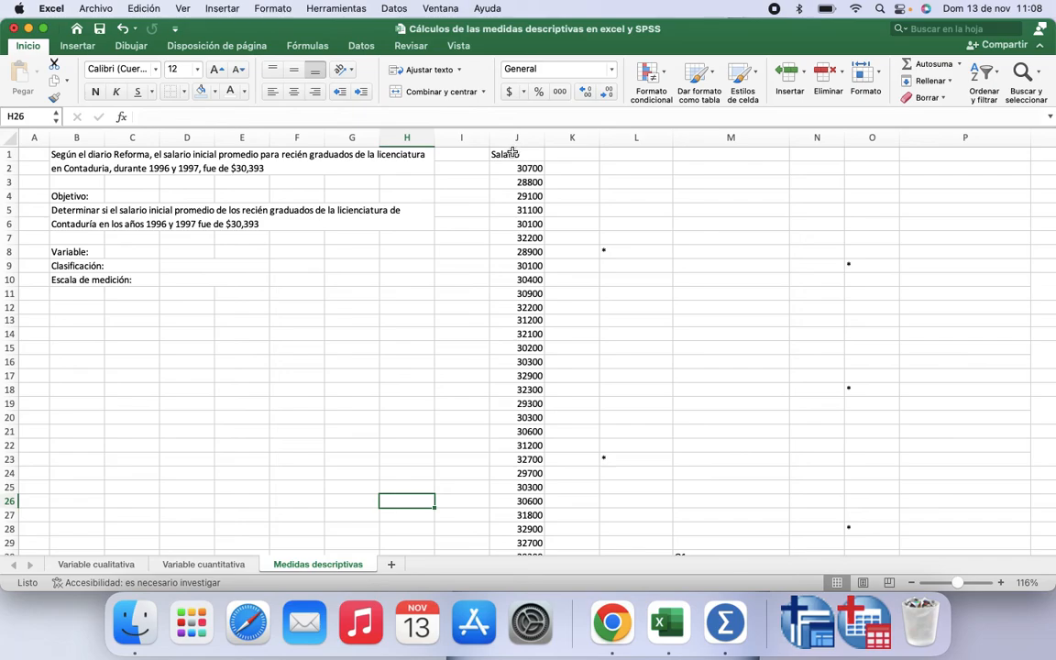
Step: Enter Salarios as the variable name next to the Variable label
{"action": "left_click", "coordinate": [142, 251]}
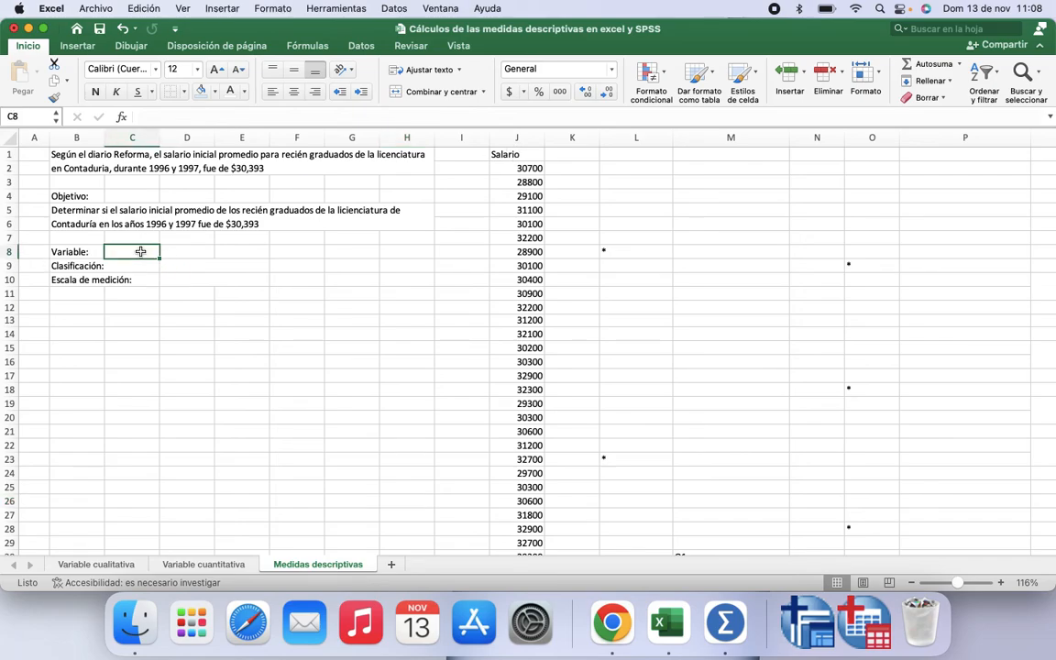
{"action": "type", "text": "Salarios"}
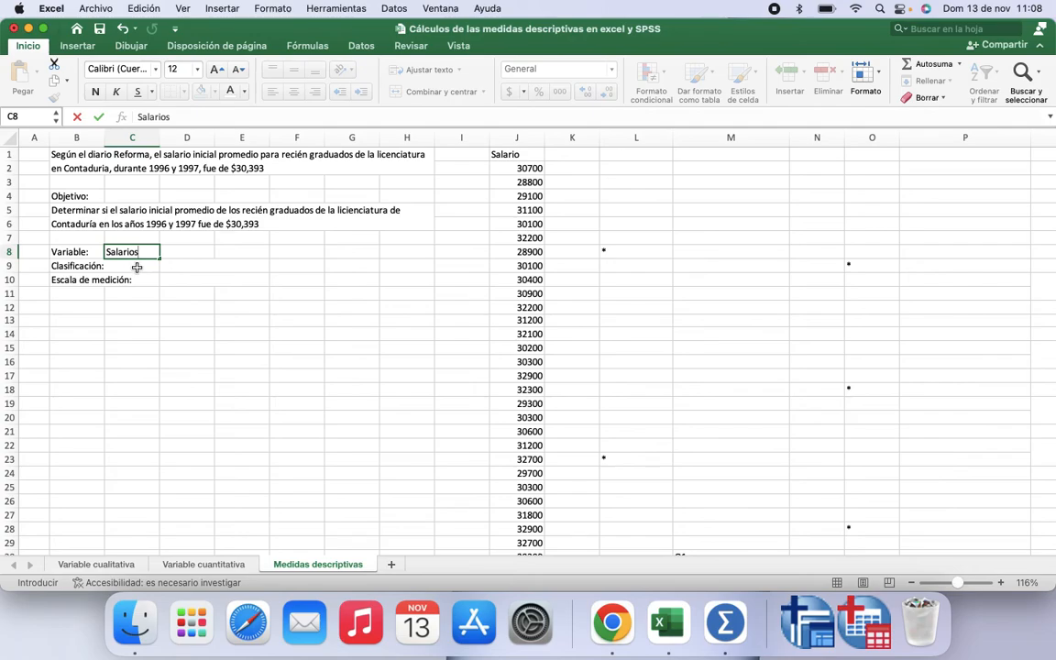
{"action": "left_click", "coordinate": [137, 266]}
Step: Set the font colour of the classification and measurement scale entries in D9 and D10 to black
{"action": "left_click", "coordinate": [193, 267]}
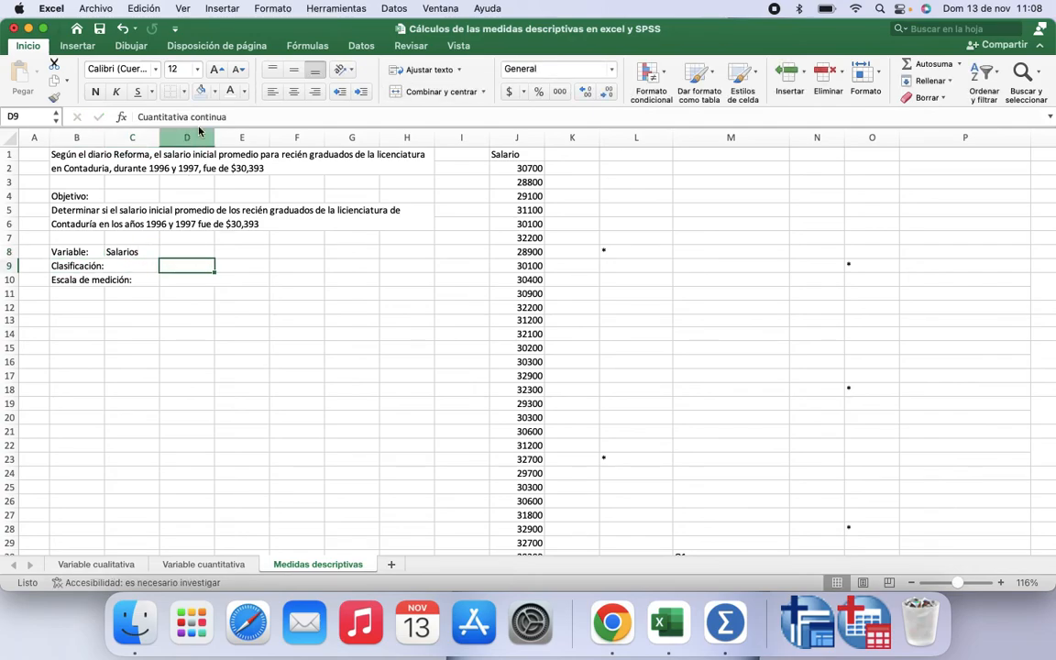
{"action": "left_click", "coordinate": [245, 91]}
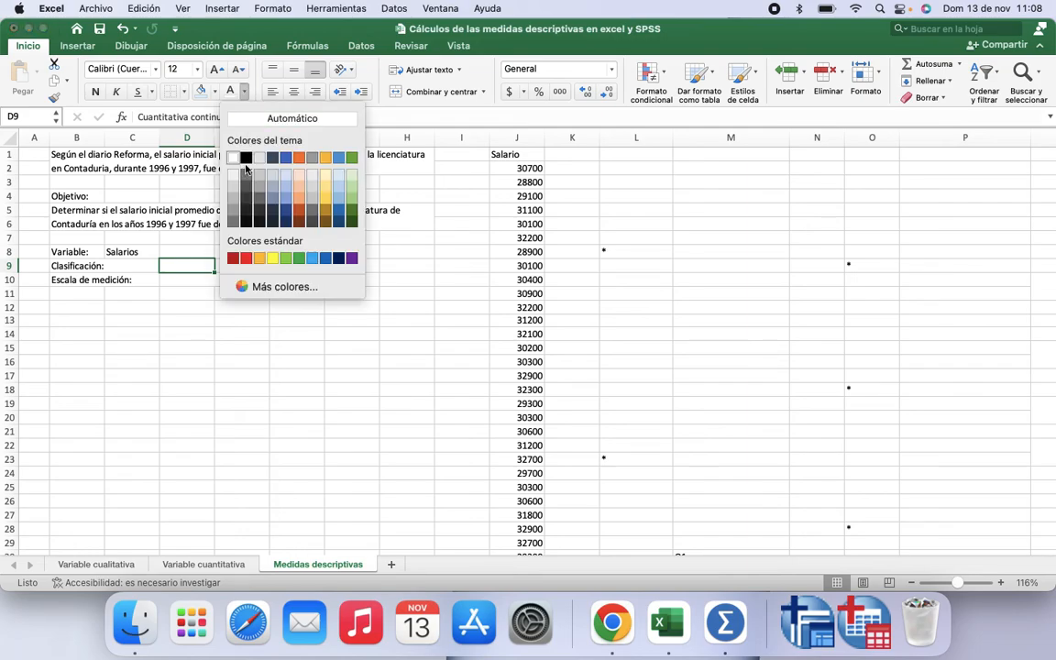
{"action": "left_click", "coordinate": [246, 160]}
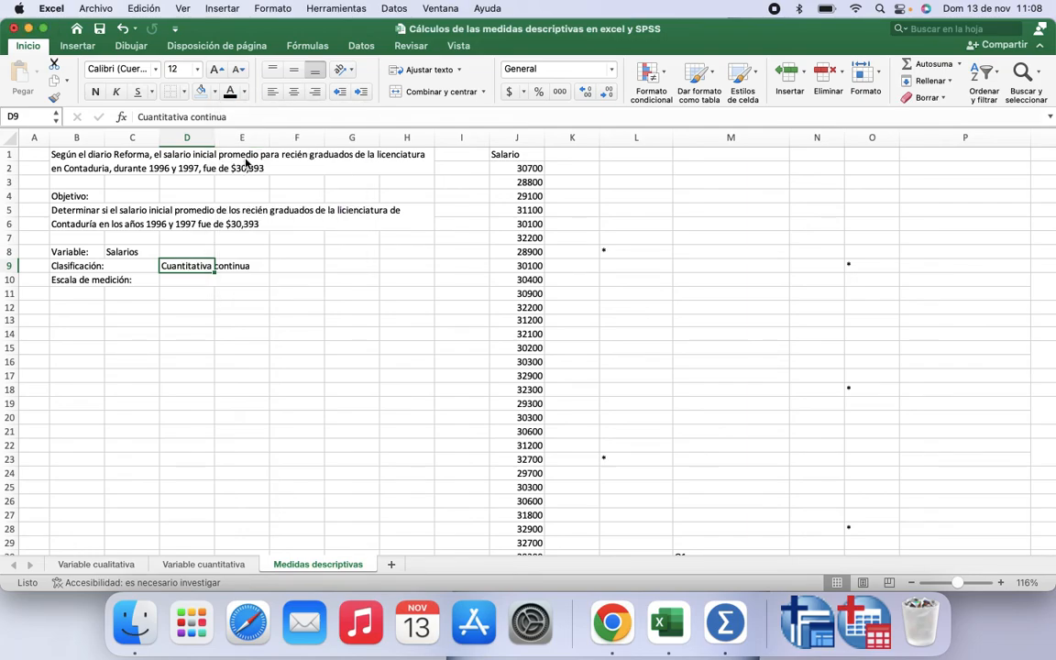
{"action": "left_click", "coordinate": [186, 281]}
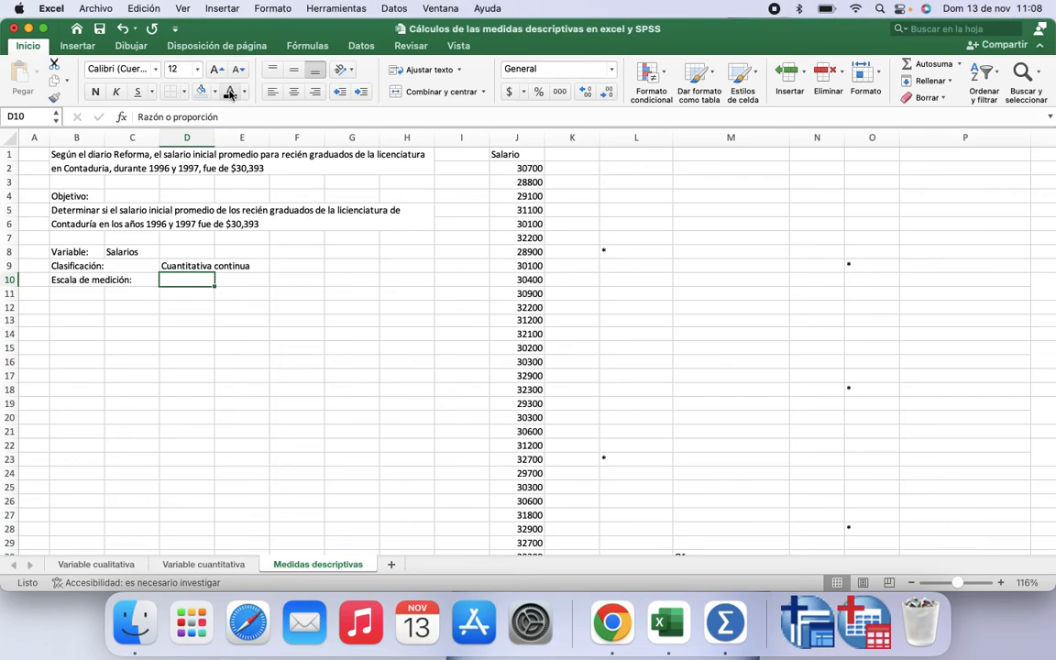
{"action": "left_click", "coordinate": [230, 91]}
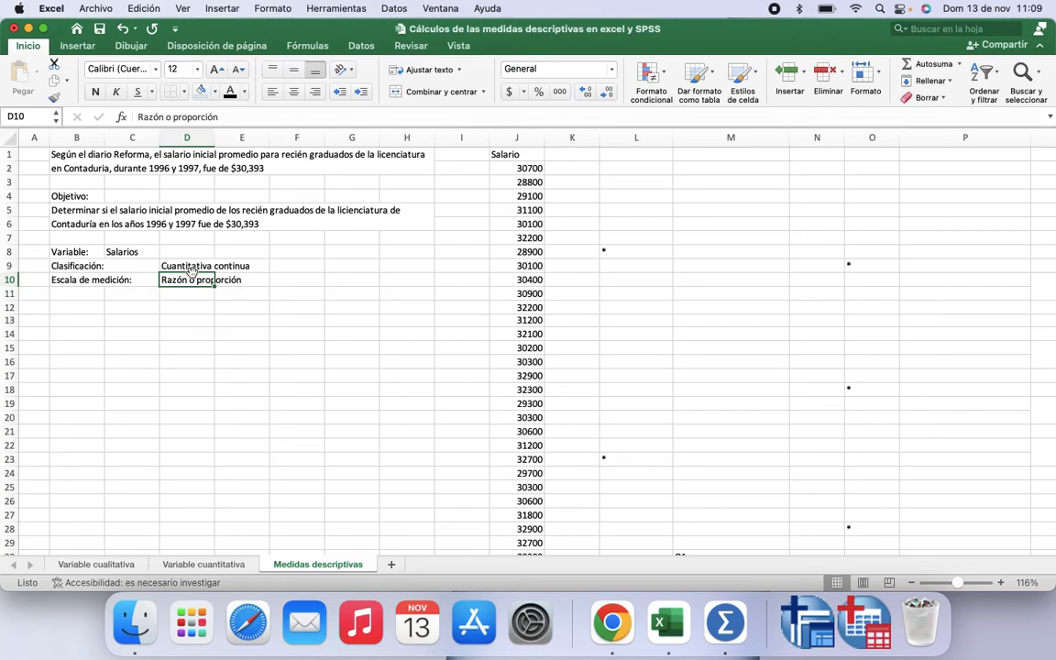
Step: Enter 28000 in F16 and 28100 in G16
{"action": "left_click", "coordinate": [290, 362]}
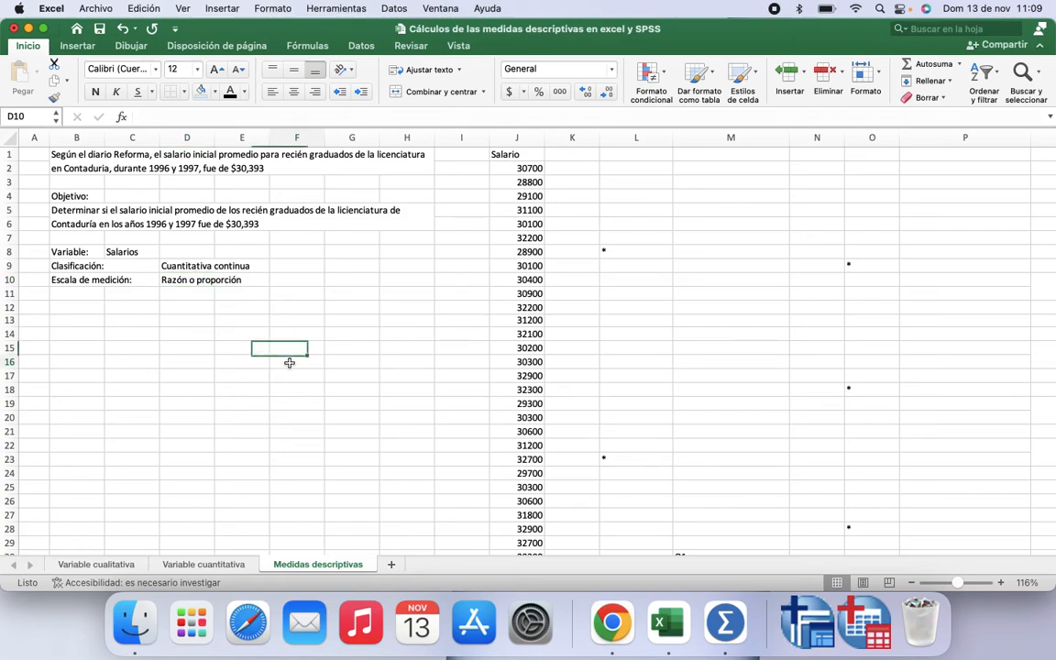
{"action": "type", "text": "28"}
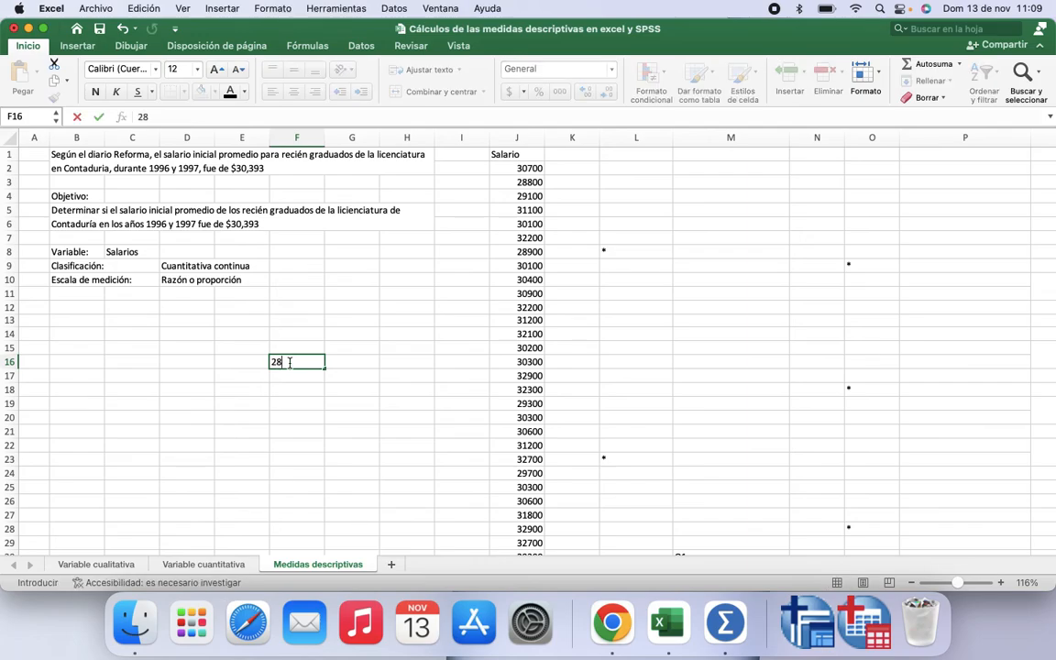
{"action": "type", "text": "000"}
{"action": "left_click", "coordinate": [337, 360]}
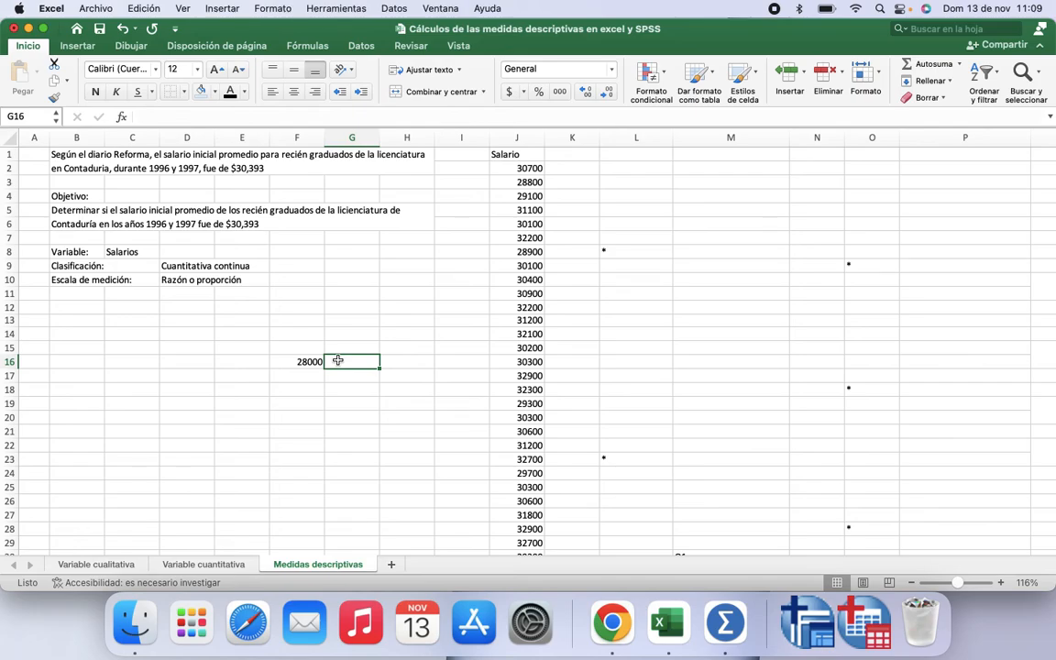
{"action": "type", "text": "28100"}
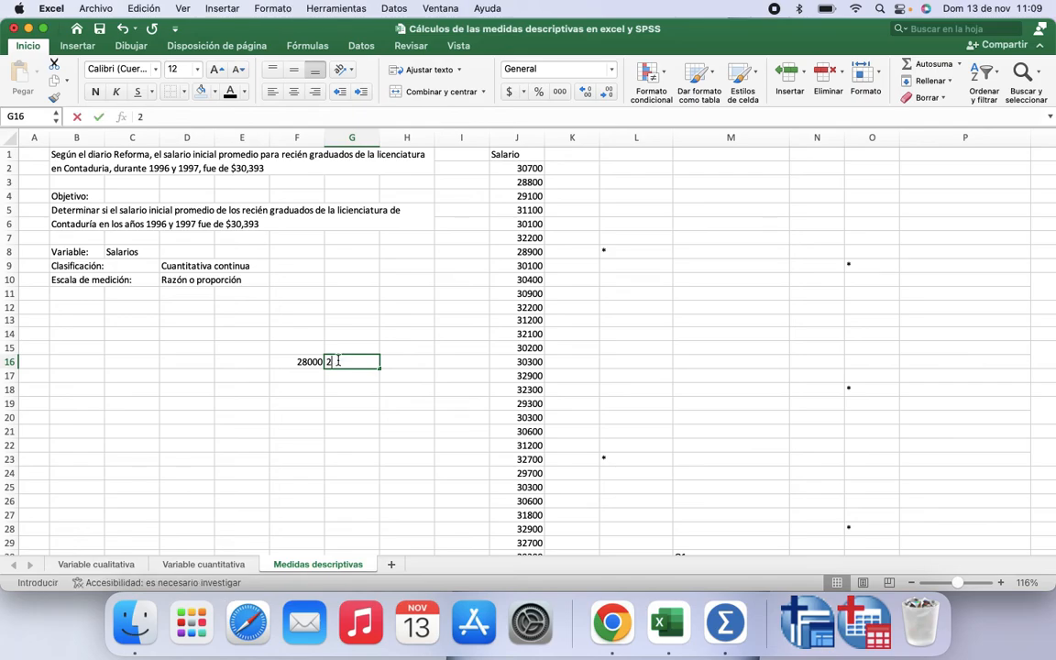
{"action": "left_click", "coordinate": [311, 373]}
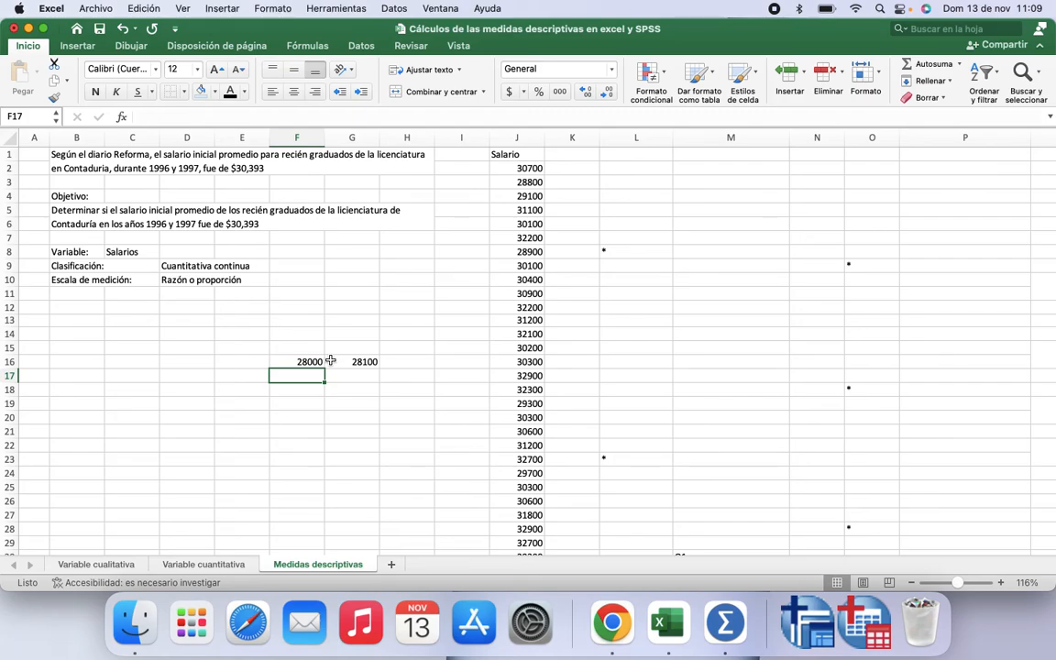
Step: Delete the values in F16 and G16
{"action": "left_click", "coordinate": [306, 361]}
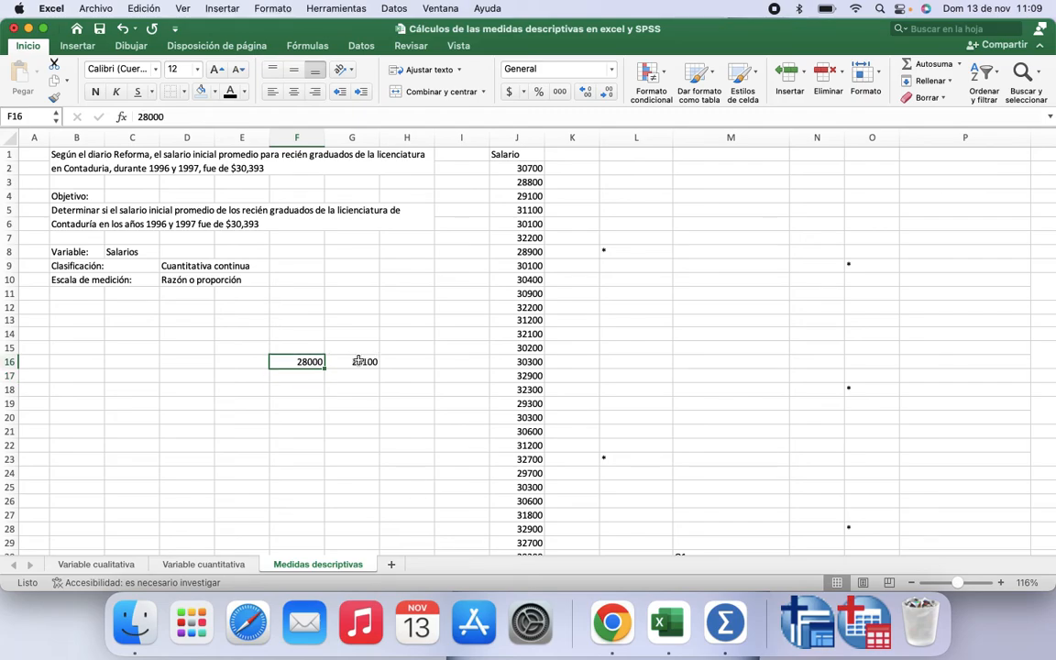
{"action": "left_click", "coordinate": [358, 361]}
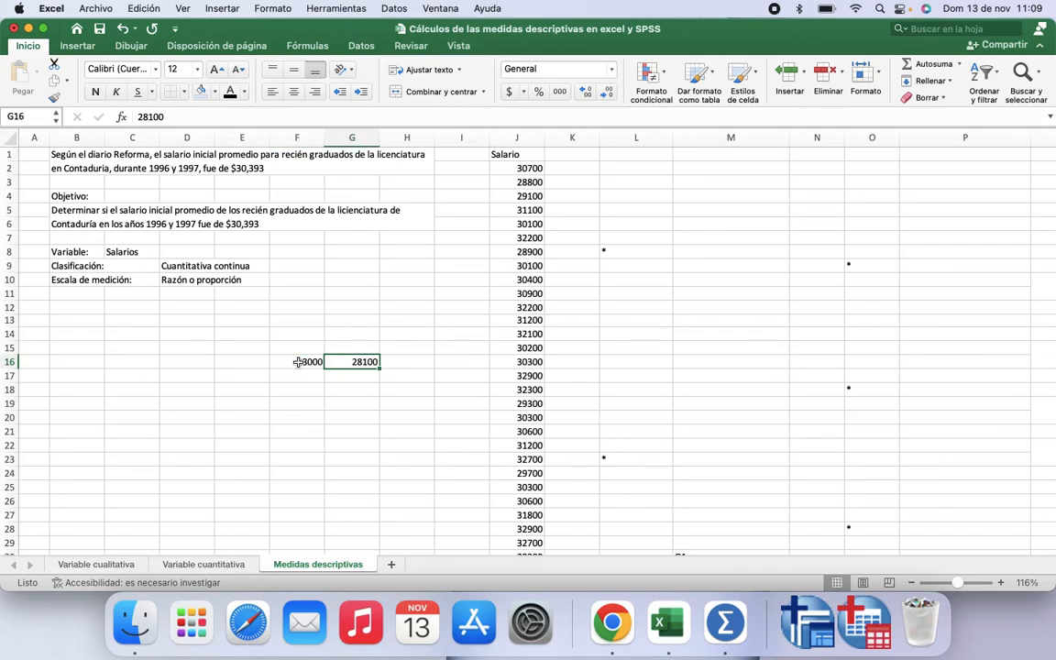
{"action": "left_click", "coordinate": [295, 361]}
{"action": "left_click", "coordinate": [343, 360]}
{"action": "left_click", "coordinate": [302, 361]}
{"action": "key", "text": "Delete"}
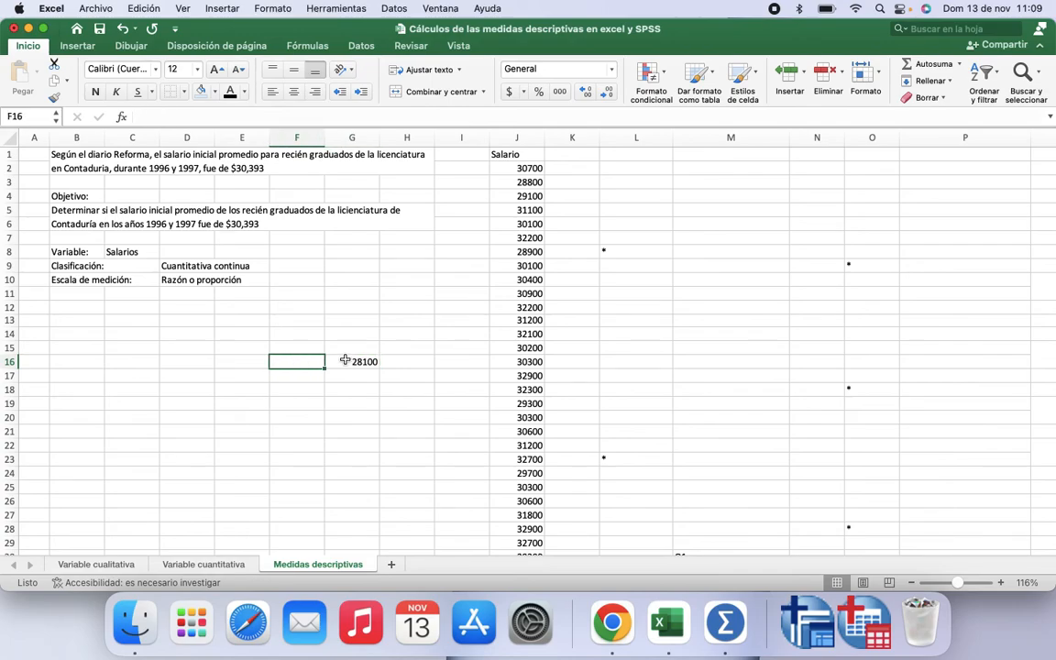
{"action": "left_click", "coordinate": [343, 361]}
{"action": "key", "text": "Delete"}
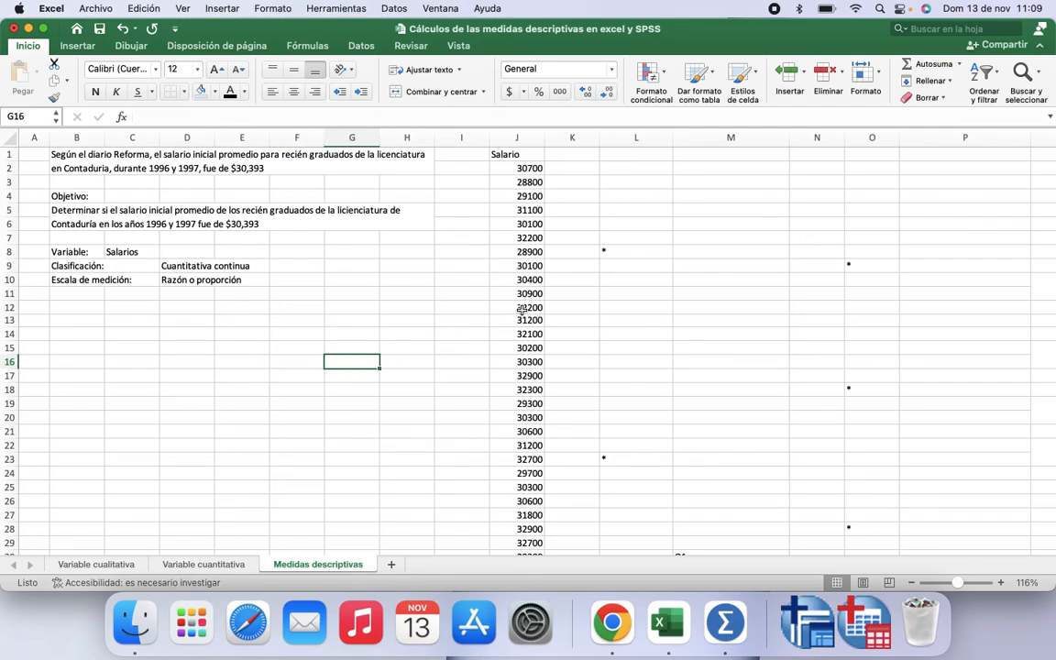
Step: Enable the Herramientas para análisis add-in from the Excel add-ins list
{"action": "scroll", "coordinate": [521, 310], "scroll_direction": "right", "scroll_amount": 1}
{"action": "left_click", "coordinate": [335, 9]}
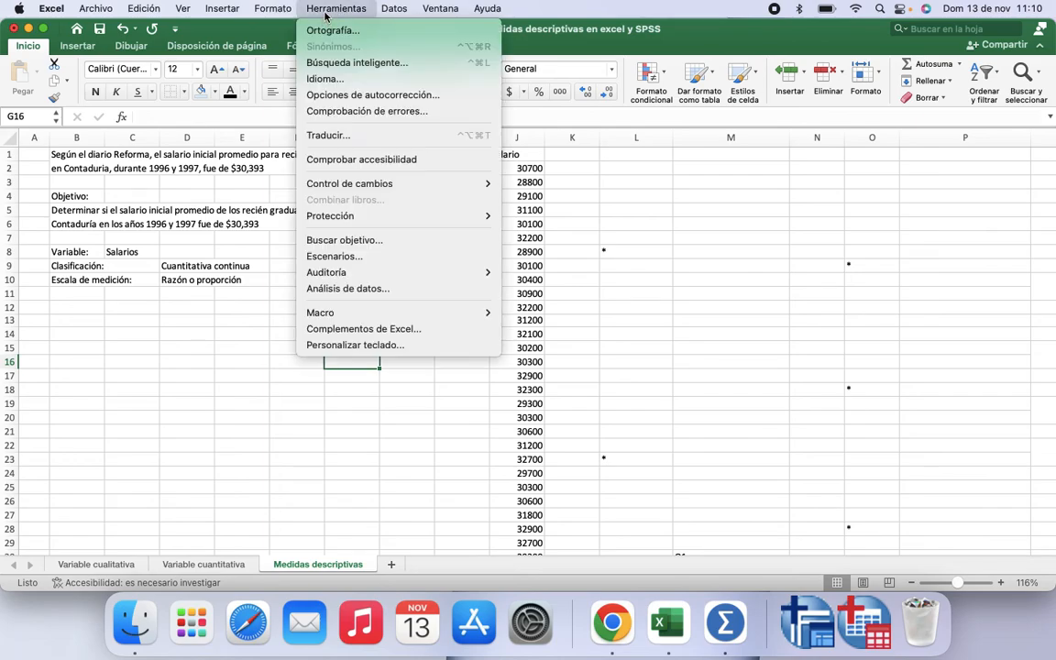
{"action": "left_click", "coordinate": [353, 329]}
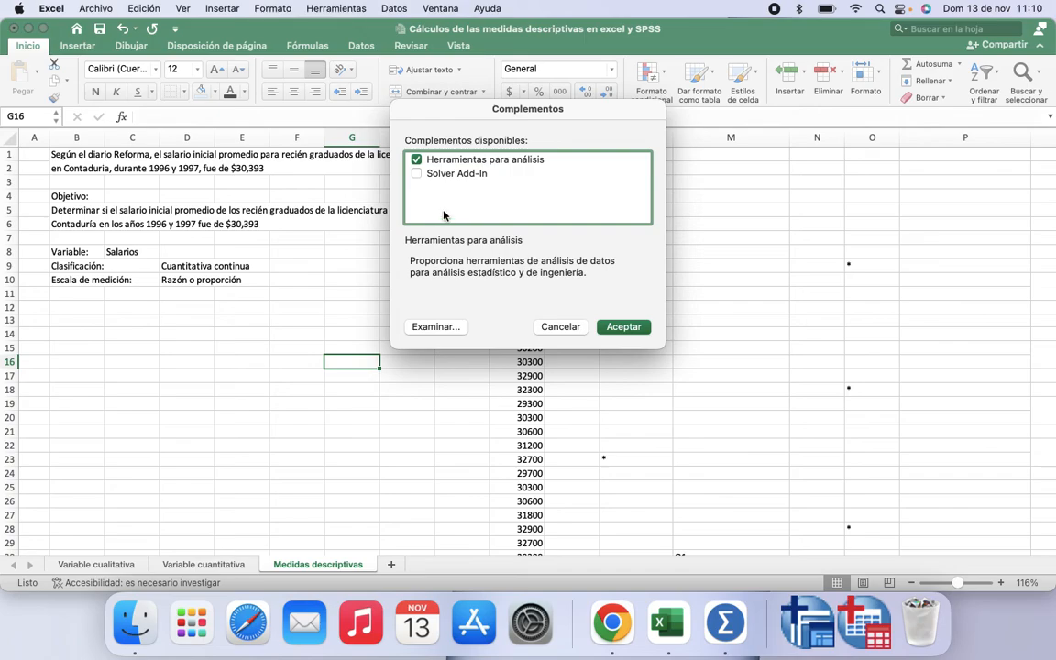
{"action": "left_click", "coordinate": [417, 161]}
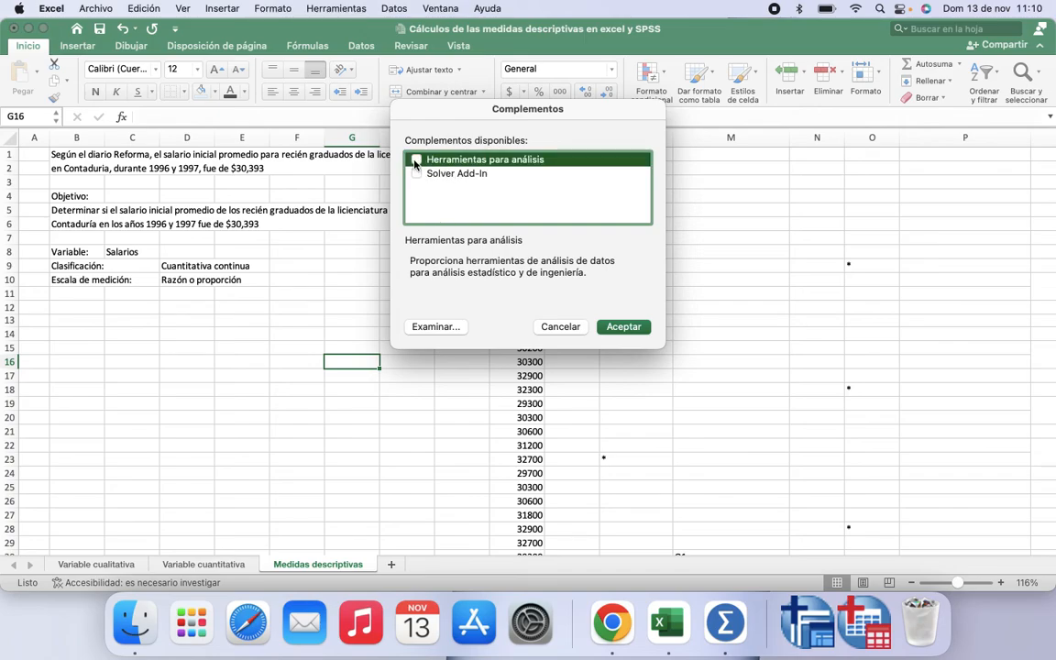
{"action": "left_click", "coordinate": [415, 161]}
{"action": "left_click", "coordinate": [624, 327]}
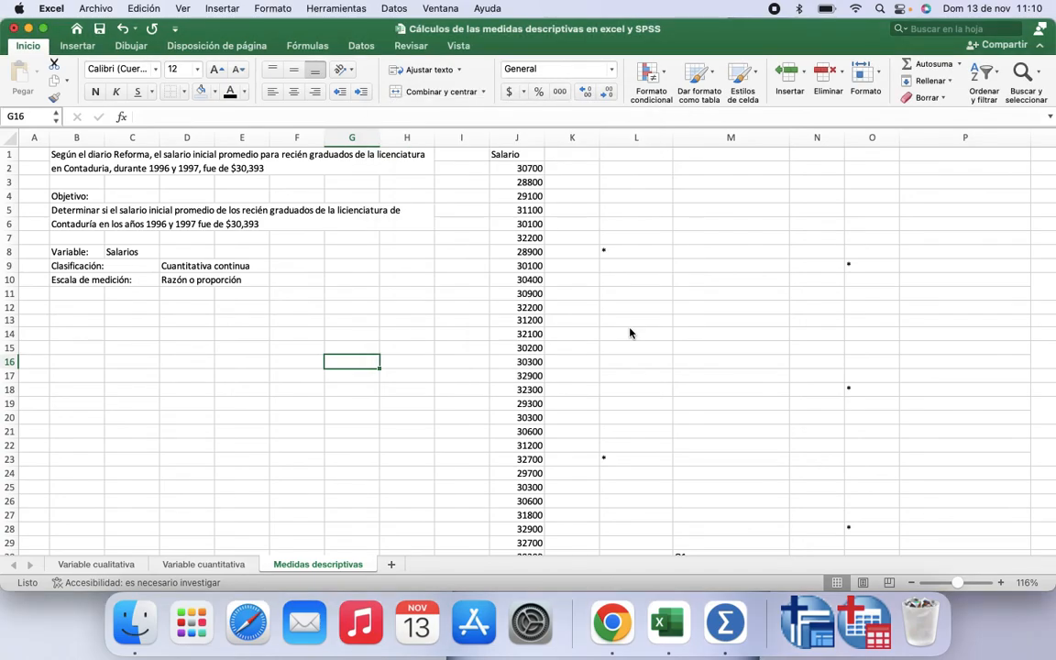
Step: Review the Datos ribbon and reopen the add-ins list to check Herramientas para análisis
{"action": "left_click", "coordinate": [362, 47]}
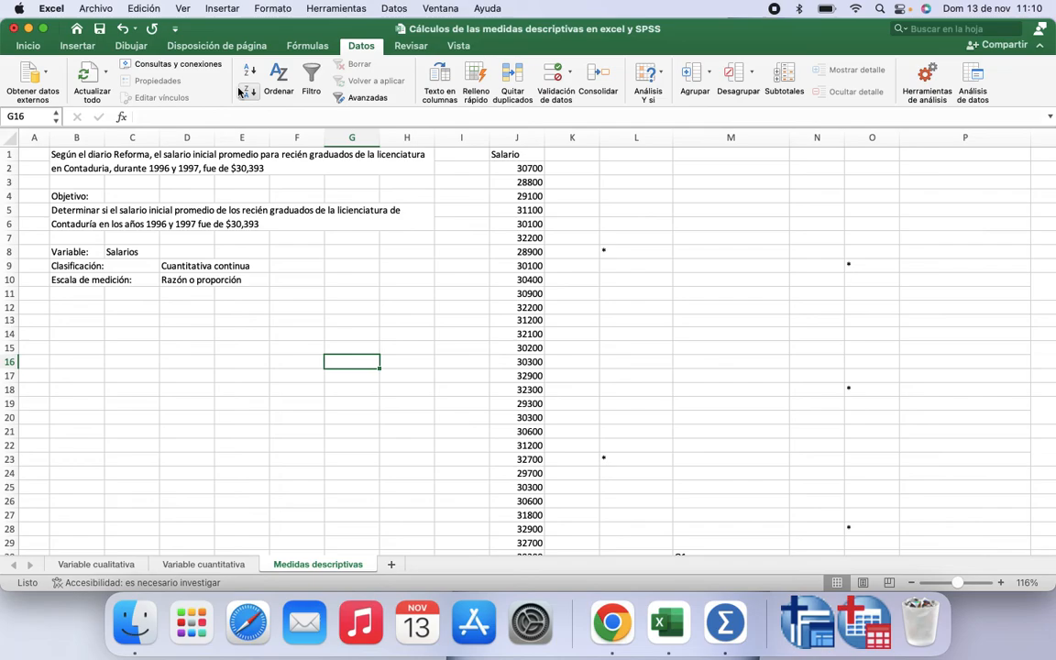
{"action": "left_click", "coordinate": [28, 46]}
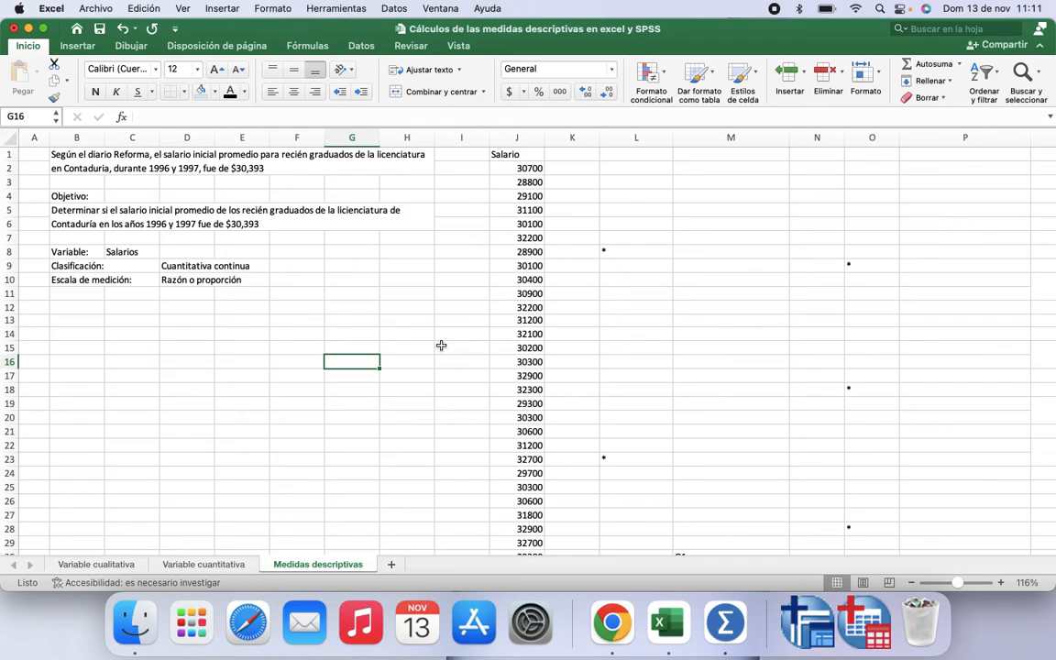
{"action": "left_click", "coordinate": [337, 8]}
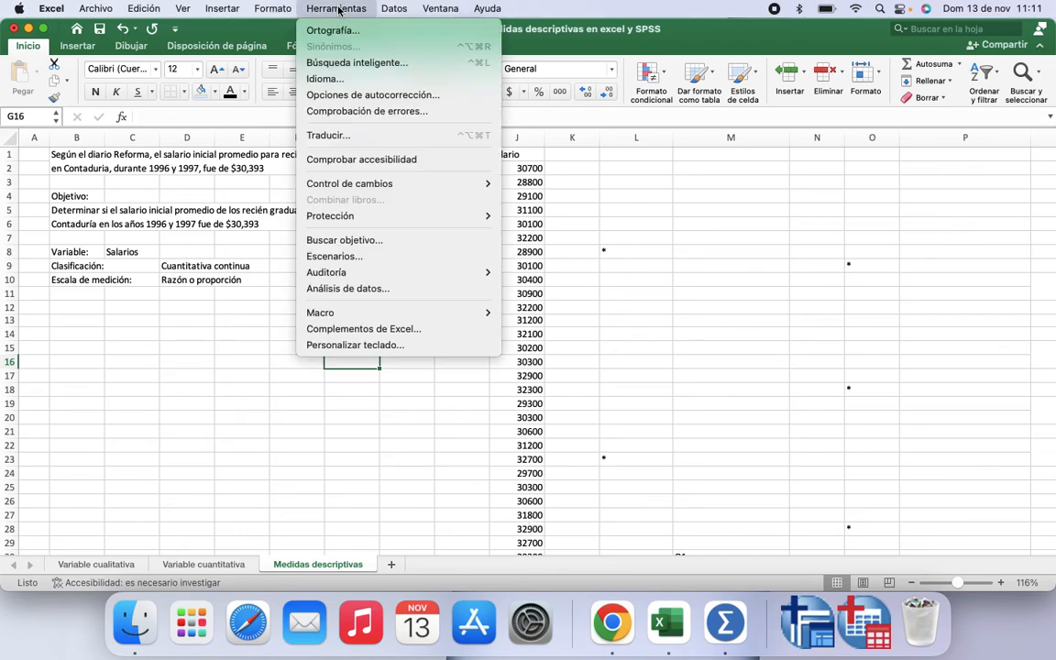
{"action": "left_click", "coordinate": [377, 329]}
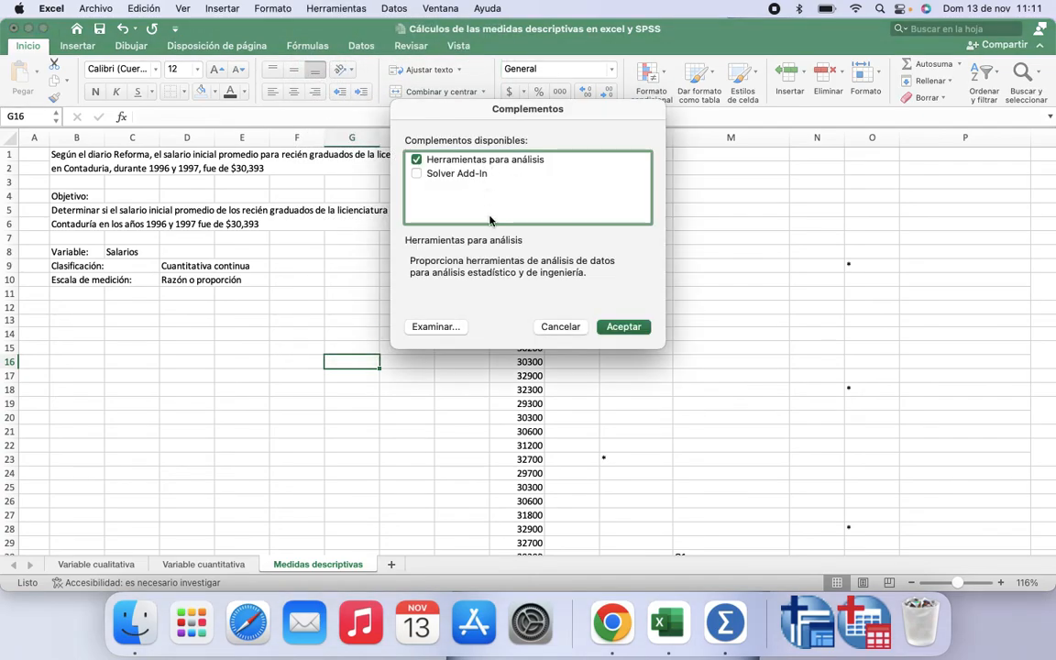
{"action": "left_click", "coordinate": [416, 161]}
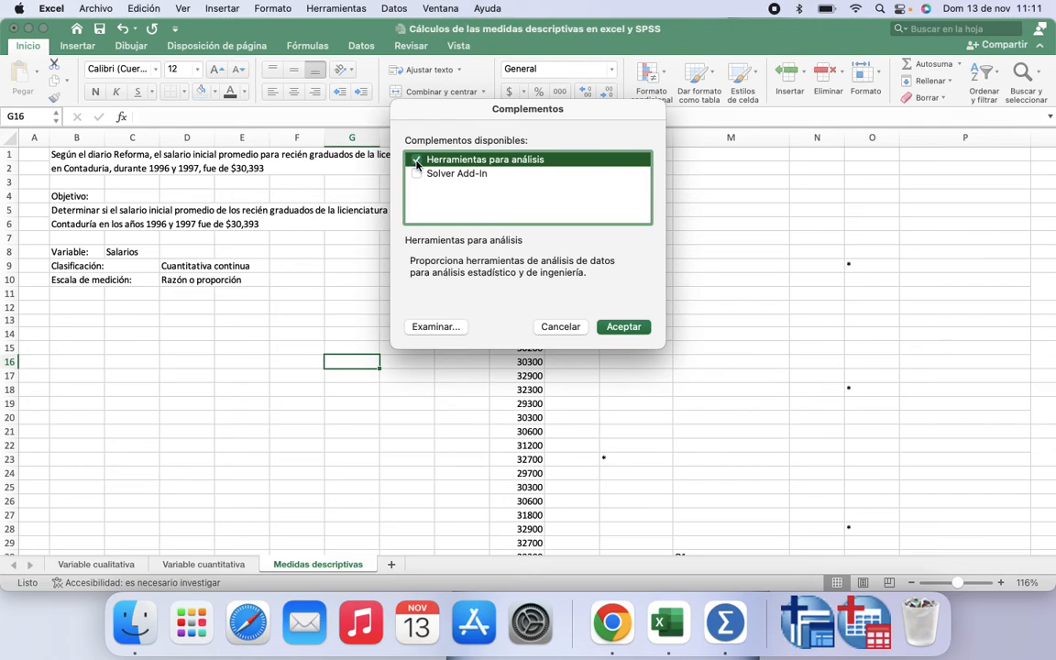
{"action": "left_click", "coordinate": [623, 327]}
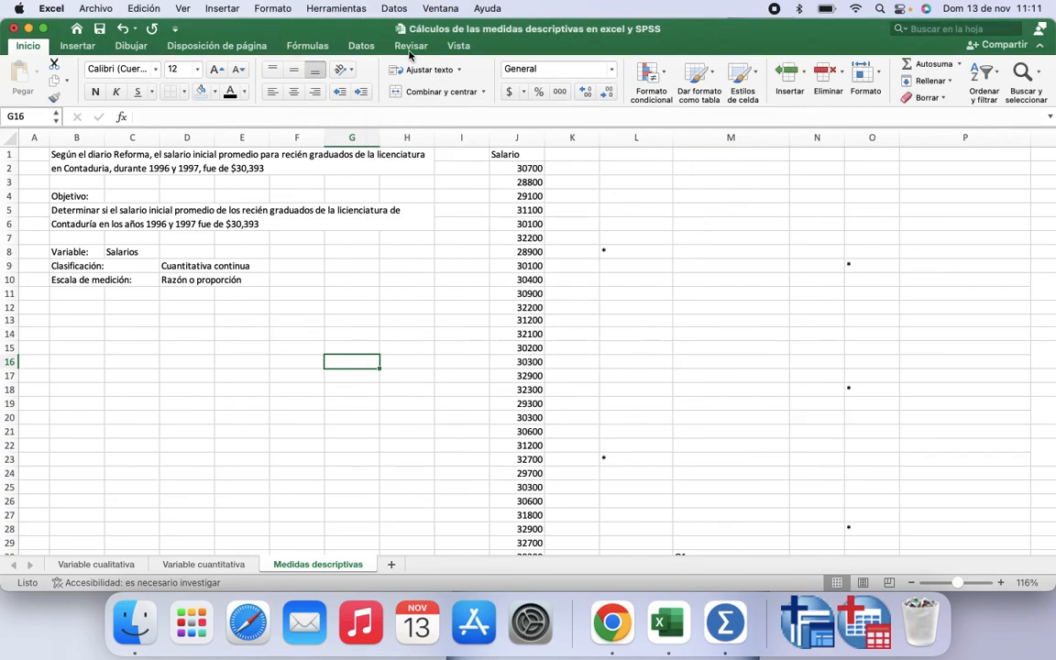
Step: Open Análisis de datos and choose Estadística descriptiva
{"action": "left_click", "coordinate": [358, 48]}
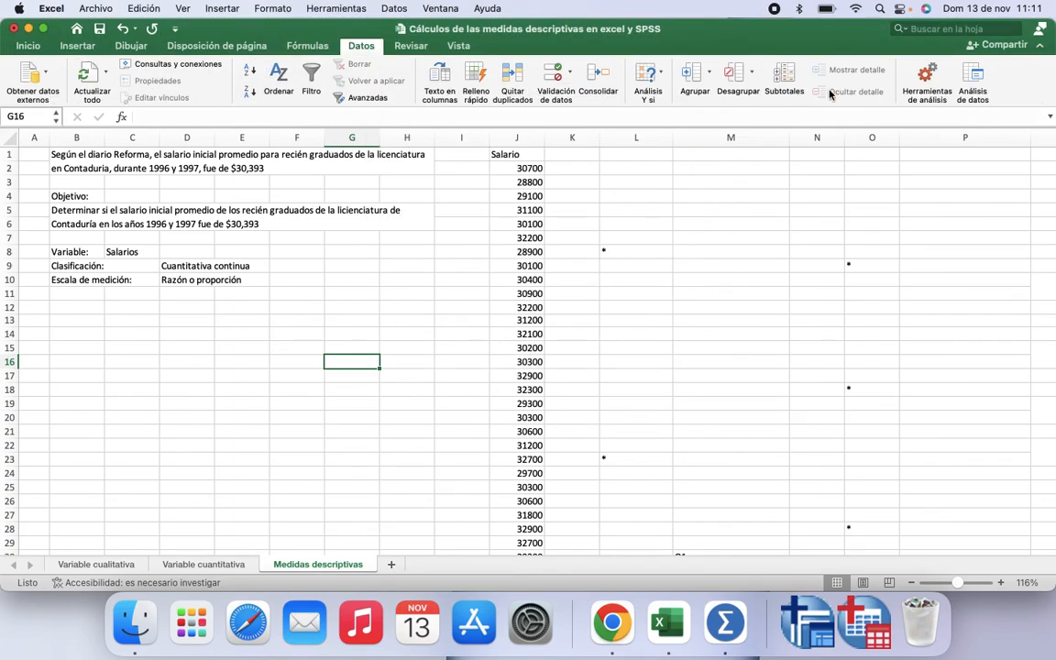
{"action": "left_click", "coordinate": [971, 75]}
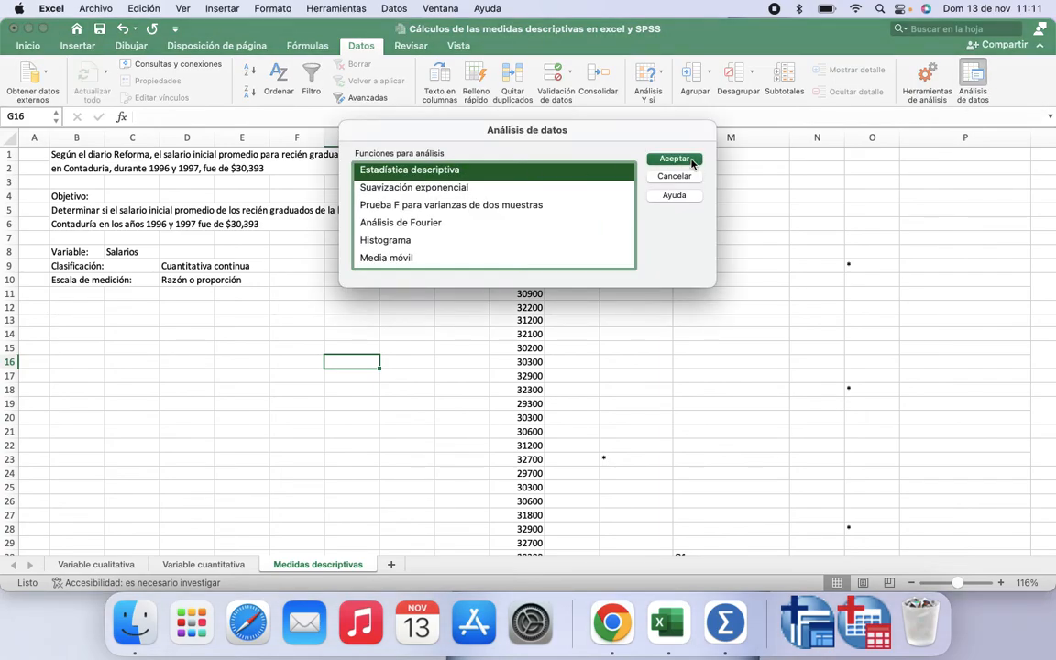
{"action": "scroll", "coordinate": [422, 174], "scroll_direction": "up", "scroll_amount": 5}
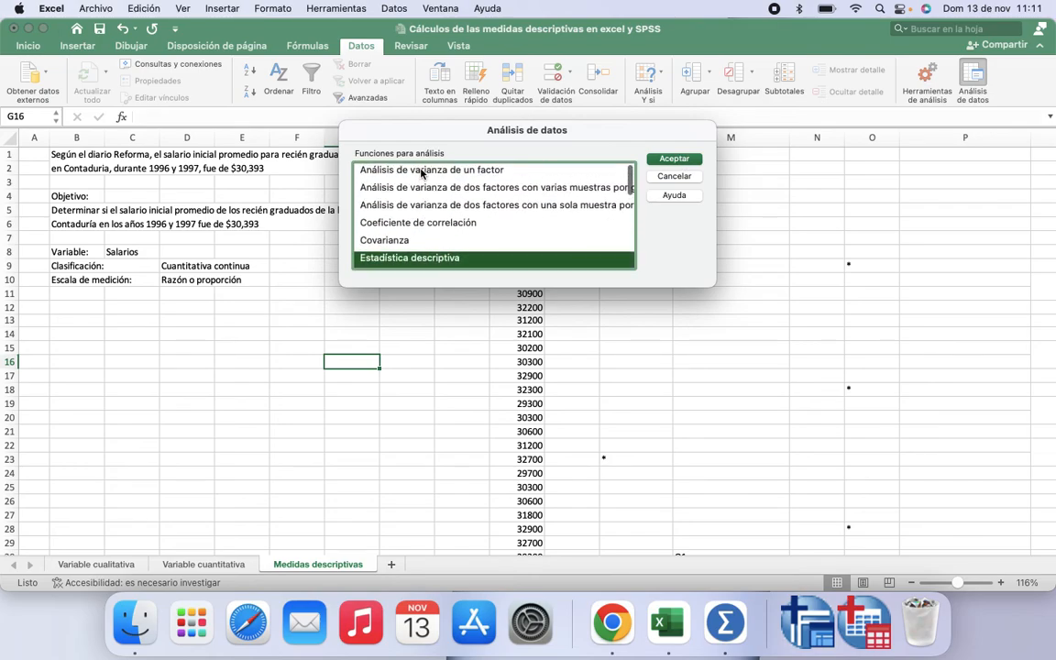
{"action": "scroll", "coordinate": [422, 179], "scroll_direction": "down", "scroll_amount": 5}
{"action": "scroll", "coordinate": [413, 197], "scroll_direction": "up", "scroll_amount": 5}
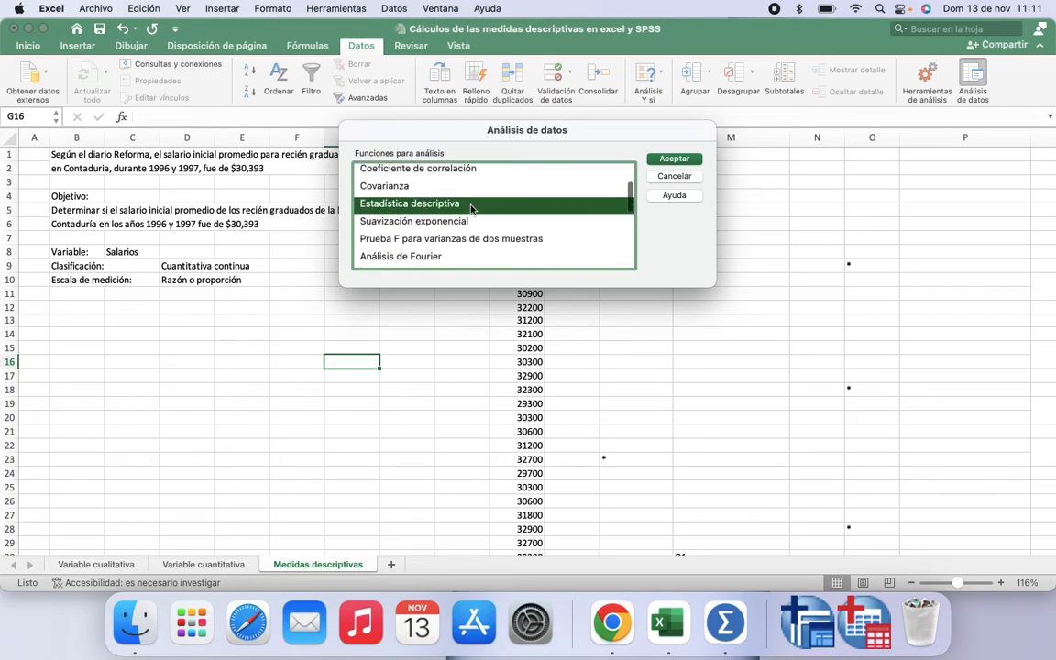
{"action": "left_click", "coordinate": [674, 161]}
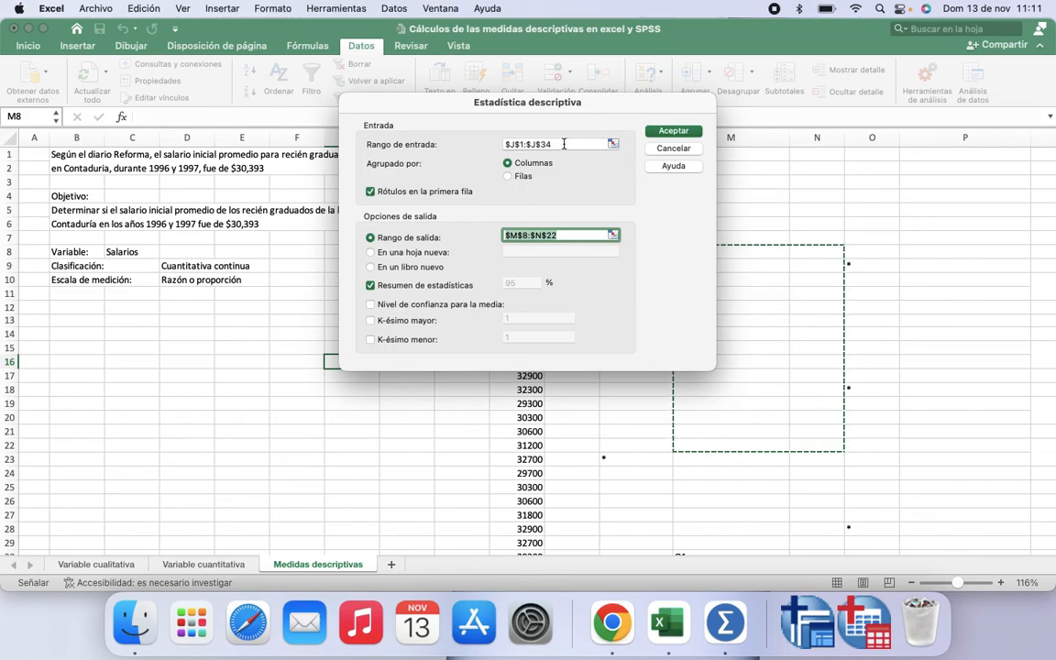
Step: Run Estadística descriptiva on input range $J$1:$J$34 with labels in the first row, outputting summary statistics to $M$8:$N$22
{"action": "left_click", "coordinate": [511, 144]}
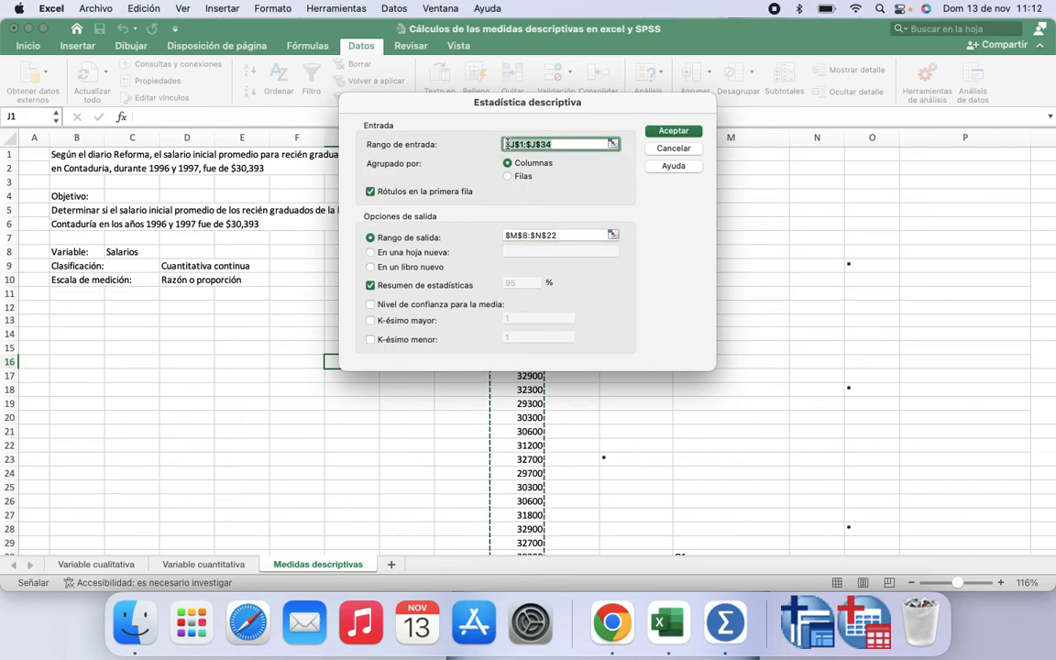
{"action": "left_click", "coordinate": [559, 143]}
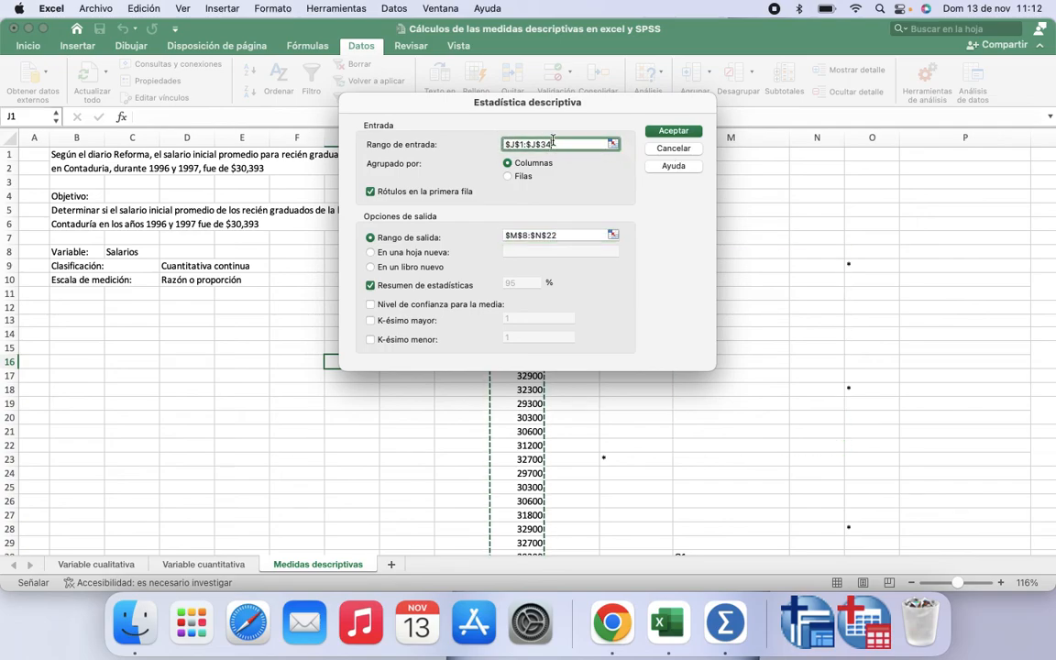
{"action": "left_click_drag", "start_coordinate": [457, 107], "coordinate": [793, 88]}
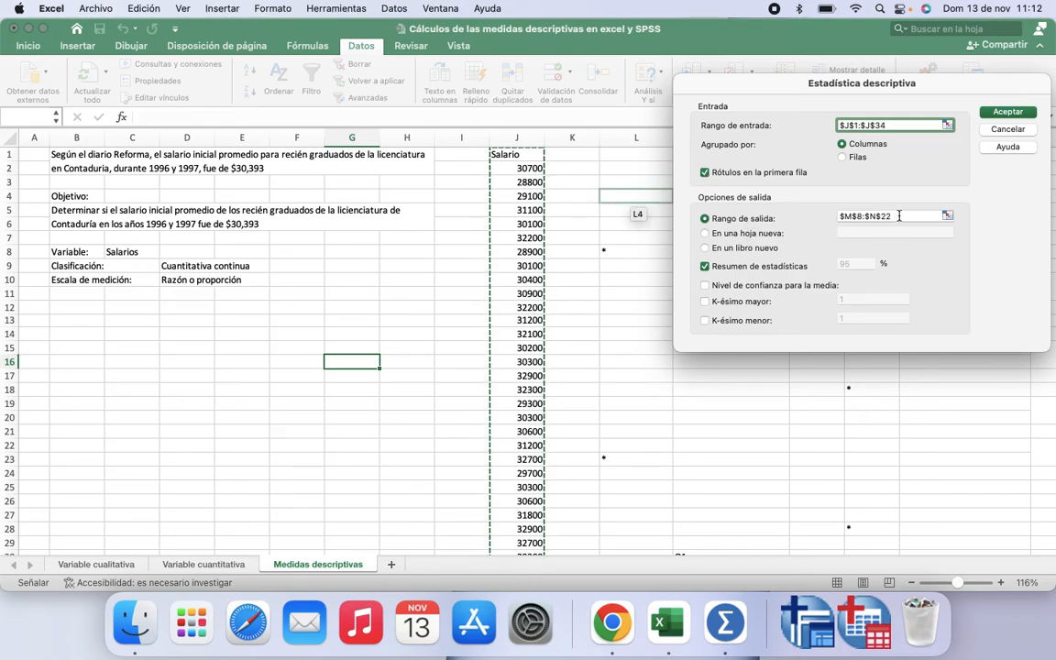
{"action": "left_click_drag", "start_coordinate": [911, 93], "coordinate": [366, 119]}
{"action": "left_click", "coordinate": [362, 241]}
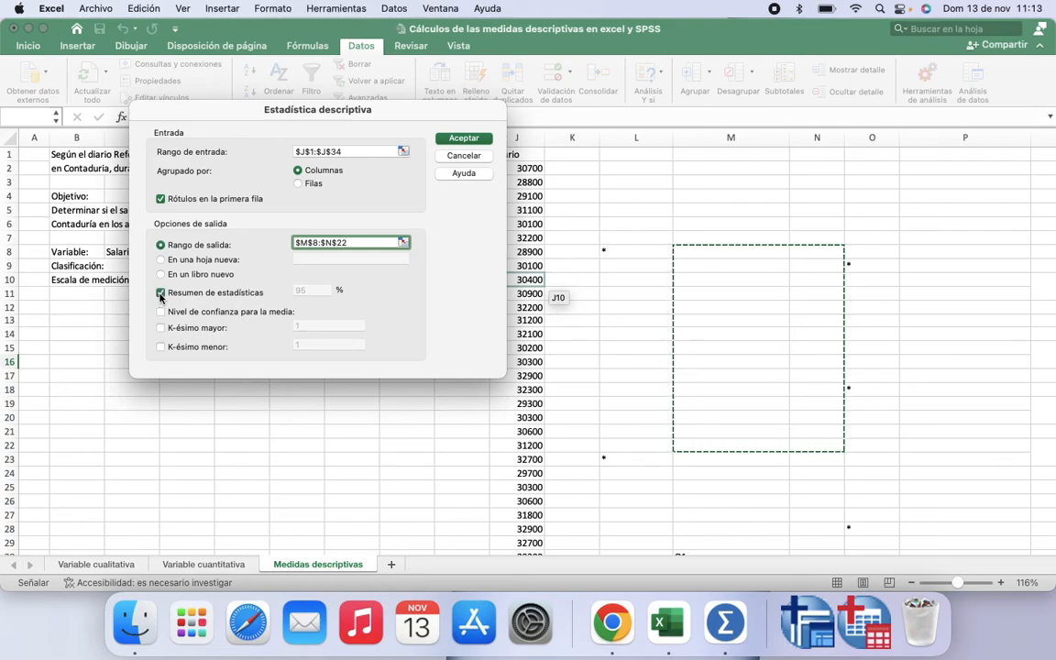
{"action": "left_click", "coordinate": [465, 138]}
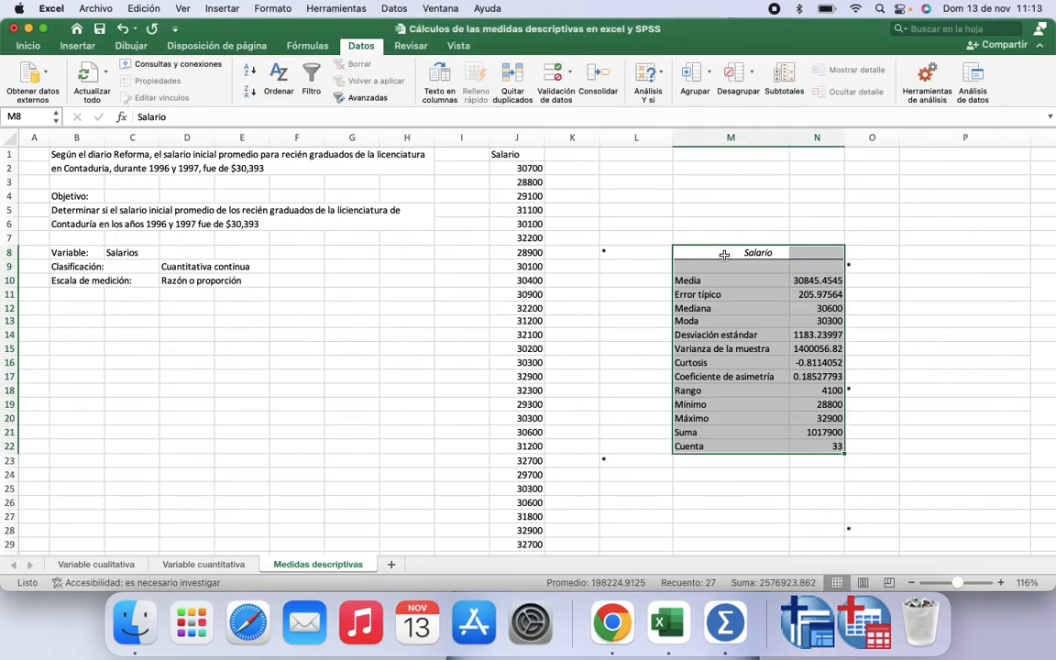
Step: Give the Salario header cells M8:N8 of the output table a light blue fill
{"action": "scroll", "coordinate": [693, 217], "scroll_direction": "right", "scroll_amount": 2}
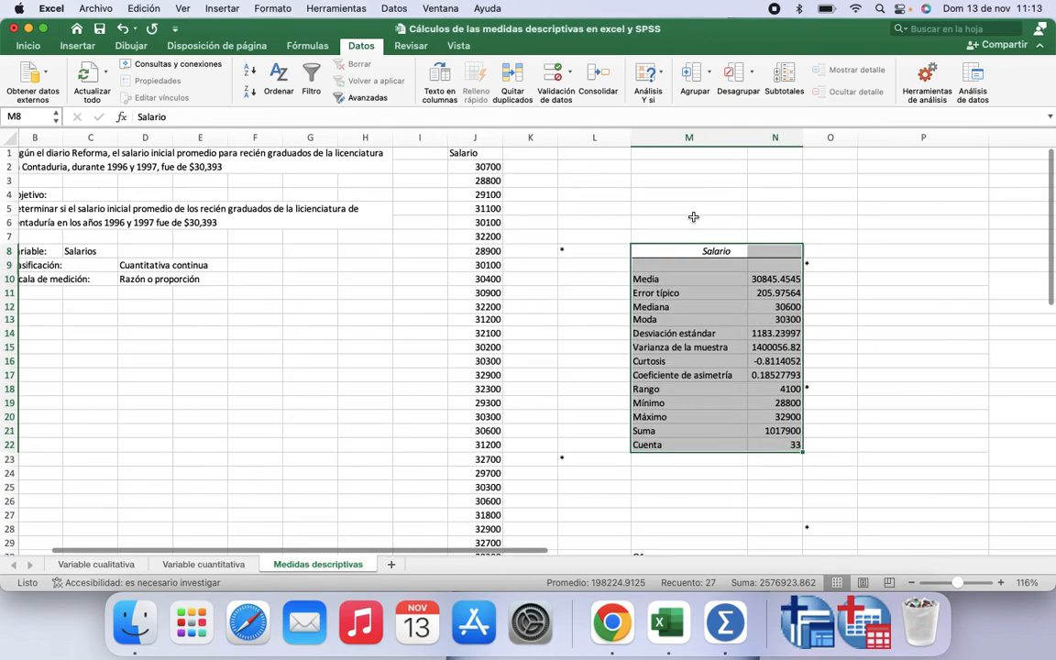
{"action": "scroll", "coordinate": [693, 217], "scroll_direction": "right", "scroll_amount": 2}
{"action": "left_click", "coordinate": [616, 252]}
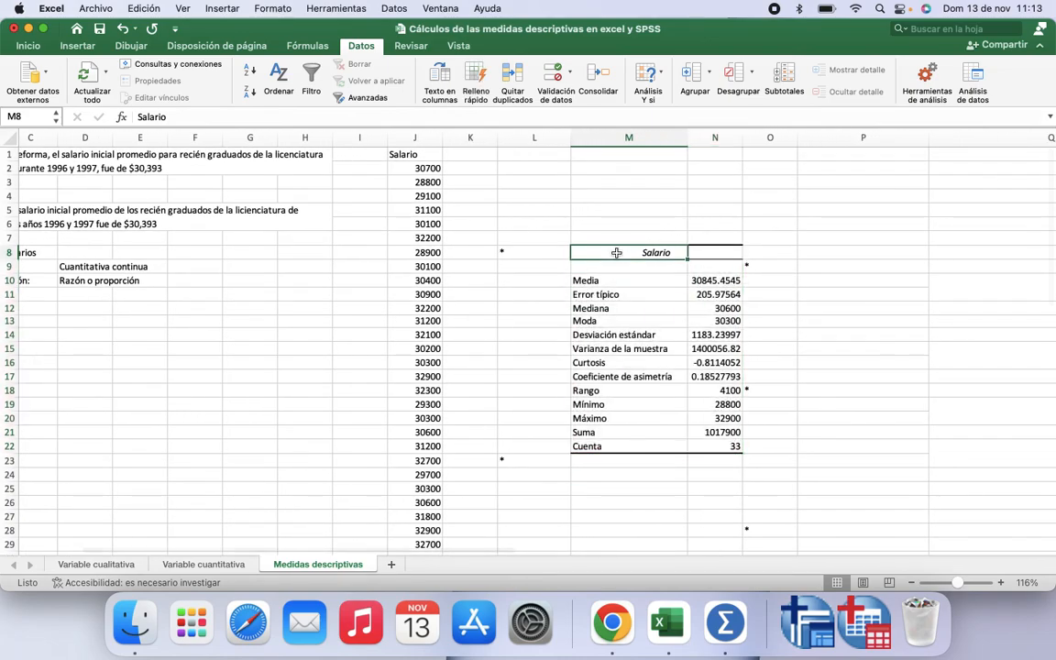
{"action": "left_click_drag", "start_coordinate": [616, 252], "coordinate": [715, 252]}
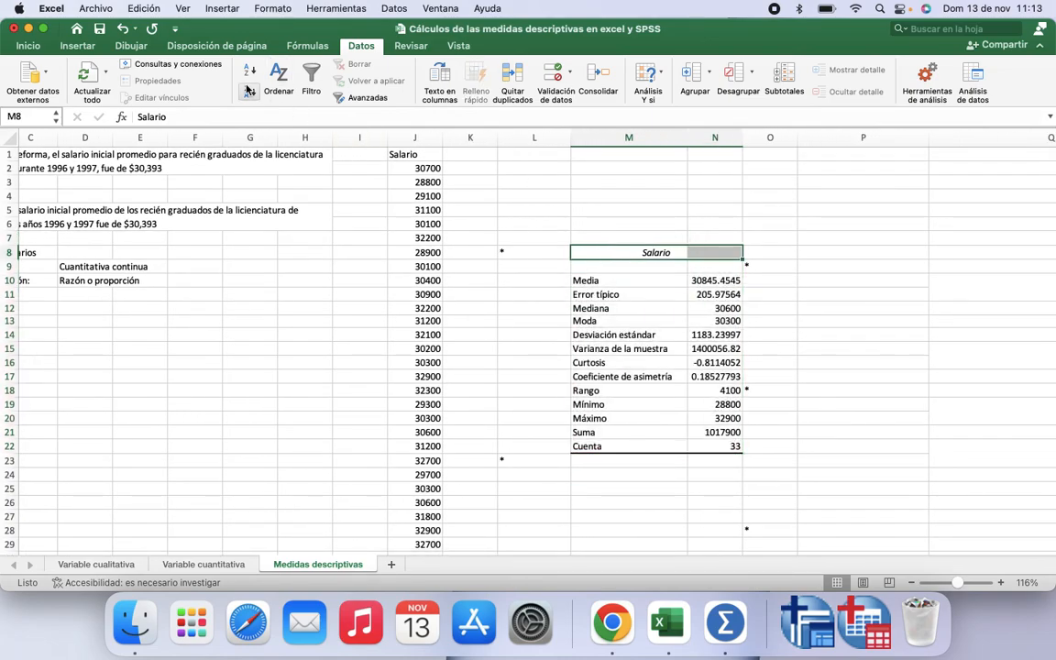
{"action": "left_click", "coordinate": [29, 46]}
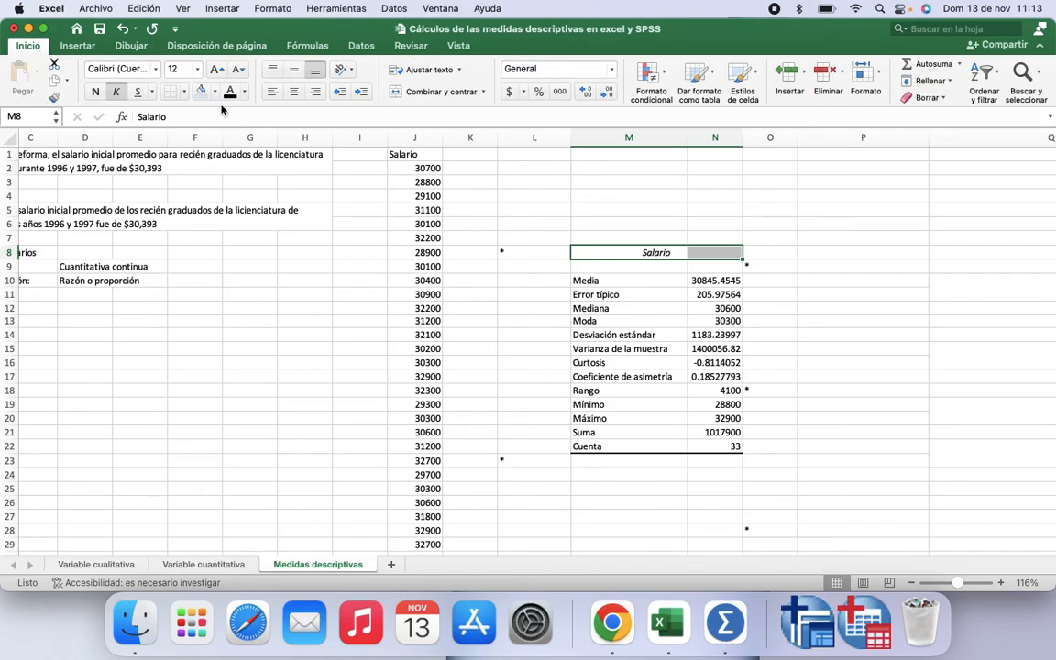
{"action": "left_click", "coordinate": [547, 327]}
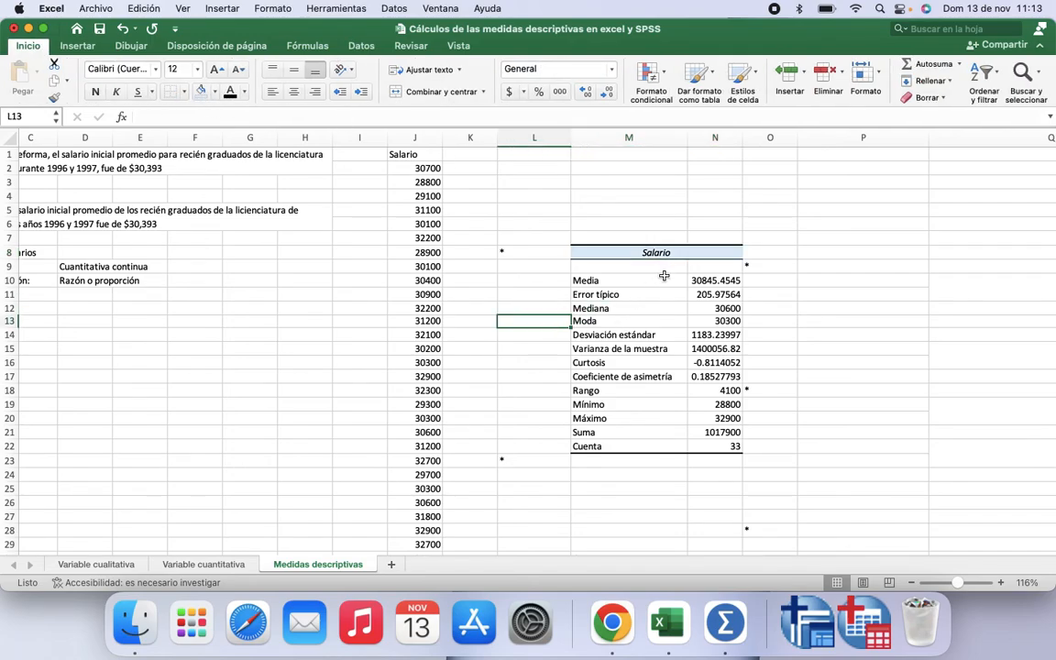
Step: Step through each statistic label in the output table from Media down to Cuenta
{"action": "left_click", "coordinate": [645, 282]}
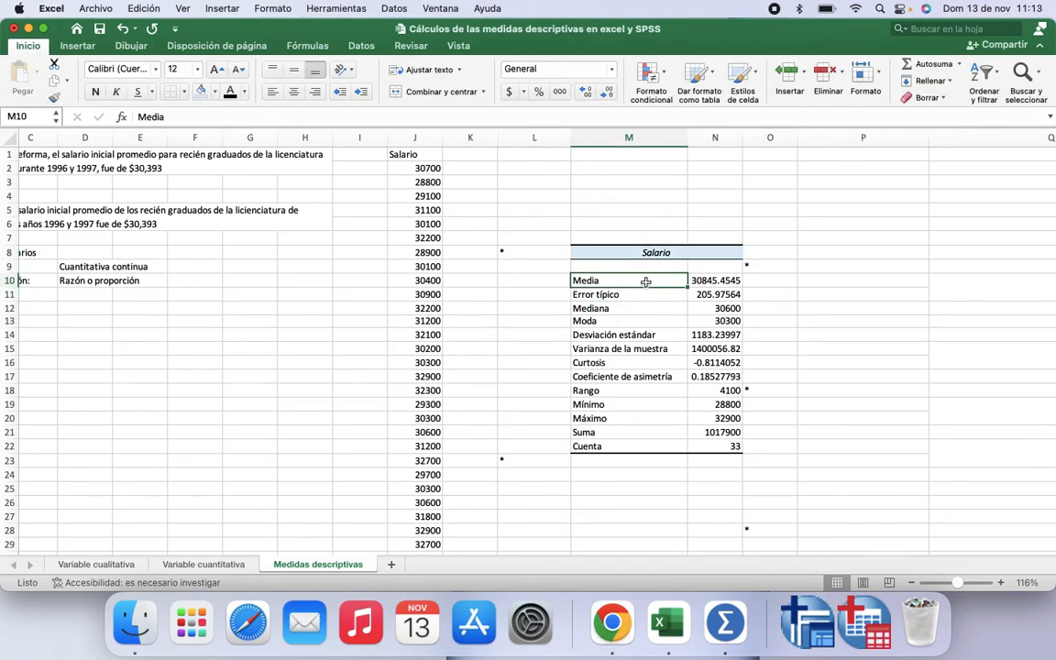
{"action": "key", "text": "Down"}
{"action": "key", "text": "Down"}
{"action": "key", "text": "Down"}
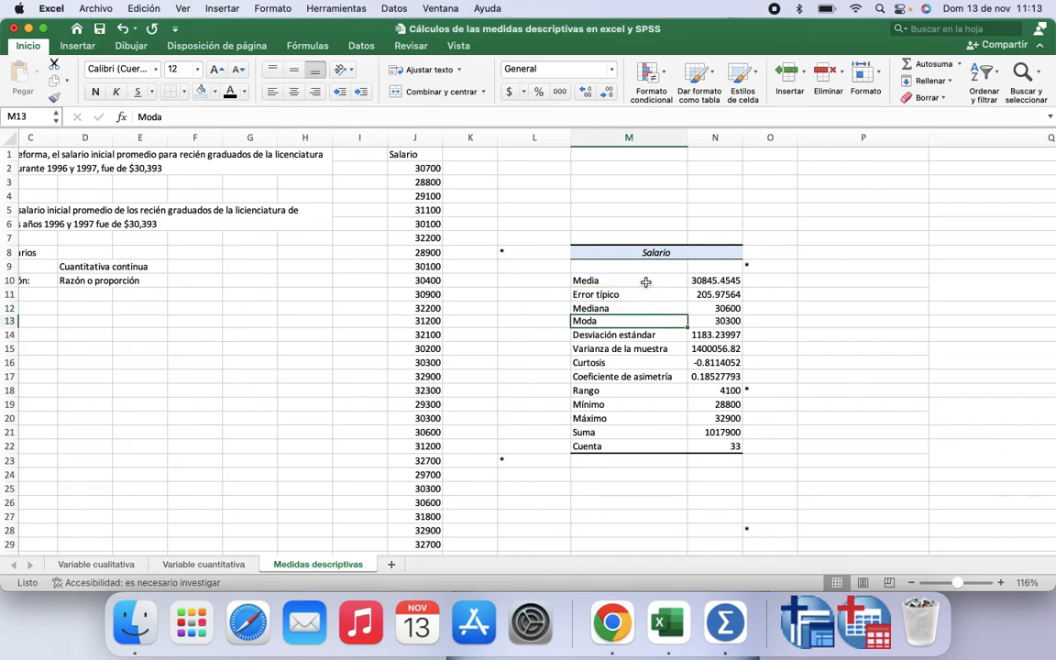
{"action": "key", "text": "Down"}
{"action": "key", "text": "Down"}
{"action": "key", "text": "Down"}
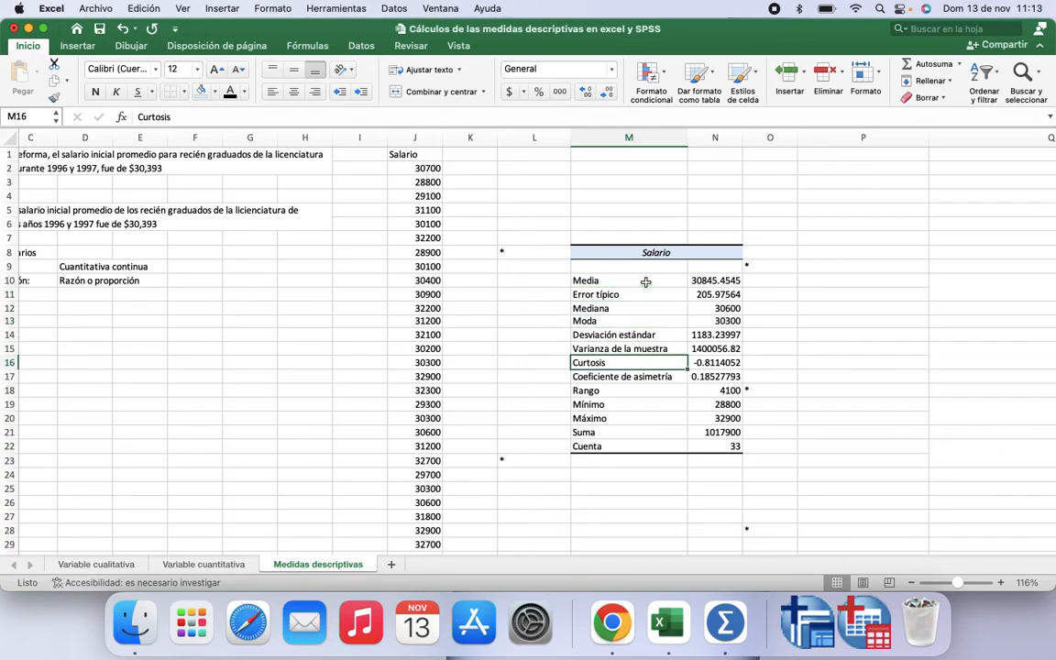
{"action": "key", "text": "Down"}
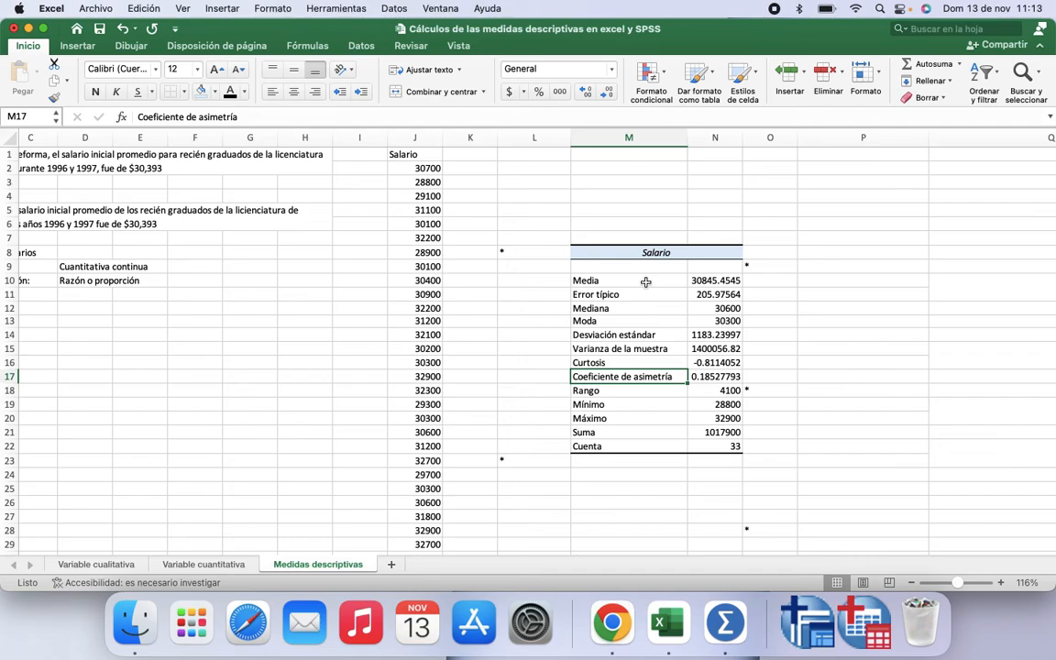
{"action": "key", "text": "Down"}
{"action": "key", "text": "Down"}
{"action": "key", "text": "Down"}
{"action": "key", "text": "Down"}
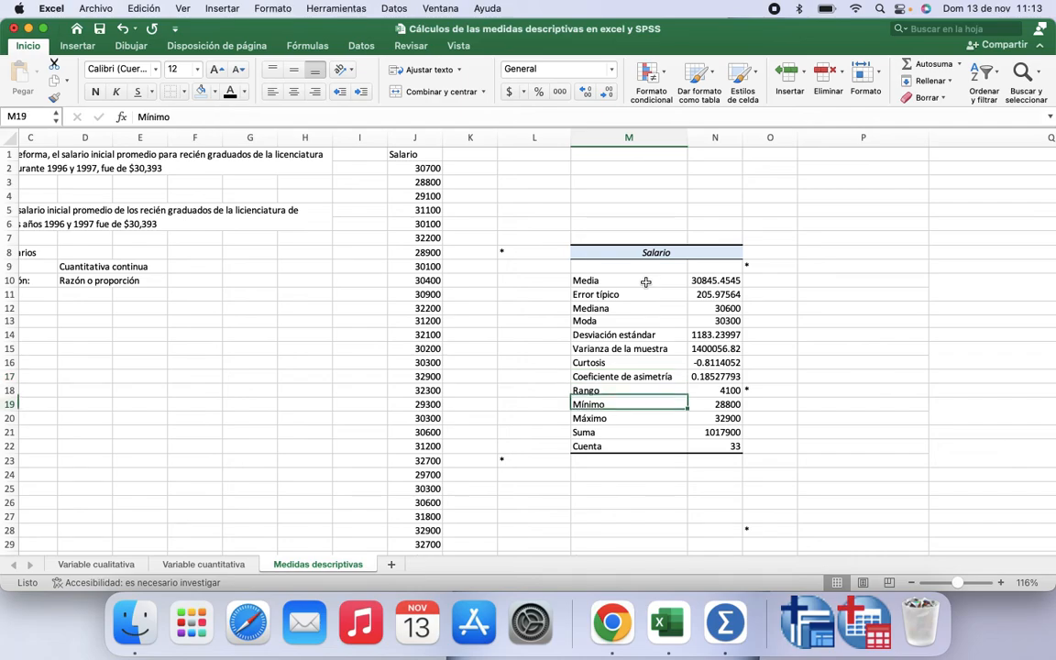
{"action": "key", "text": "Down"}
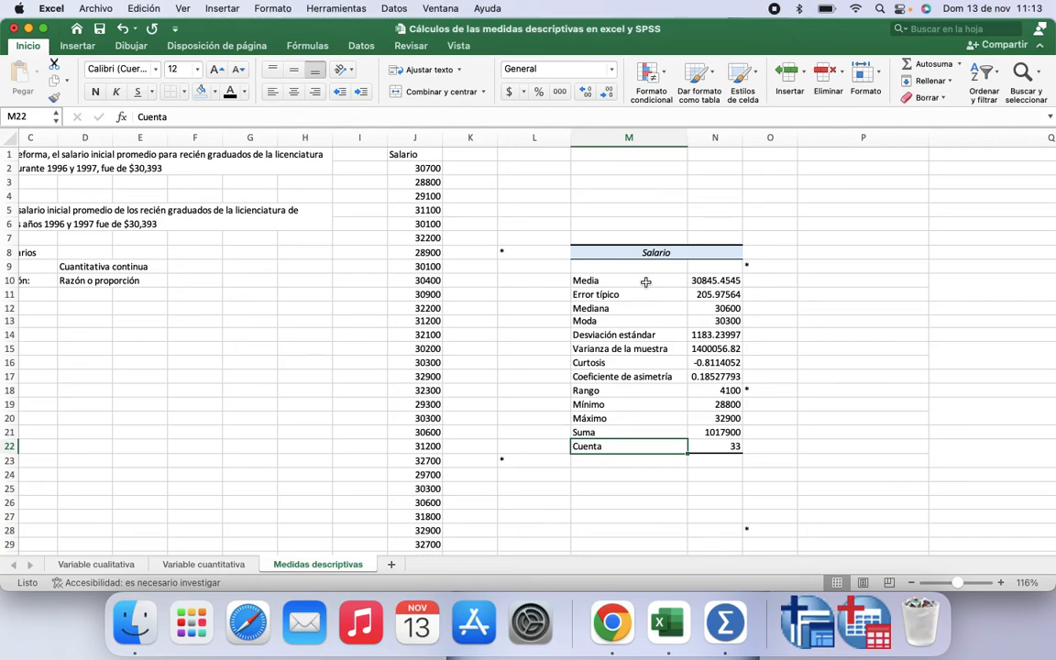
Step: Make the Medidas de tendencia central labels in P9:P16 bold and apply the font colour so they show
{"action": "scroll", "coordinate": [633, 303], "scroll_direction": "right", "scroll_amount": 3}
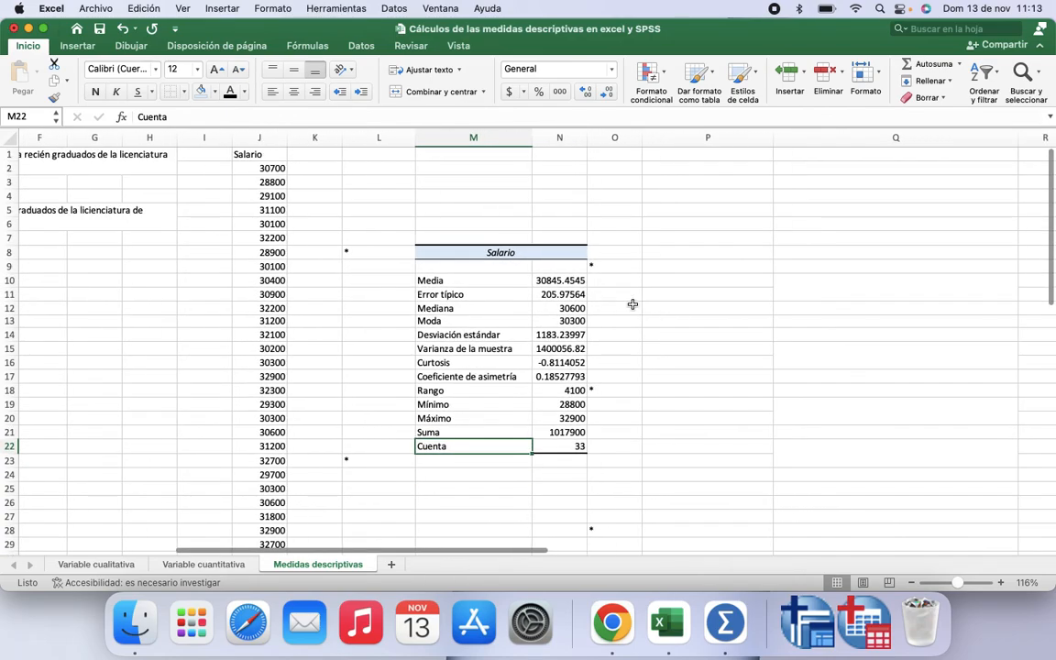
{"action": "scroll", "coordinate": [633, 304], "scroll_direction": "right", "scroll_amount": 2}
{"action": "scroll", "coordinate": [632, 305], "scroll_direction": "down", "scroll_amount": 1}
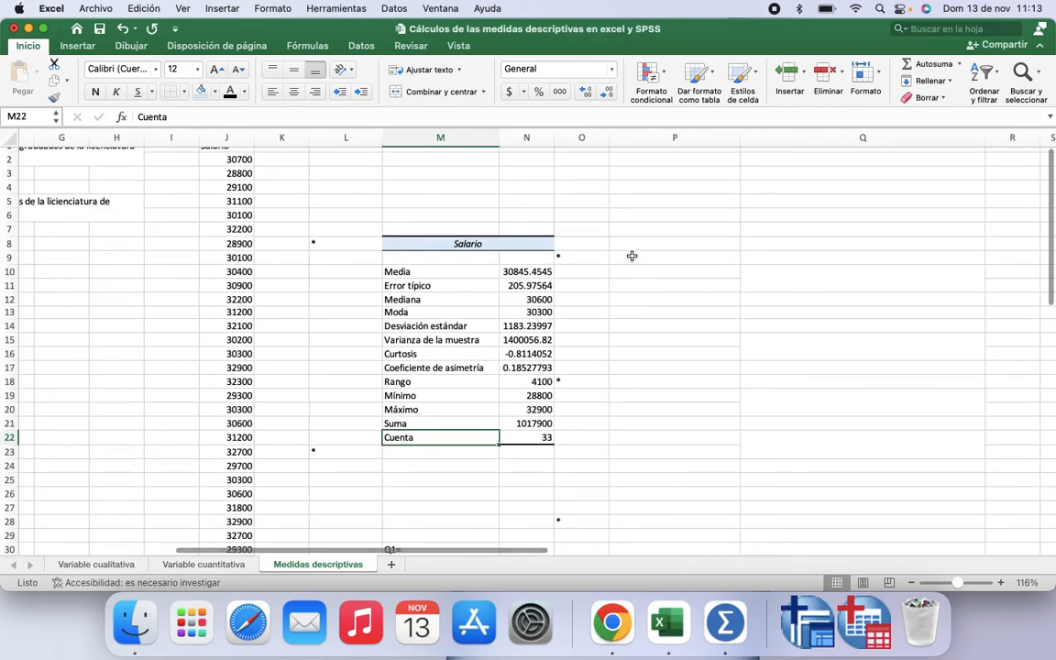
{"action": "left_click_drag", "start_coordinate": [632, 256], "coordinate": [639, 357]}
{"action": "left_click", "coordinate": [95, 92]}
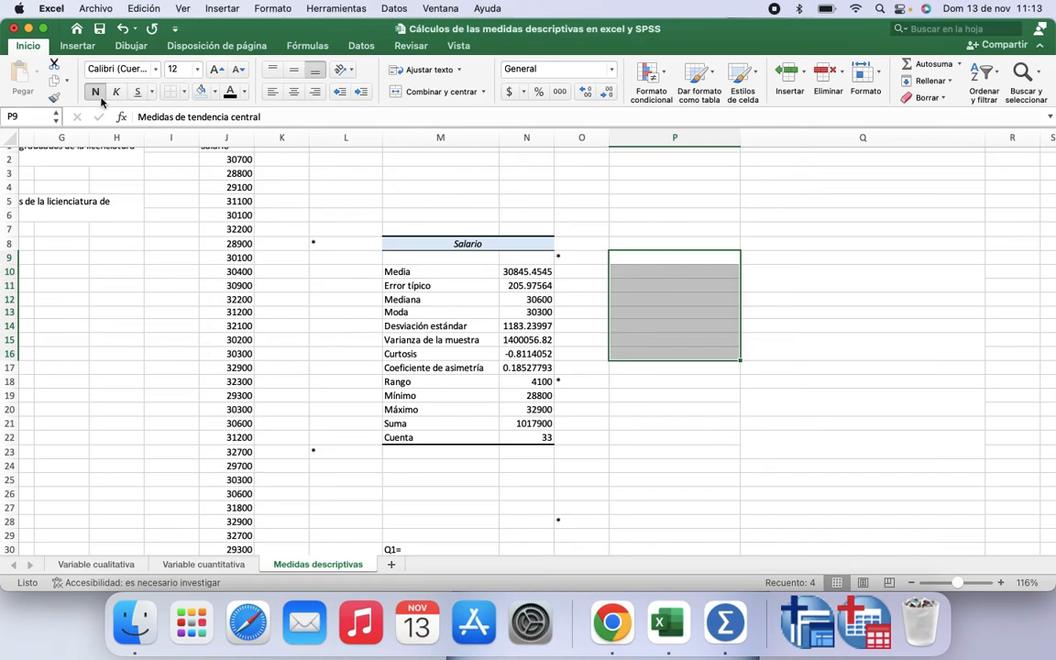
{"action": "left_click", "coordinate": [228, 94]}
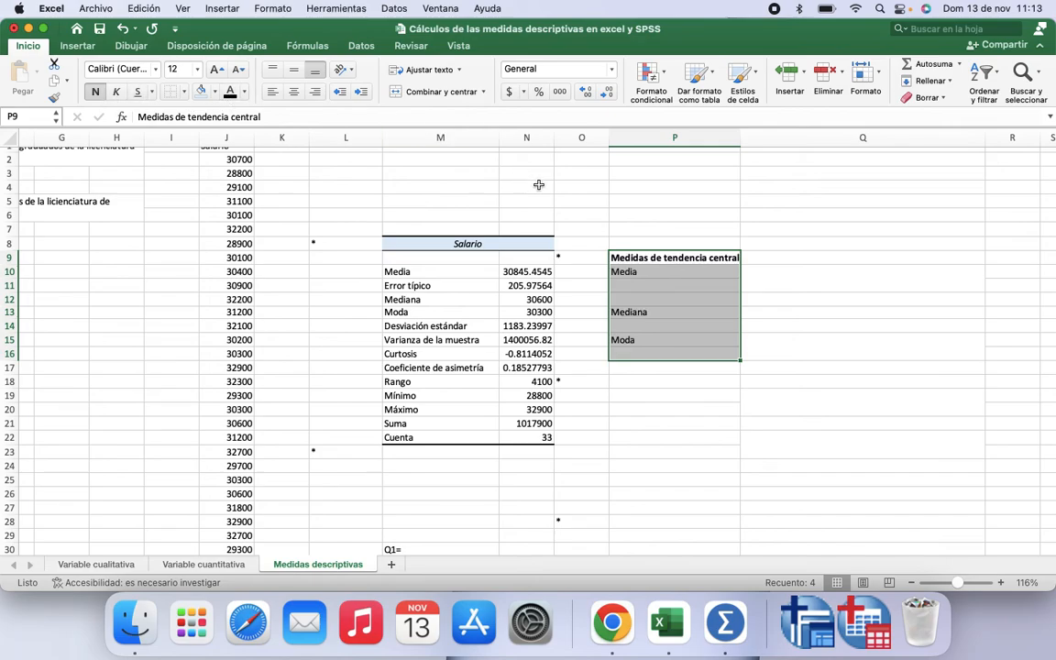
Step: Apply the font colour to the Media interpretation sentence in Q10 so it shows
{"action": "left_click", "coordinate": [674, 257]}
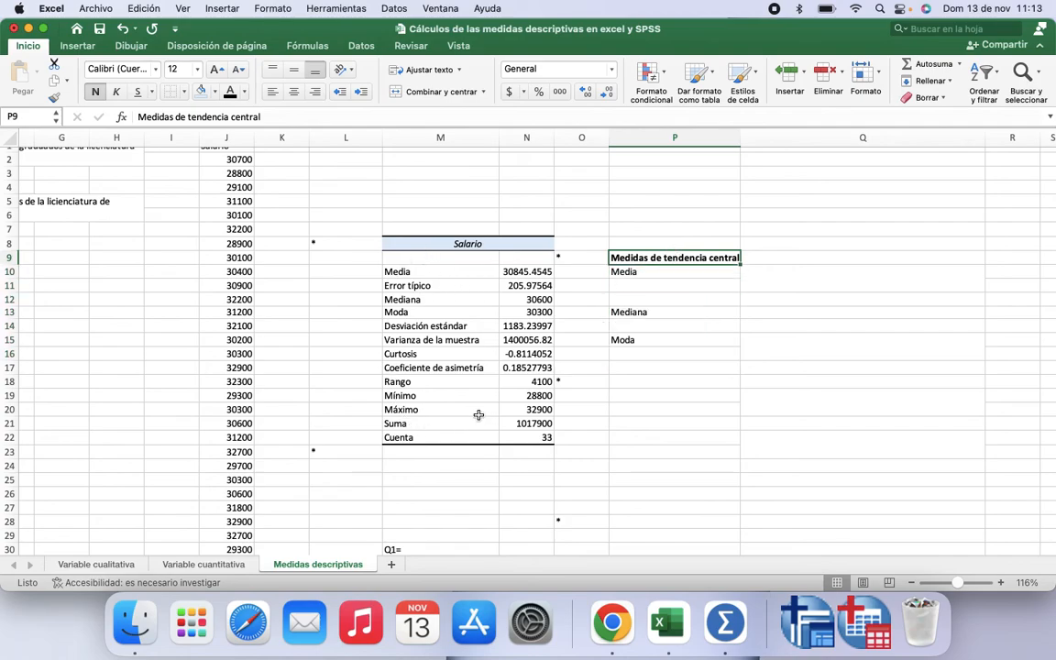
{"action": "left_click", "coordinate": [630, 272]}
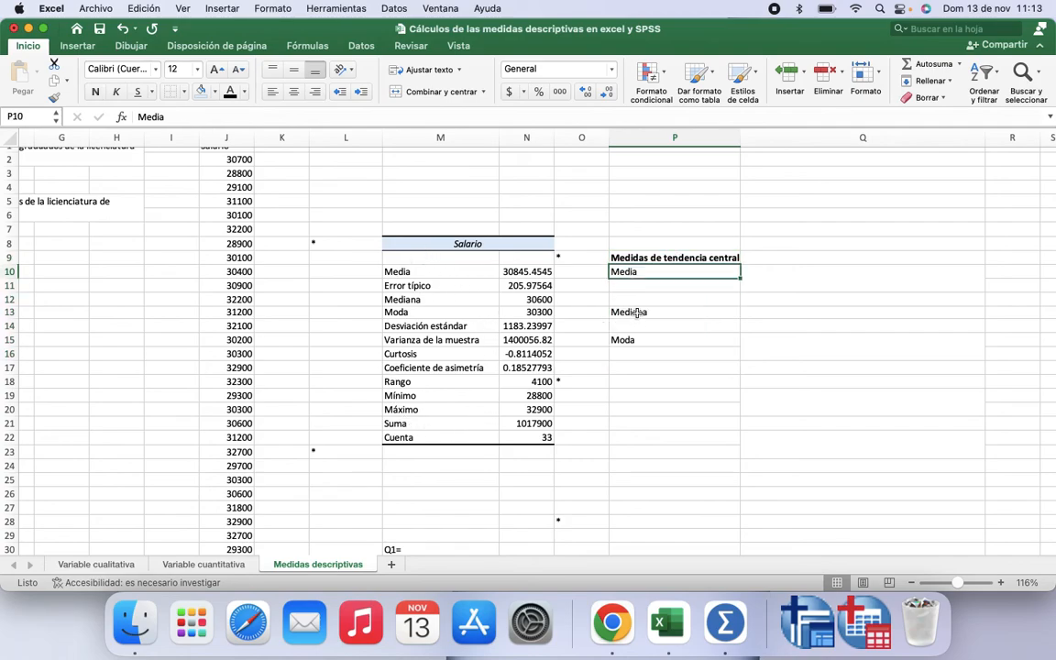
{"action": "left_click", "coordinate": [625, 311]}
{"action": "left_click", "coordinate": [629, 342]}
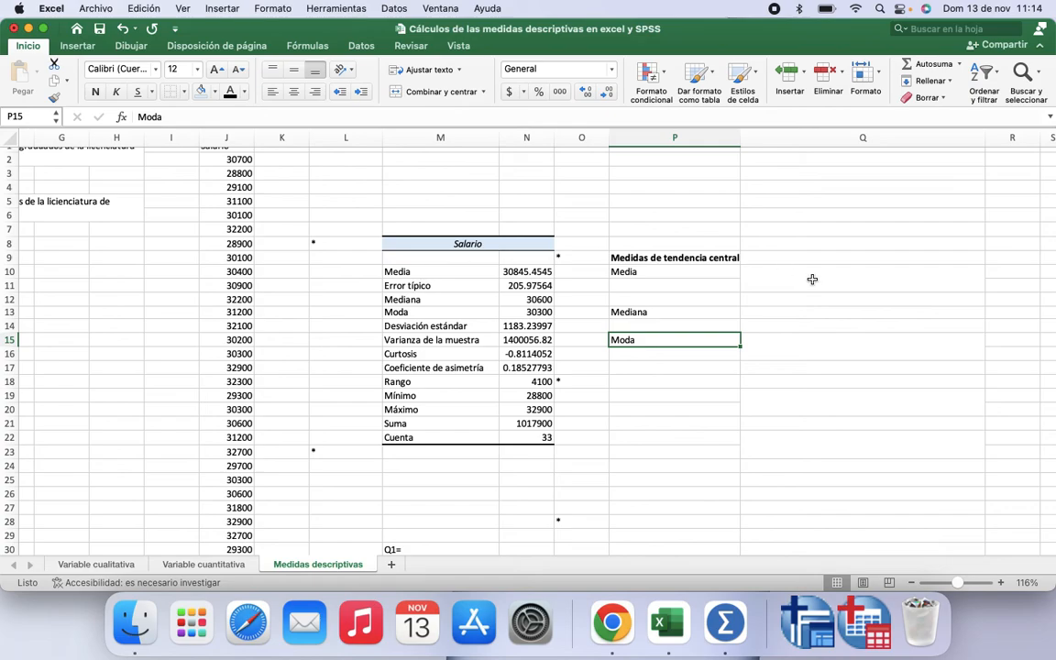
{"action": "left_click", "coordinate": [744, 276]}
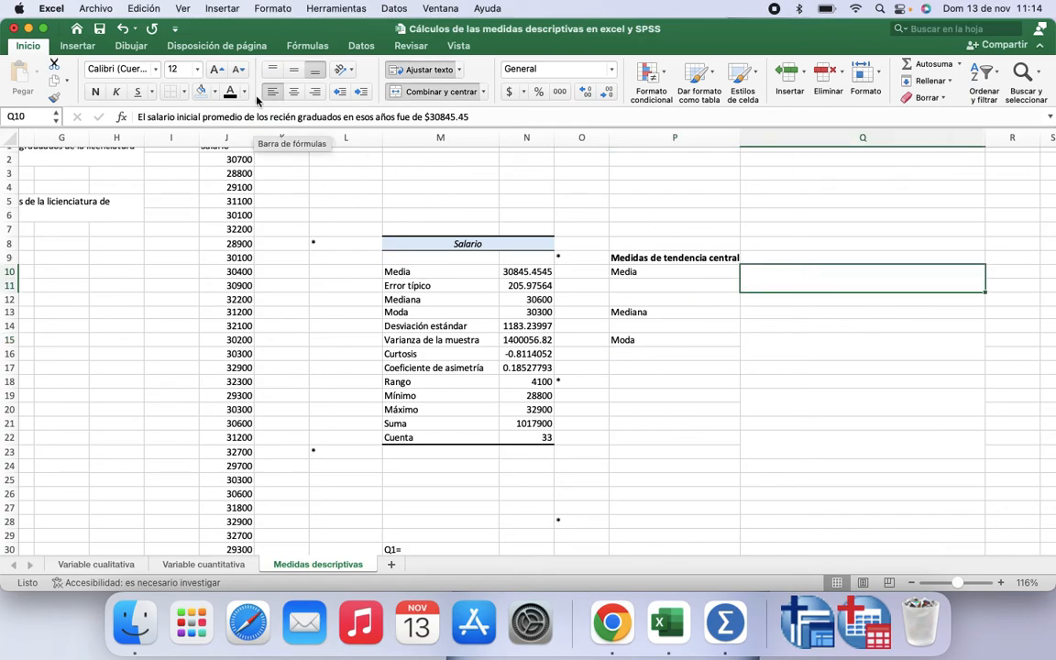
{"action": "left_click", "coordinate": [230, 93]}
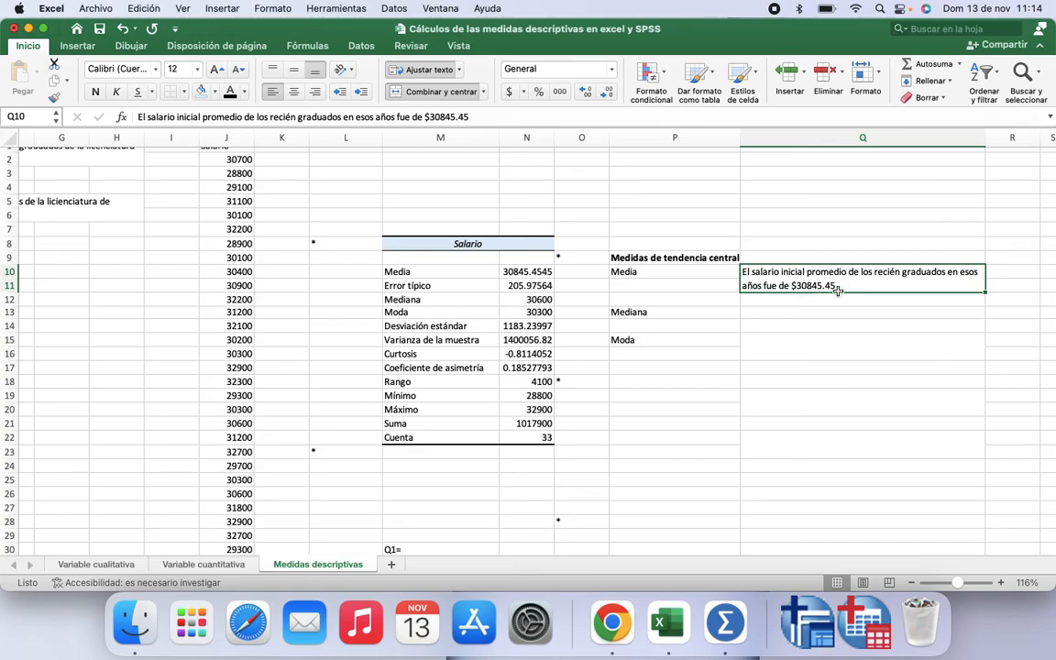
Step: Apply the font colour to the Mediana interpretation sentence in Q13 so it shows
{"action": "scroll", "coordinate": [118, 285], "scroll_direction": "left", "scroll_amount": 3}
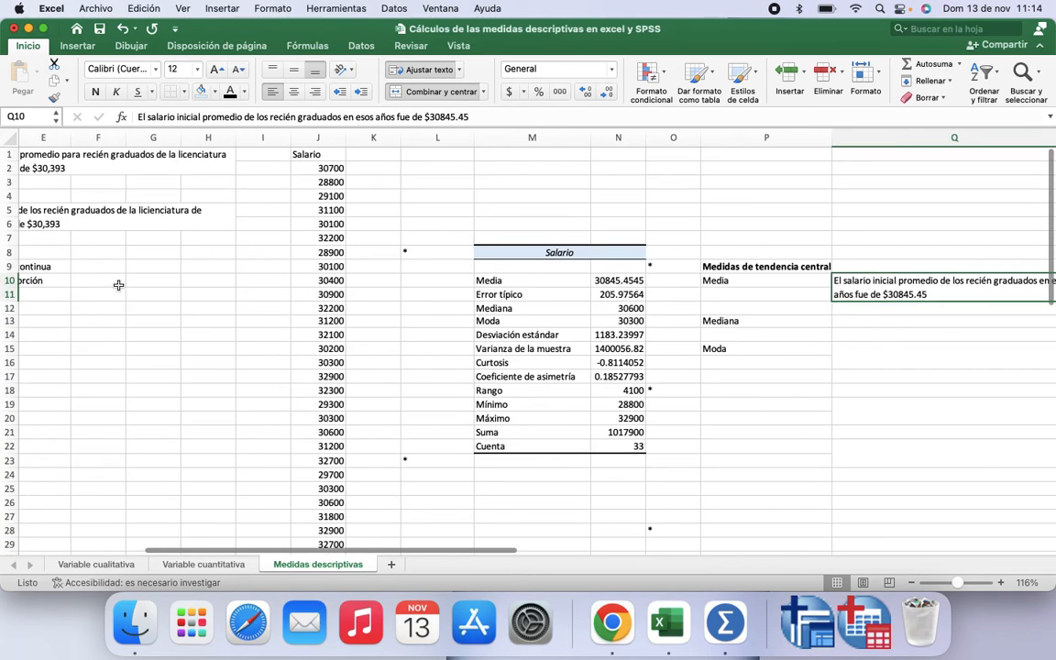
{"action": "scroll", "coordinate": [118, 285], "scroll_direction": "left", "scroll_amount": 1}
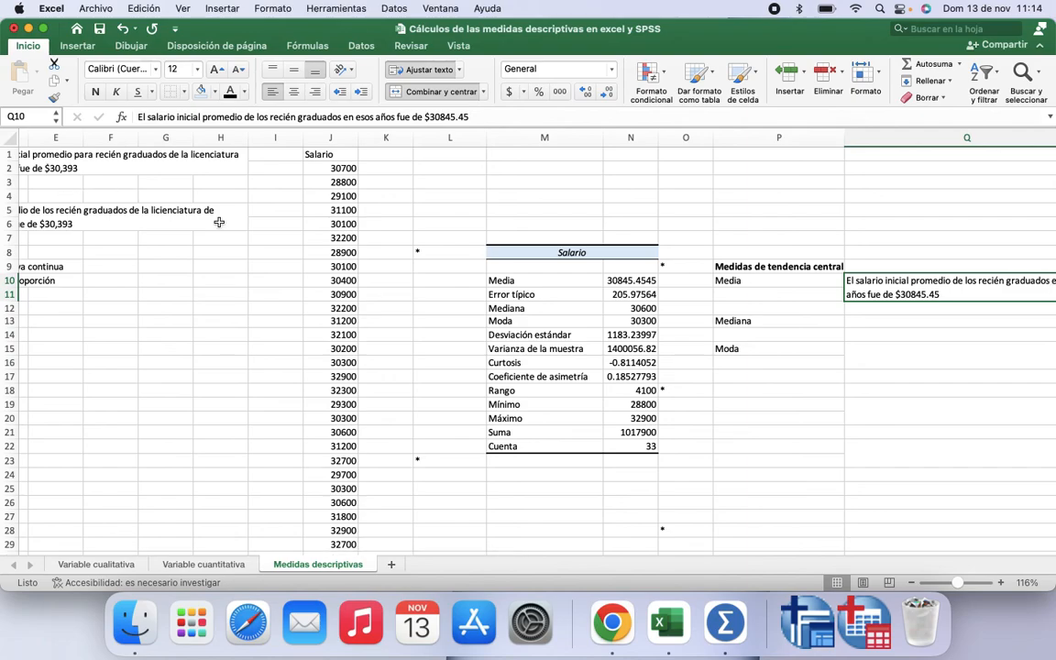
{"action": "scroll", "coordinate": [551, 263], "scroll_direction": "right", "scroll_amount": 5}
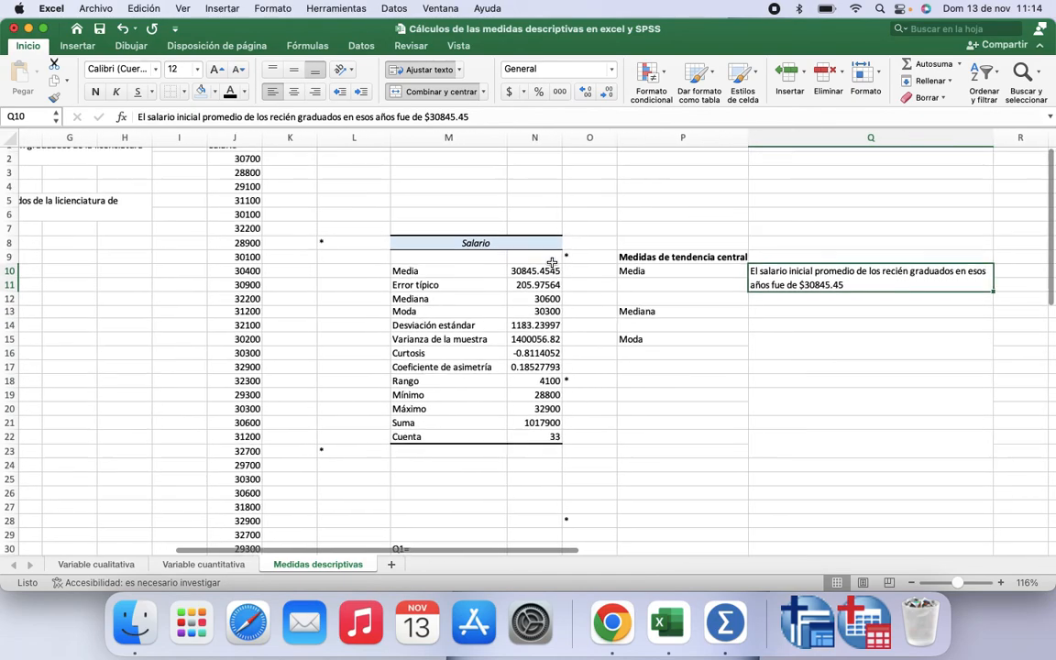
{"action": "left_click", "coordinate": [747, 316]}
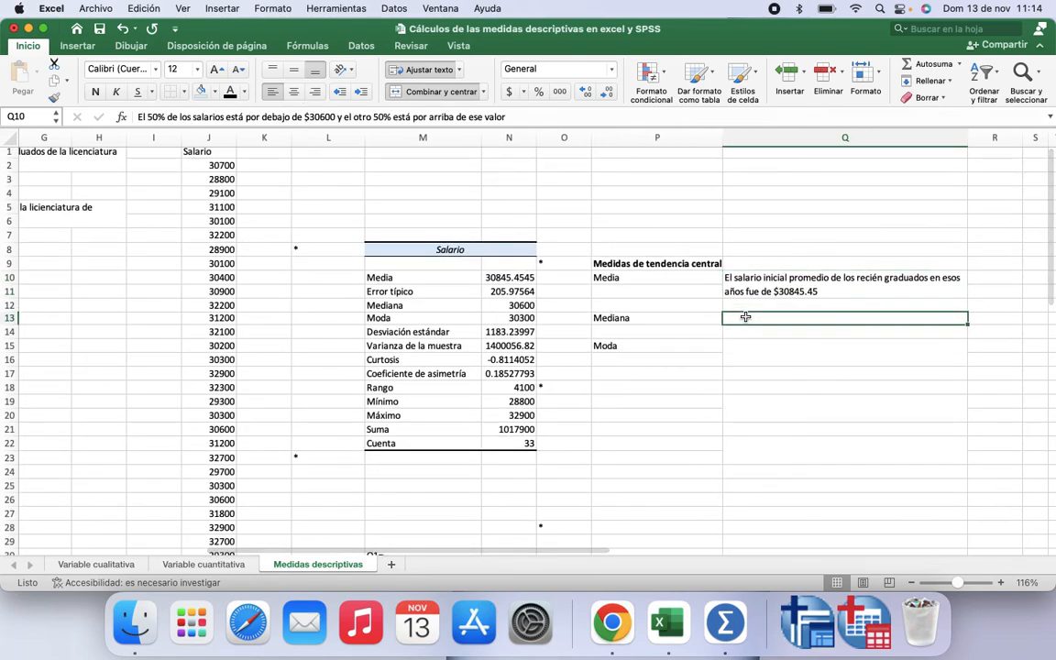
{"action": "left_click", "coordinate": [230, 92]}
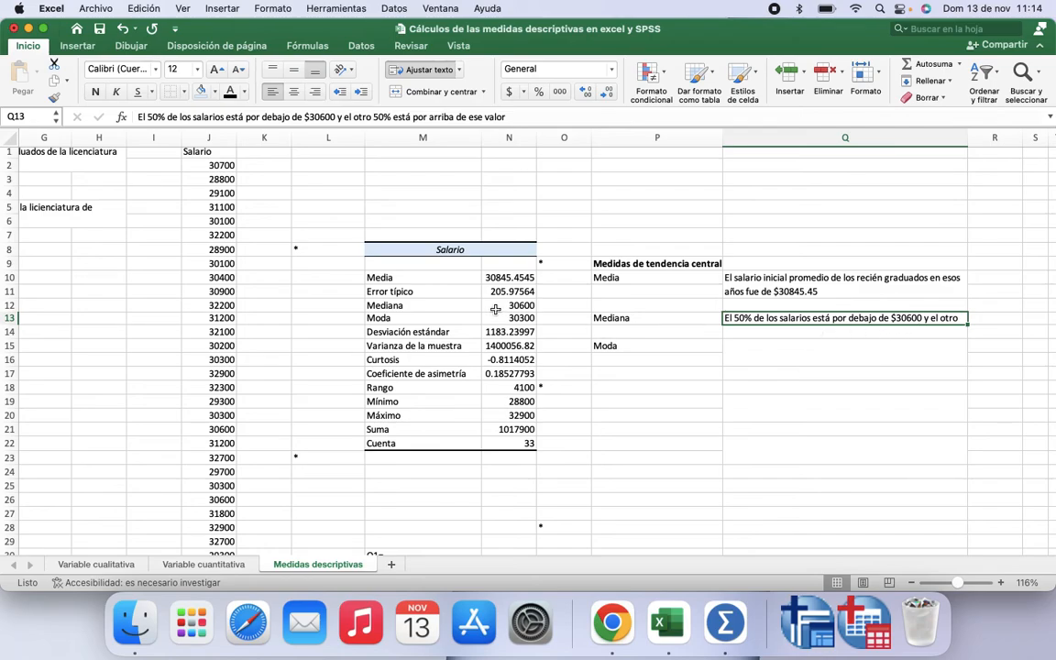
Step: Merge Q13:Q14 and align the merged Mediana sentence to the left
{"action": "left_click", "coordinate": [744, 333]}
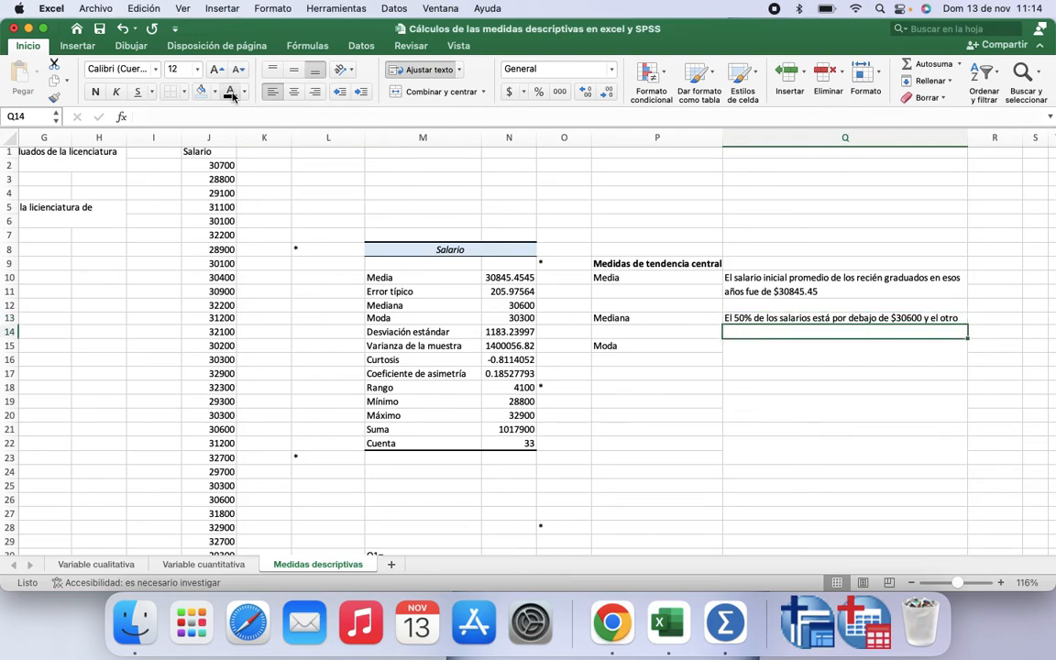
{"action": "left_click", "coordinate": [777, 323]}
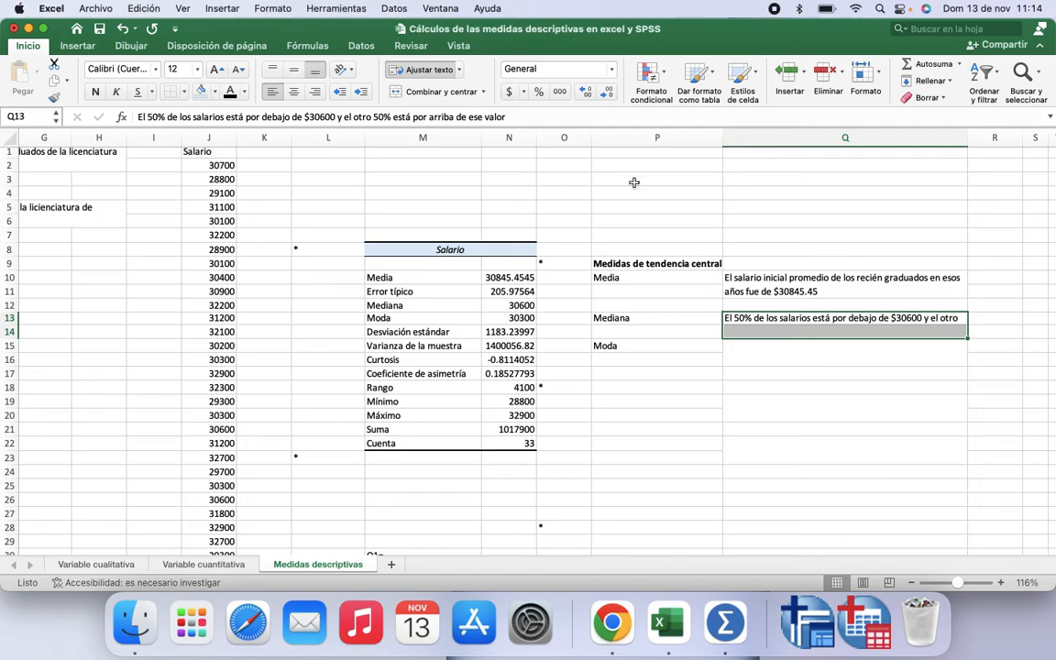
{"action": "left_click", "coordinate": [432, 93]}
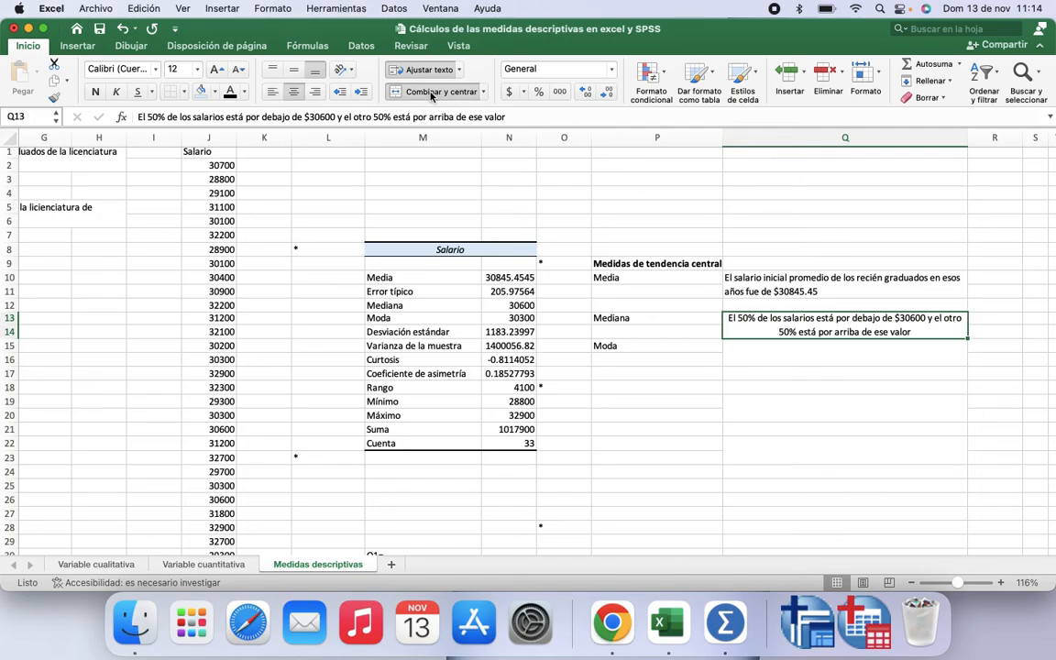
{"action": "left_click", "coordinate": [272, 92]}
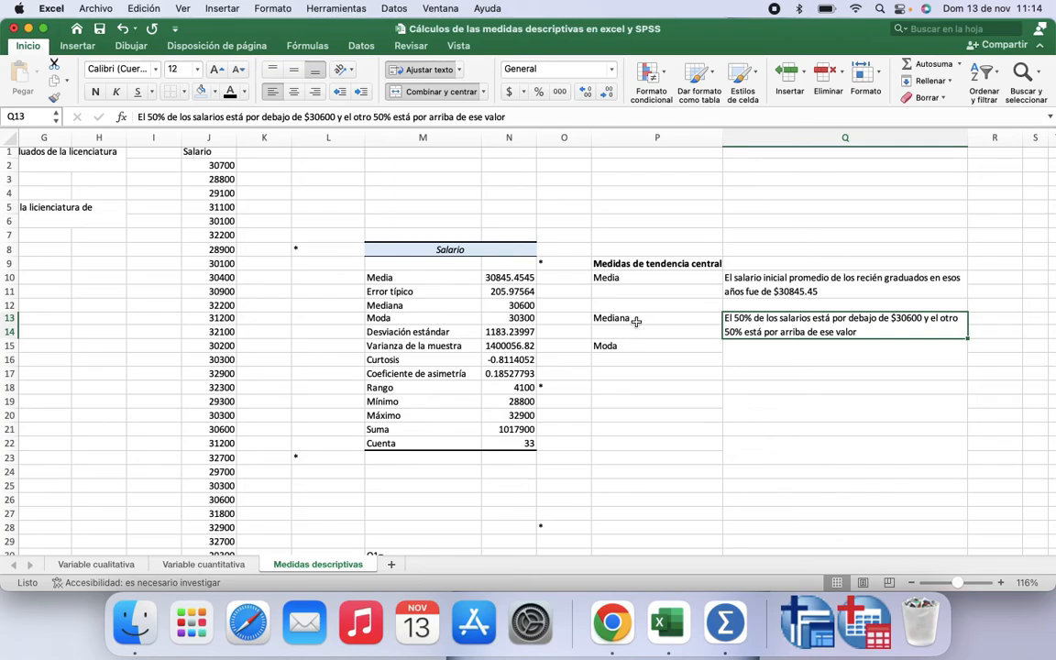
Step: Apply the font colour to the Moda interpretation sentence in Q15 so it shows
{"action": "left_click", "coordinate": [736, 350]}
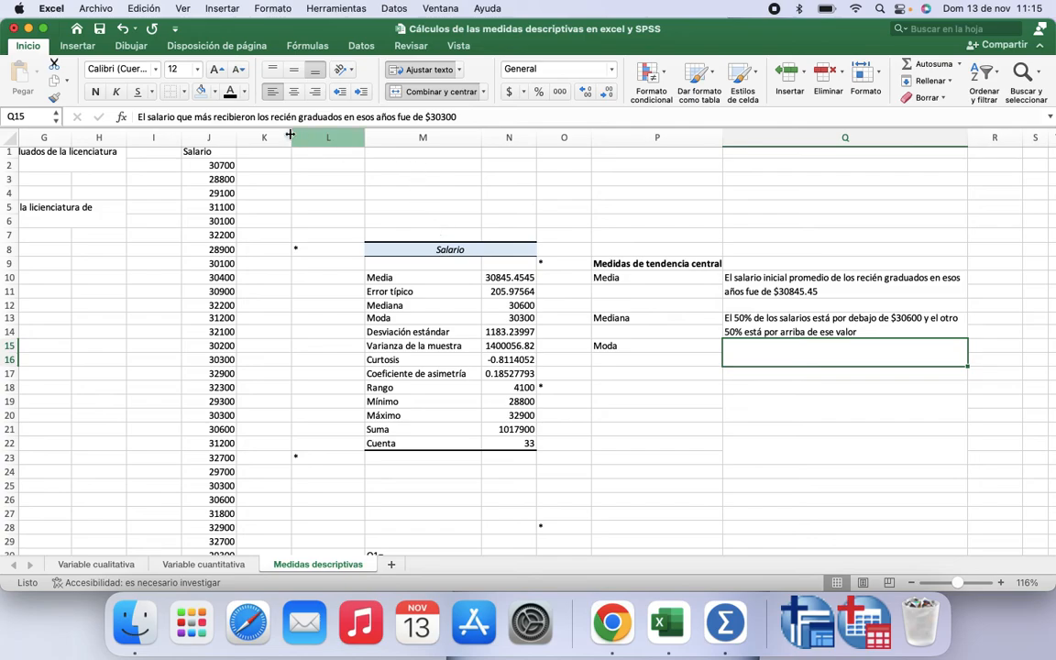
{"action": "left_click", "coordinate": [230, 93]}
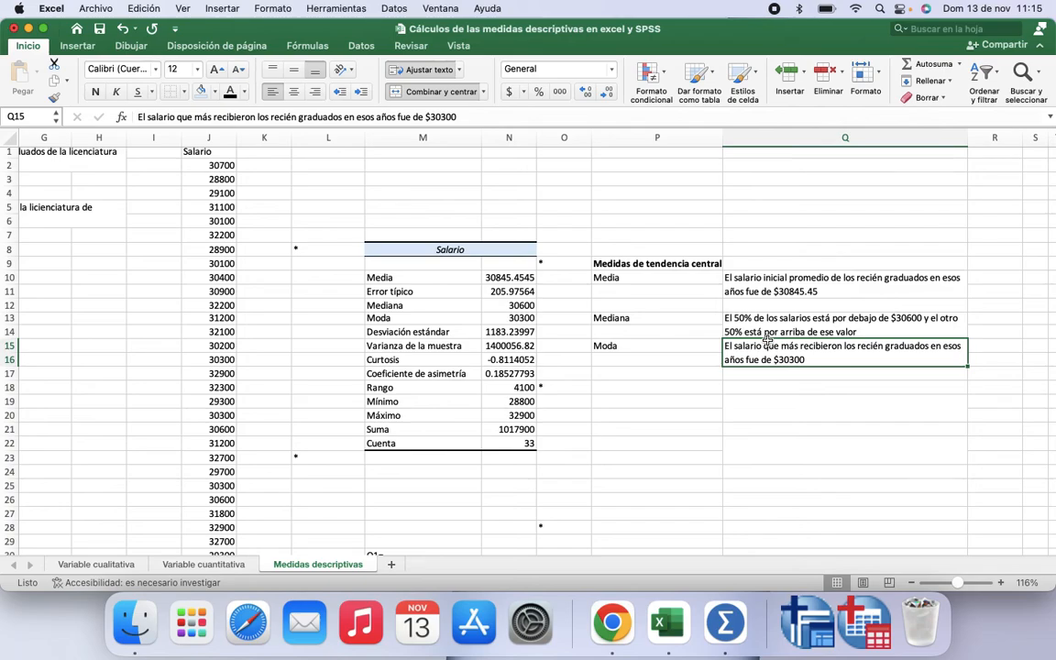
Step: Apply the font colour to the Medidas de dispersión labels in P18:P23 so they show
{"action": "left_click", "coordinate": [495, 318]}
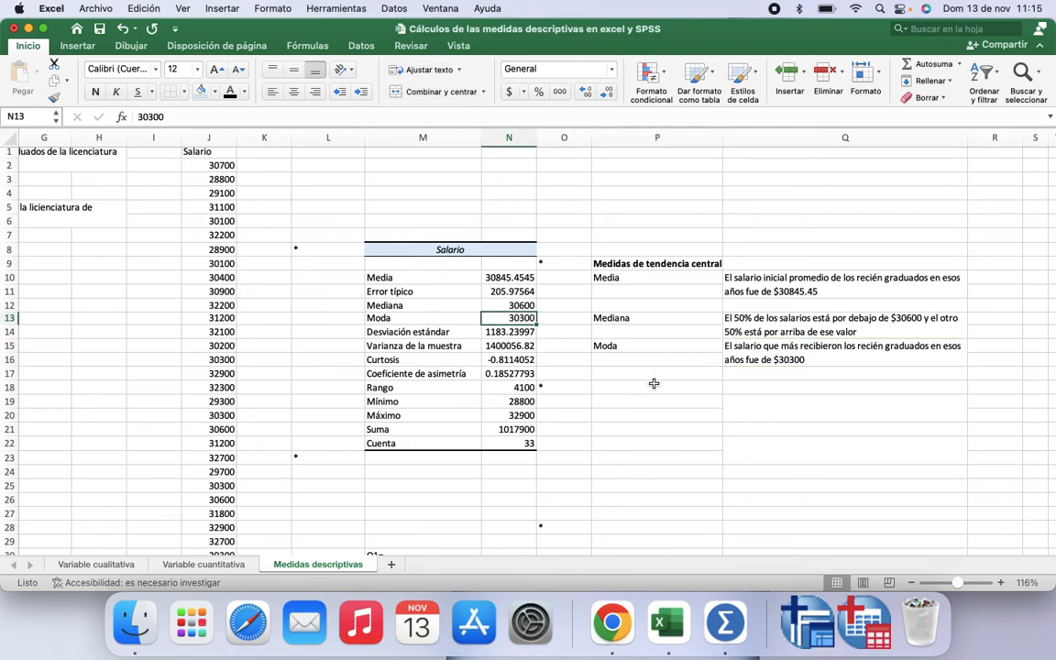
{"action": "left_click_drag", "start_coordinate": [653, 383], "coordinate": [660, 458]}
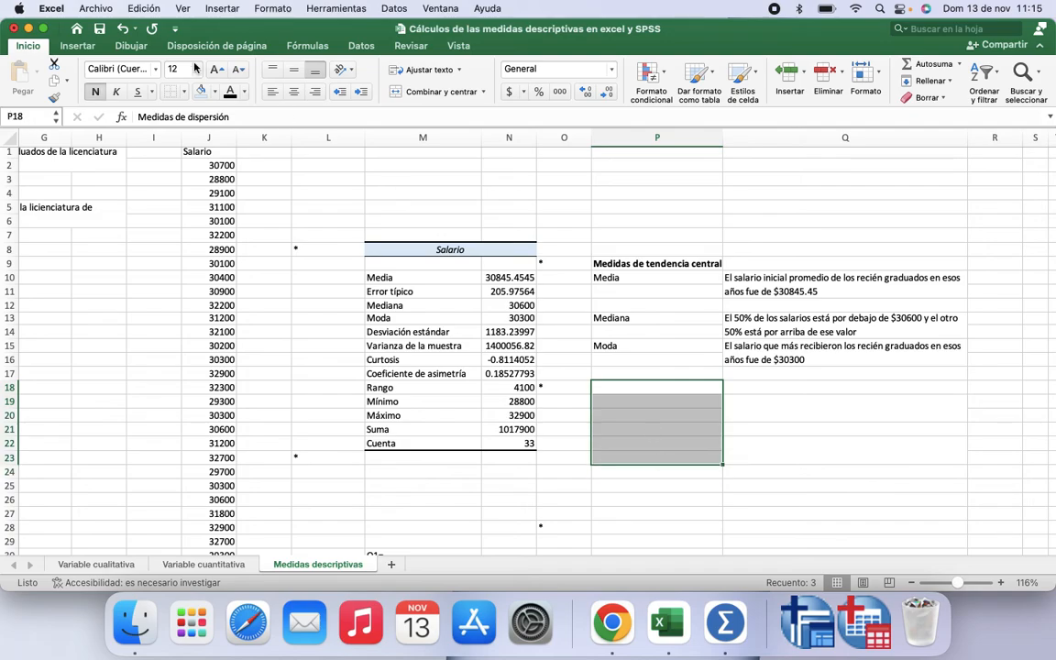
{"action": "left_click", "coordinate": [230, 92]}
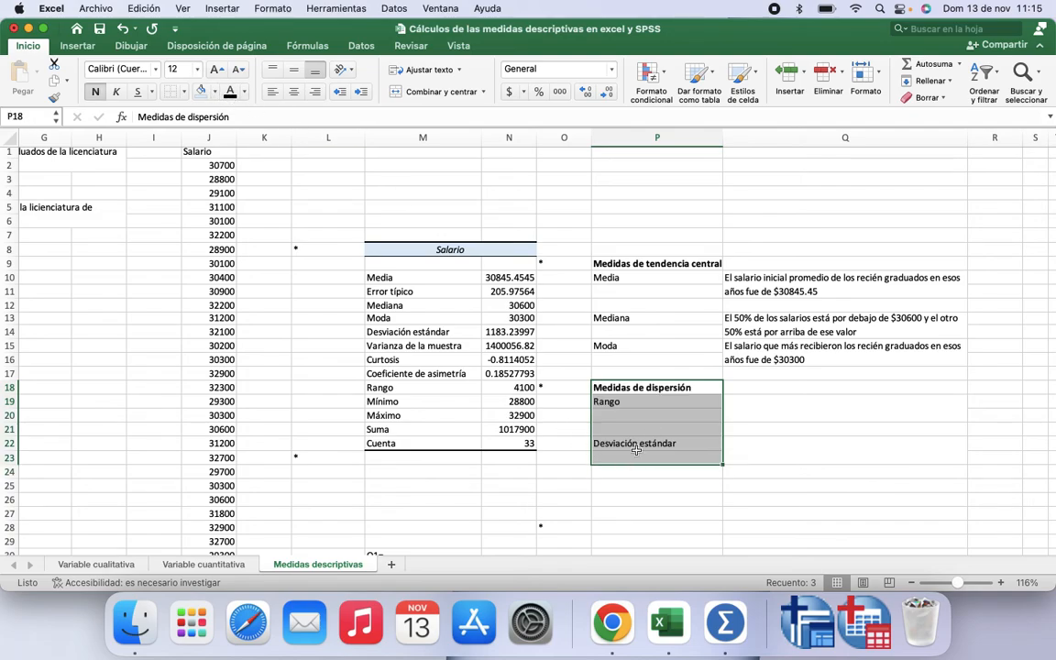
Step: Apply the font colour to the Coeficiente de variación and Medidas de posición labels in P24:P28
{"action": "scroll", "coordinate": [636, 449], "scroll_direction": "down", "scroll_amount": 2}
{"action": "left_click_drag", "start_coordinate": [634, 440], "coordinate": [636, 495]}
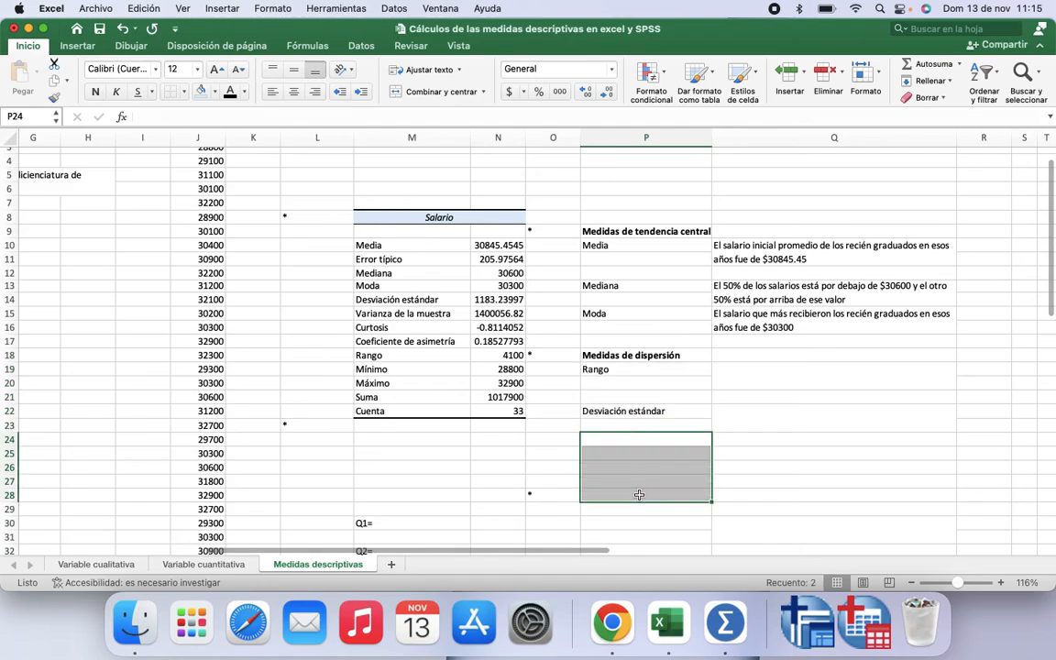
{"action": "left_click", "coordinate": [231, 92]}
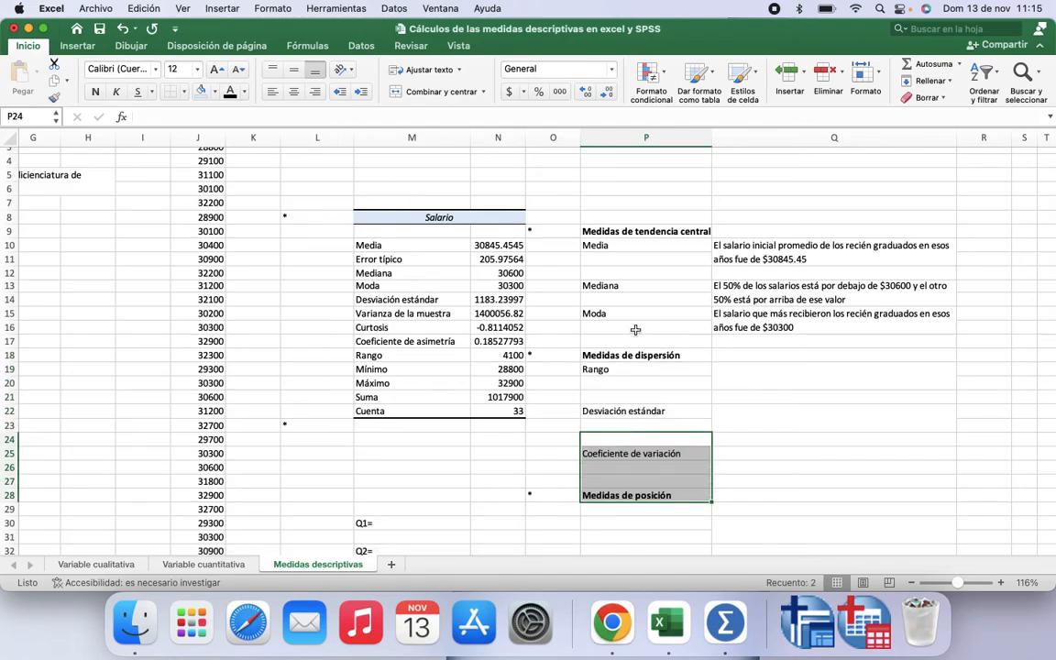
Step: Apply the font colour to the Rango interpretation sentence in Q19 so it shows
{"action": "left_click", "coordinate": [734, 367]}
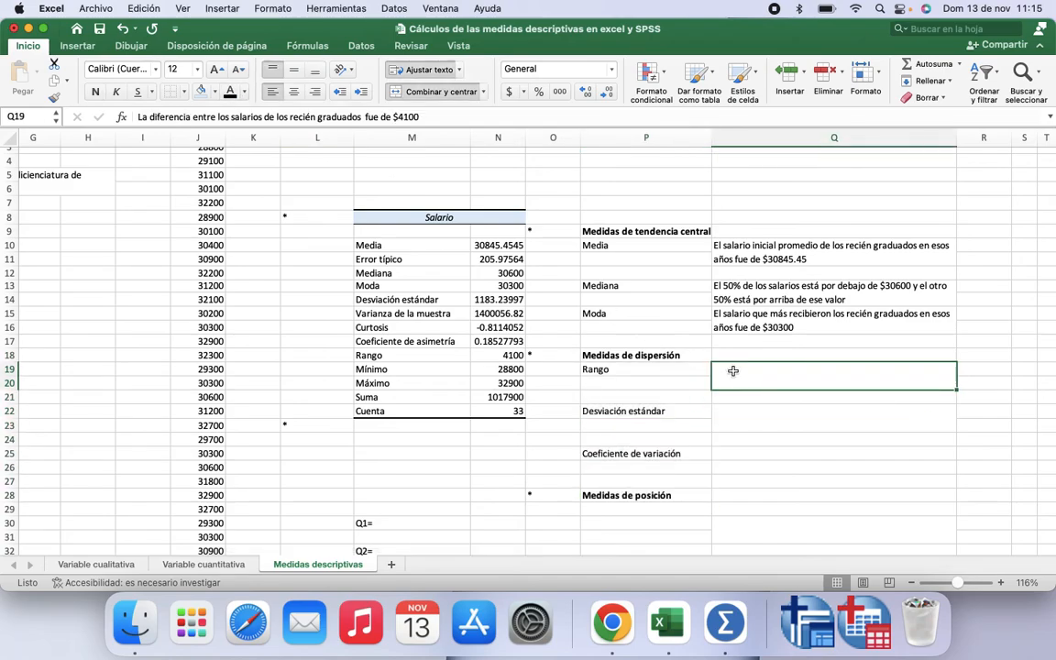
{"action": "left_click", "coordinate": [493, 354]}
{"action": "left_click", "coordinate": [742, 374]}
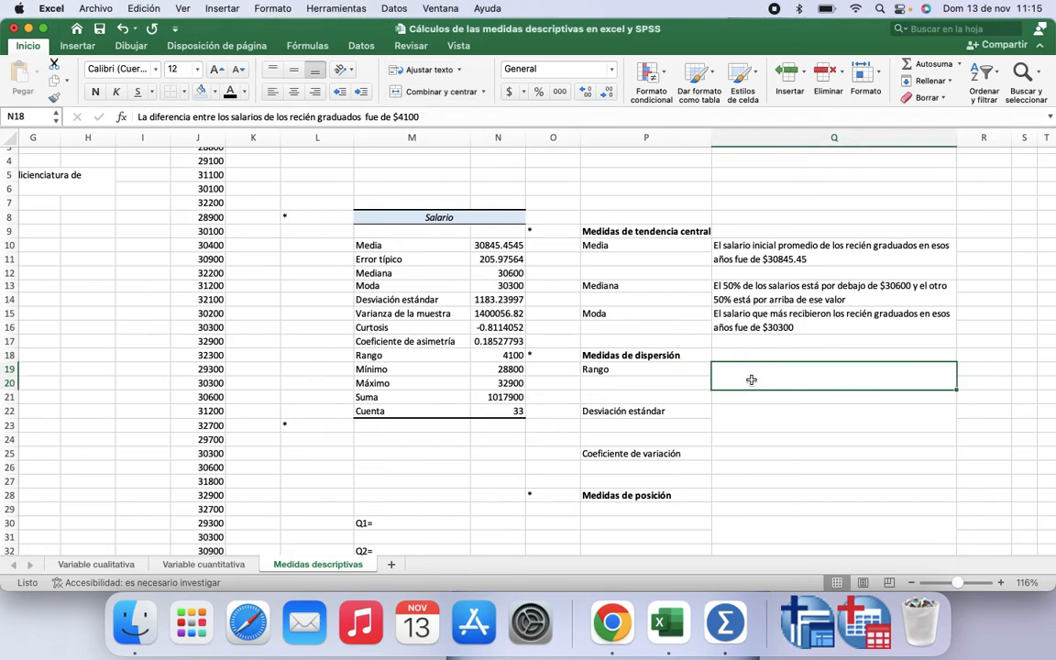
{"action": "left_click", "coordinate": [231, 92]}
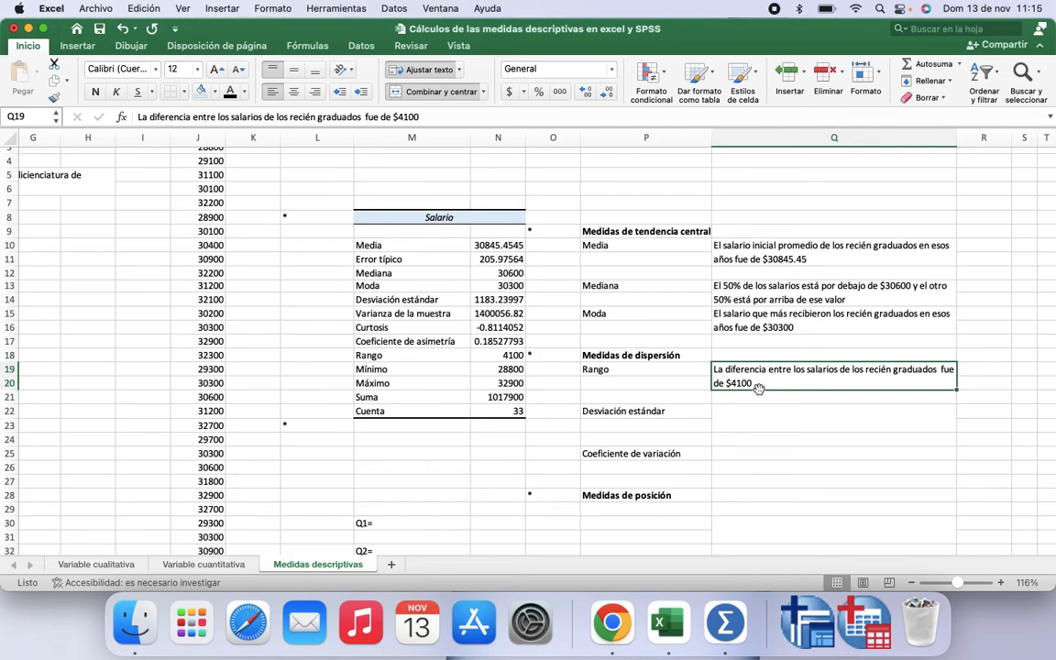
Step: Apply the font colour to the Desviación estándar and Coeficiente de variación sentences in Q22 and Q25
{"action": "left_click", "coordinate": [757, 417]}
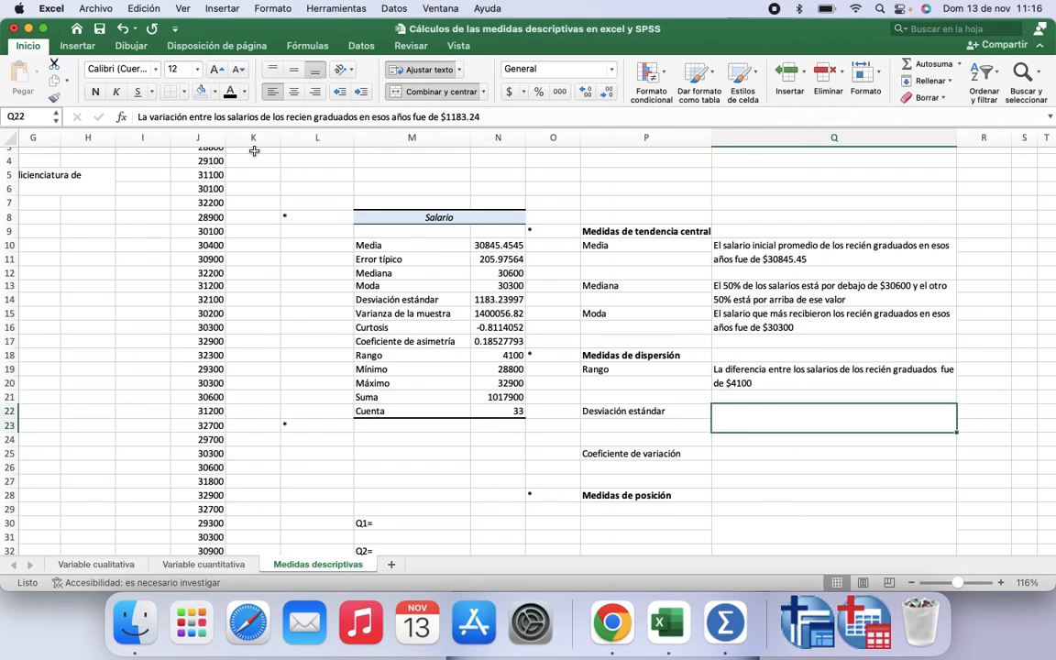
{"action": "left_click", "coordinate": [230, 93]}
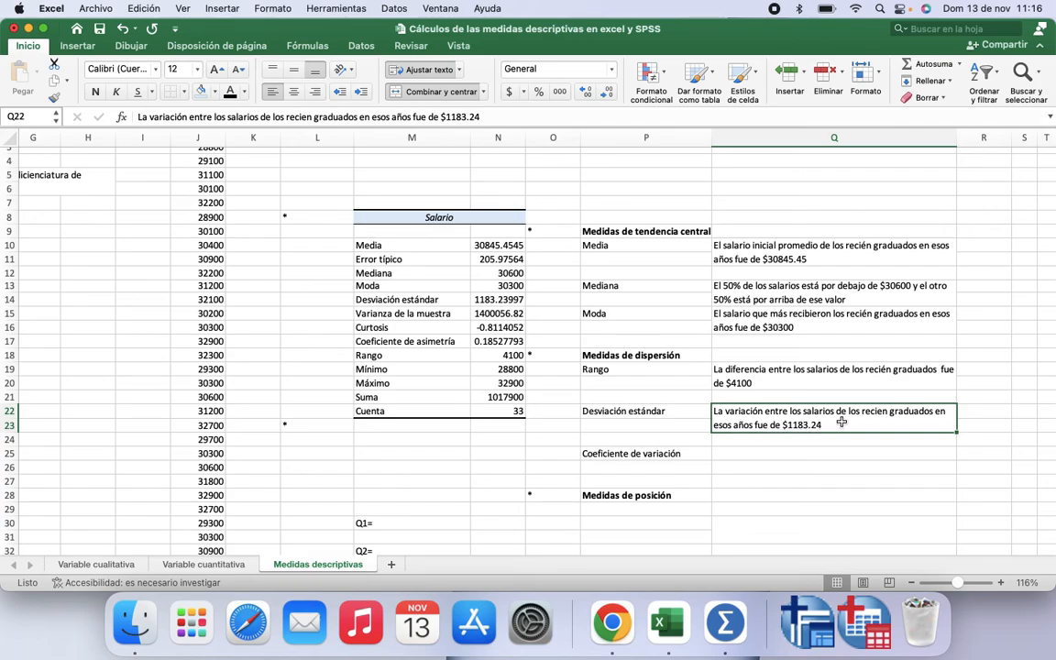
{"action": "left_click", "coordinate": [734, 454]}
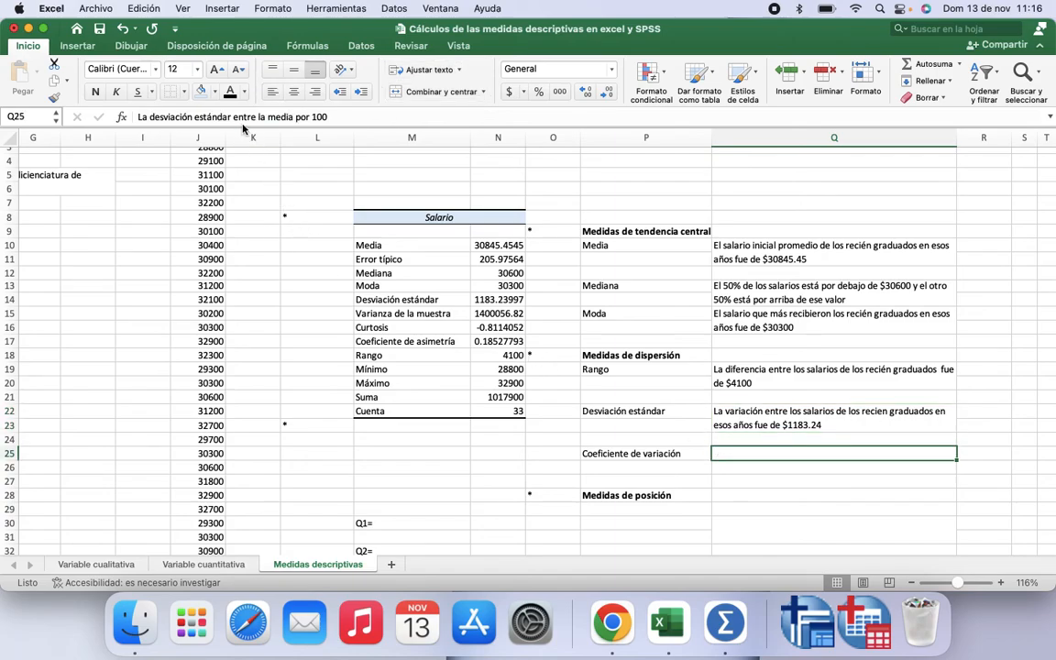
{"action": "left_click", "coordinate": [229, 93]}
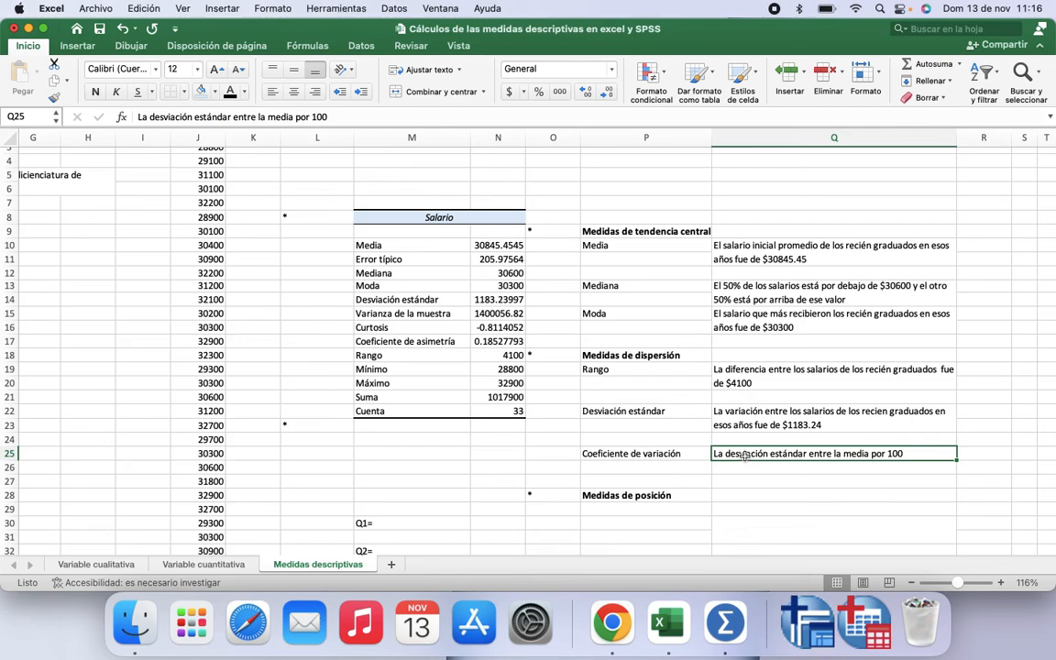
Step: Enter a formula in Q26 dividing the standard deviation N14 by the mean N10 and multiplying by 100
{"action": "left_click", "coordinate": [857, 470]}
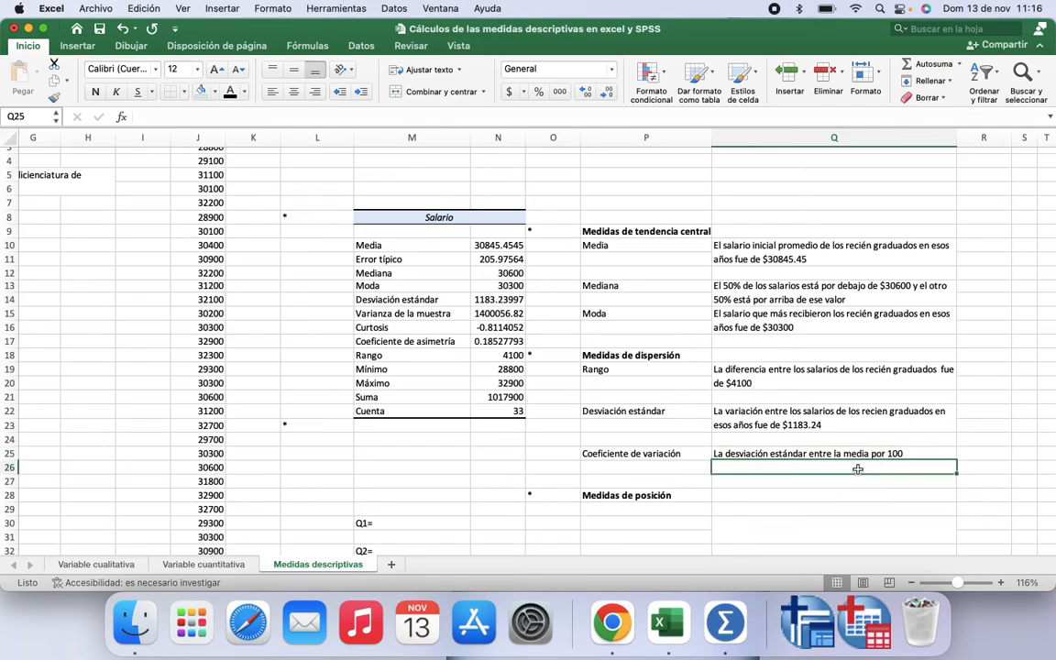
{"action": "type", "text": "="}
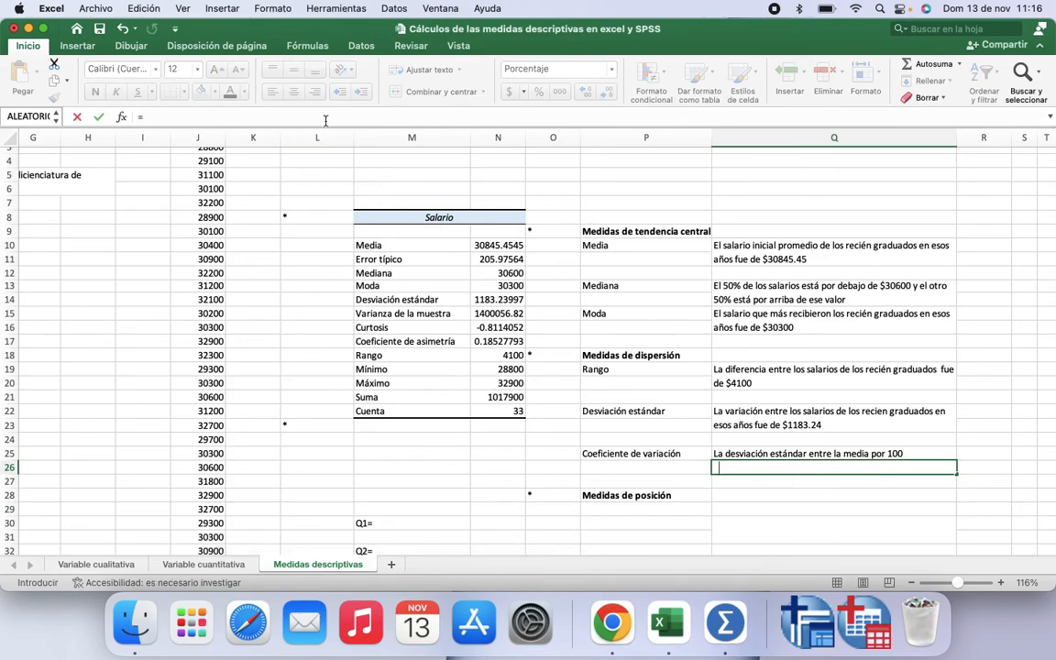
{"action": "key", "text": "Escape"}
{"action": "key", "text": "Down"}
{"action": "key", "text": "Up"}
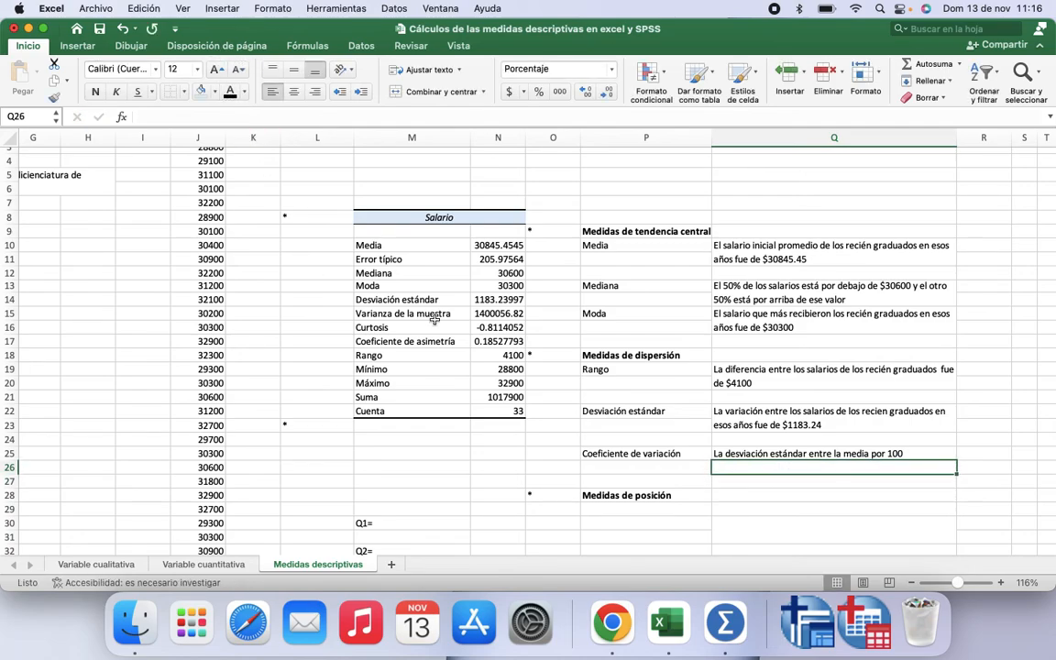
{"action": "type", "text": "="}
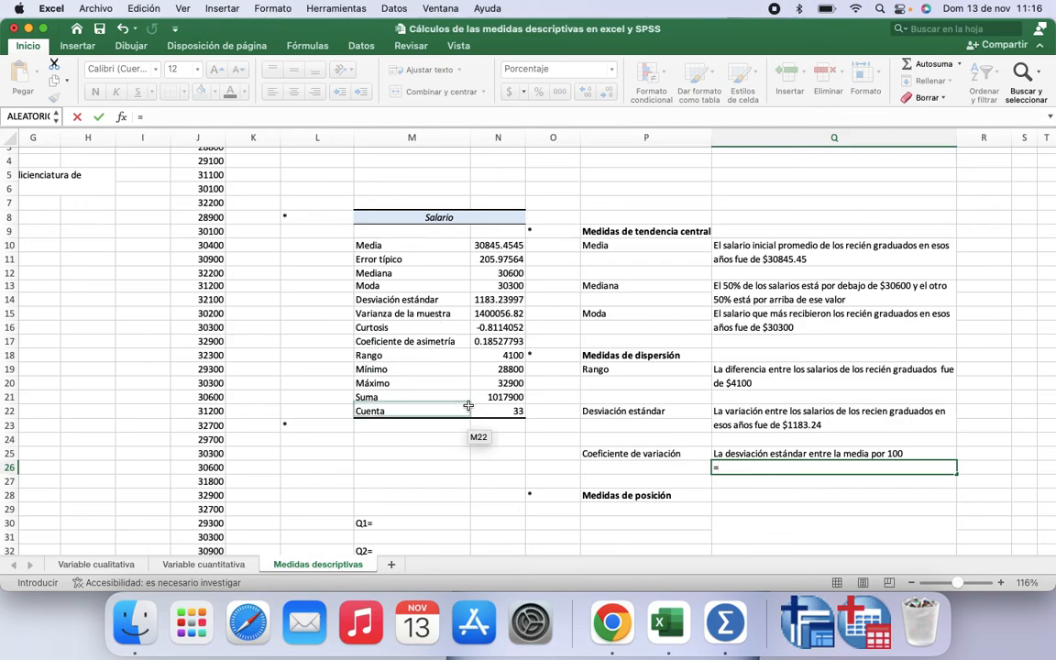
{"action": "left_click", "coordinate": [503, 300]}
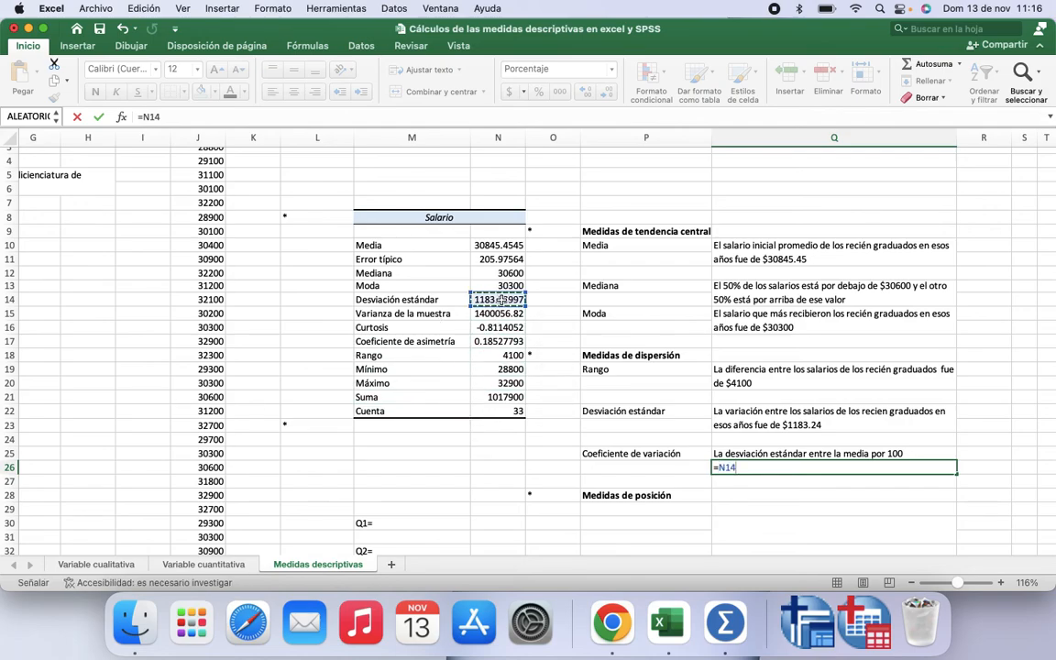
{"action": "type", "text": "/"}
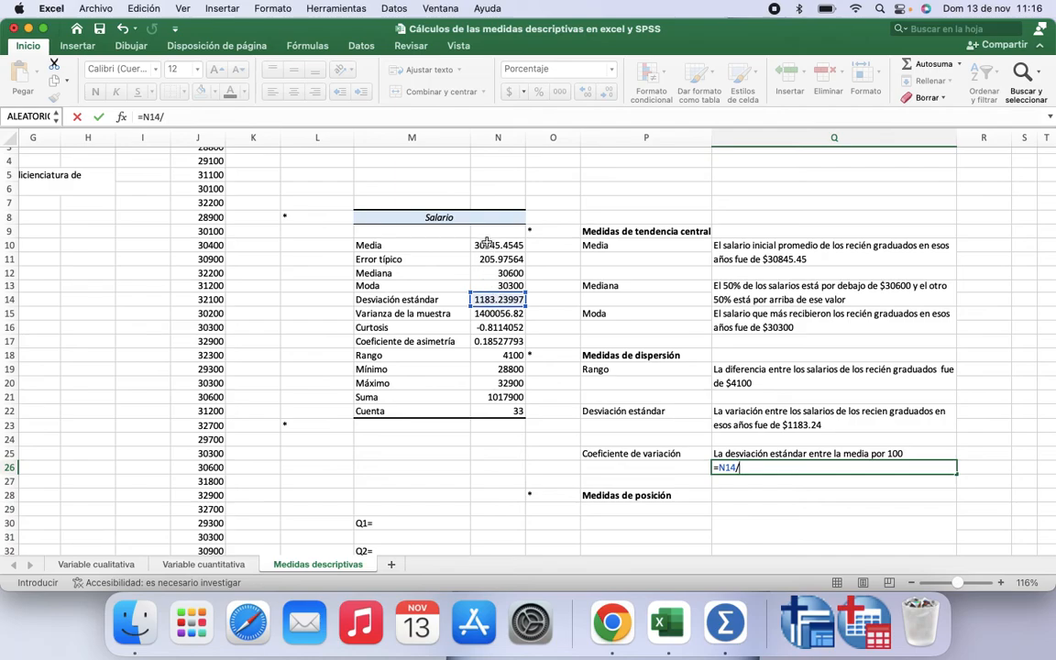
{"action": "left_click", "coordinate": [487, 245]}
{"action": "type", "text": "*"}
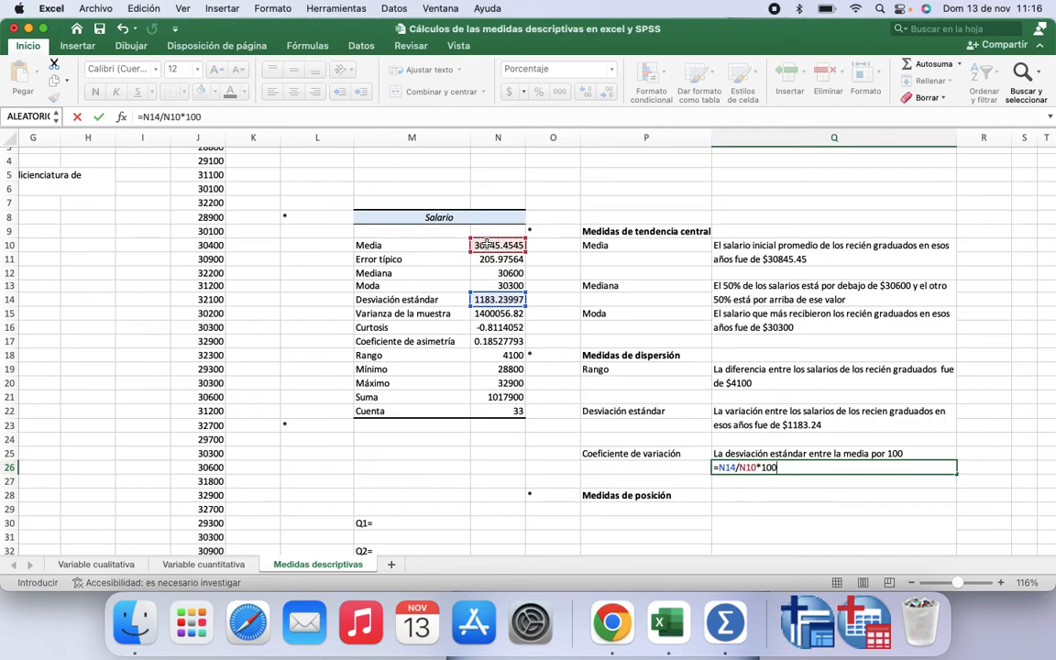
{"action": "type", "text": "100"}
{"action": "key", "text": "Return"}
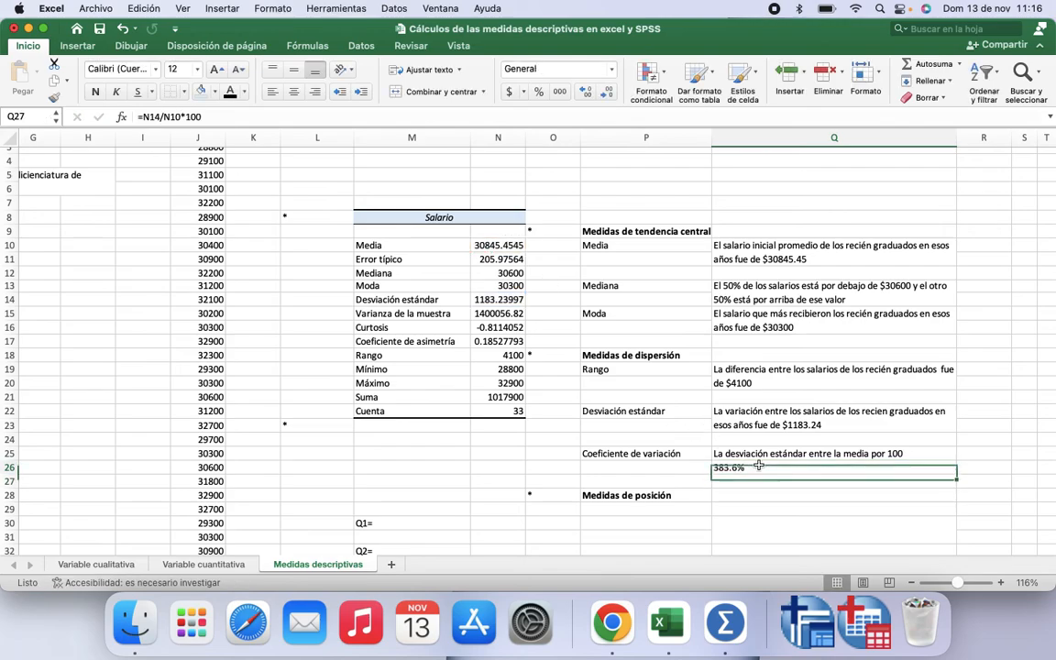
Step: Try Número and percentage formats on the coefficient of variation result in Q26
{"action": "left_click", "coordinate": [759, 465]}
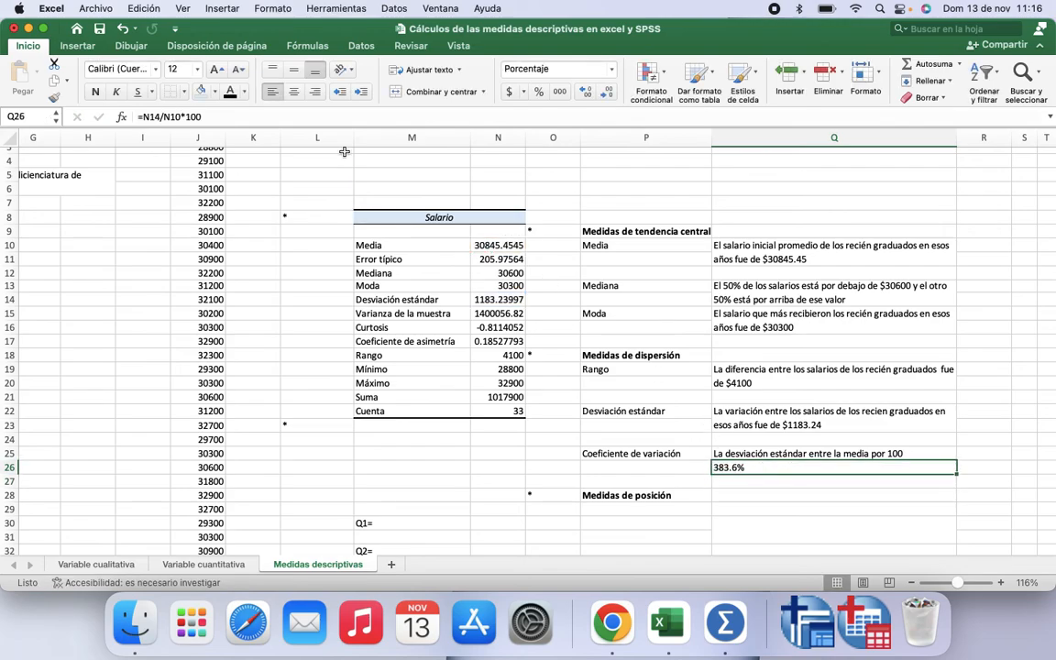
{"action": "left_click", "coordinate": [555, 69]}
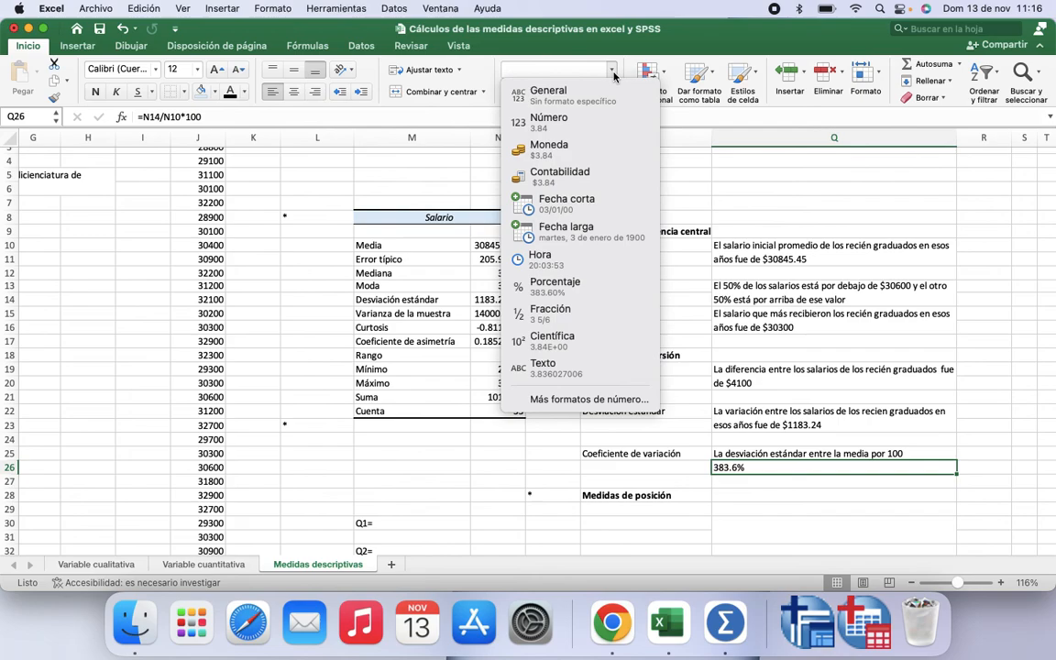
{"action": "left_click", "coordinate": [583, 119]}
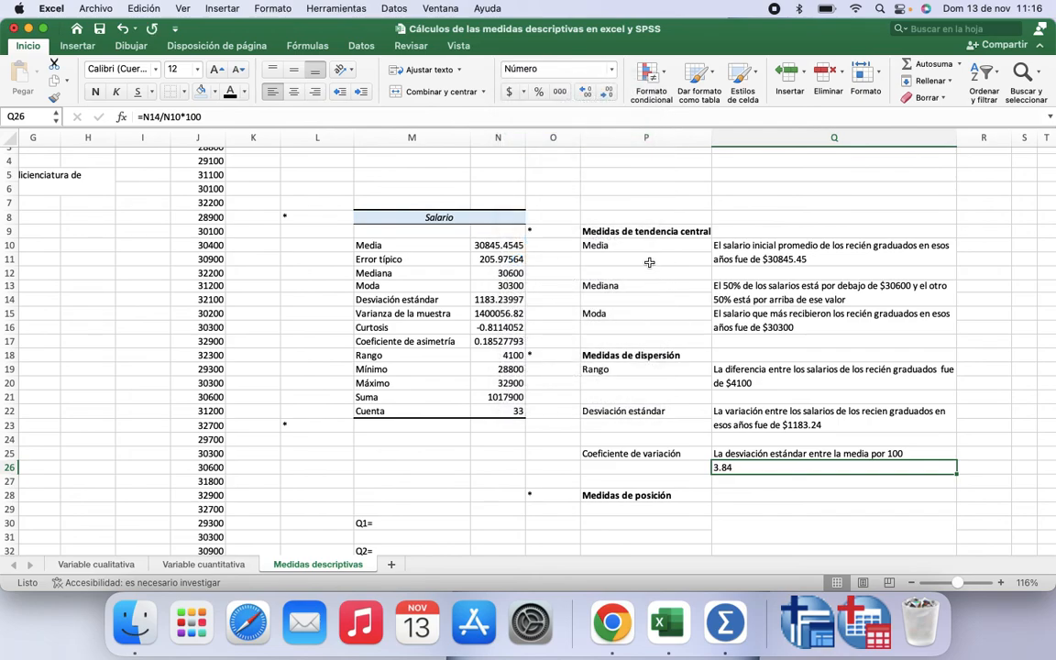
{"action": "left_click", "coordinate": [539, 96]}
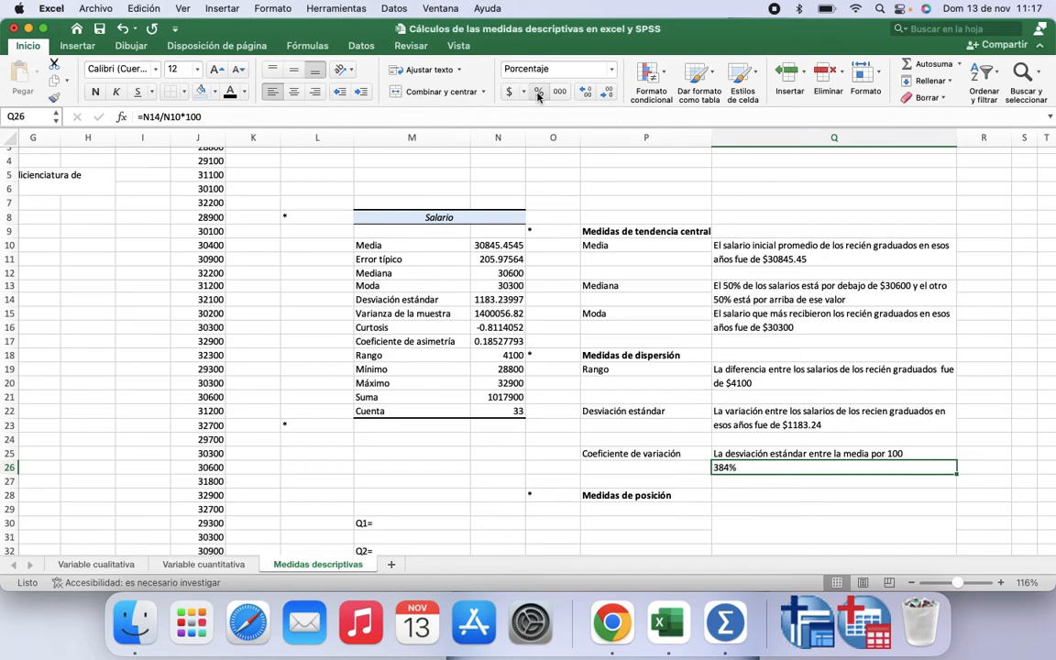
{"action": "left_click", "coordinate": [611, 72]}
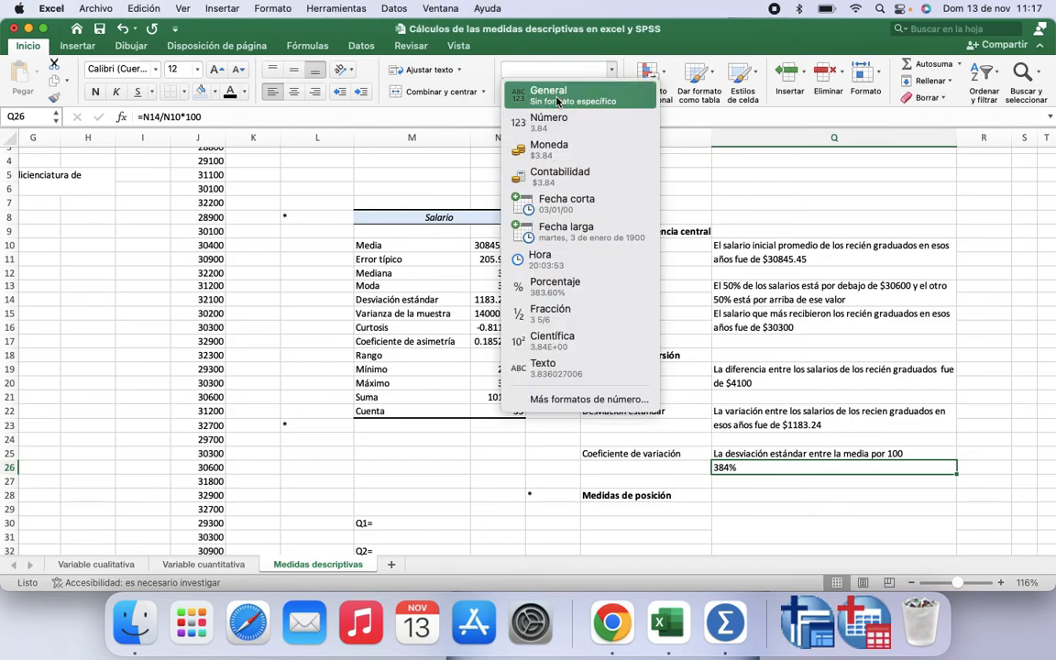
{"action": "left_click", "coordinate": [549, 118]}
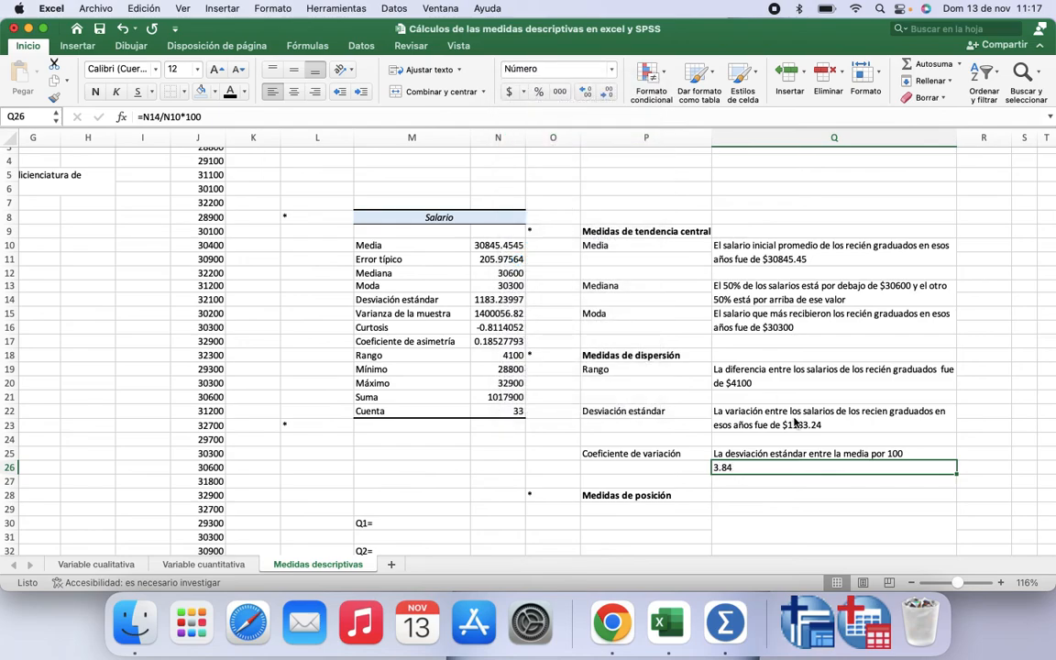
Step: Edit the Q26 formula to =N14/N10, removing the multiplication by 100
{"action": "left_click", "coordinate": [781, 485]}
{"action": "left_click", "coordinate": [779, 469]}
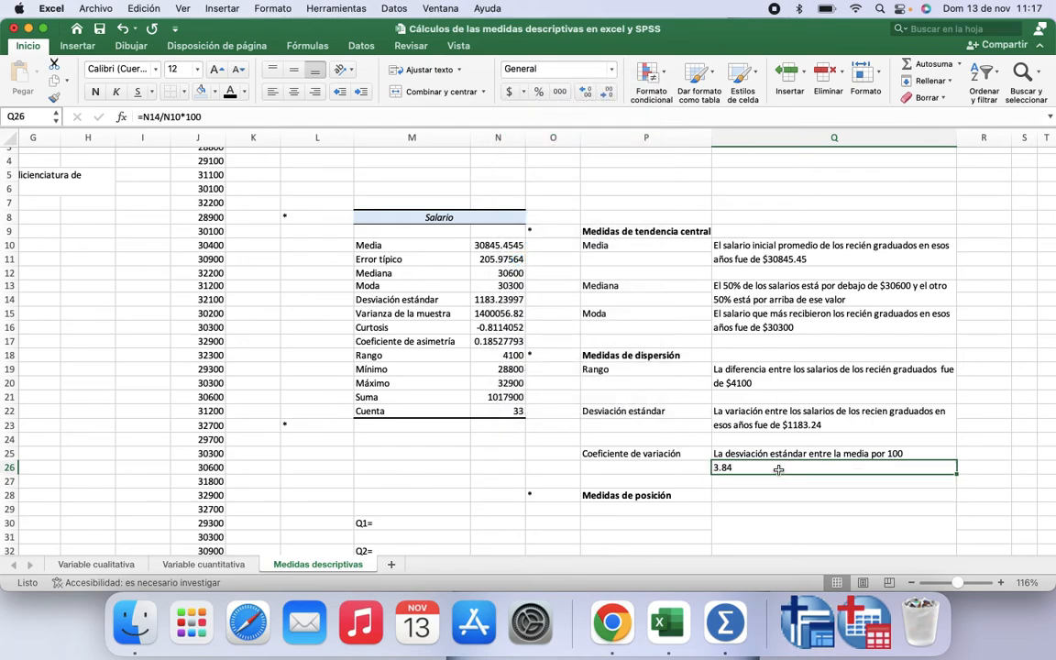
{"action": "left_click", "coordinate": [206, 117]}
{"action": "key", "text": "BackSpace"}
{"action": "key", "text": "BackSpace"}
{"action": "key", "text": "BackSpace"}
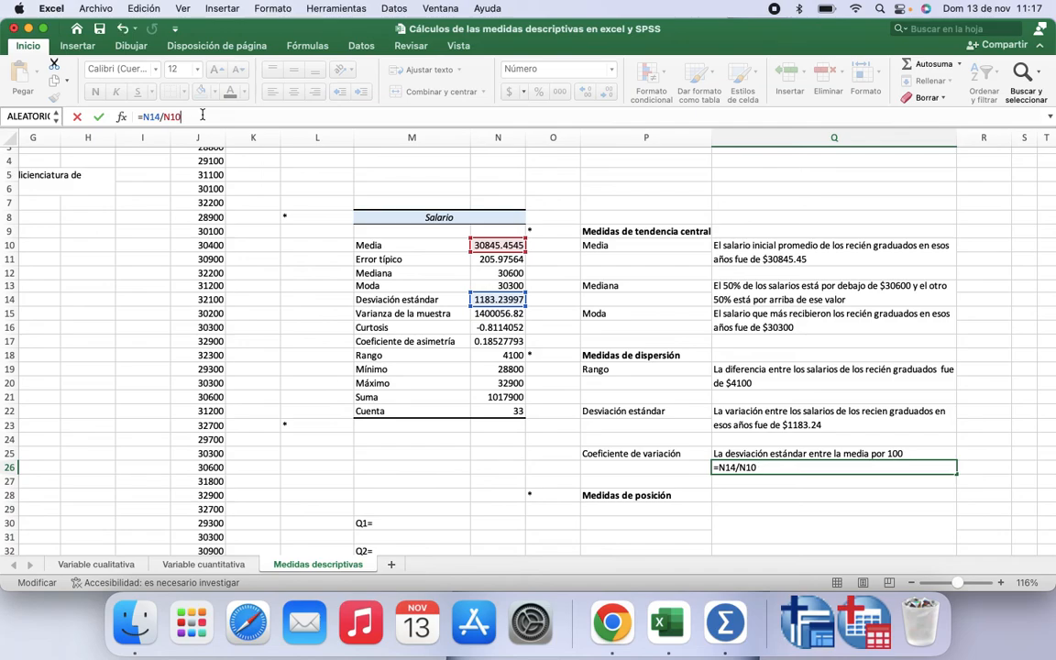
{"action": "key", "text": "Return"}
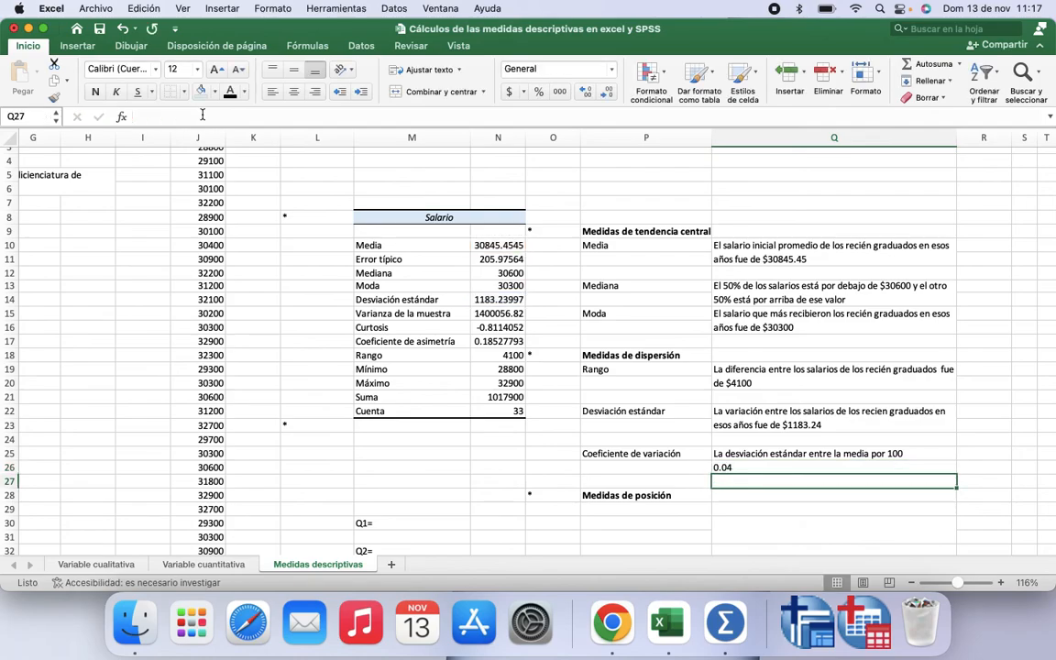
Step: Format the coefficient of variation in Q26 as a percentage with one decimal place
{"action": "left_click", "coordinate": [749, 467]}
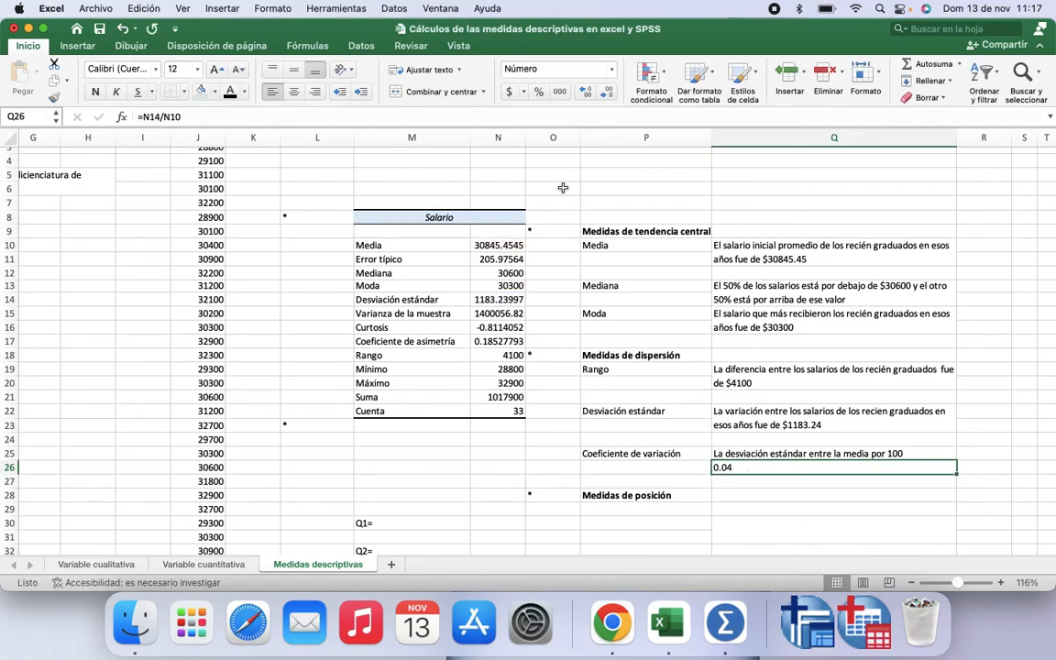
{"action": "left_click", "coordinate": [592, 95]}
{"action": "left_click", "coordinate": [591, 95]}
{"action": "left_click", "coordinate": [592, 95]}
{"action": "left_click", "coordinate": [539, 93]}
{"action": "left_click", "coordinate": [587, 93]}
{"action": "scroll", "coordinate": [733, 474], "scroll_direction": "down", "scroll_amount": 4}
{"action": "scroll", "coordinate": [733, 473], "scroll_direction": "right", "scroll_amount": 1}
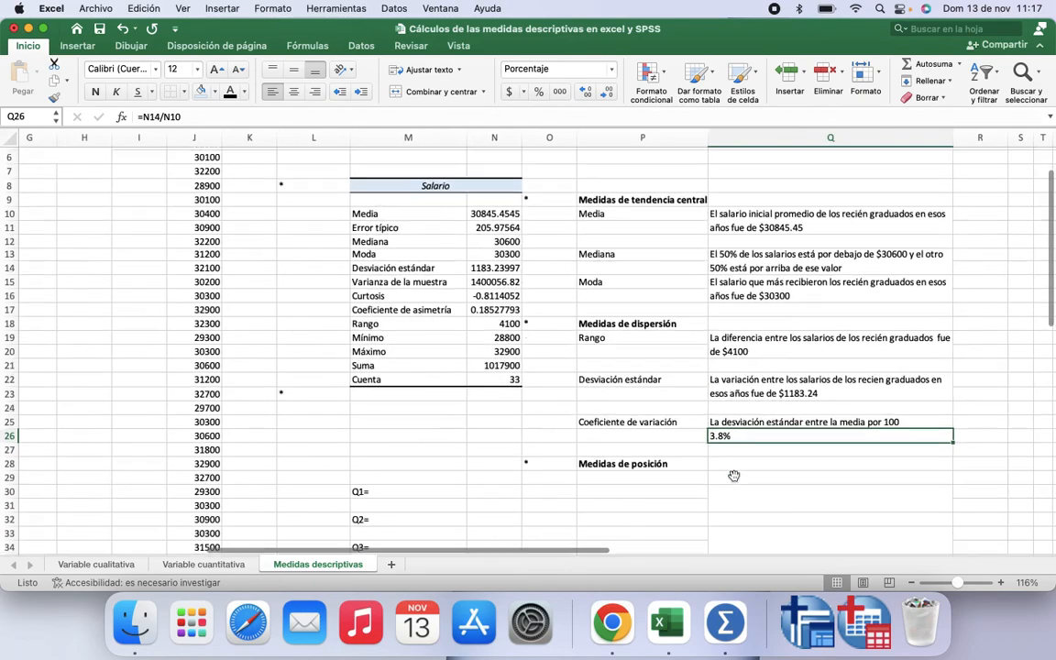
{"action": "left_click", "coordinate": [720, 434]}
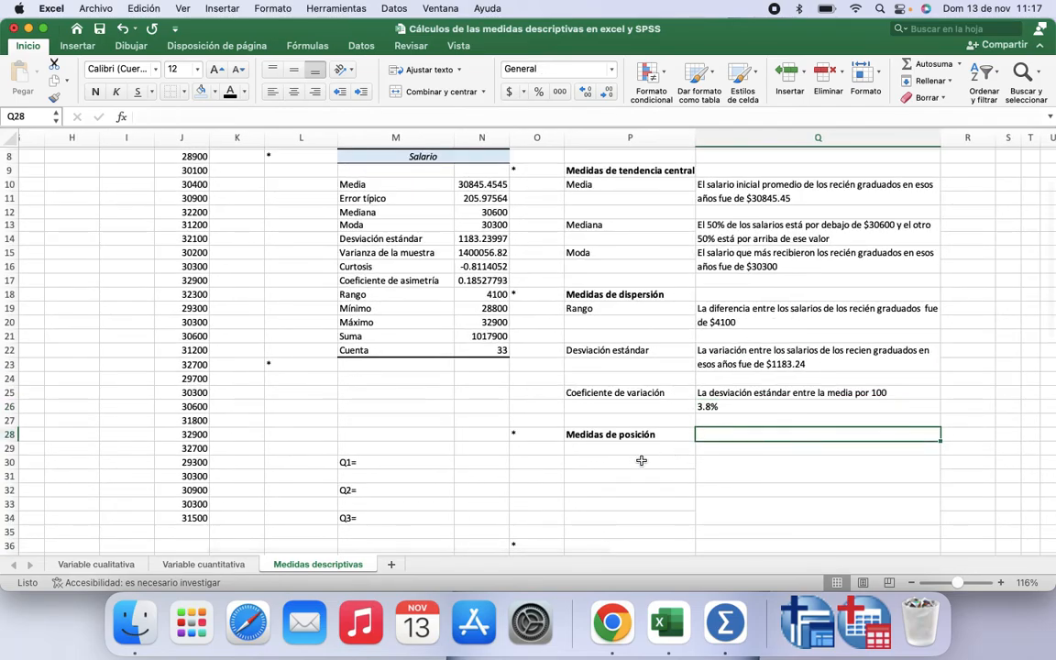
{"action": "scroll", "coordinate": [642, 460], "scroll_direction": "down", "scroll_amount": 3}
{"action": "scroll", "coordinate": [642, 460], "scroll_direction": "left", "scroll_amount": 1}
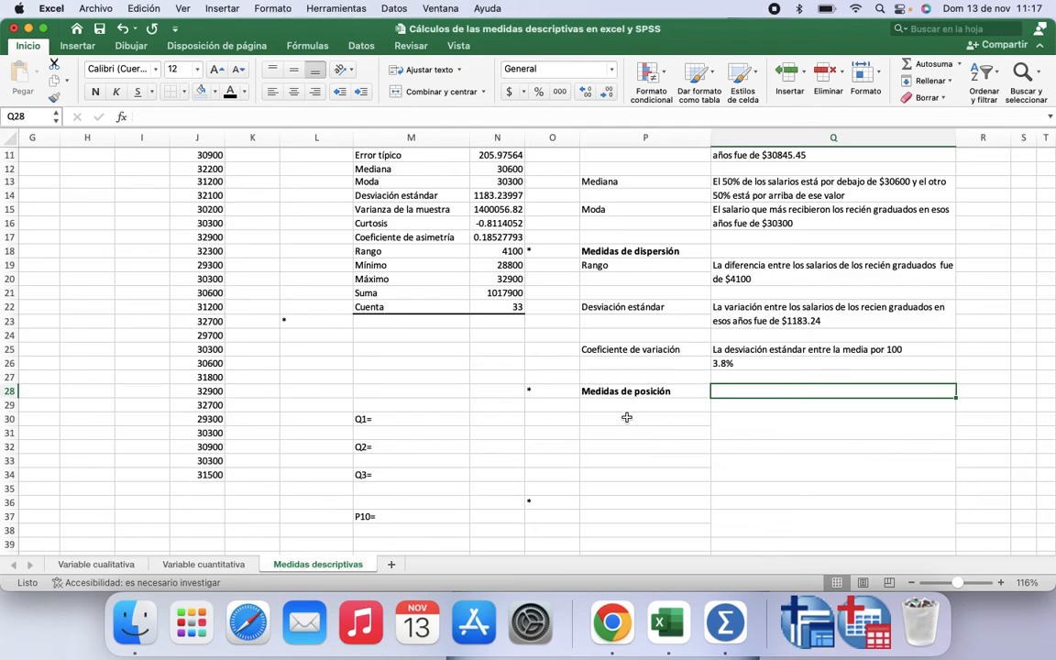
Step: Apply the font colour to cells P29:P35 to show the Cuartiles, Q1 and Q3 labels
{"action": "left_click", "coordinate": [625, 406]}
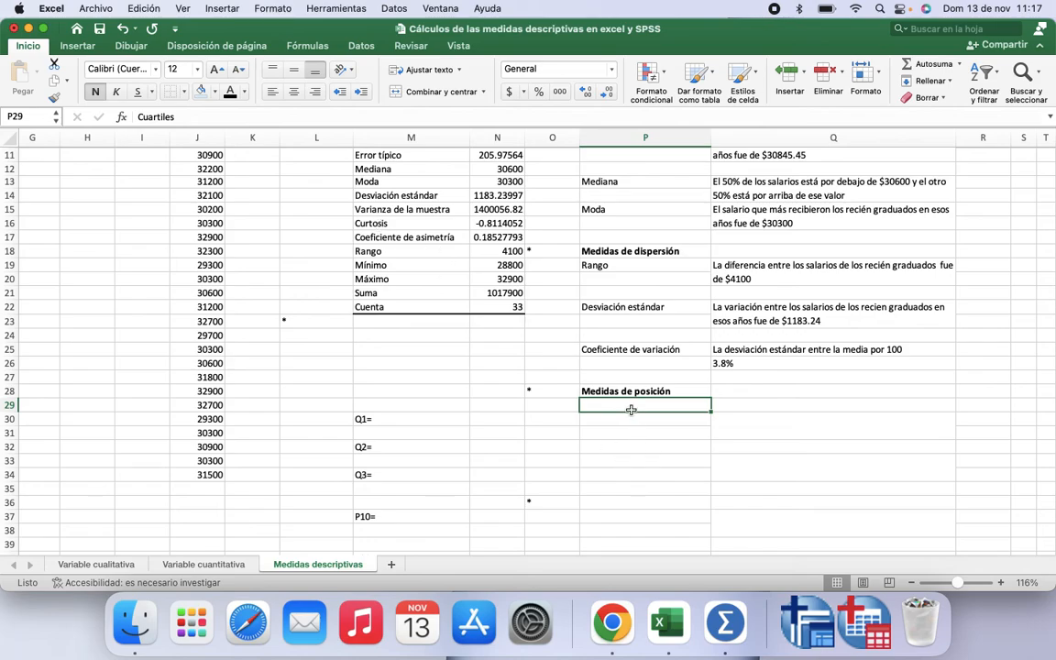
{"action": "left_click_drag", "start_coordinate": [631, 406], "coordinate": [629, 478]}
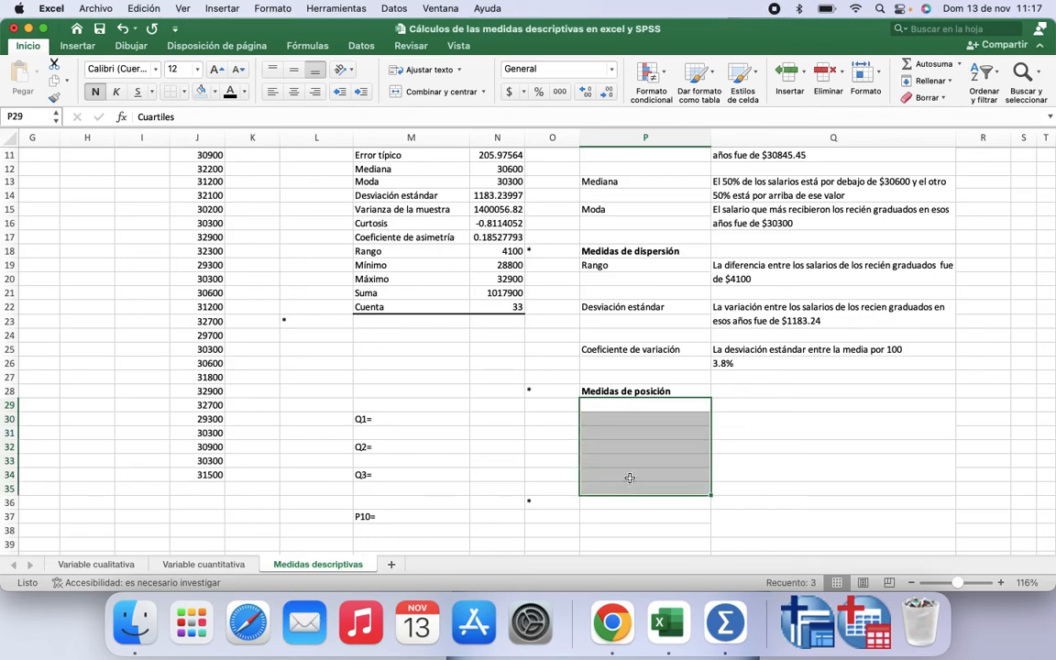
{"action": "left_click", "coordinate": [229, 92]}
Step: Compute the first quartile in N30 with =CUARTIL.EXC(J2:J34,1) over the salary column
{"action": "scroll", "coordinate": [627, 445], "scroll_direction": "down", "scroll_amount": 1}
{"action": "scroll", "coordinate": [627, 446], "scroll_direction": "right", "scroll_amount": 1}
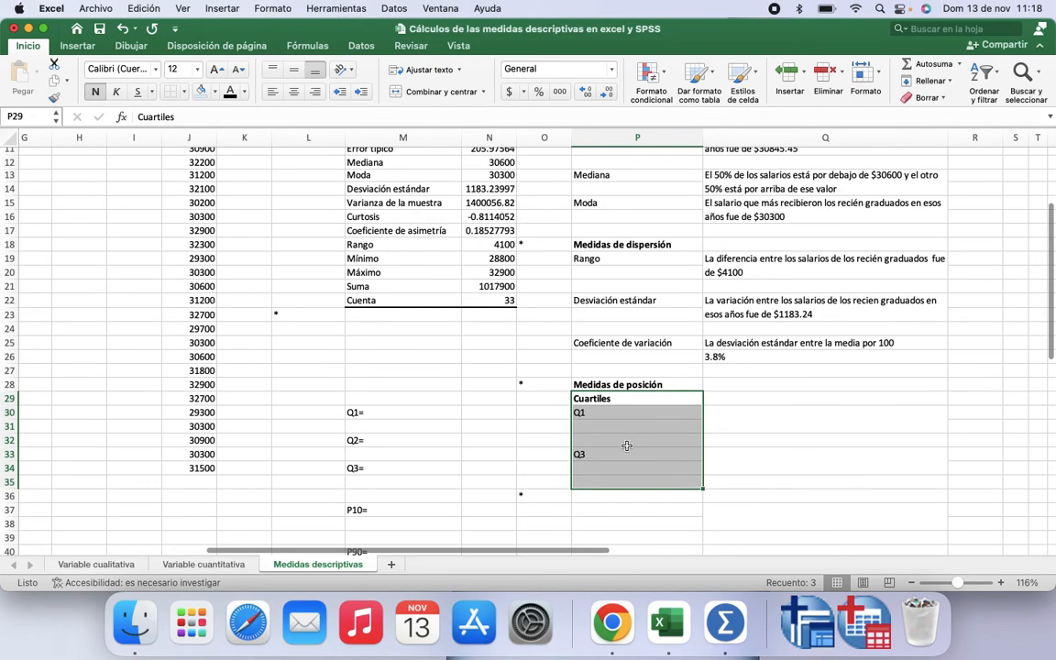
{"action": "scroll", "coordinate": [627, 445], "scroll_direction": "up", "scroll_amount": 1}
{"action": "scroll", "coordinate": [627, 445], "scroll_direction": "right", "scroll_amount": 1}
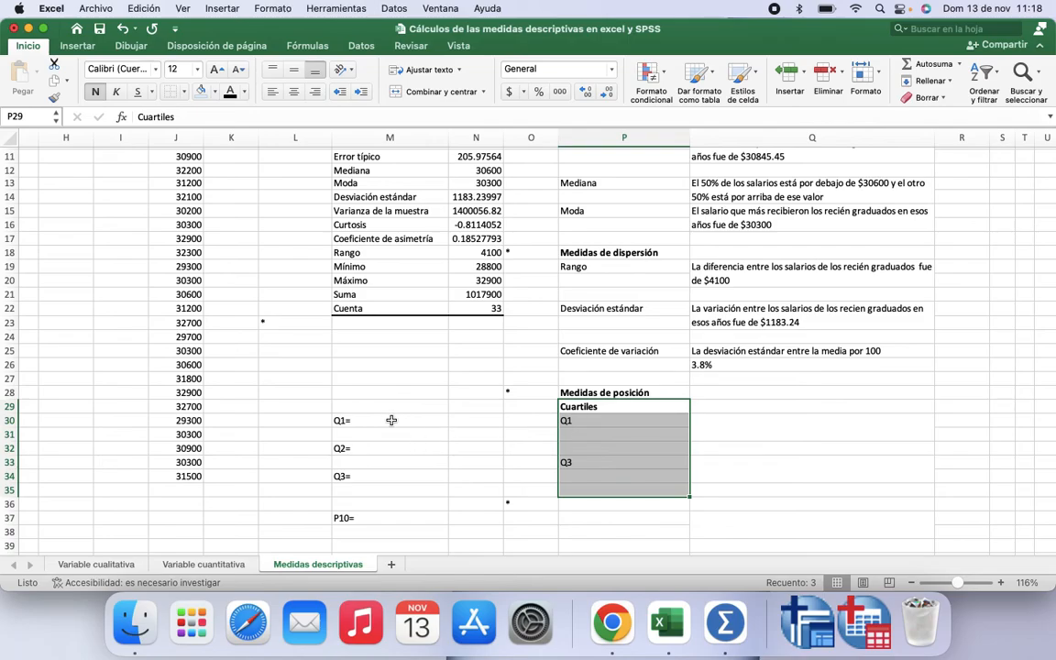
{"action": "scroll", "coordinate": [360, 340], "scroll_direction": "up", "scroll_amount": 3}
{"action": "scroll", "coordinate": [360, 339], "scroll_direction": "left", "scroll_amount": 1}
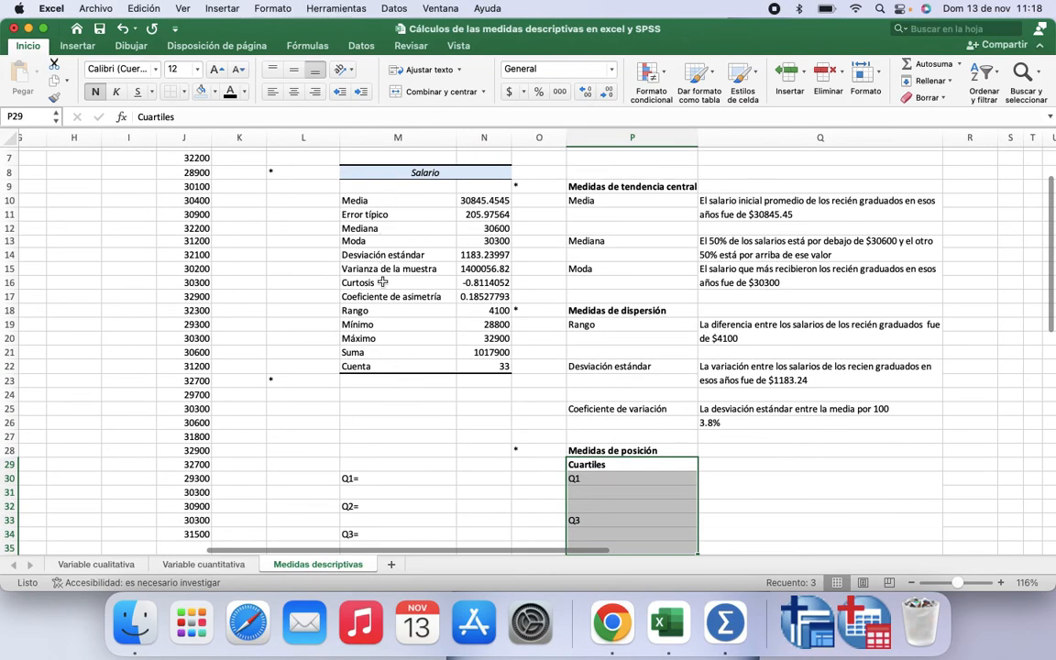
{"action": "scroll", "coordinate": [377, 358], "scroll_direction": "down", "scroll_amount": 3}
{"action": "scroll", "coordinate": [376, 359], "scroll_direction": "right", "scroll_amount": 1}
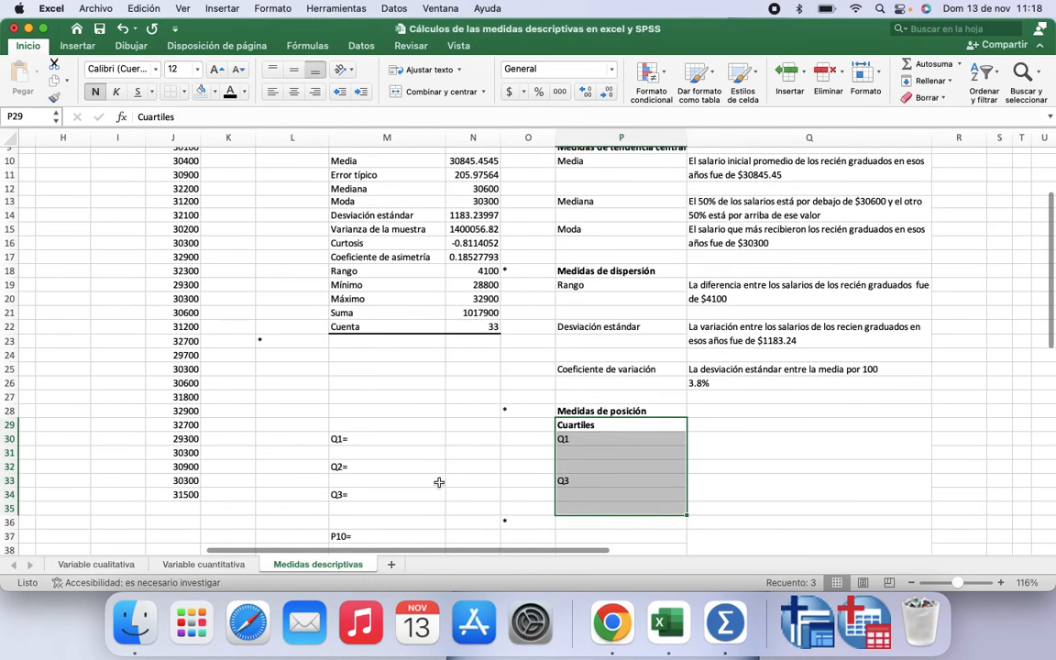
{"action": "left_click", "coordinate": [470, 439]}
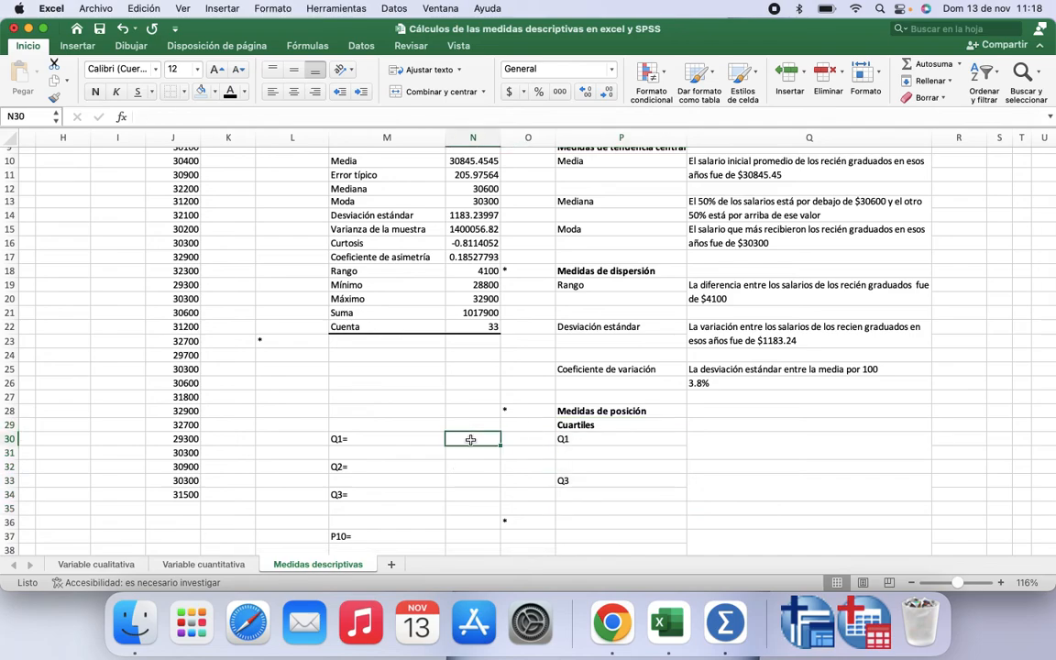
{"action": "type", "text": "="}
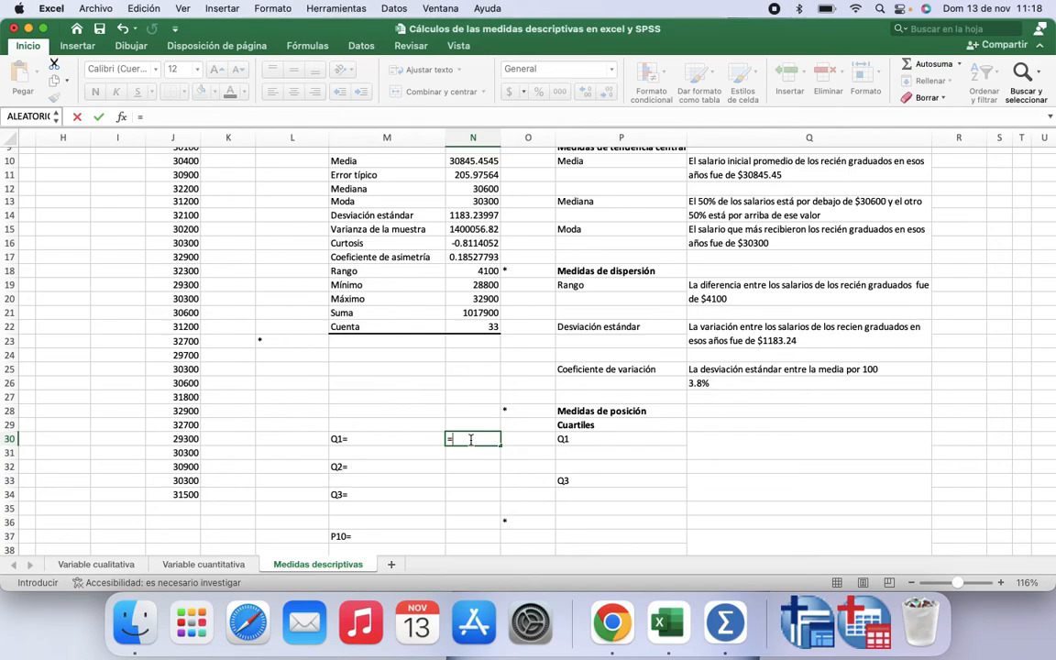
{"action": "type", "text": "cu"}
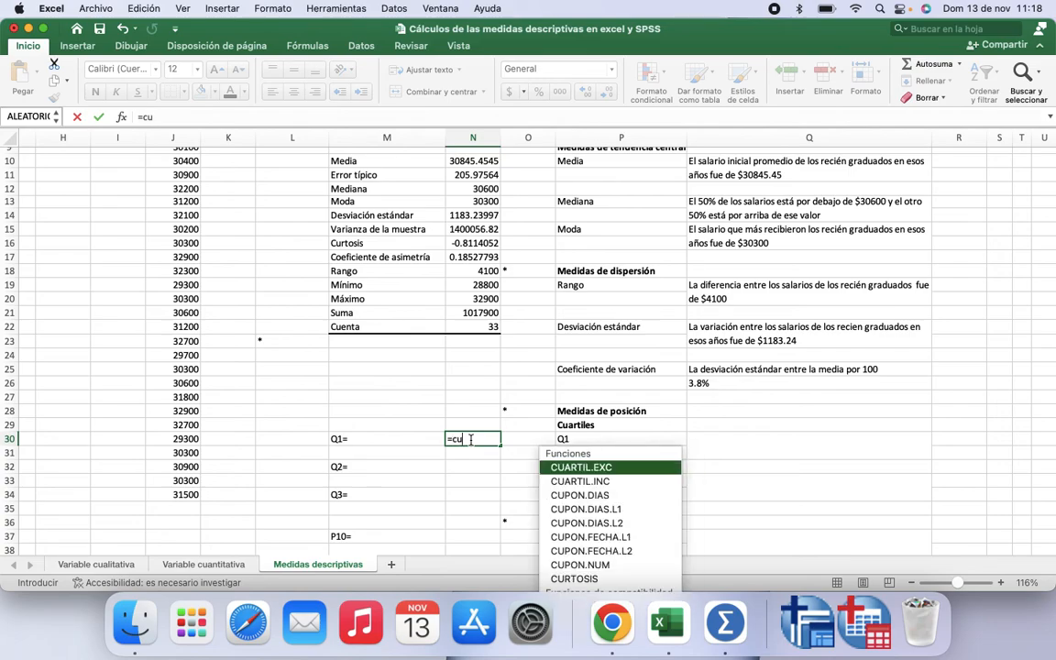
{"action": "double_click", "coordinate": [596, 469]}
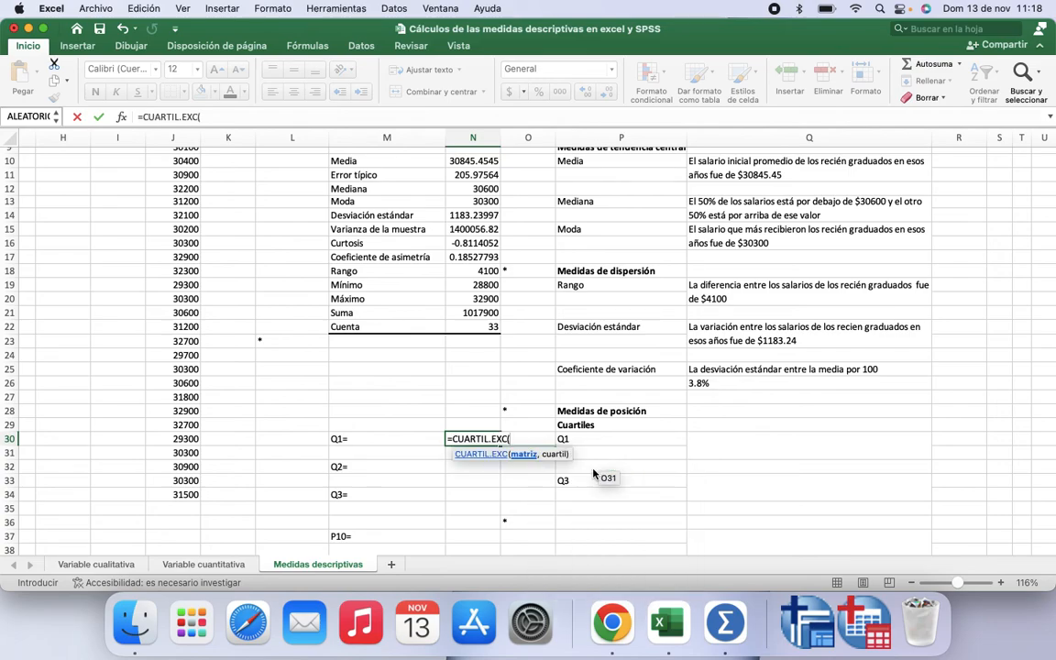
{"action": "scroll", "coordinate": [248, 211], "scroll_direction": "up", "scroll_amount": 5}
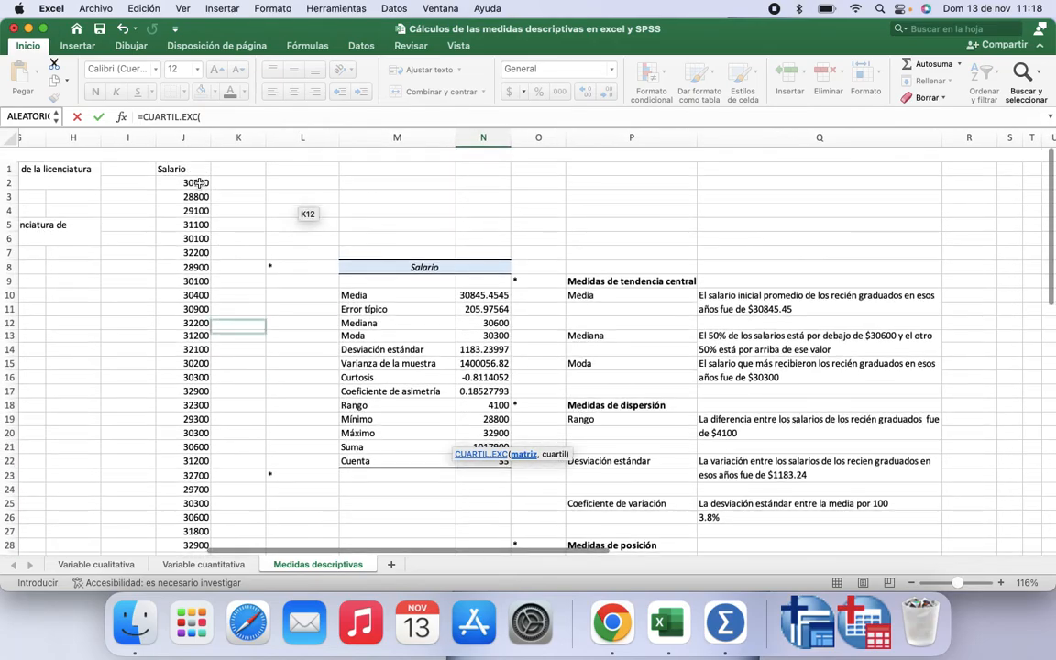
{"action": "left_click_drag", "start_coordinate": [199, 183], "coordinate": [180, 516]}
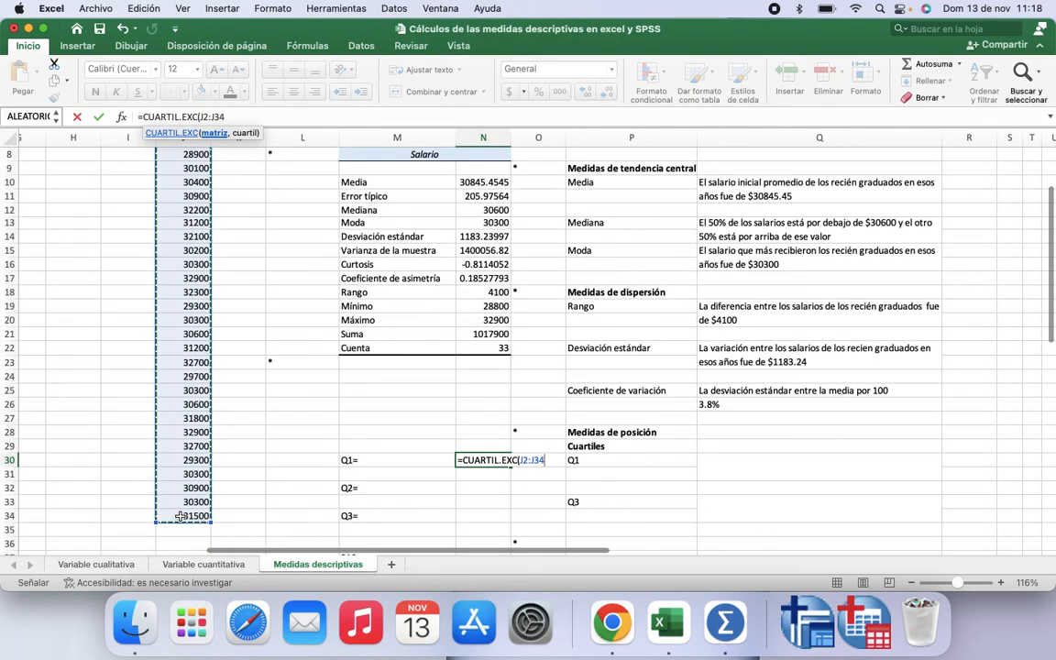
{"action": "type", "text": ","}
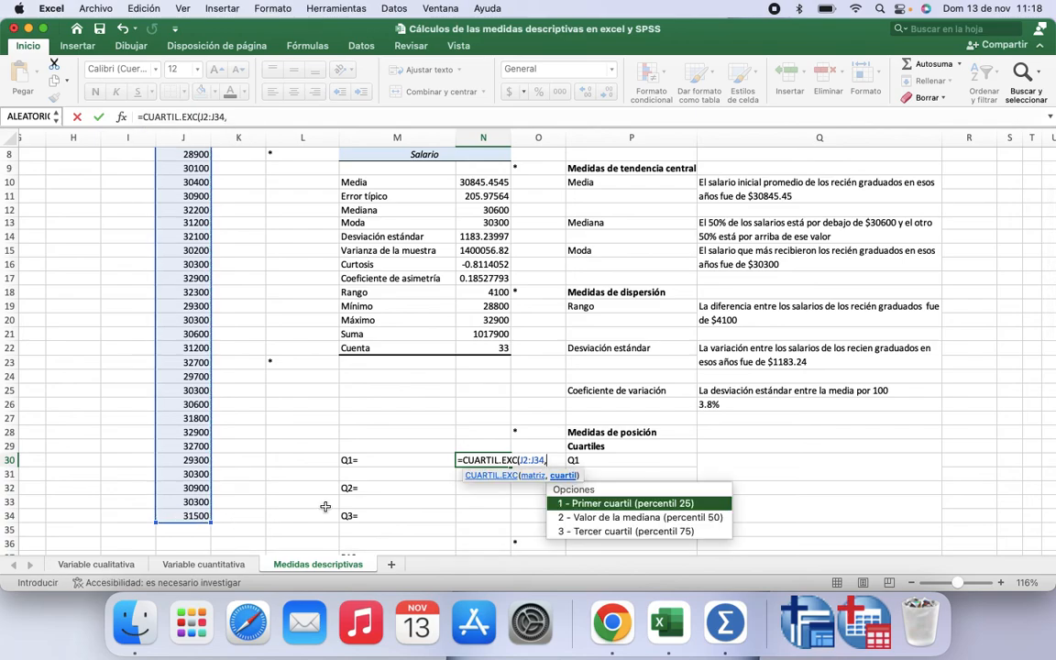
{"action": "double_click", "coordinate": [601, 504]}
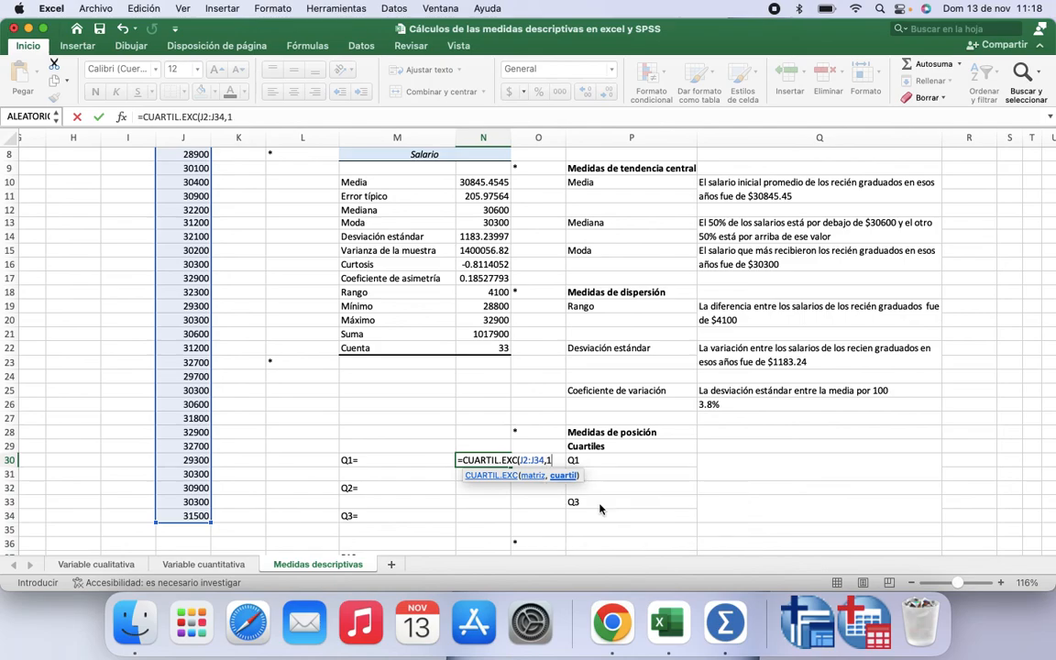
{"action": "key", "text": "Return"}
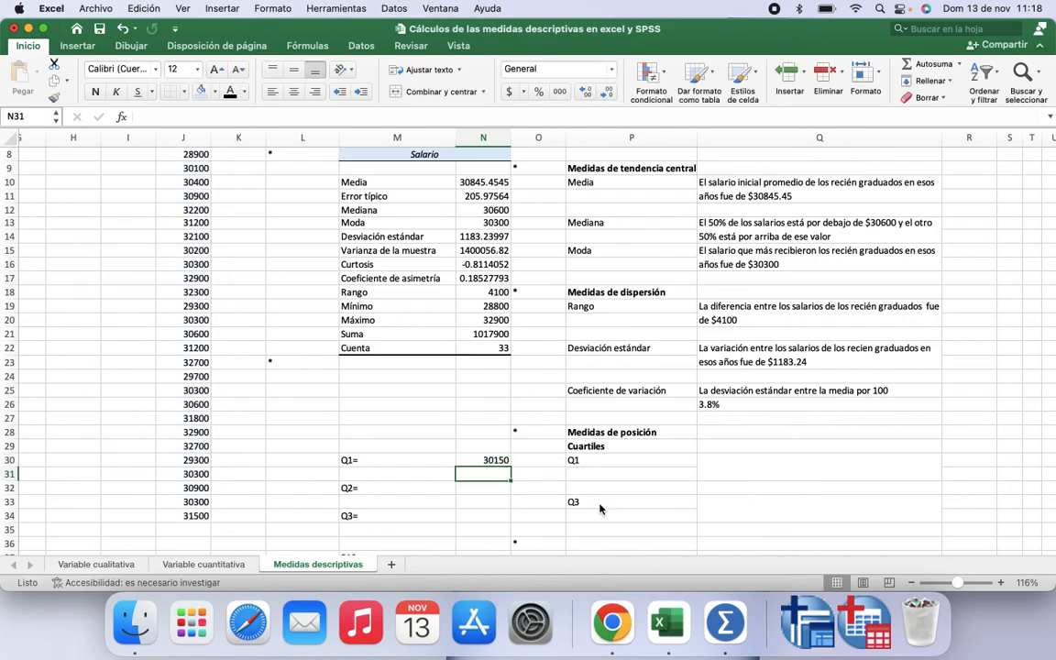
Step: Apply the font colour to Q30 to show the first-quartile interpretation text
{"action": "left_click", "coordinate": [738, 462]}
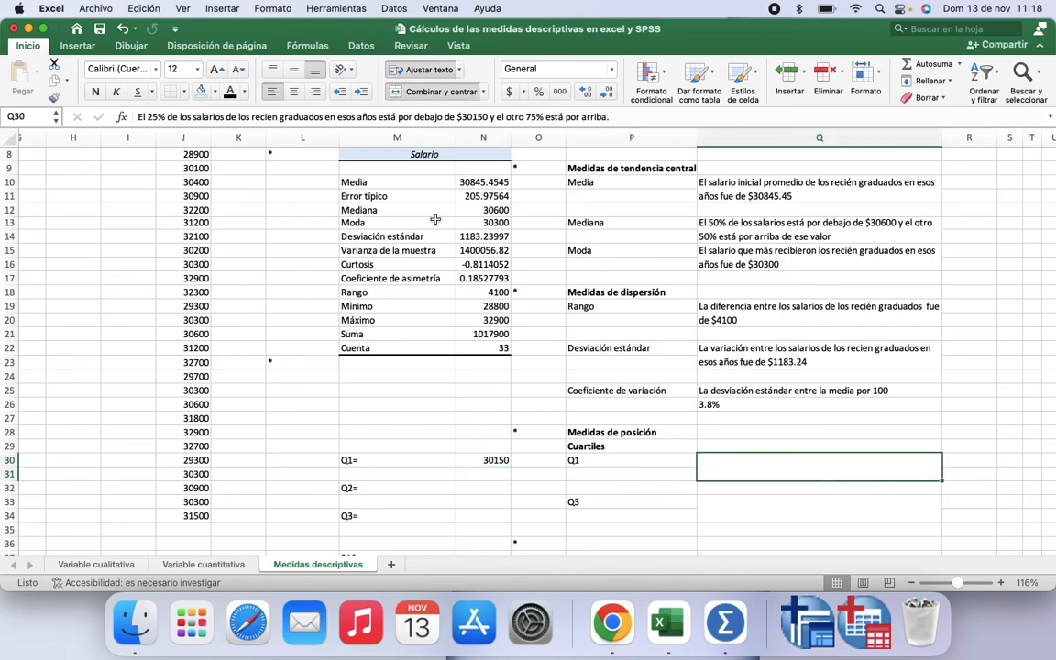
{"action": "left_click", "coordinate": [230, 90]}
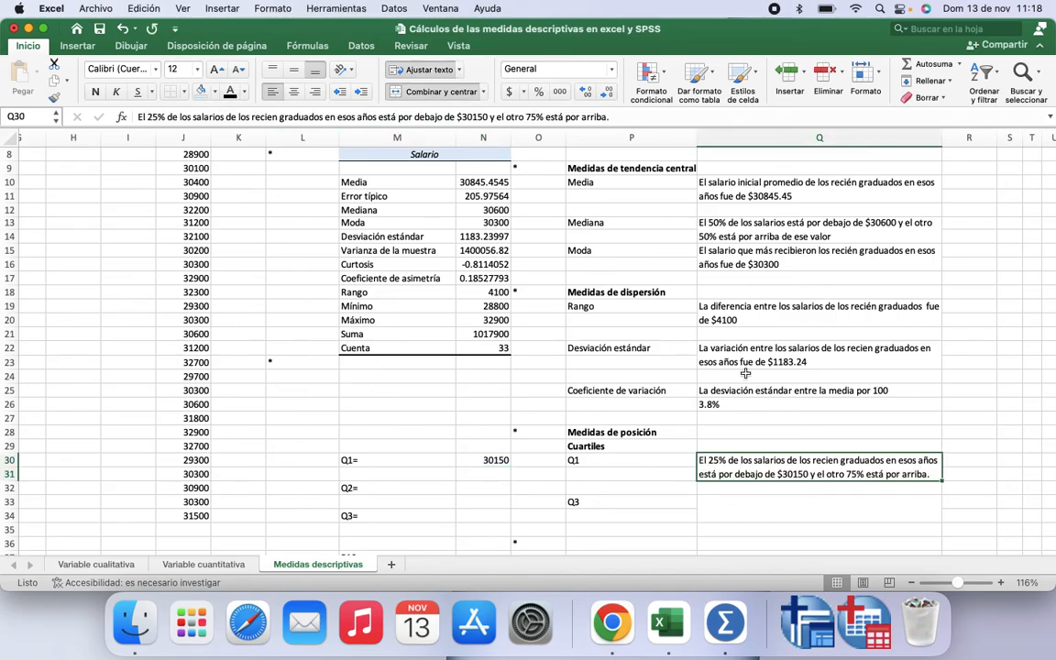
{"action": "scroll", "coordinate": [674, 398], "scroll_direction": "down", "scroll_amount": 2}
{"action": "scroll", "coordinate": [675, 398], "scroll_direction": "right", "scroll_amount": 1}
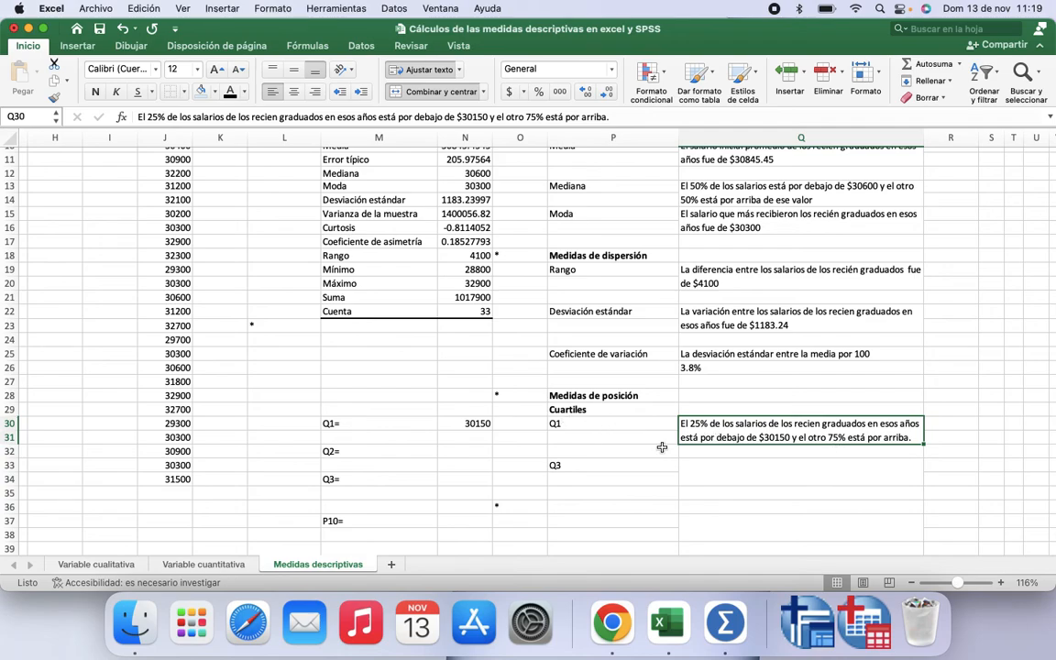
Step: Compute the second quartile in N32 with =CUARTIL.EXC(J2:J34,2) over the salary column
{"action": "left_click", "coordinate": [705, 476]}
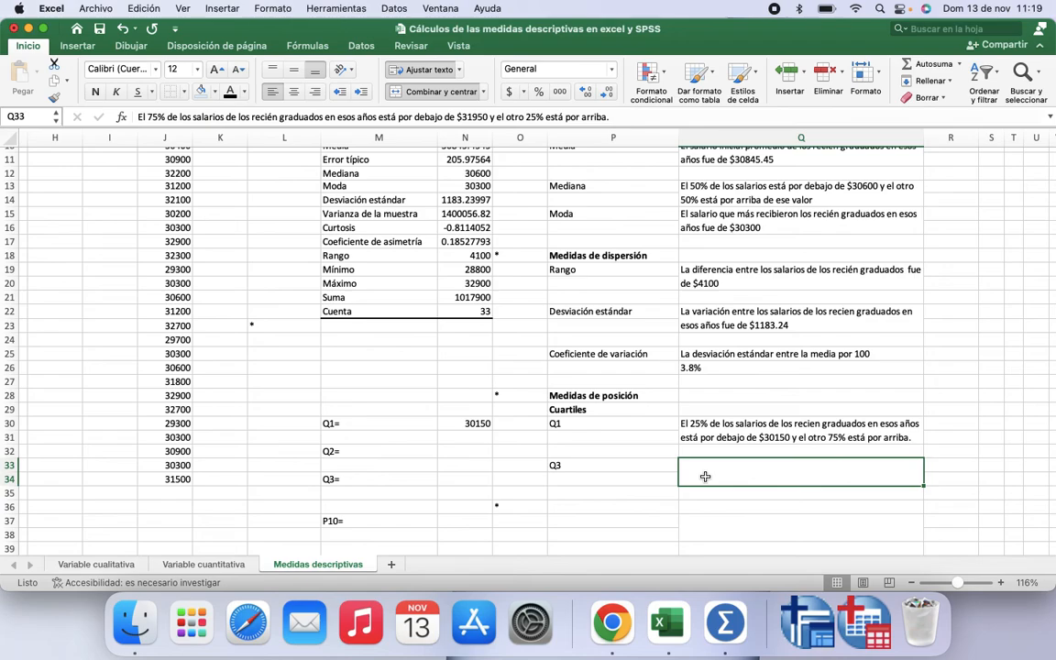
{"action": "left_click", "coordinate": [463, 450]}
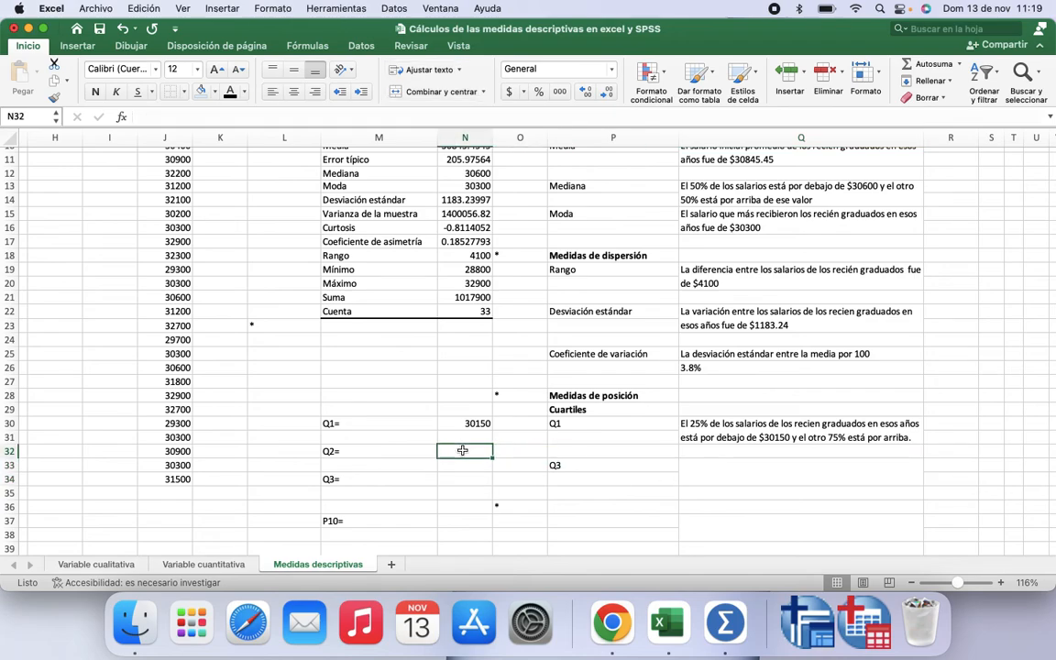
{"action": "type", "text": "="}
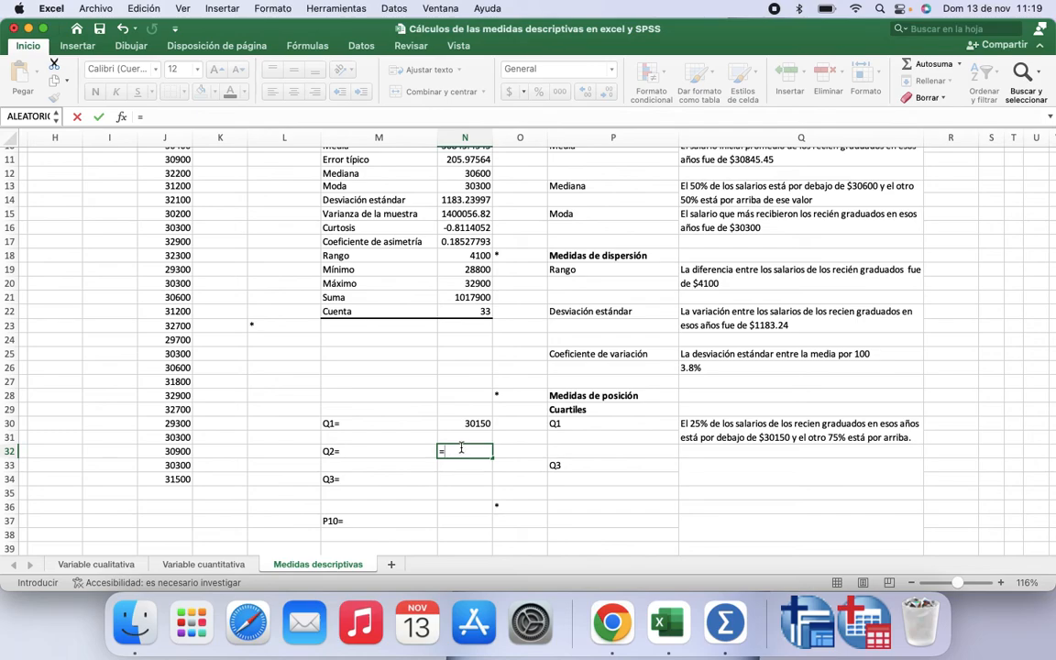
{"action": "type", "text": "cu"}
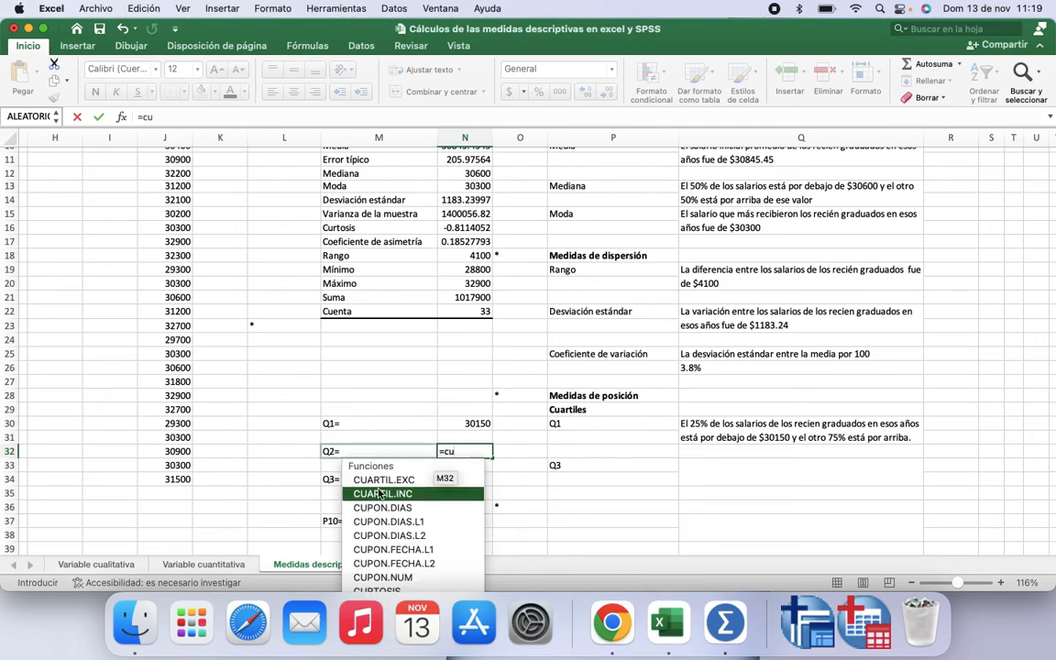
{"action": "double_click", "coordinate": [384, 484]}
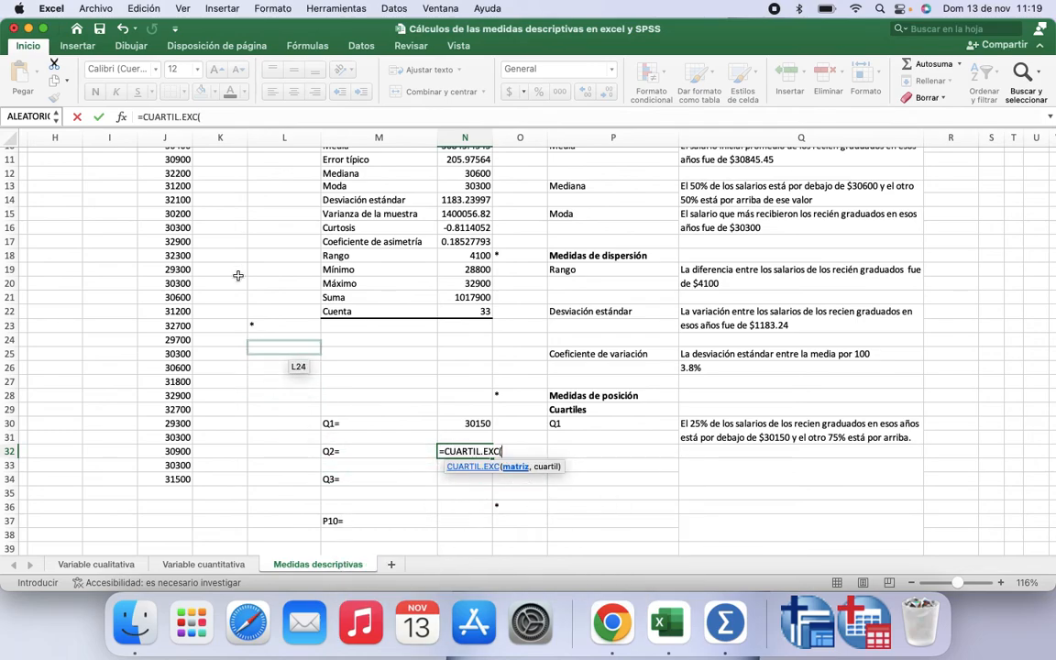
{"action": "scroll", "coordinate": [195, 167], "scroll_direction": "up", "scroll_amount": 5}
{"action": "left_click_drag", "start_coordinate": [183, 169], "coordinate": [184, 516]}
{"action": "type", "text": ","}
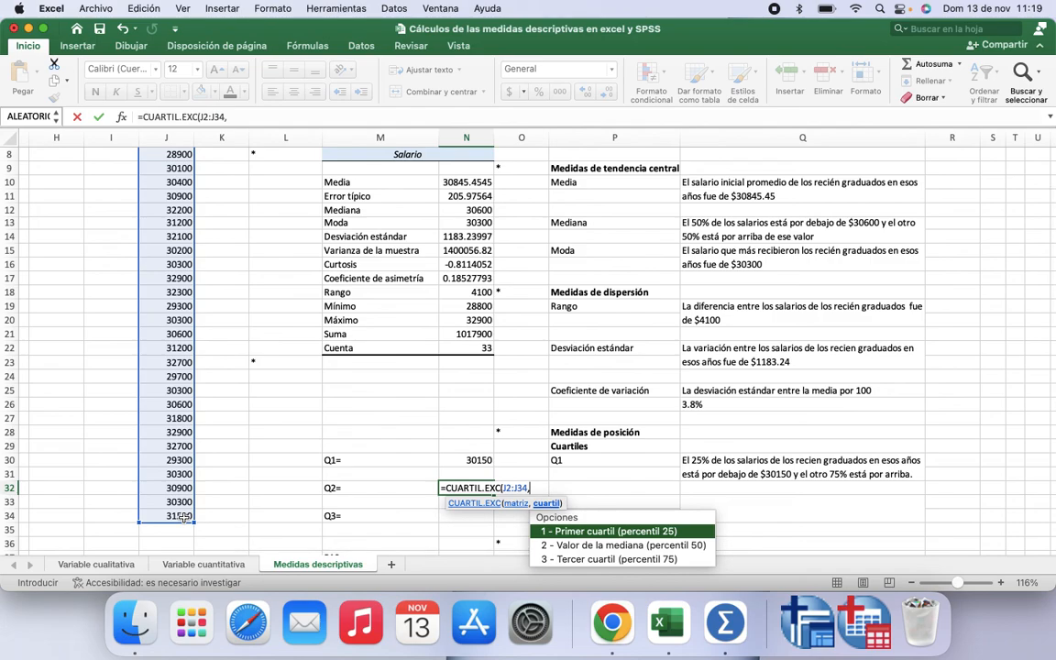
{"action": "double_click", "coordinate": [624, 548]}
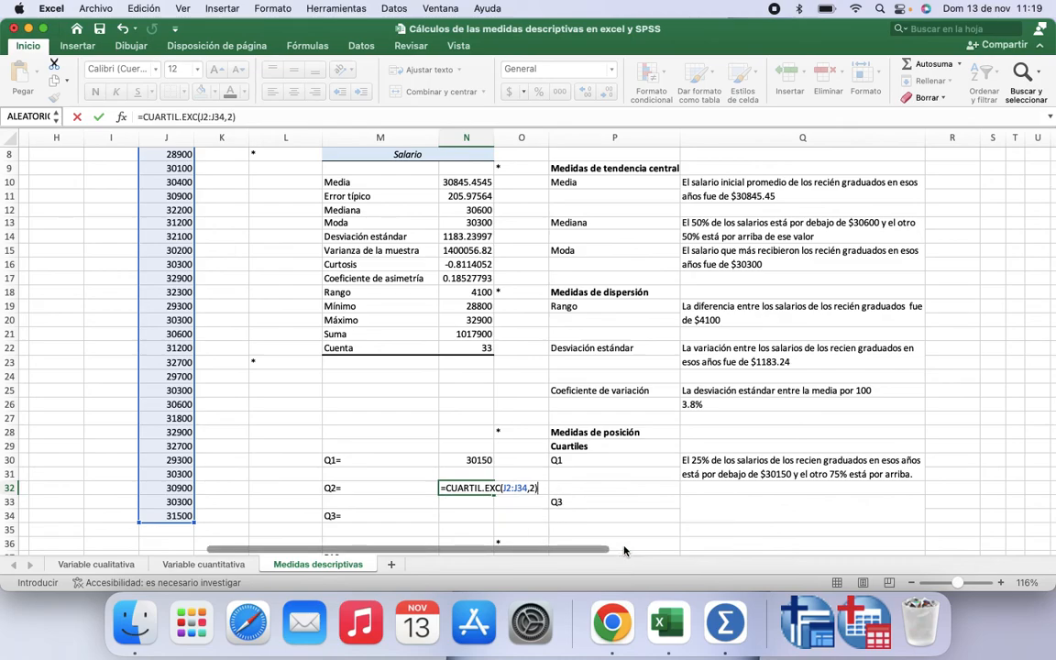
{"action": "key", "text": "Return"}
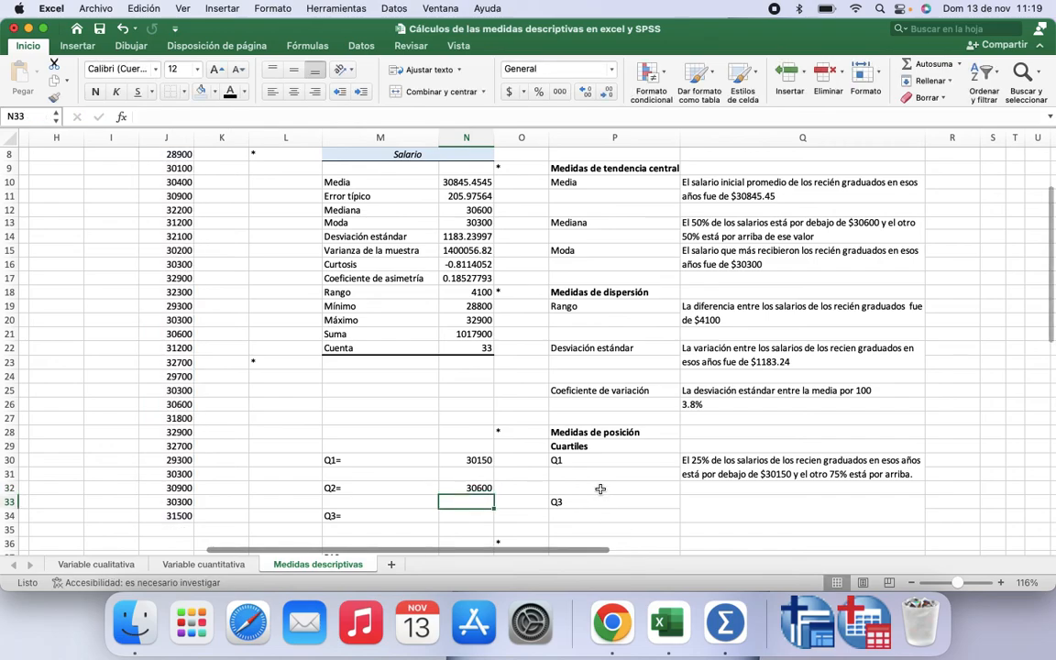
Step: Compare the second quartile in N32 with the median in N12 and the median interpretation in Q13
{"action": "left_click", "coordinate": [447, 210]}
{"action": "left_click", "coordinate": [481, 487]}
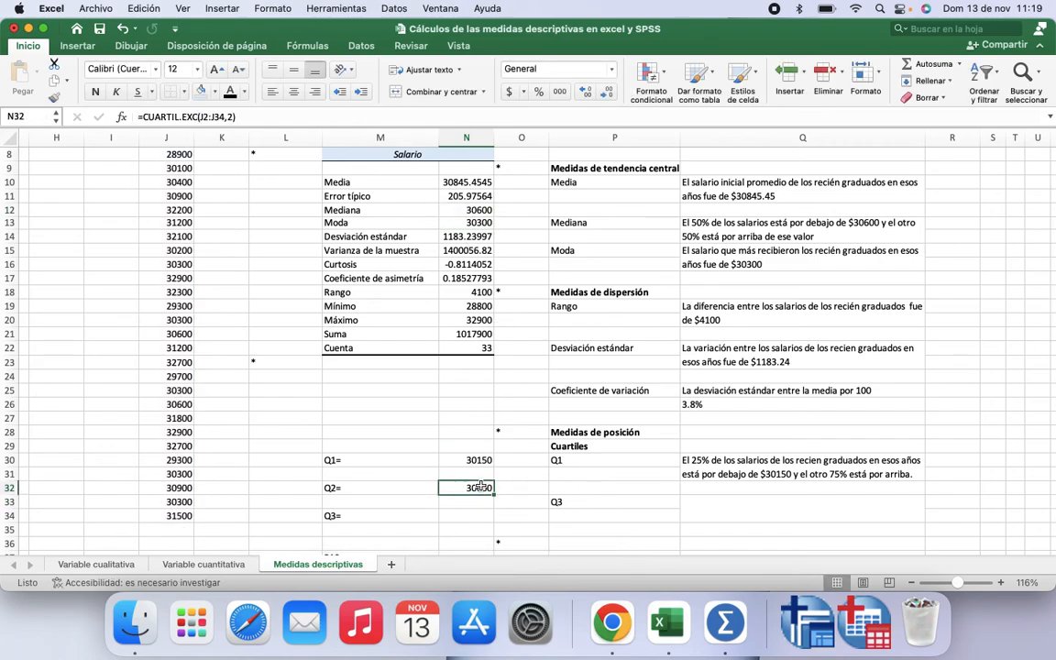
{"action": "left_click", "coordinate": [736, 230]}
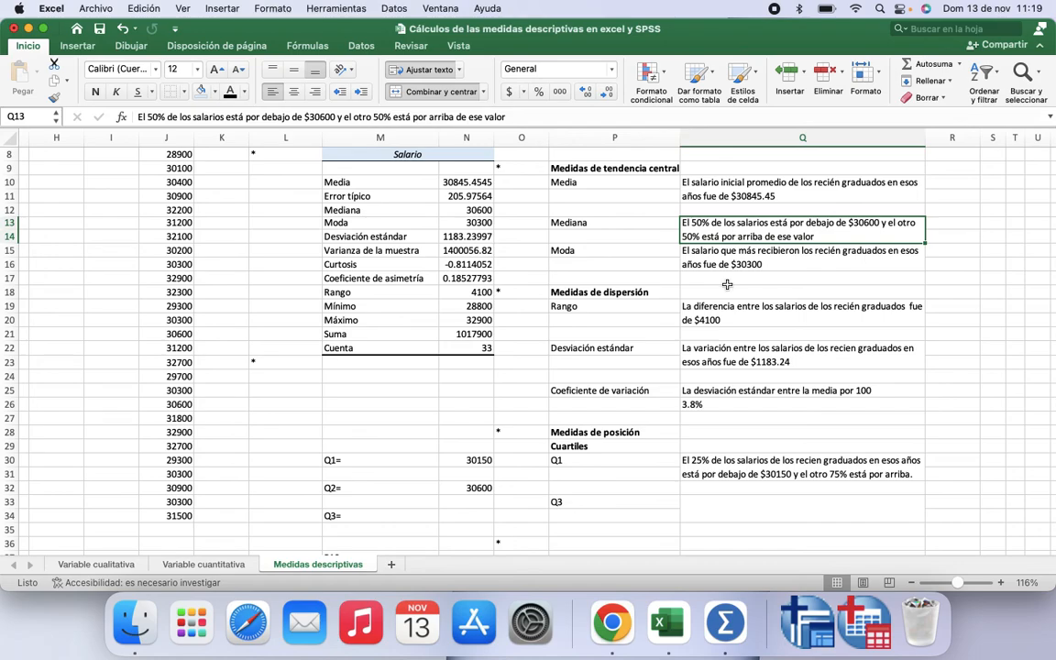
Step: Compute the third quartile in N34 with =CUARTIL.EXC(J2:J34,3) and select the Q3 interpretation cell Q33
{"action": "left_click", "coordinate": [470, 516]}
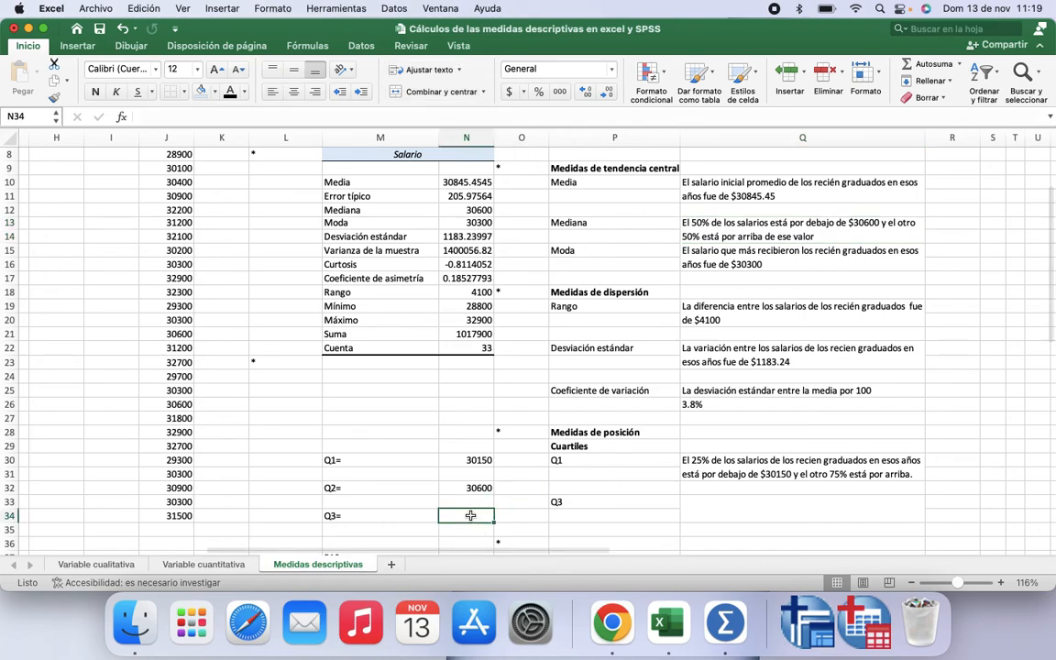
{"action": "type", "text": "="}
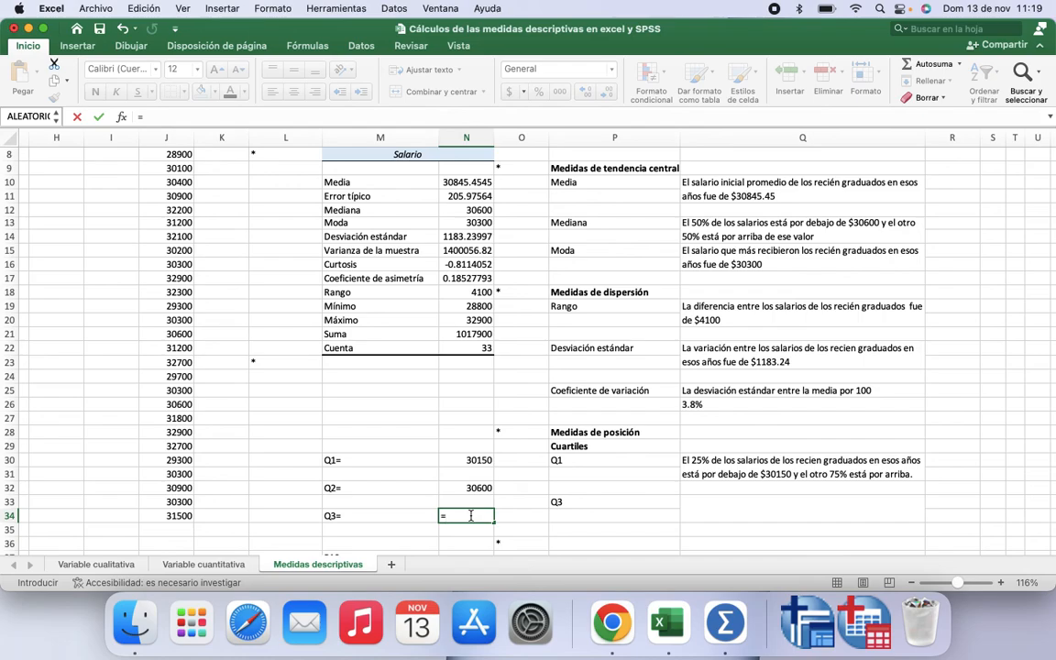
{"action": "type", "text": "cu"}
{"action": "double_click", "coordinate": [464, 507]}
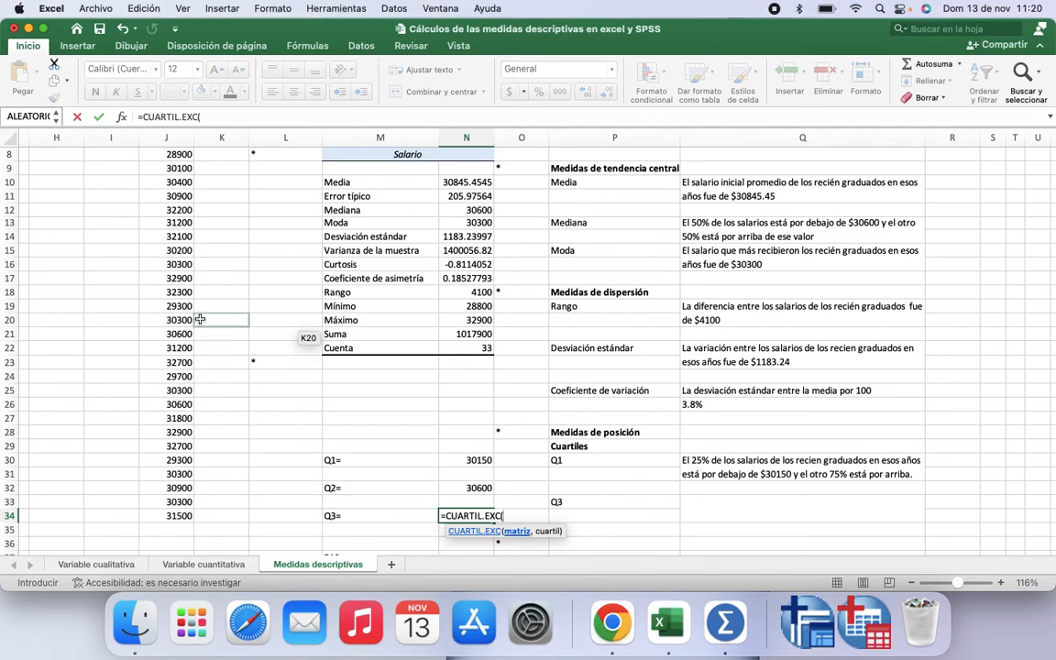
{"action": "scroll", "coordinate": [203, 316], "scroll_direction": "up", "scroll_amount": 5}
{"action": "left_click", "coordinate": [182, 167]}
{"action": "left_click_drag", "start_coordinate": [181, 167], "coordinate": [178, 516]}
{"action": "type", "text": ","}
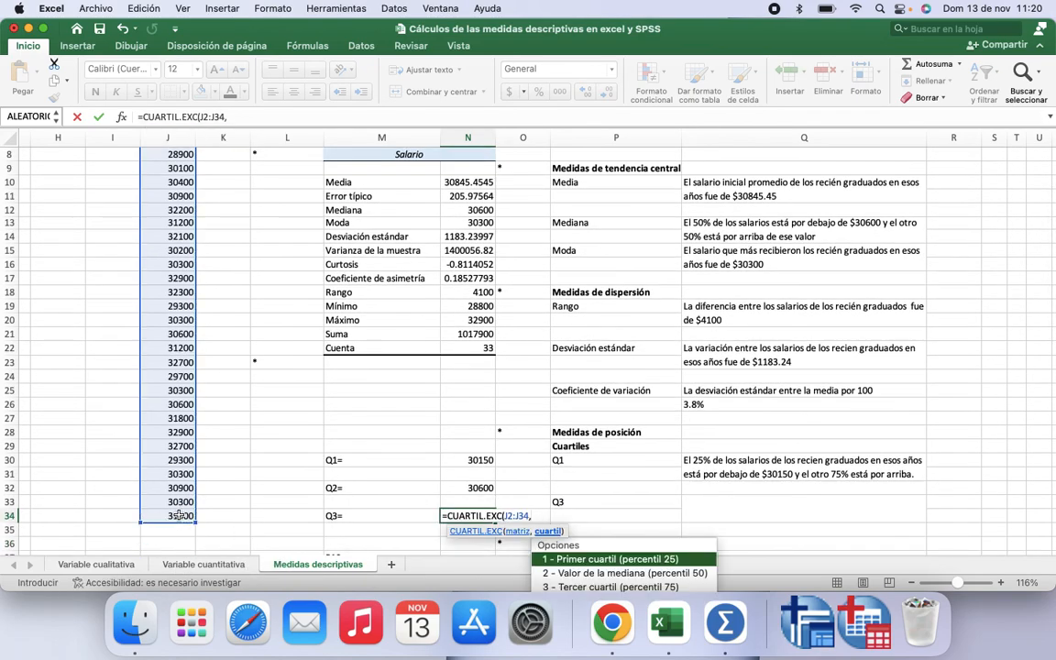
{"action": "double_click", "coordinate": [577, 586]}
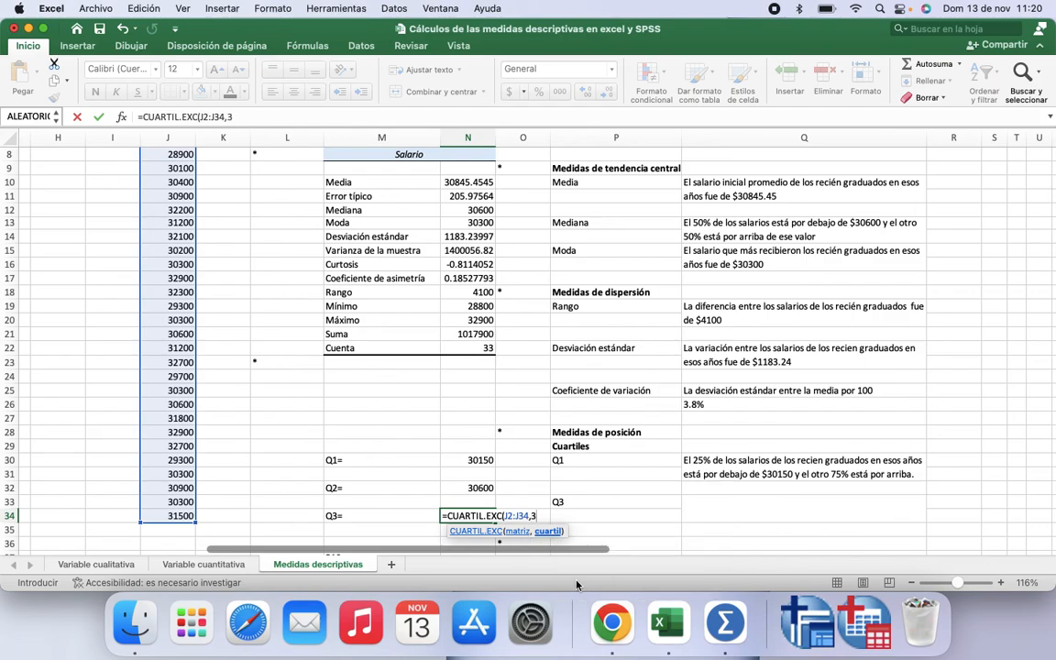
{"action": "type", "text": ")"}
{"action": "key", "text": "Return"}
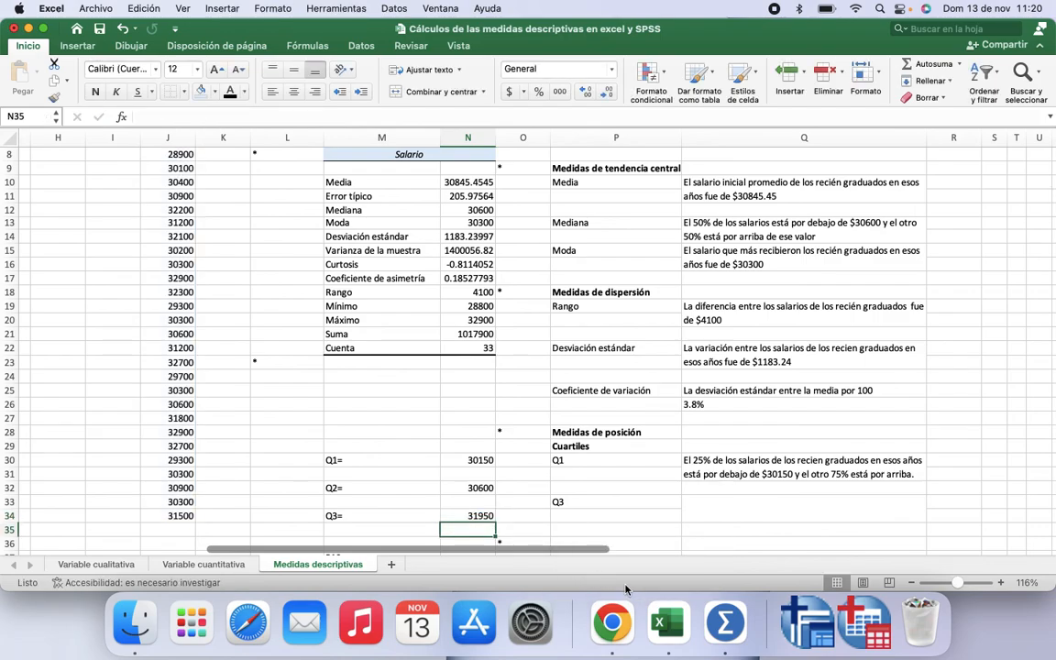
{"action": "left_click", "coordinate": [719, 520]}
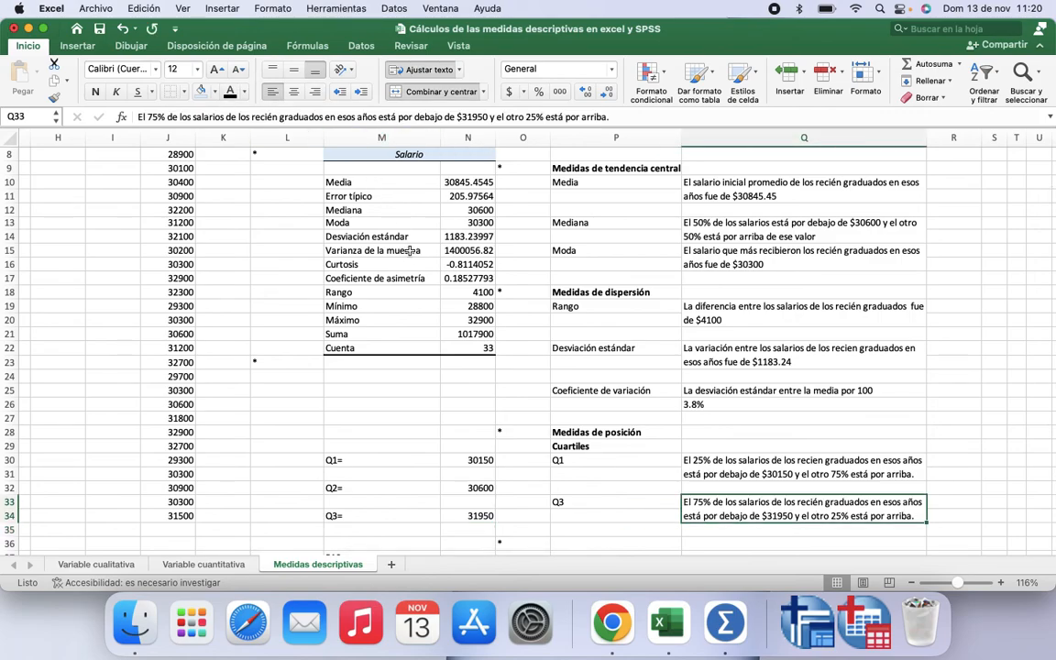
Step: Apply the font colour to P37:P40 to show the P10 and P90 labels
{"action": "scroll", "coordinate": [476, 264], "scroll_direction": "down", "scroll_amount": 3}
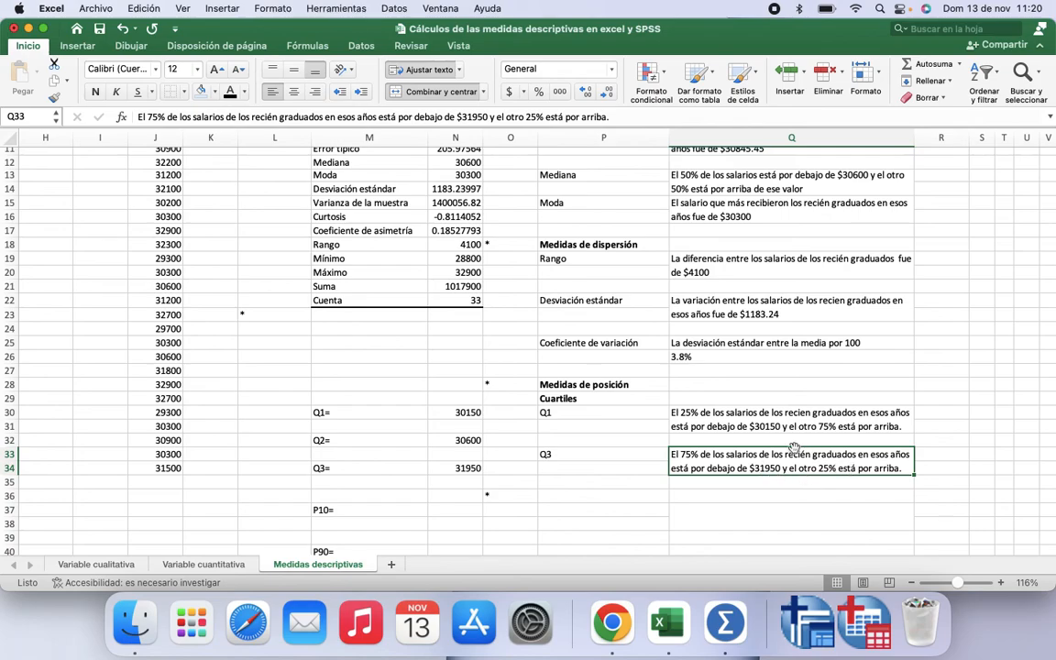
{"action": "scroll", "coordinate": [794, 446], "scroll_direction": "down", "scroll_amount": 4}
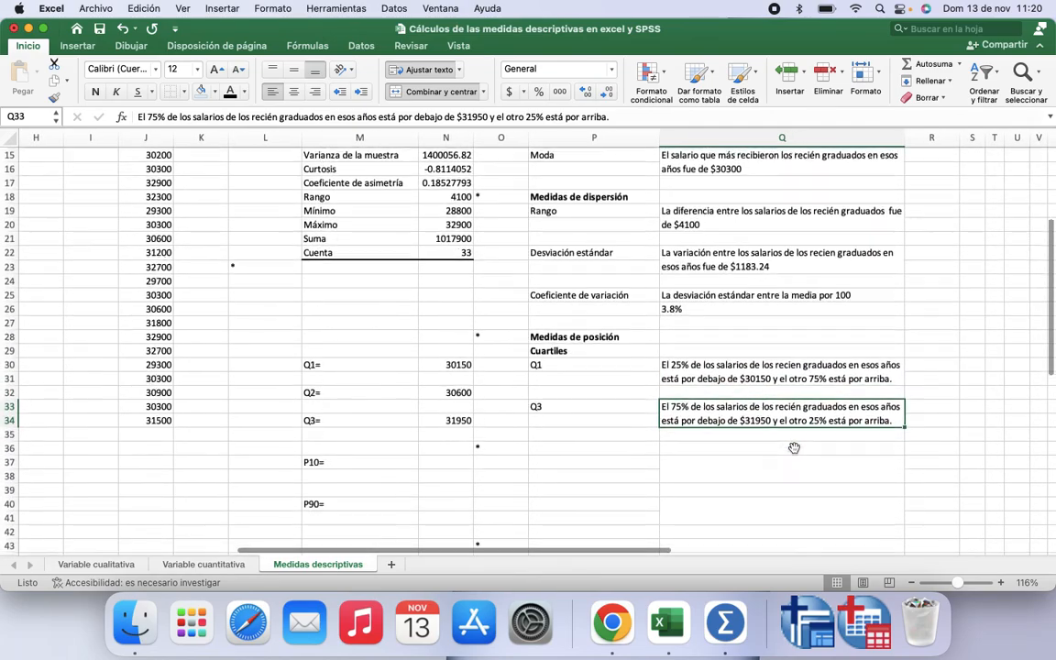
{"action": "scroll", "coordinate": [794, 447], "scroll_direction": "down", "scroll_amount": 1}
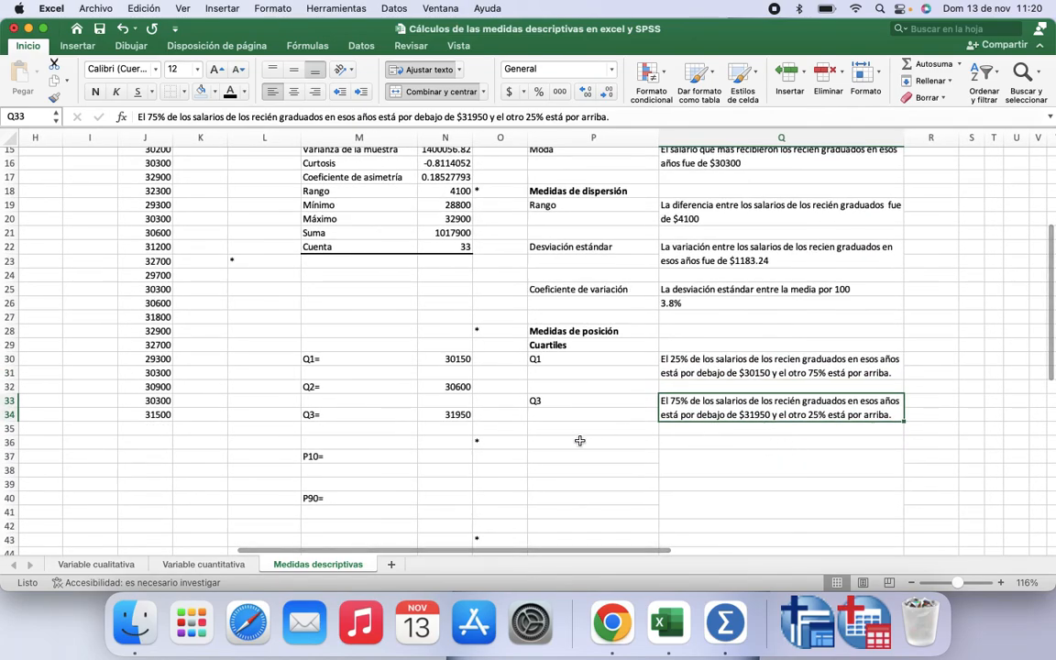
{"action": "left_click", "coordinate": [440, 455]}
{"action": "scroll", "coordinate": [441, 456], "scroll_direction": "down", "scroll_amount": 3}
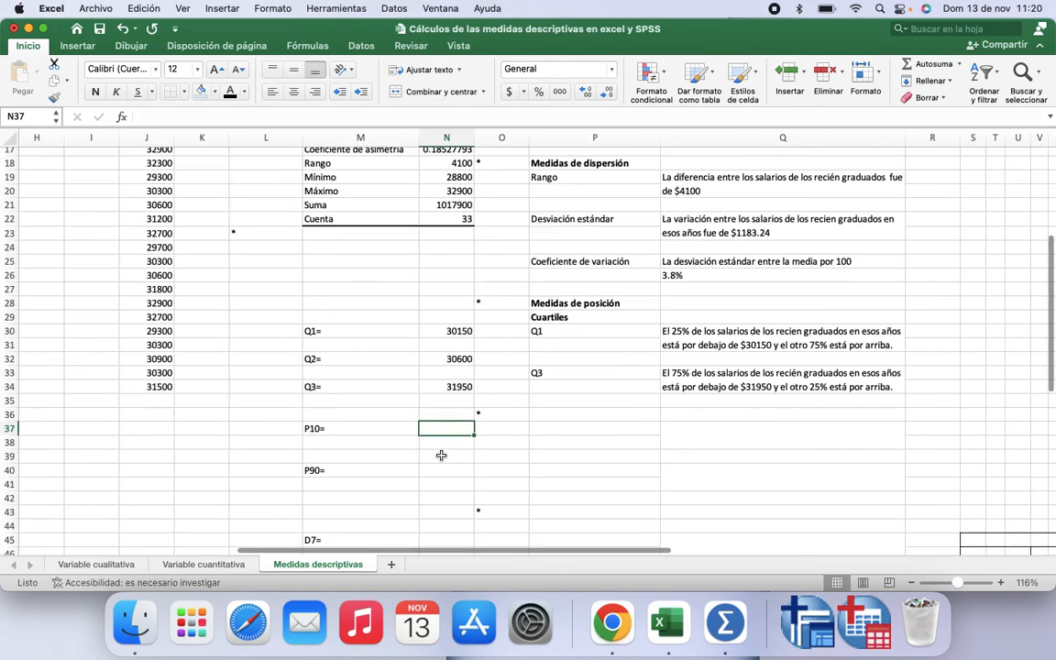
{"action": "left_click_drag", "start_coordinate": [541, 411], "coordinate": [539, 447]}
{"action": "left_click", "coordinate": [229, 95]}
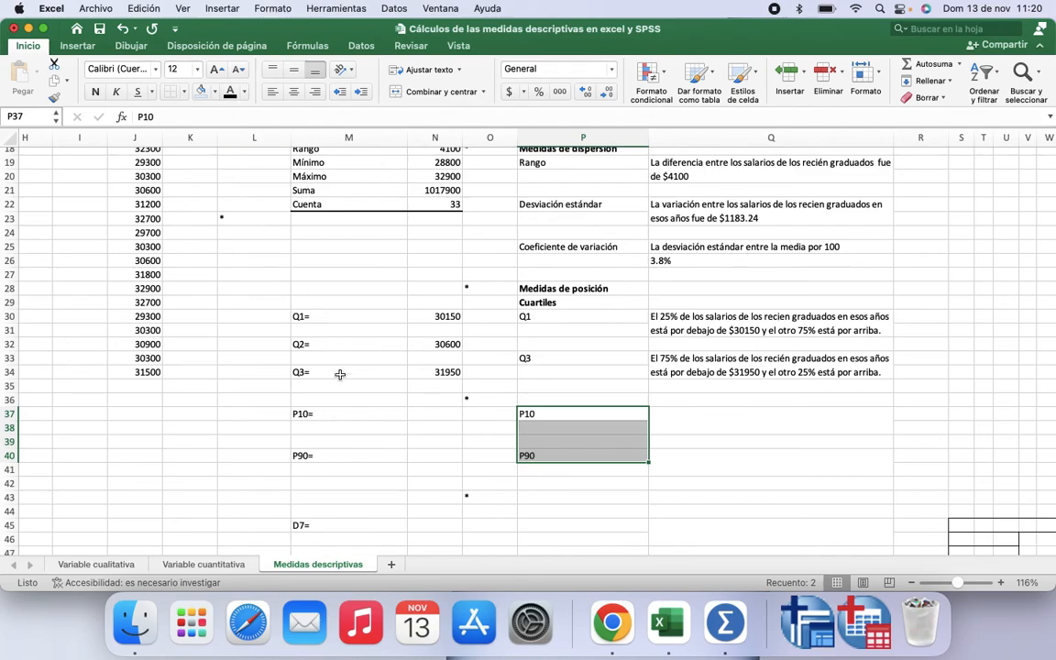
Step: Compute the 10th percentile in N37 with =PERCENTIL.EXC(J2:J34,0.10) over the salary column
{"action": "scroll", "coordinate": [355, 415], "scroll_direction": "down", "scroll_amount": 1}
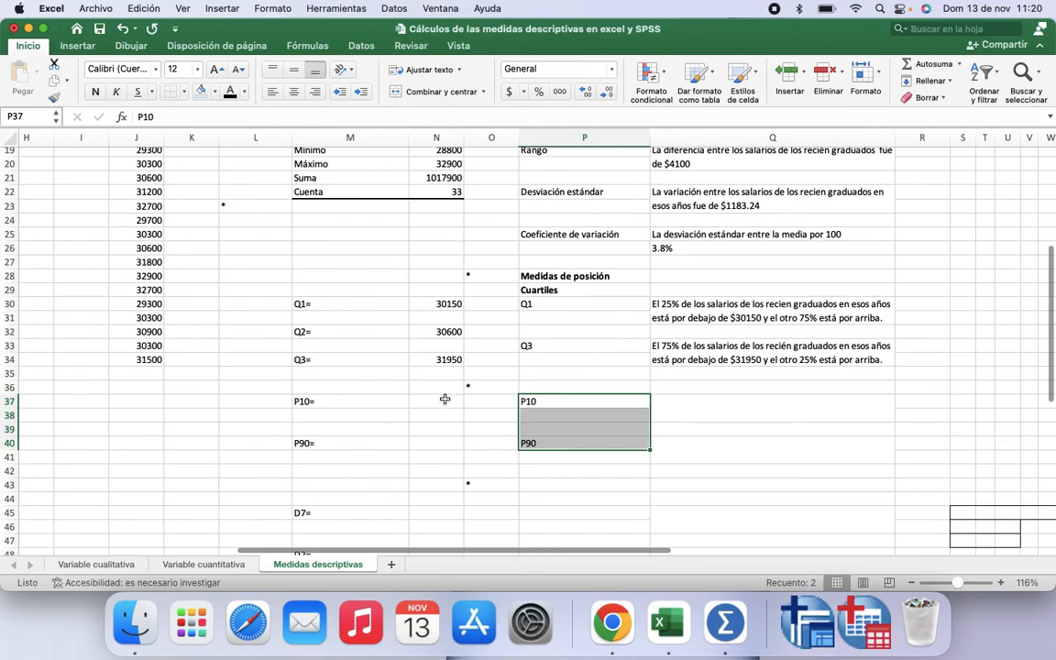
{"action": "left_click", "coordinate": [444, 400]}
{"action": "type", "text": "="}
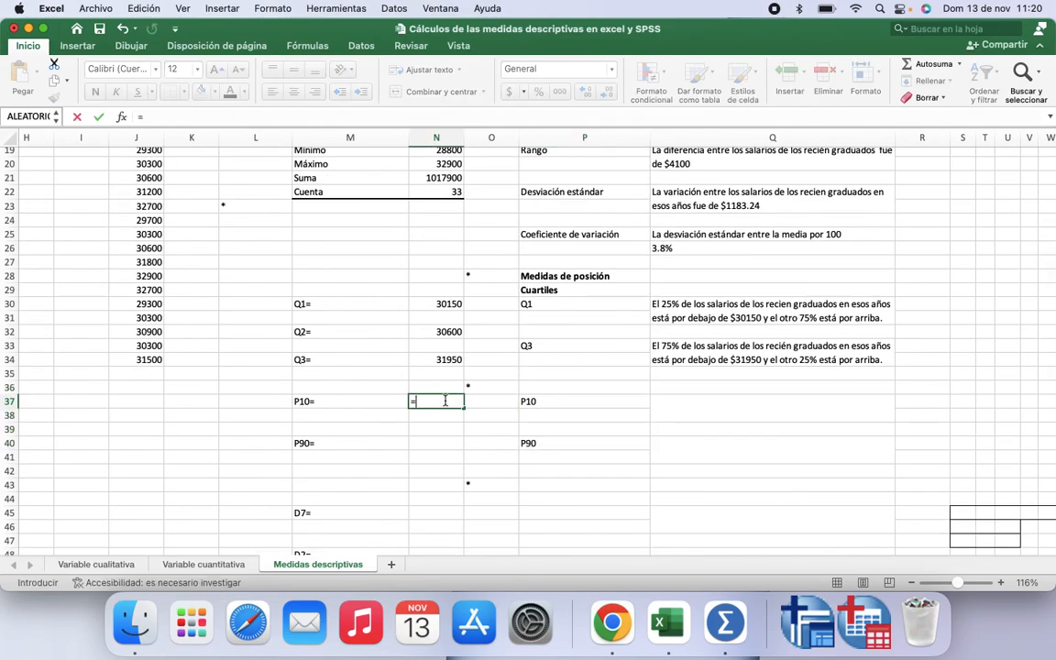
{"action": "type", "text": "p"}
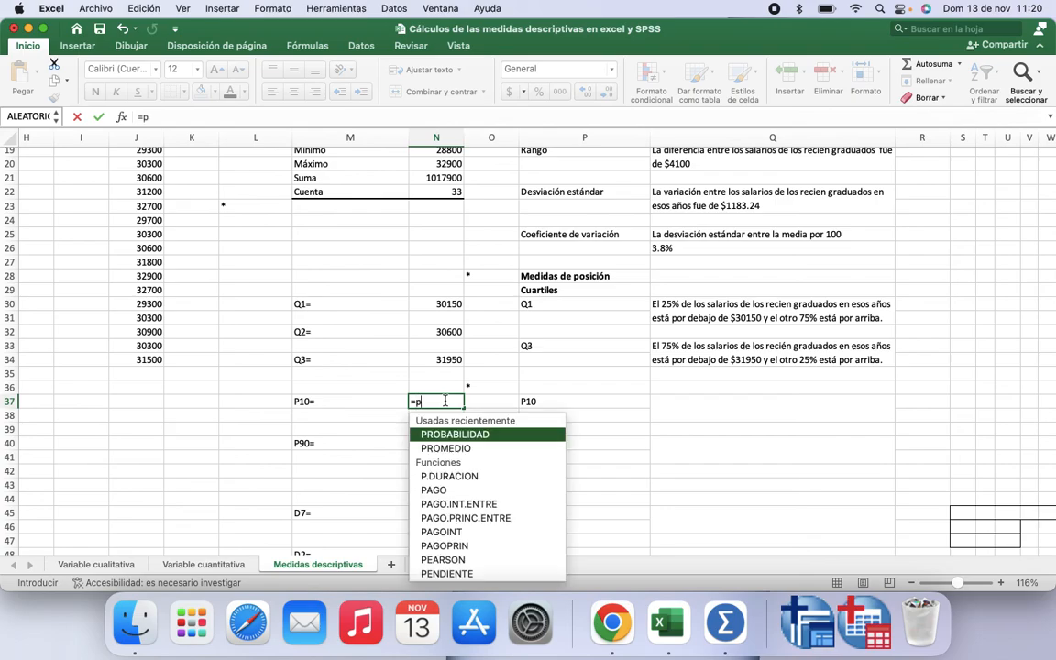
{"action": "type", "text": "er"}
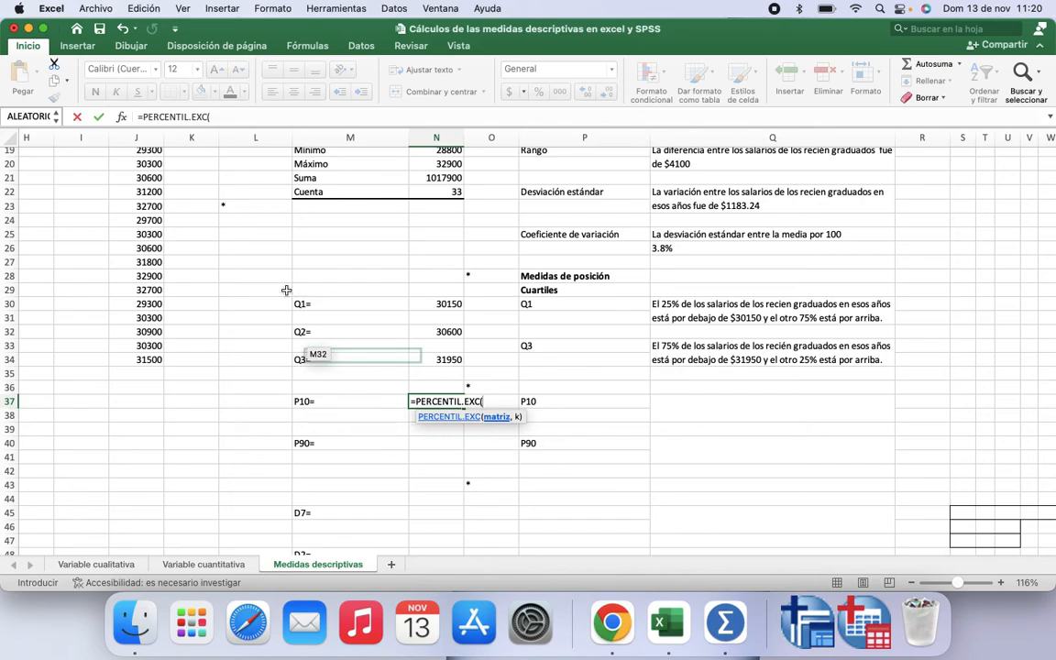
{"action": "scroll", "coordinate": [285, 284], "scroll_direction": "up", "scroll_amount": 6}
{"action": "left_click_drag", "start_coordinate": [154, 168], "coordinate": [139, 544]}
{"action": "scroll", "coordinate": [338, 425], "scroll_direction": "down", "scroll_amount": 1}
{"action": "scroll", "coordinate": [337, 425], "scroll_direction": "down", "scroll_amount": 5}
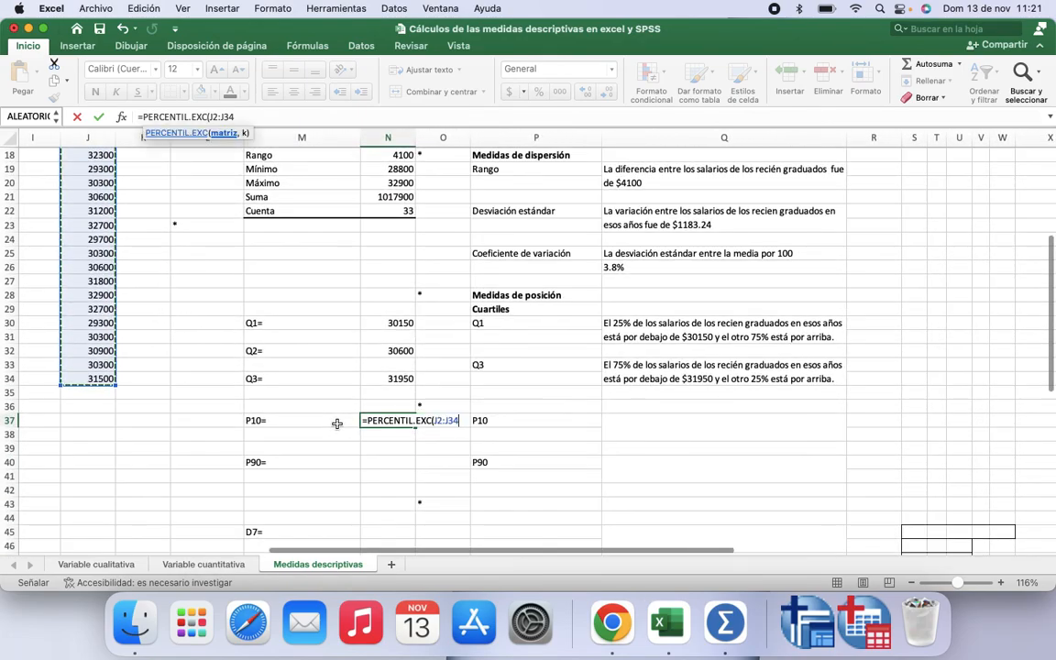
{"action": "type", "text": ","}
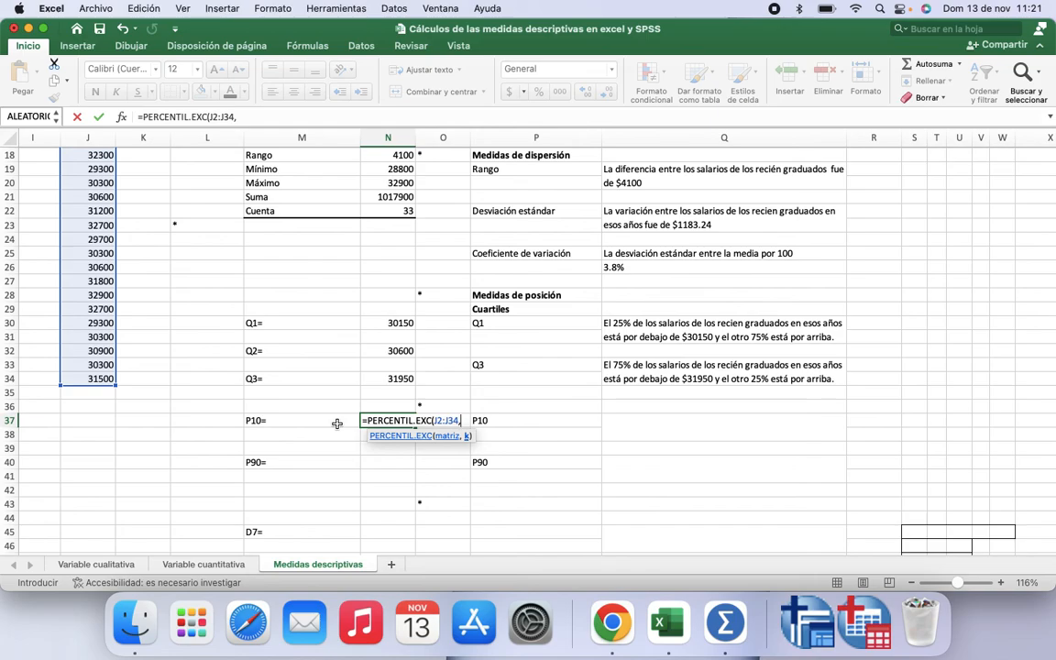
{"action": "type", "text": "0.10)"}
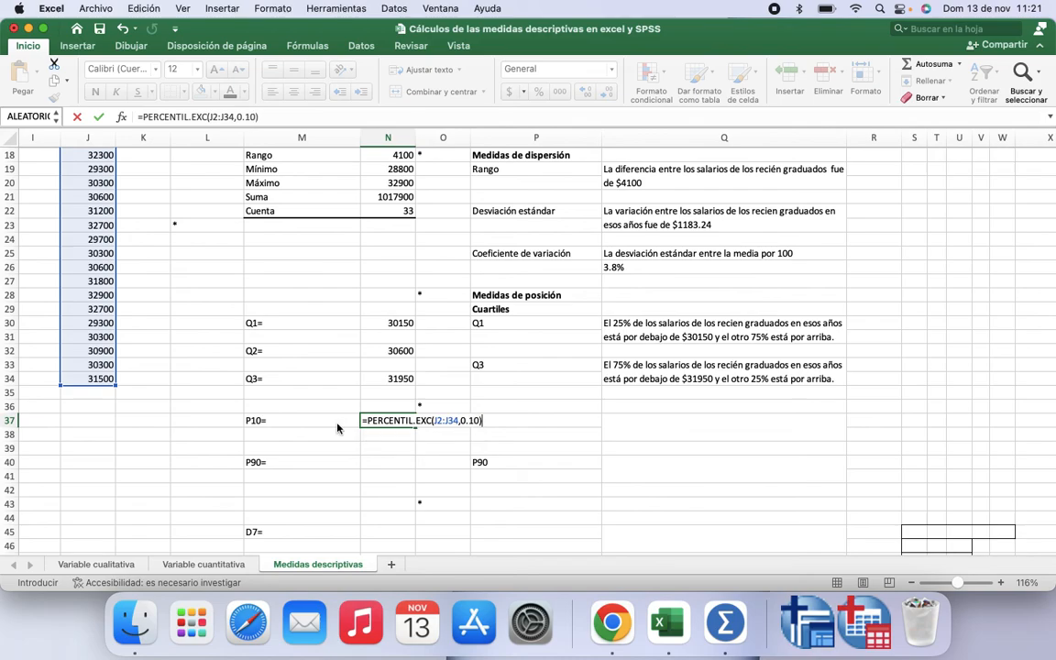
{"action": "key", "text": "Return"}
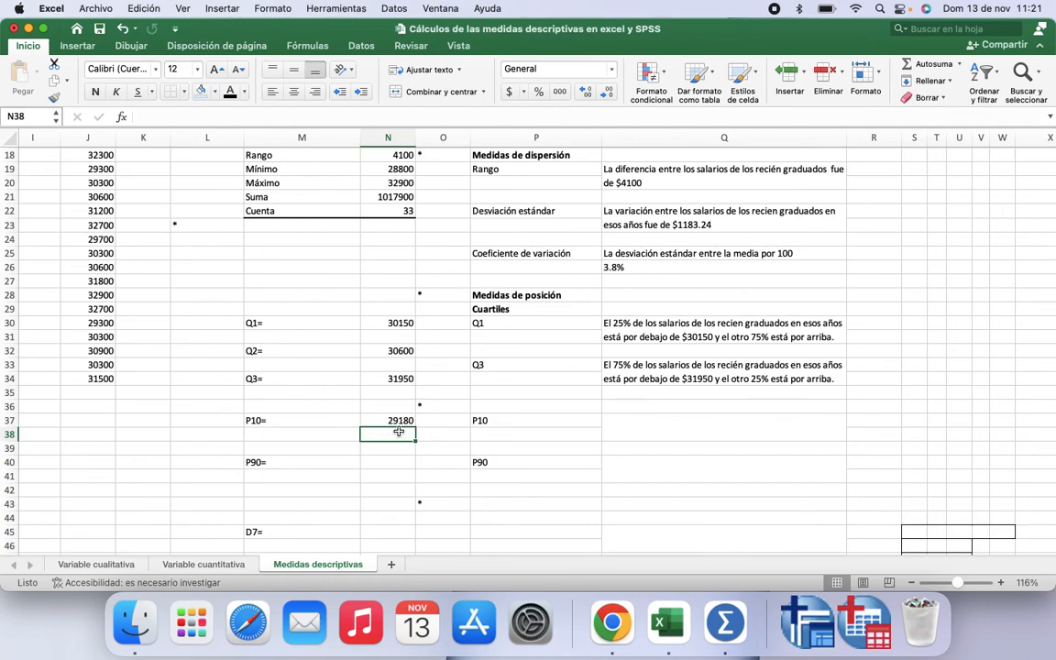
Step: Apply the font colour to Q37 to show the 10th-percentile interpretation text
{"action": "left_click", "coordinate": [636, 426]}
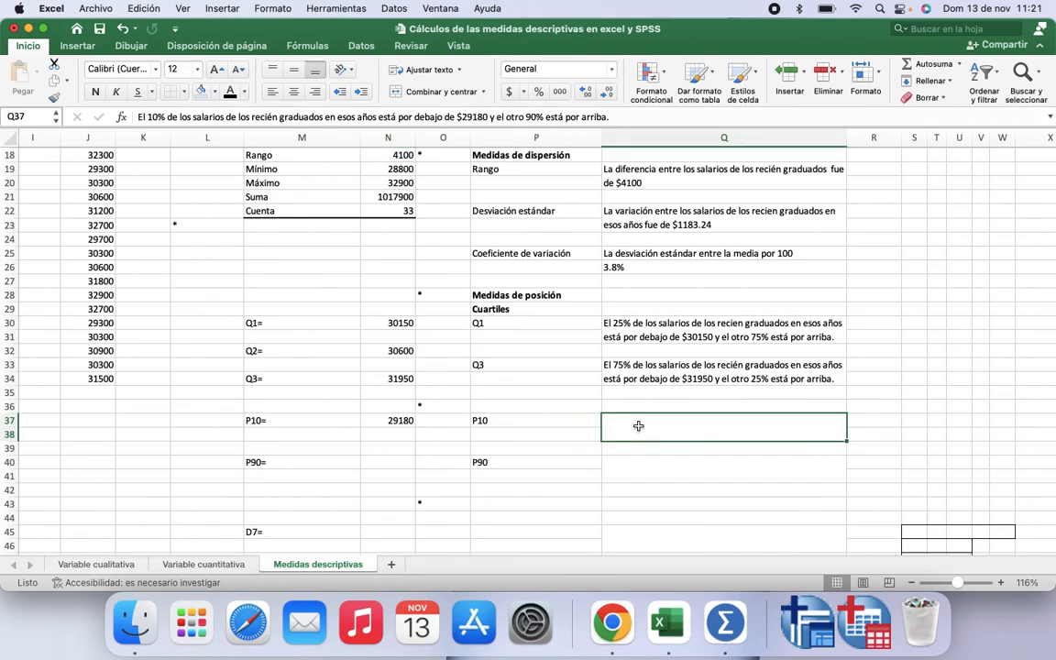
{"action": "left_click", "coordinate": [230, 93]}
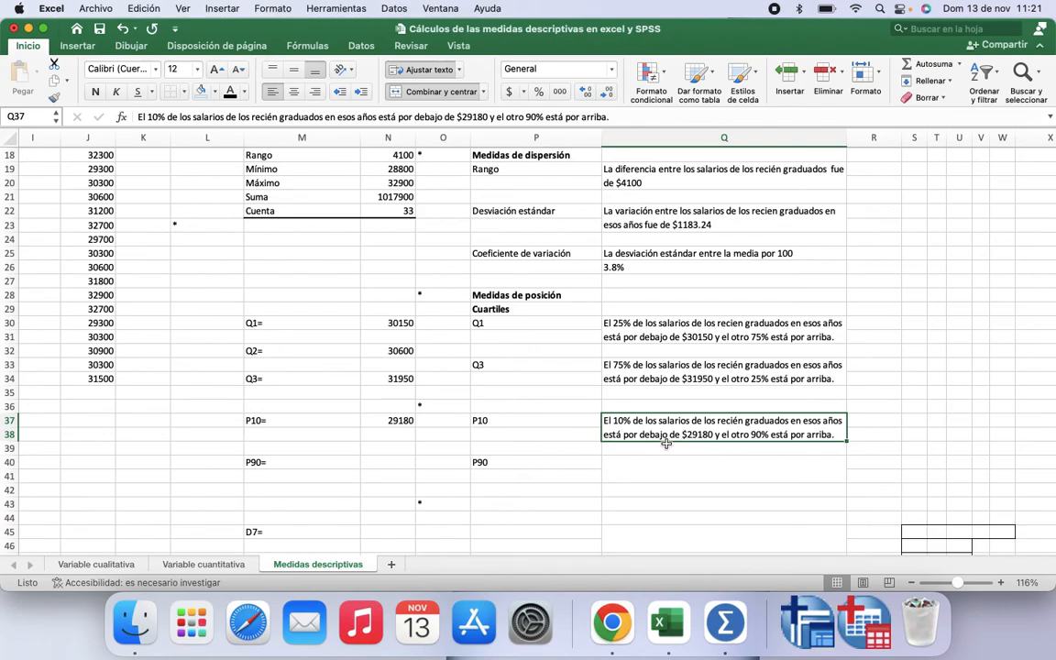
Step: Compute the 90th percentile in N40 with =PERCENTIL.EXC(J2:J34,0.9) over the salary column
{"action": "left_click", "coordinate": [404, 461]}
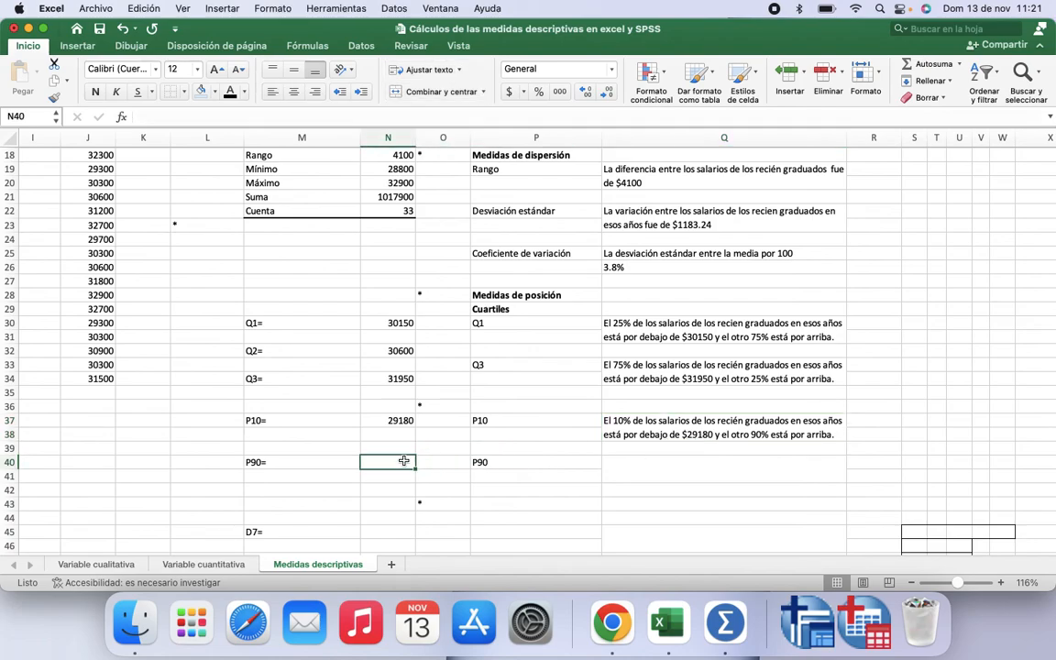
{"action": "type", "text": "="}
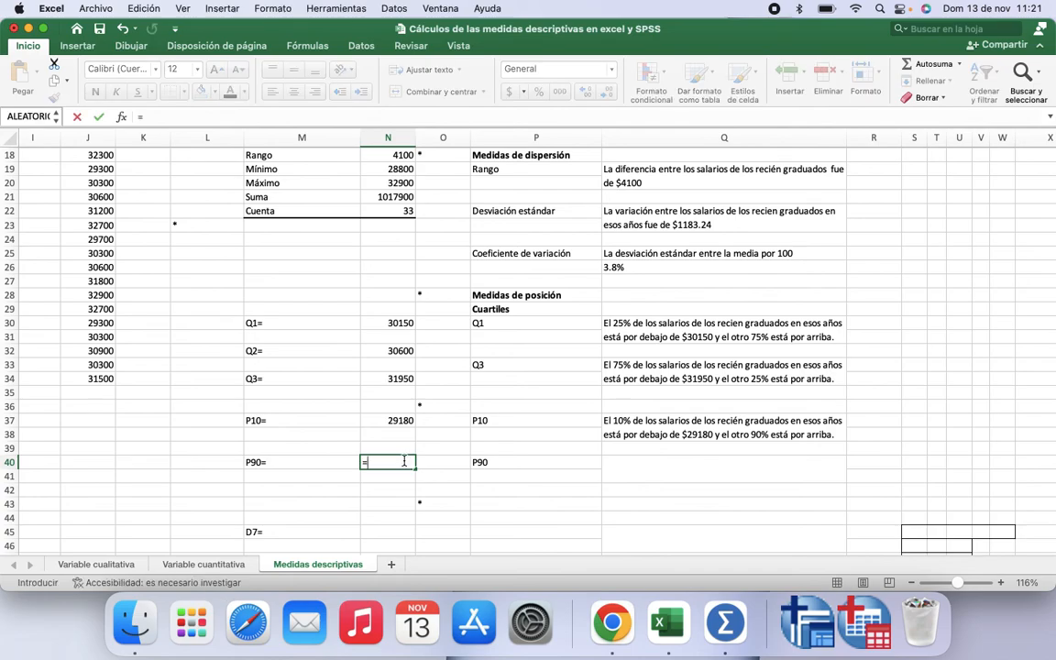
{"action": "type", "text": "perc"}
{"action": "double_click", "coordinate": [472, 495]}
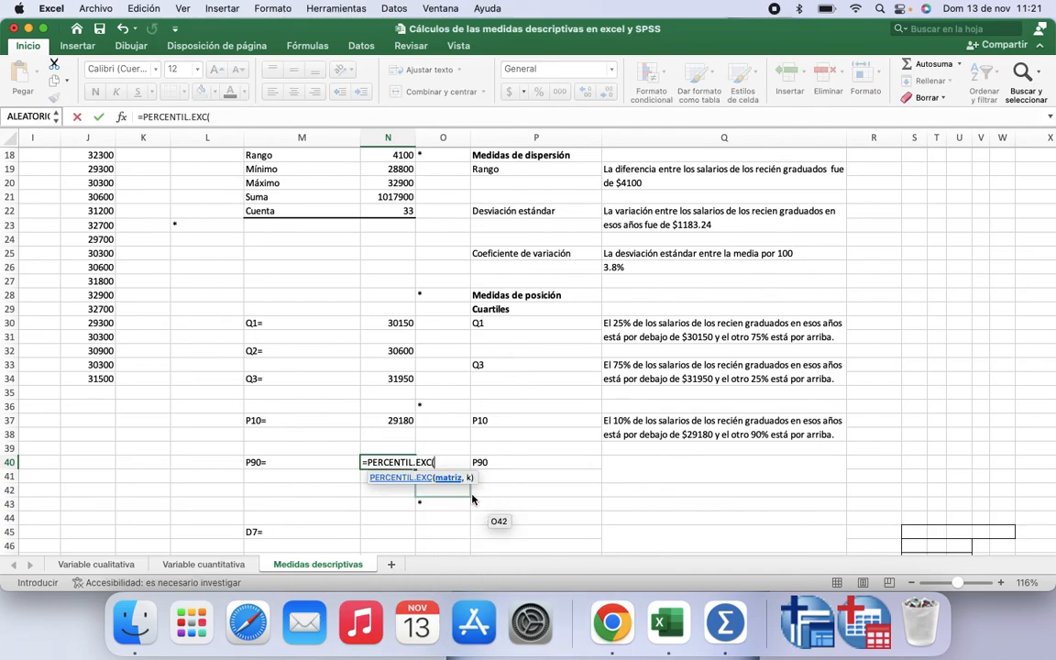
{"action": "scroll", "coordinate": [144, 245], "scroll_direction": "up", "scroll_amount": 5}
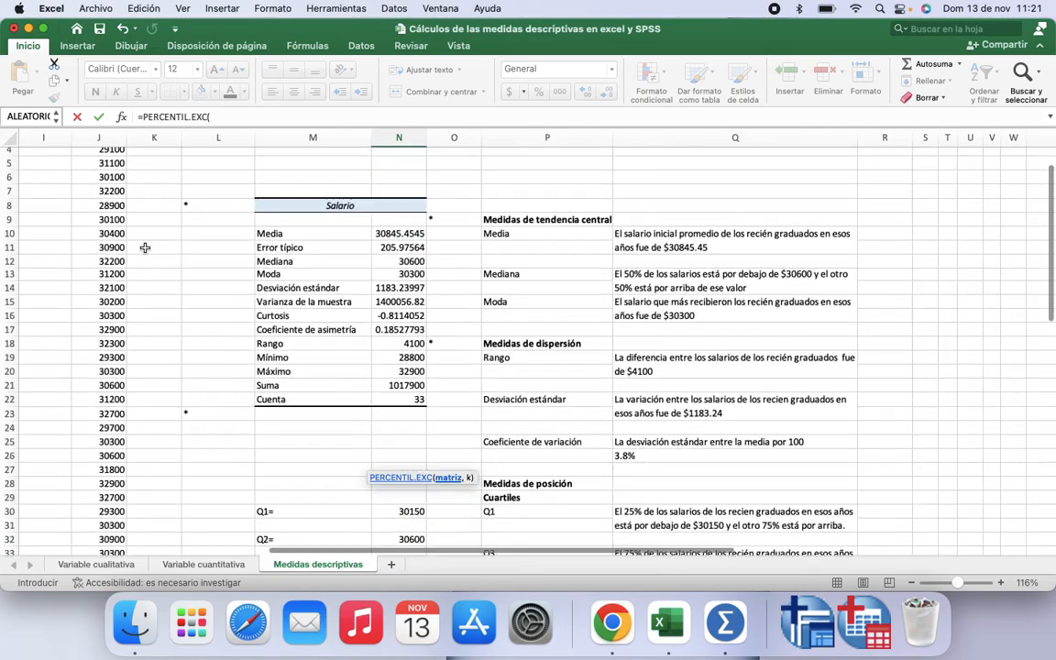
{"action": "scroll", "coordinate": [144, 247], "scroll_direction": "up", "scroll_amount": 1}
{"action": "left_click_drag", "start_coordinate": [106, 165], "coordinate": [111, 531]}
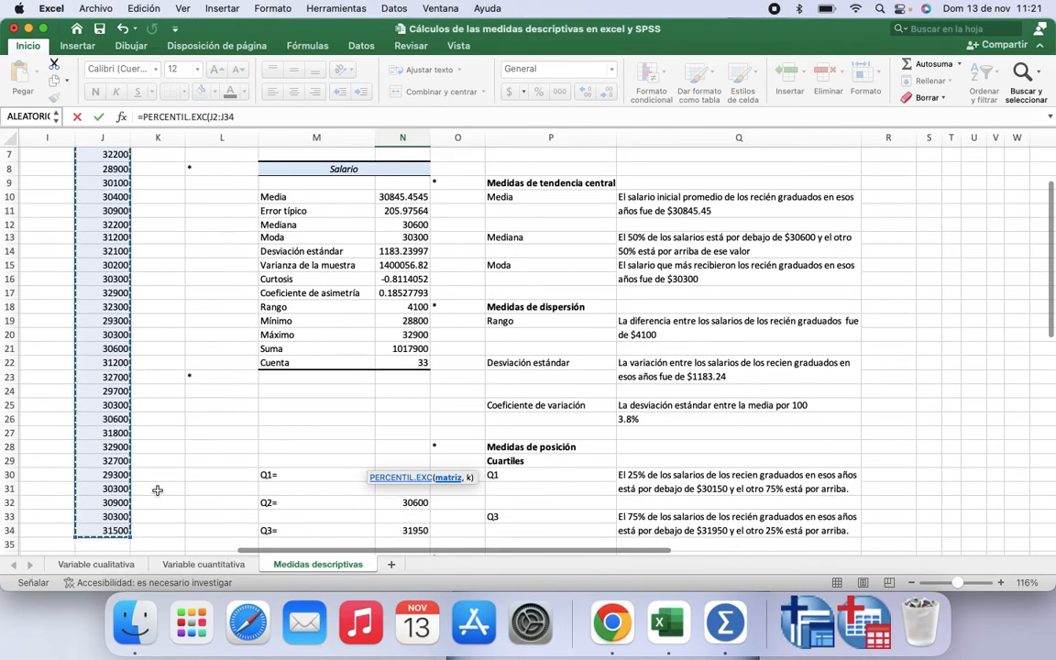
{"action": "type", "text": ","}
{"action": "scroll", "coordinate": [316, 449], "scroll_direction": "down", "scroll_amount": 2}
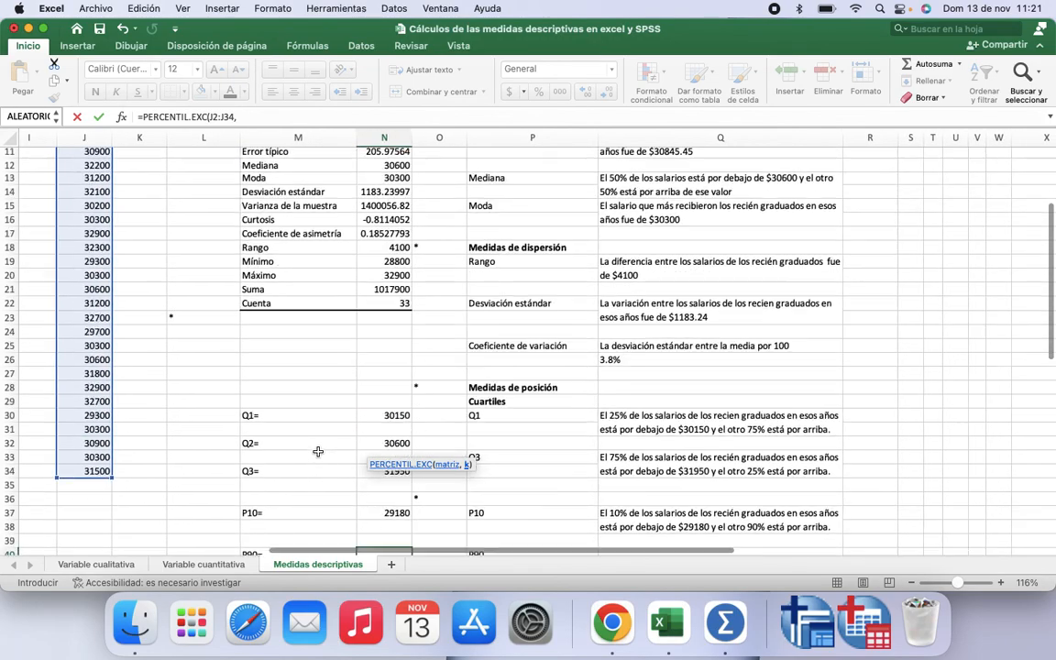
{"action": "scroll", "coordinate": [318, 451], "scroll_direction": "down", "scroll_amount": 3}
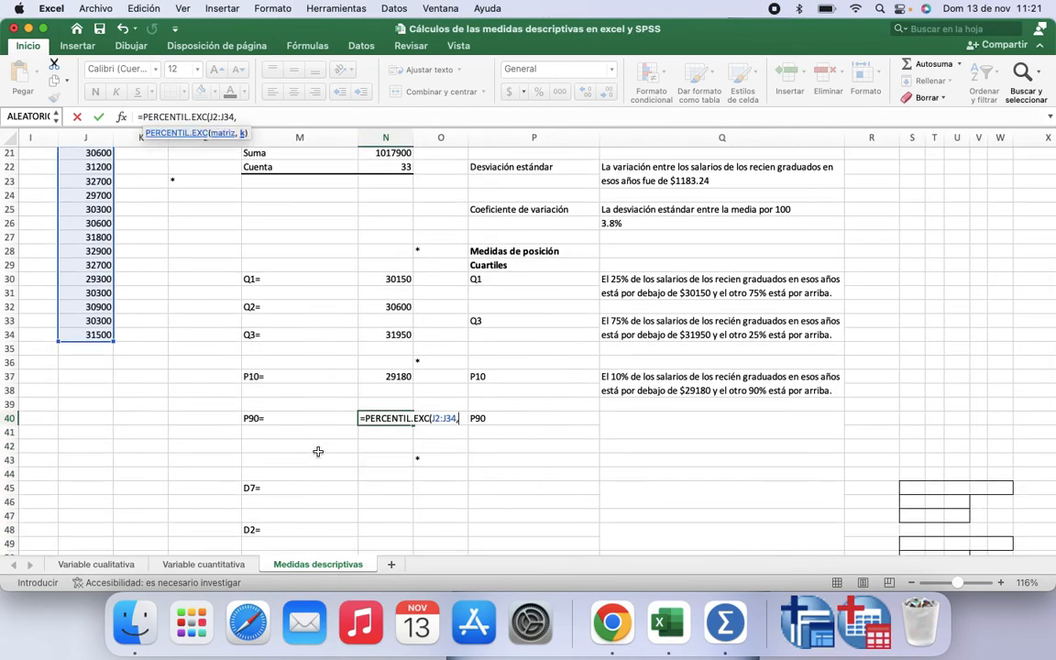
{"action": "type", "text": "0."}
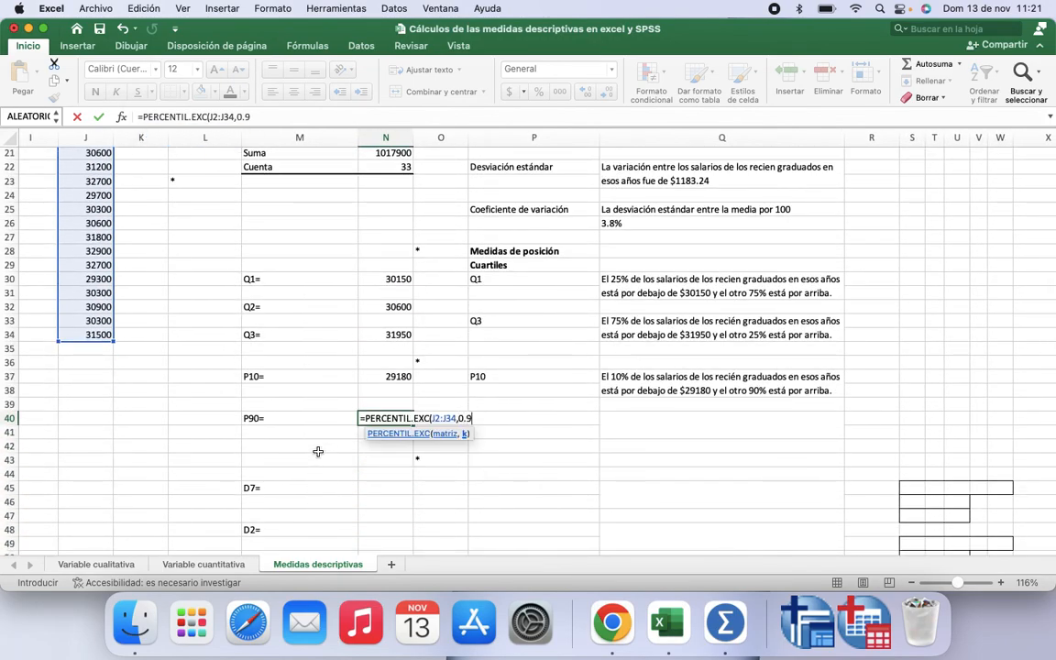
{"action": "type", "text": "9"}
{"action": "key", "text": "Return"}
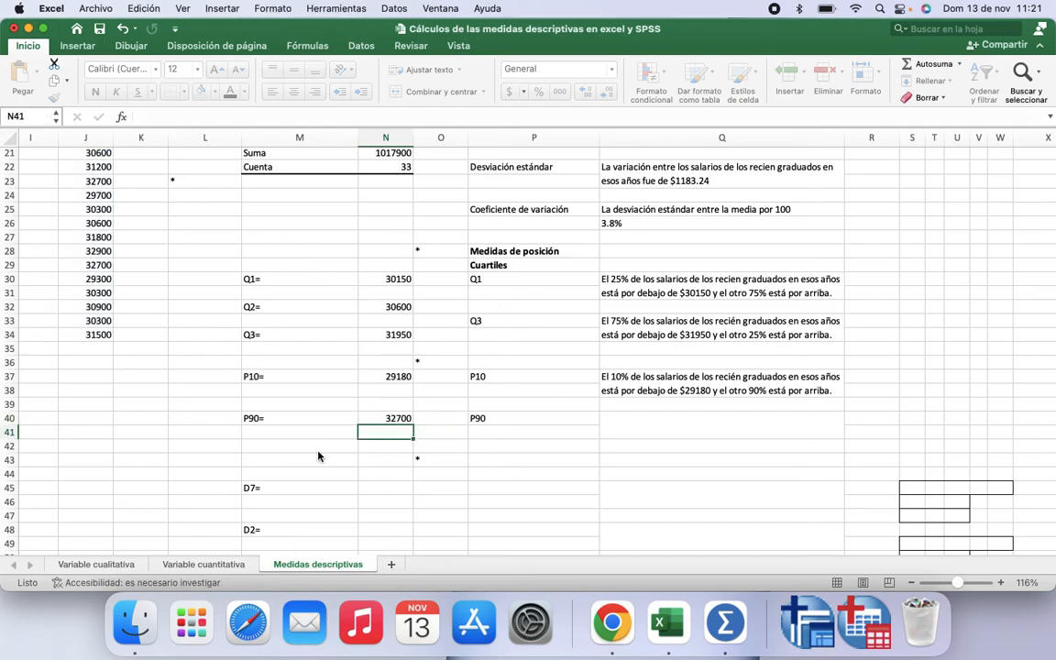
Step: Apply the font colour to Q40 to show the 90th-percentile interpretation text
{"action": "left_click", "coordinate": [648, 423]}
{"action": "type", "text": "El 90% de los salarios de los recién graduados en esos años está por debajo de $32700 y el otro 10% está por arriba."}
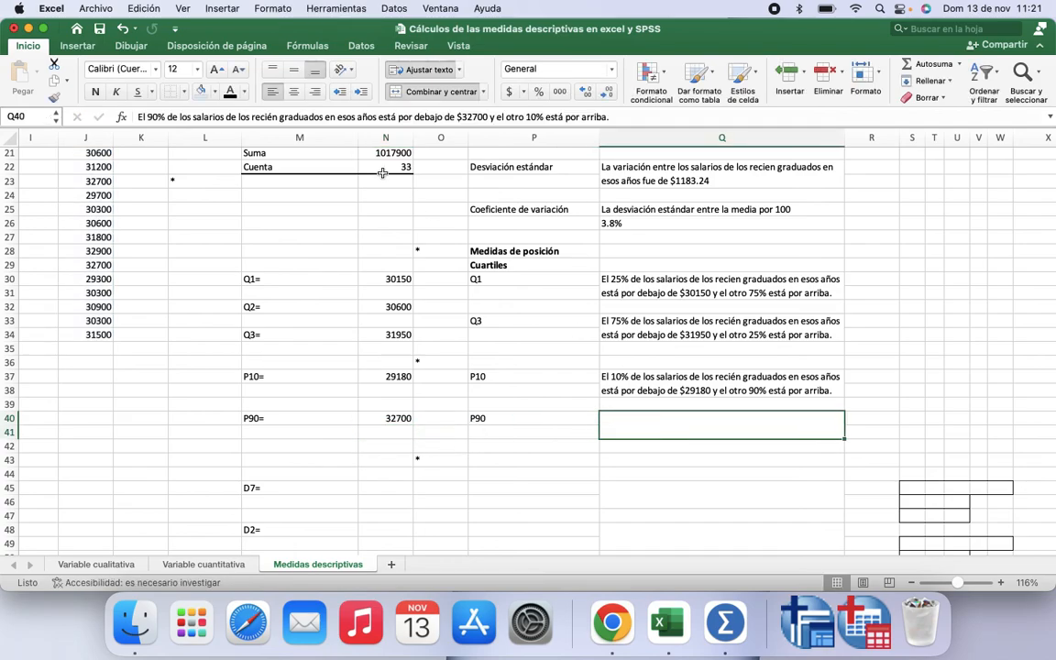
{"action": "left_click", "coordinate": [230, 94]}
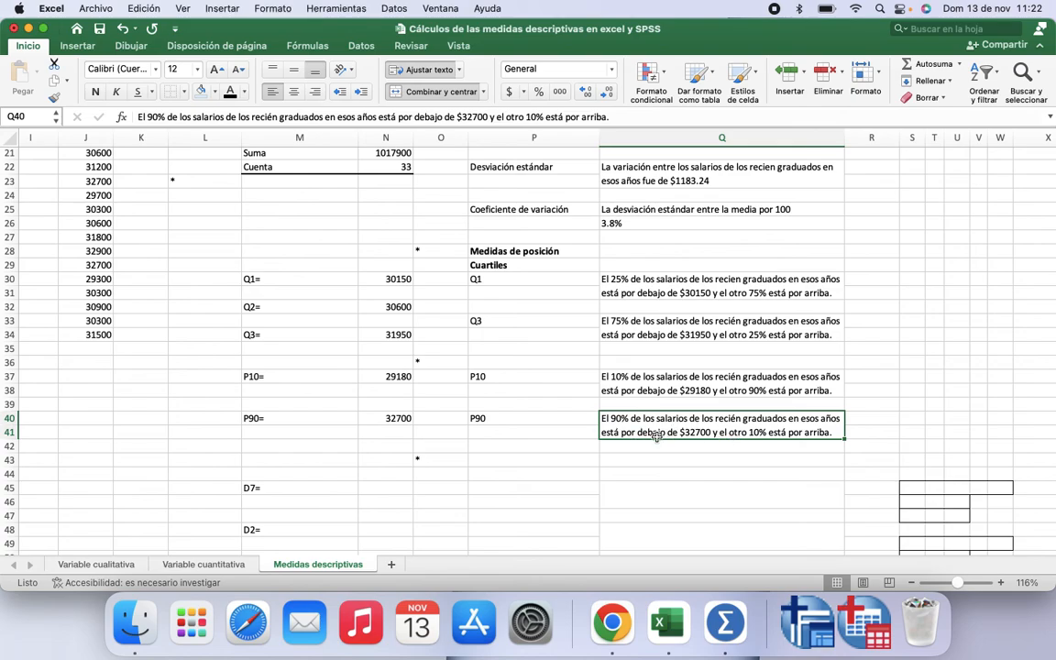
Step: Apply the font colour to P43:P49 to show the Deciles heading and the D7 and D2 labels
{"action": "scroll", "coordinate": [531, 479], "scroll_direction": "down", "scroll_amount": 2}
{"action": "scroll", "coordinate": [531, 479], "scroll_direction": "down", "scroll_amount": 3}
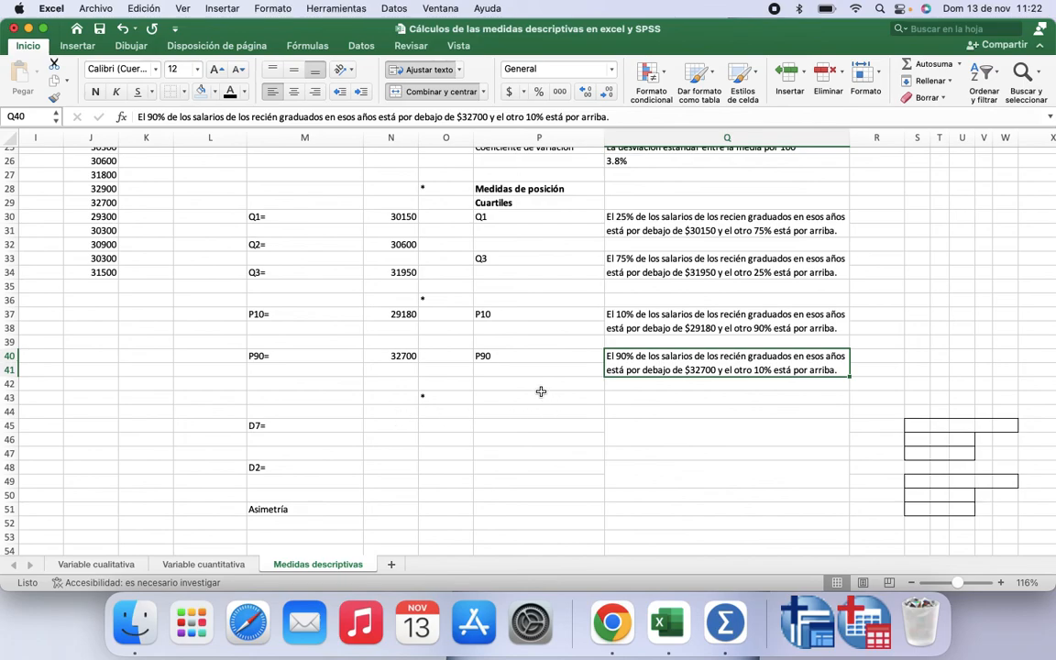
{"action": "left_click_drag", "start_coordinate": [540, 396], "coordinate": [549, 479]}
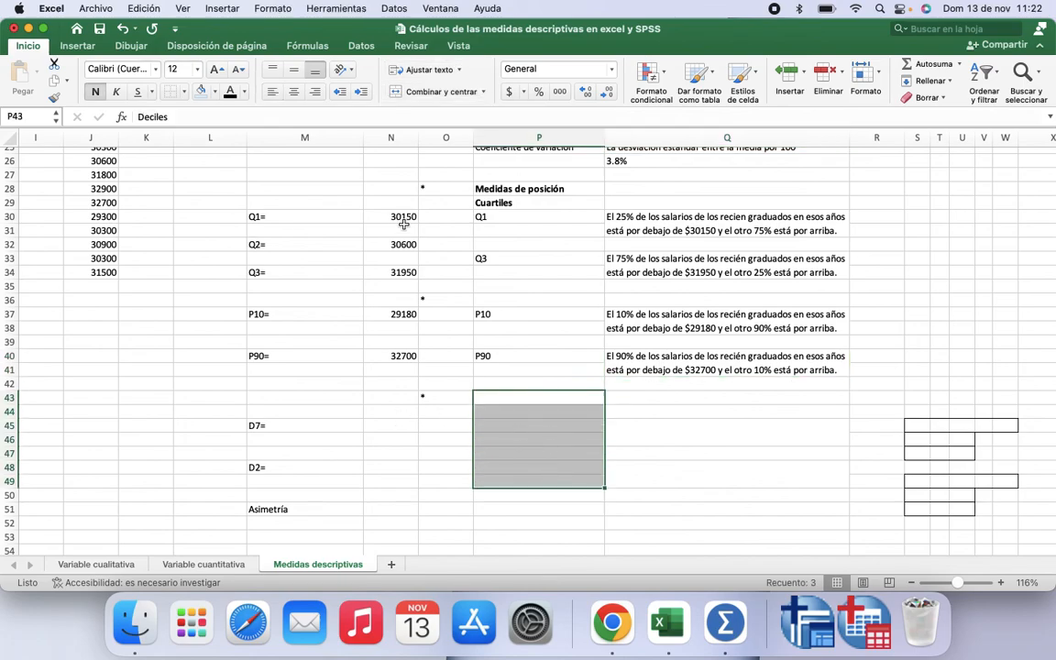
{"action": "left_click", "coordinate": [230, 92]}
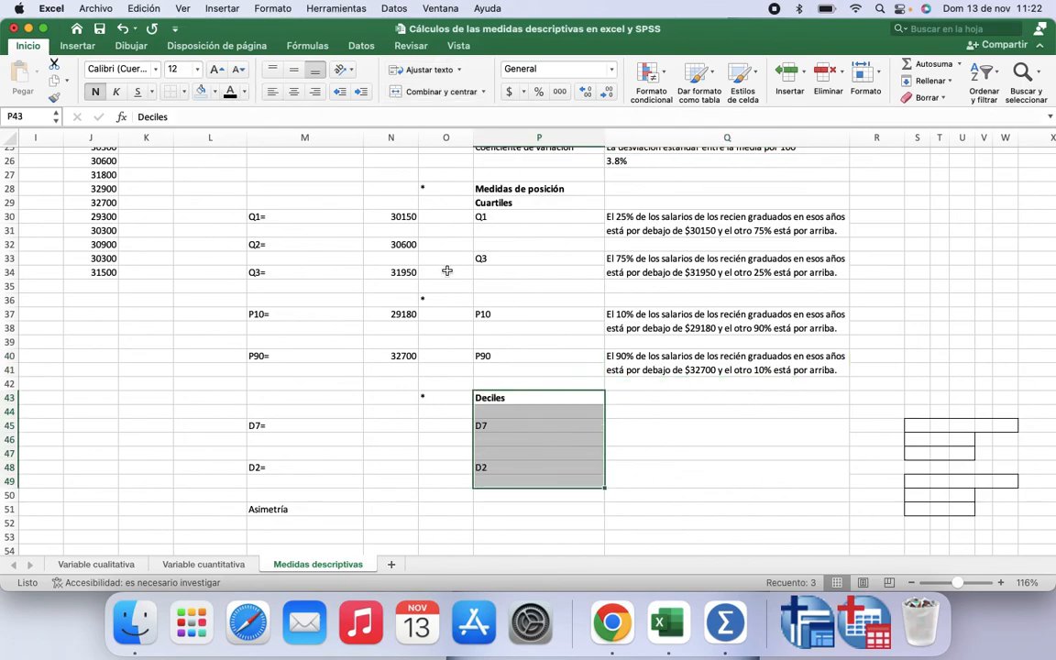
Step: Apply the font colour to P35:P36 to show the Percentiles heading
{"action": "left_click", "coordinate": [490, 286]}
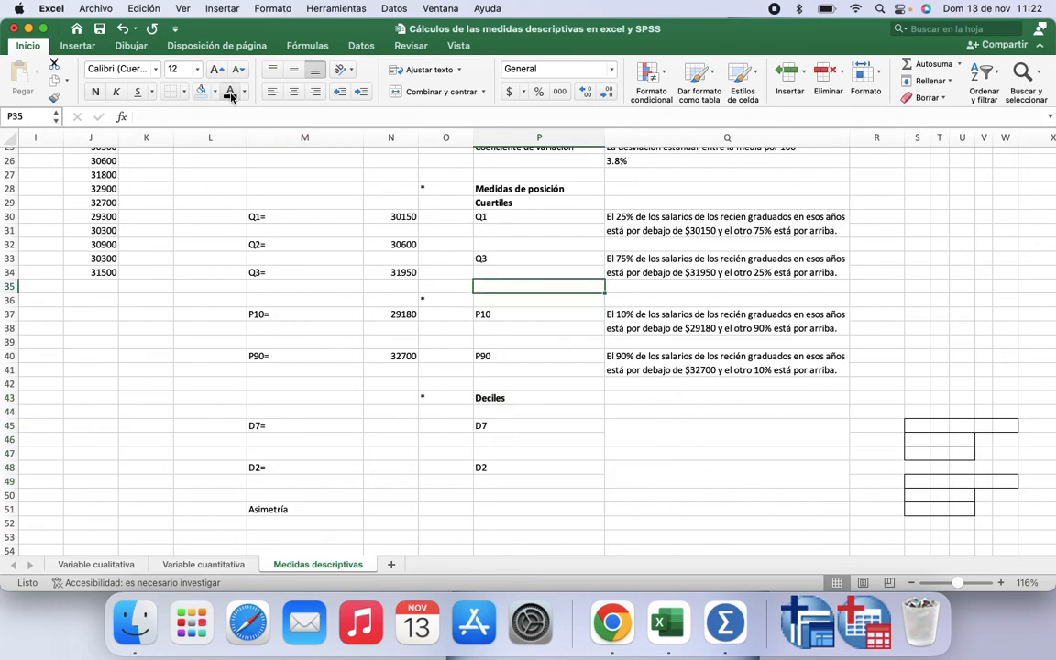
{"action": "key", "text": "shift+Down"}
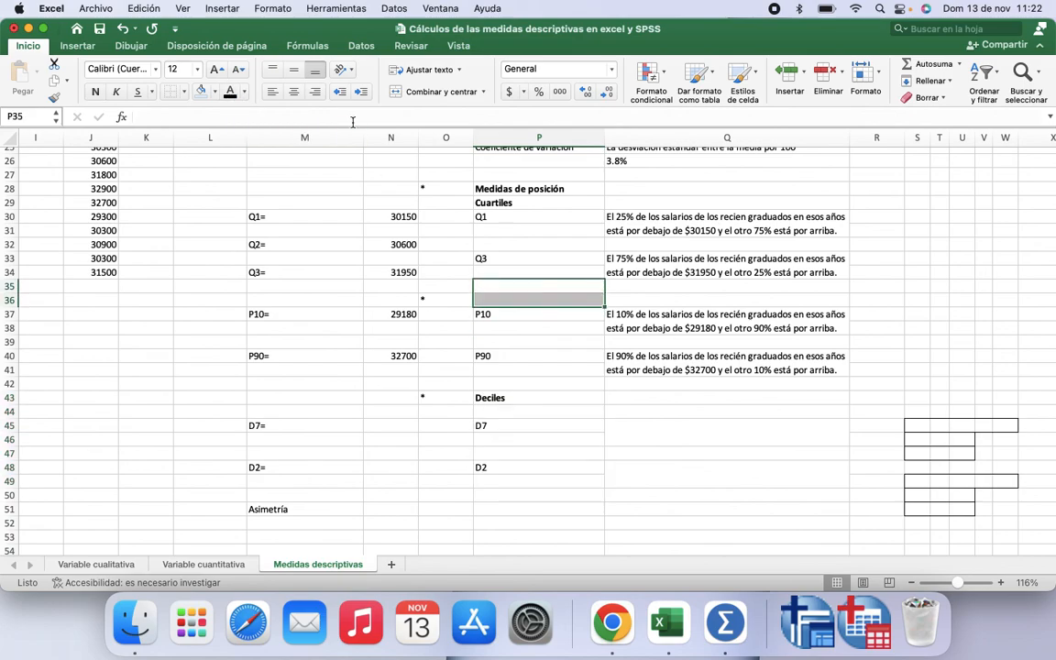
{"action": "left_click", "coordinate": [230, 91]}
{"action": "left_click", "coordinate": [535, 356]}
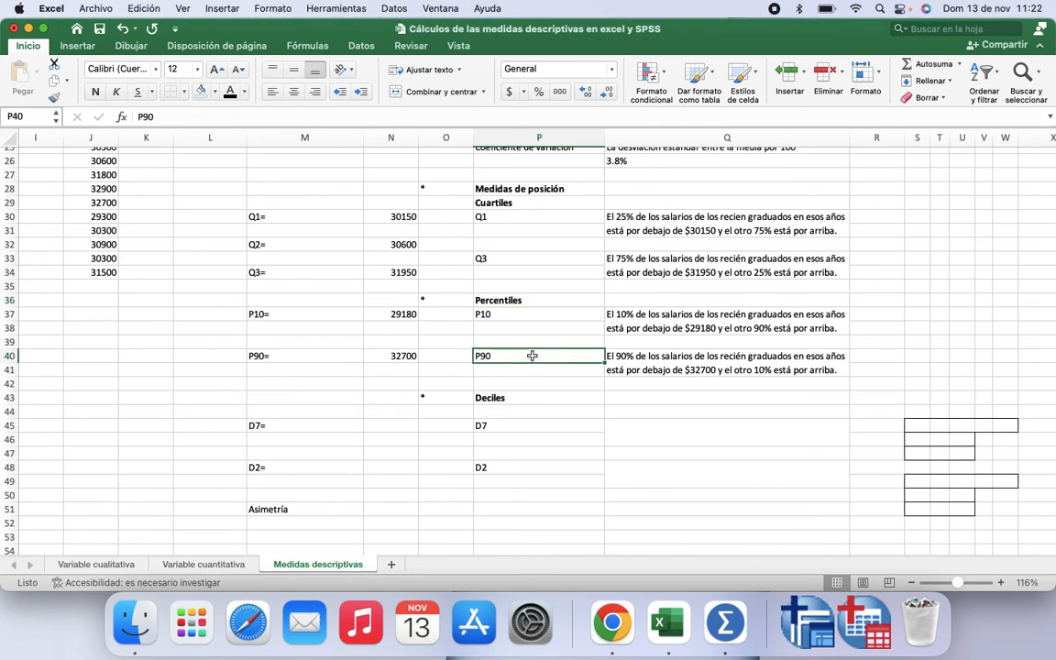
Step: Compute the 7th decile in N45 with =PERCENTIL.EXC(J2:J34,0.7) over the salary column, then select its interpretation cell Q45
{"action": "left_click", "coordinate": [399, 424]}
{"action": "type", "text": "="}
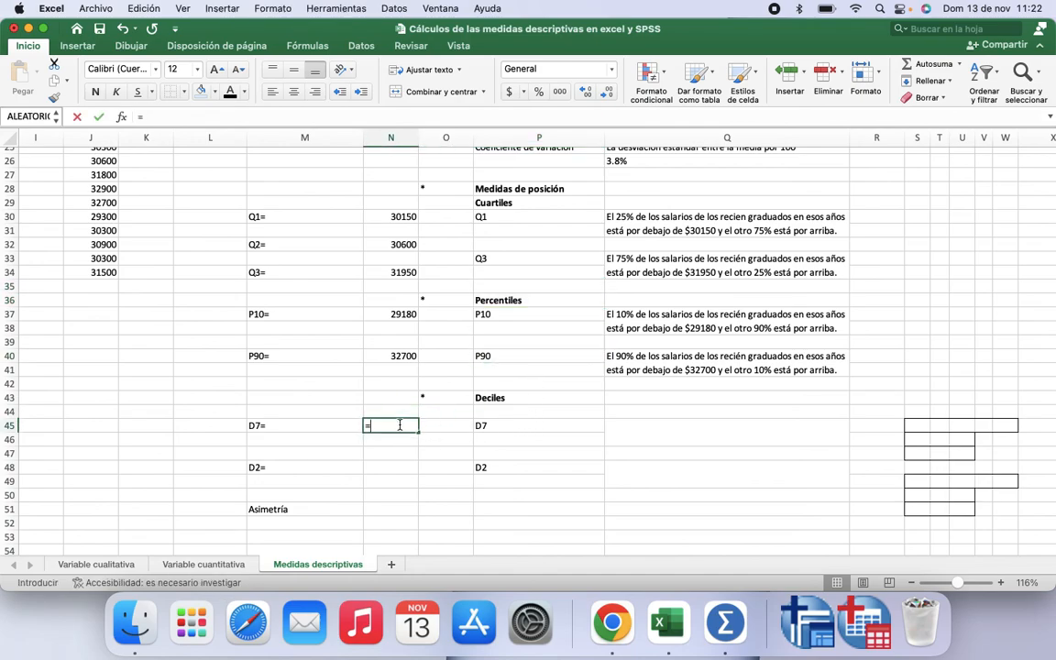
{"action": "type", "text": "pe"}
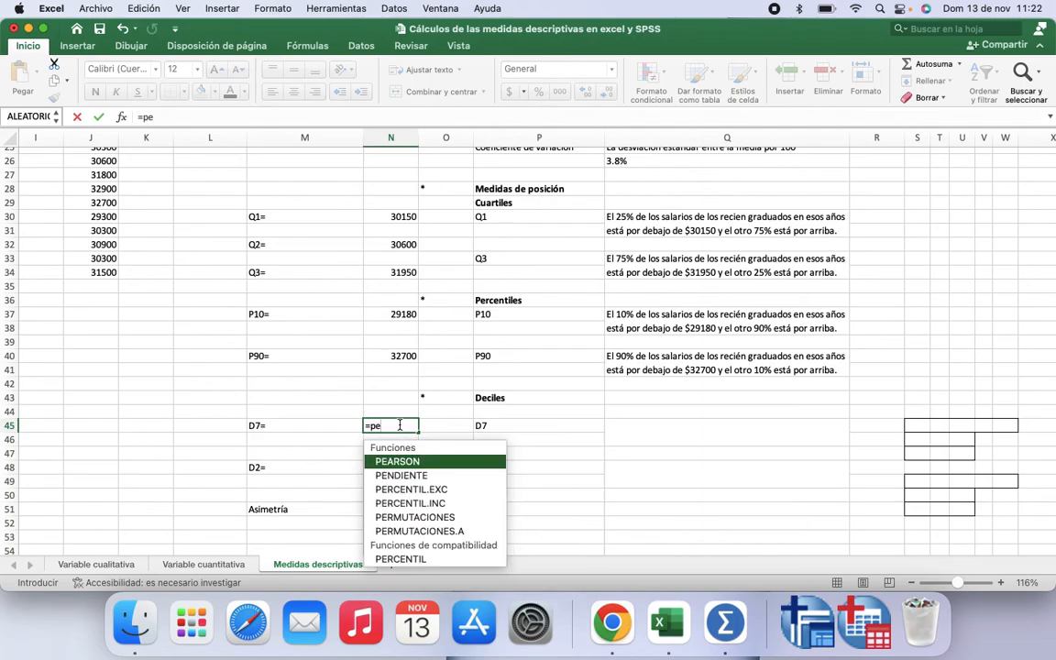
{"action": "double_click", "coordinate": [435, 494]}
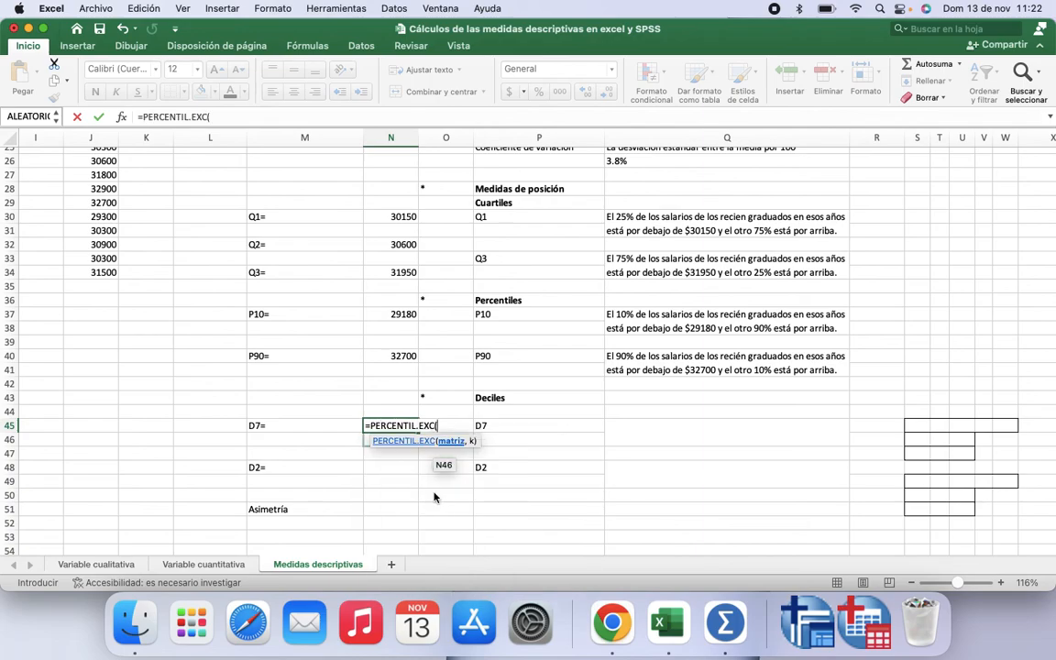
{"action": "scroll", "coordinate": [141, 229], "scroll_direction": "up", "scroll_amount": 8}
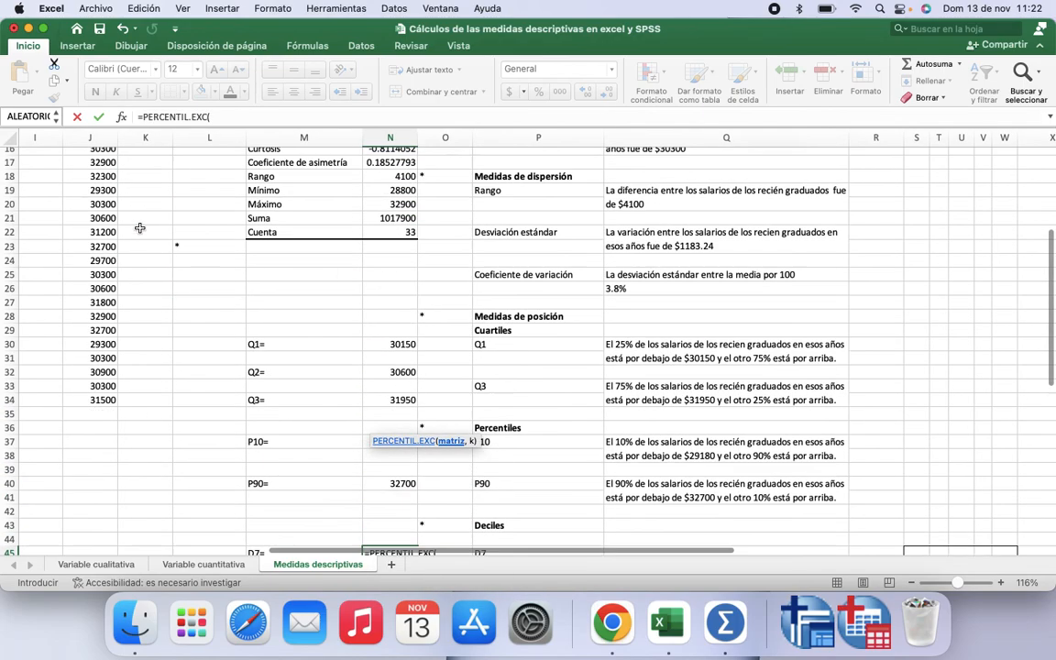
{"action": "left_click_drag", "start_coordinate": [107, 169], "coordinate": [96, 585]}
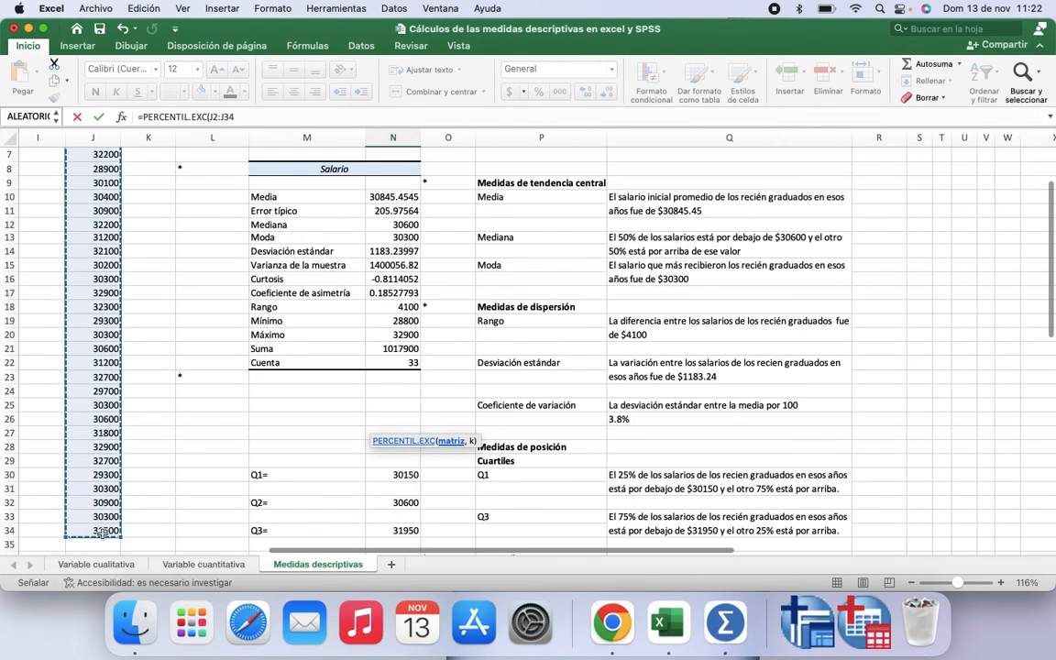
{"action": "scroll", "coordinate": [299, 441], "scroll_direction": "down", "scroll_amount": 5}
{"action": "scroll", "coordinate": [300, 441], "scroll_direction": "down", "scroll_amount": 5}
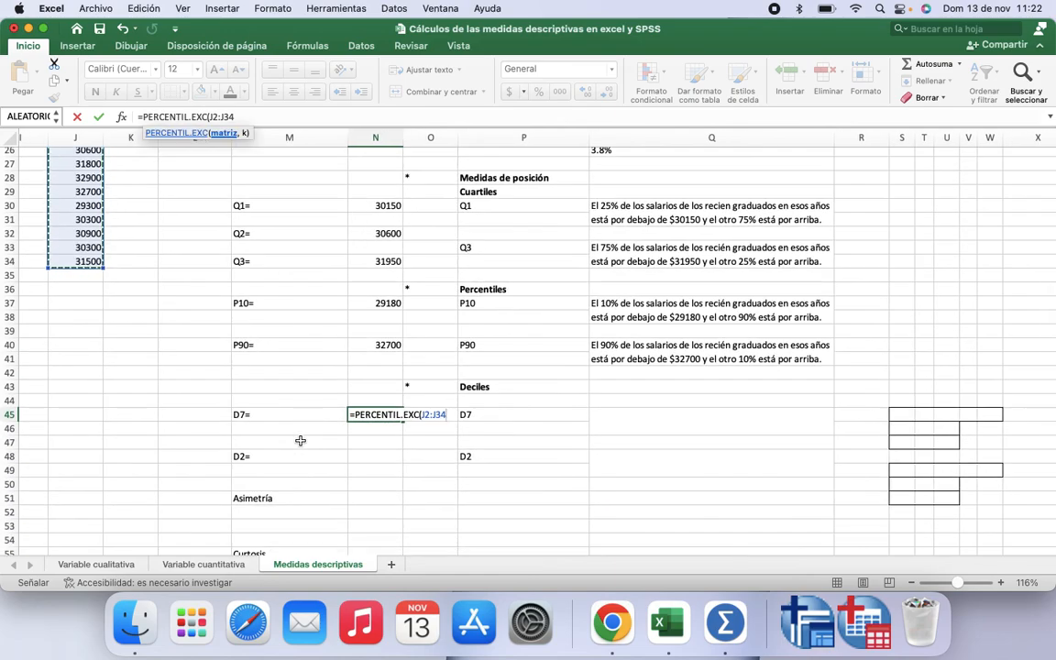
{"action": "type", "text": ","}
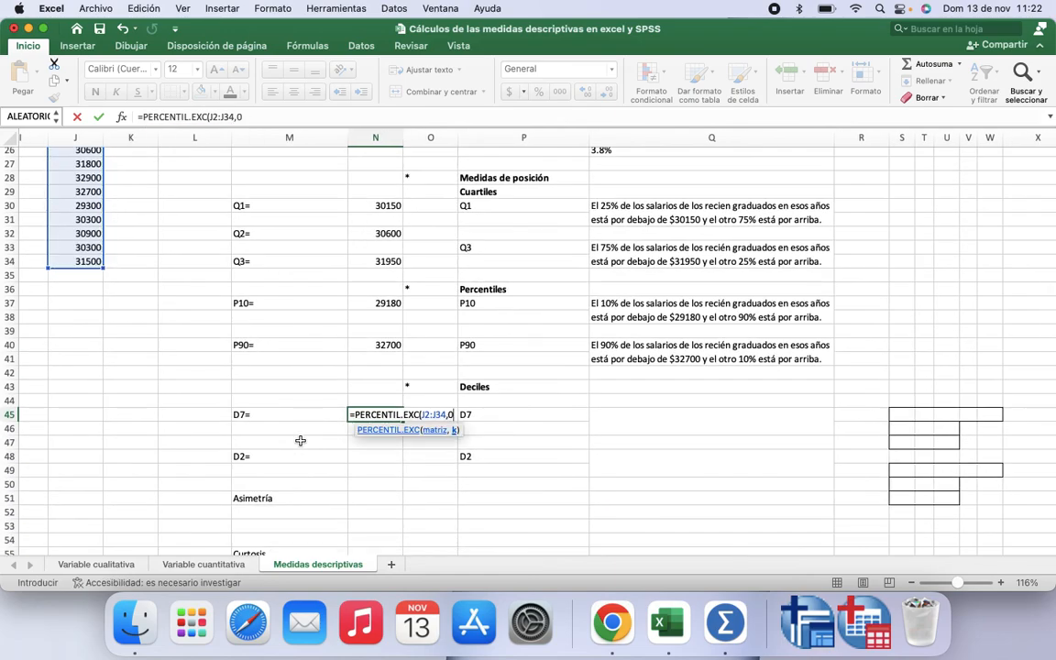
{"action": "type", "text": "0.7)"}
{"action": "key", "text": "Return"}
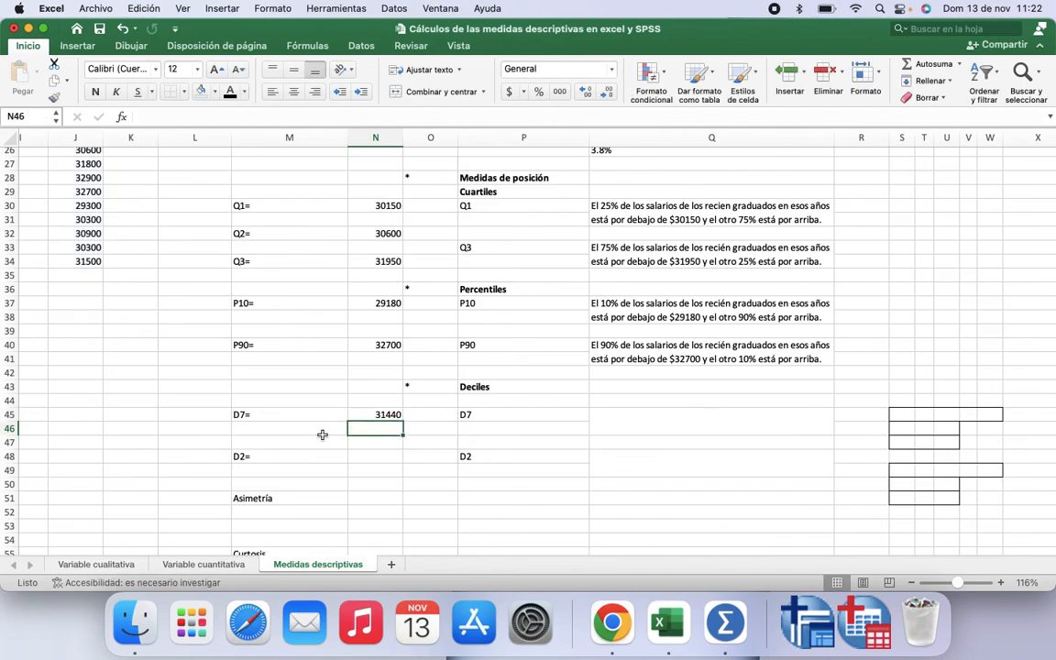
{"action": "left_click", "coordinate": [623, 415]}
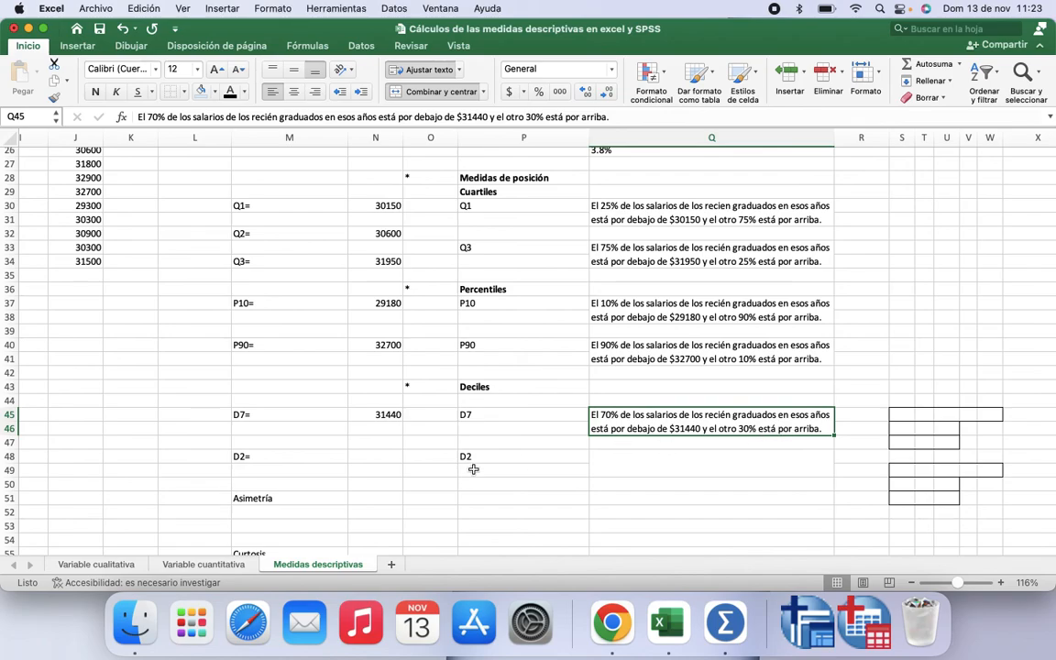
Step: Compute the 2nd decile in N48 with =PERCENTIL.EXC(J2:J34,0.2) over the salary column
{"action": "left_click", "coordinate": [374, 456]}
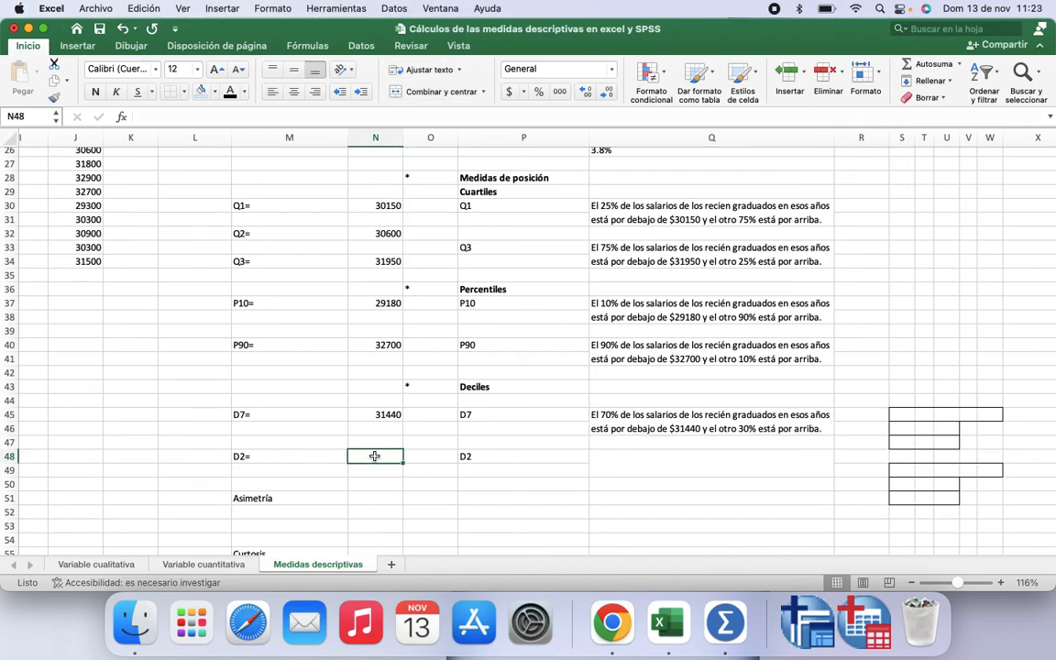
{"action": "type", "text": "=pe"}
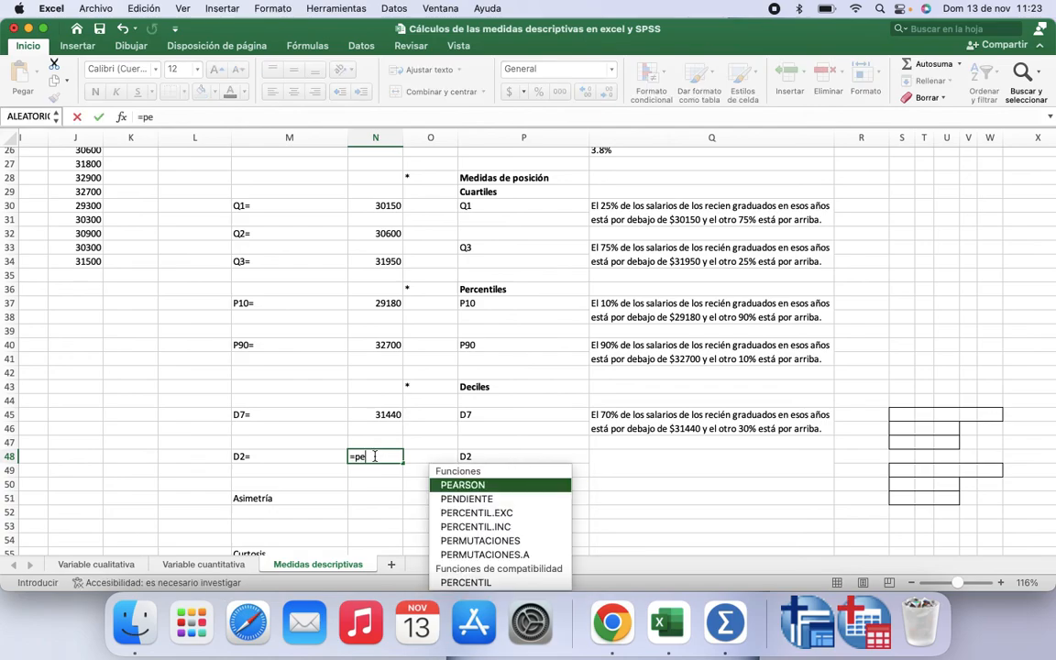
{"action": "double_click", "coordinate": [478, 513]}
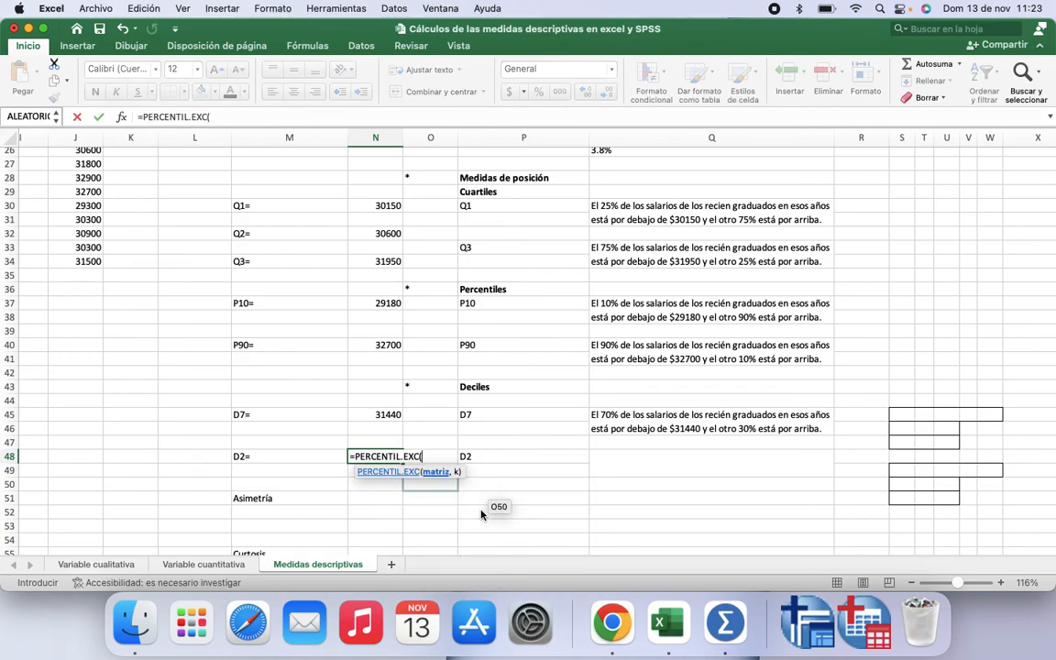
{"action": "scroll", "coordinate": [128, 293], "scroll_direction": "up", "scroll_amount": 10}
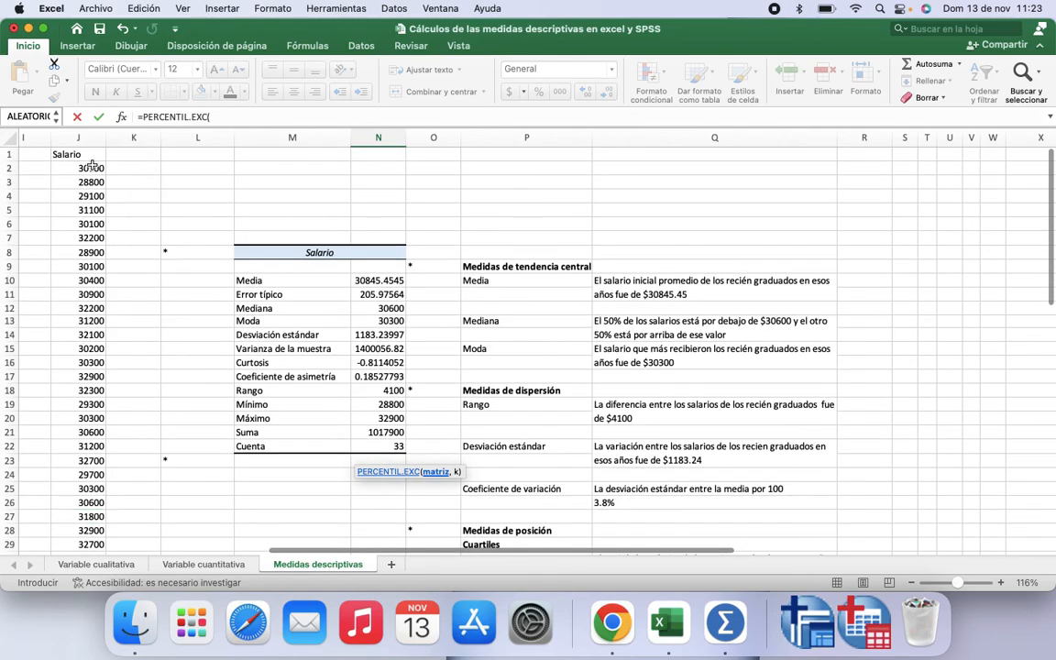
{"action": "left_click", "coordinate": [92, 167]}
{"action": "left_click_drag", "start_coordinate": [92, 167], "coordinate": [110, 527]}
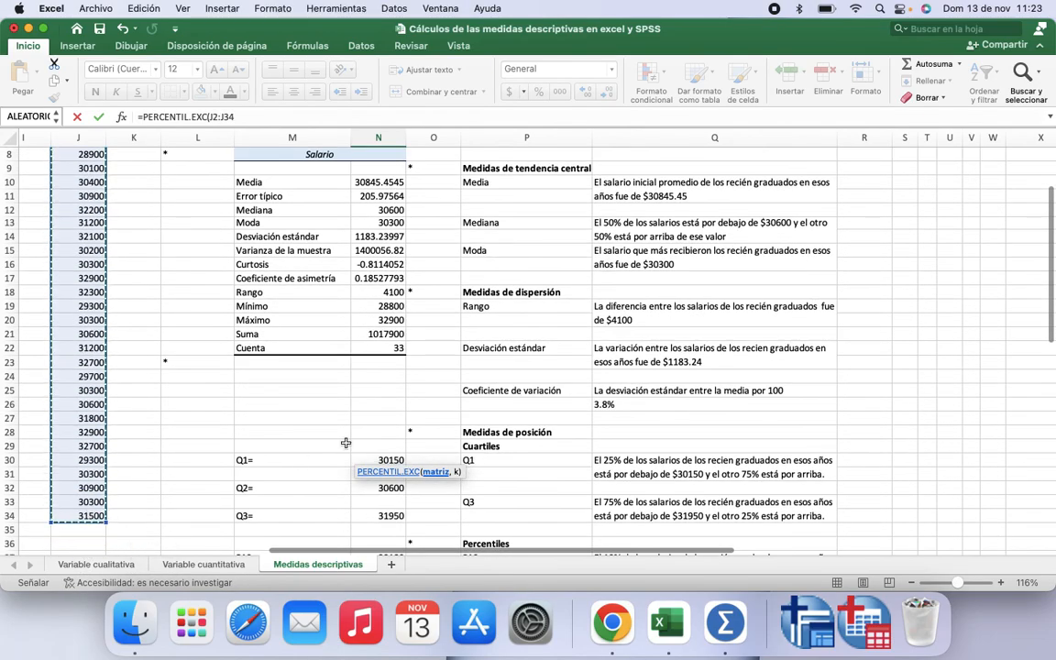
{"action": "scroll", "coordinate": [347, 442], "scroll_direction": "down", "scroll_amount": 8}
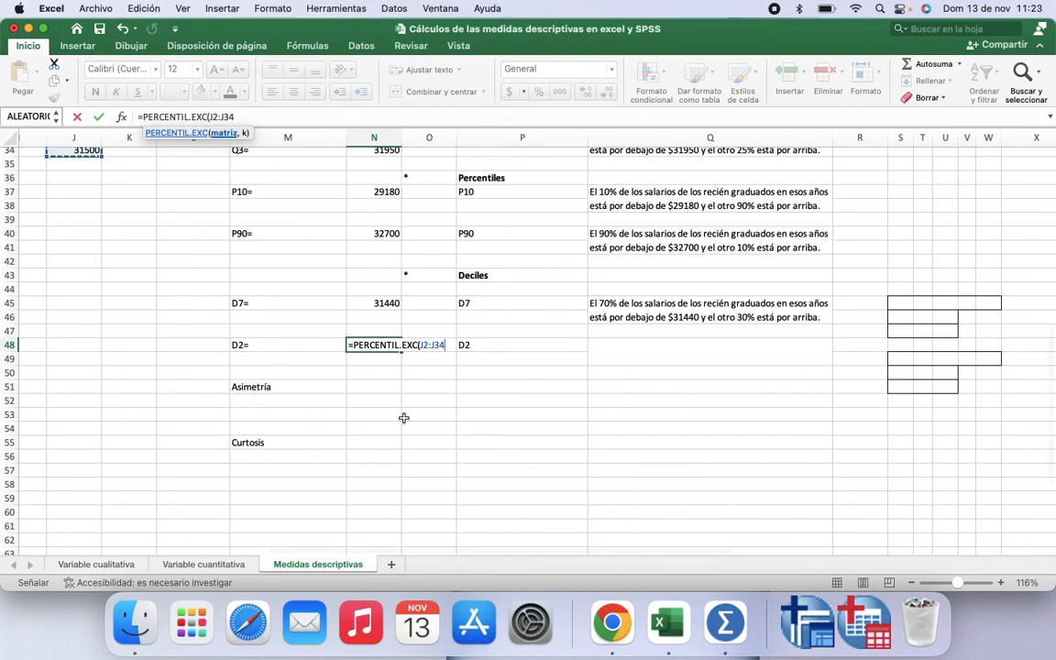
{"action": "type", "text": ","}
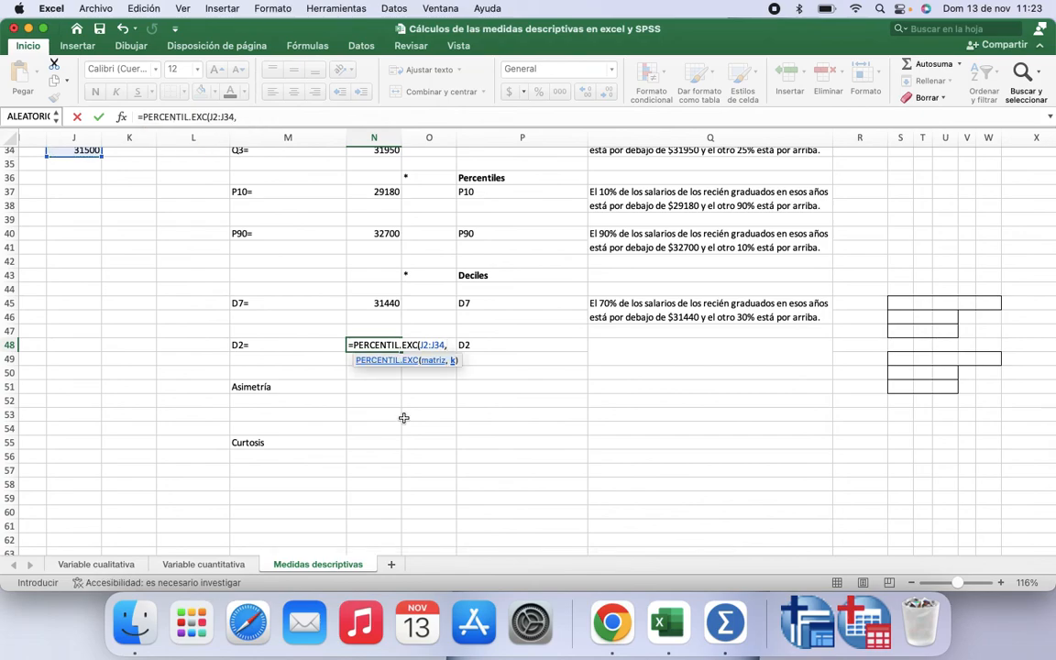
{"action": "type", "text": "0.2)"}
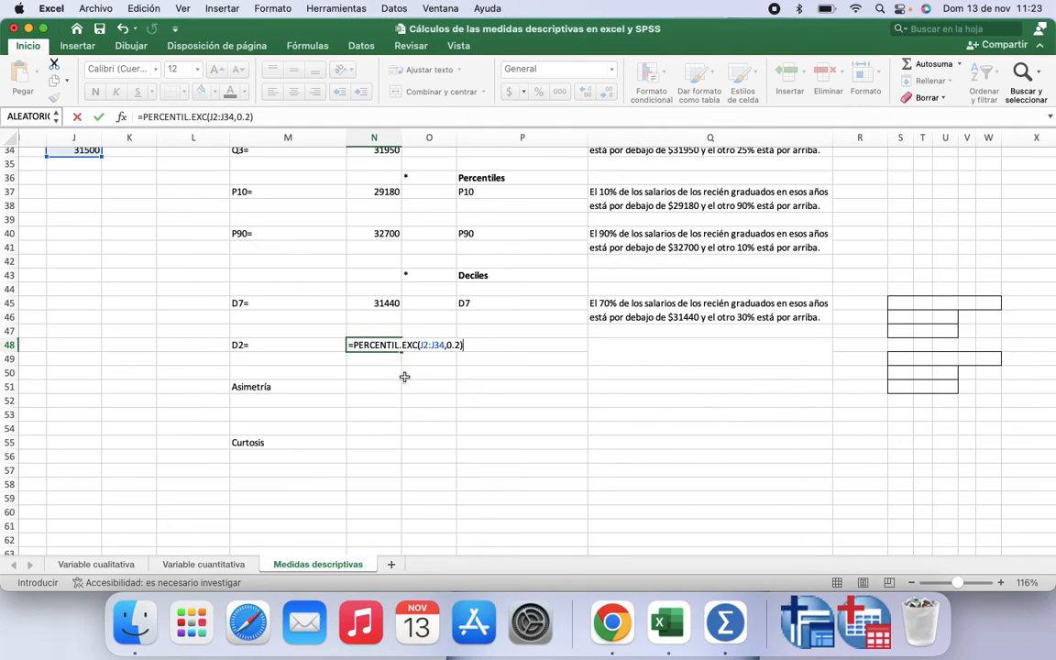
{"action": "key", "text": "Return"}
Step: Correct the amount in the D2 interpretation text in Q48 so it reads $30020
{"action": "left_click", "coordinate": [627, 351]}
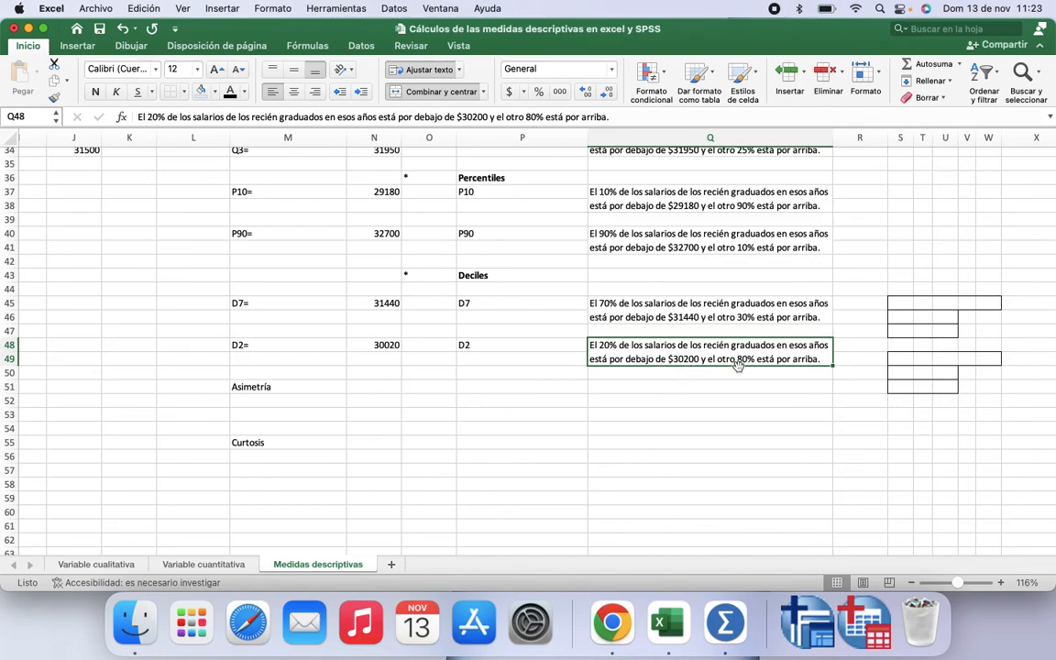
{"action": "double_click", "coordinate": [686, 361]}
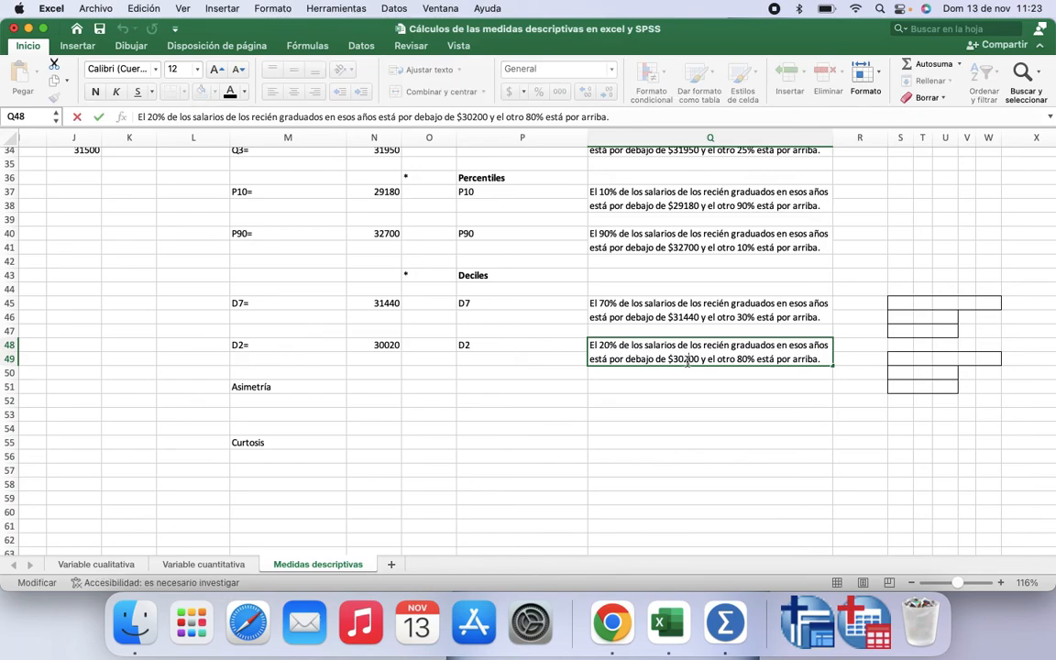
{"action": "key", "text": "BackSpace"}
{"action": "type", "text": "0"}
{"action": "left_click", "coordinate": [718, 380]}
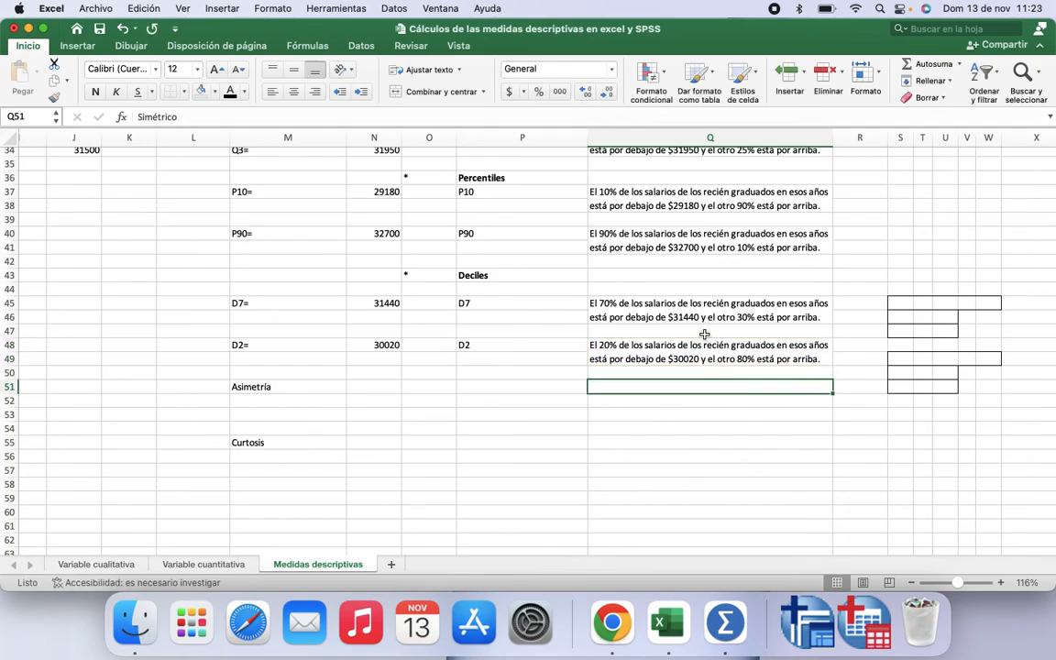
Step: Examine the coefficient of skewness value in the descriptive statistics table
{"action": "left_click", "coordinate": [371, 386]}
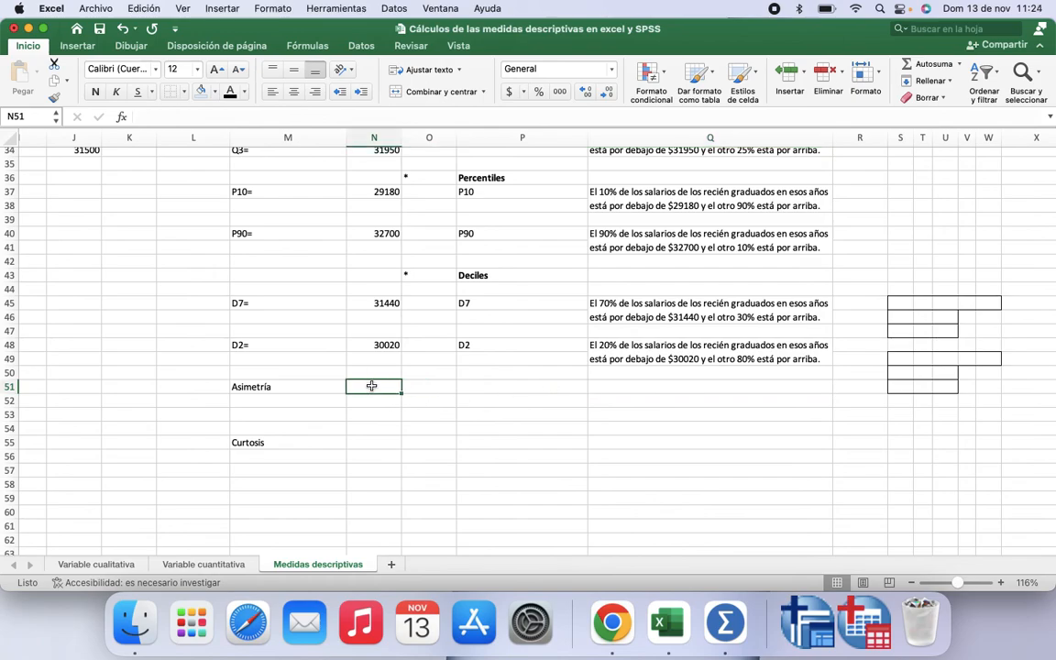
{"action": "scroll", "coordinate": [372, 386], "scroll_direction": "up", "scroll_amount": 10}
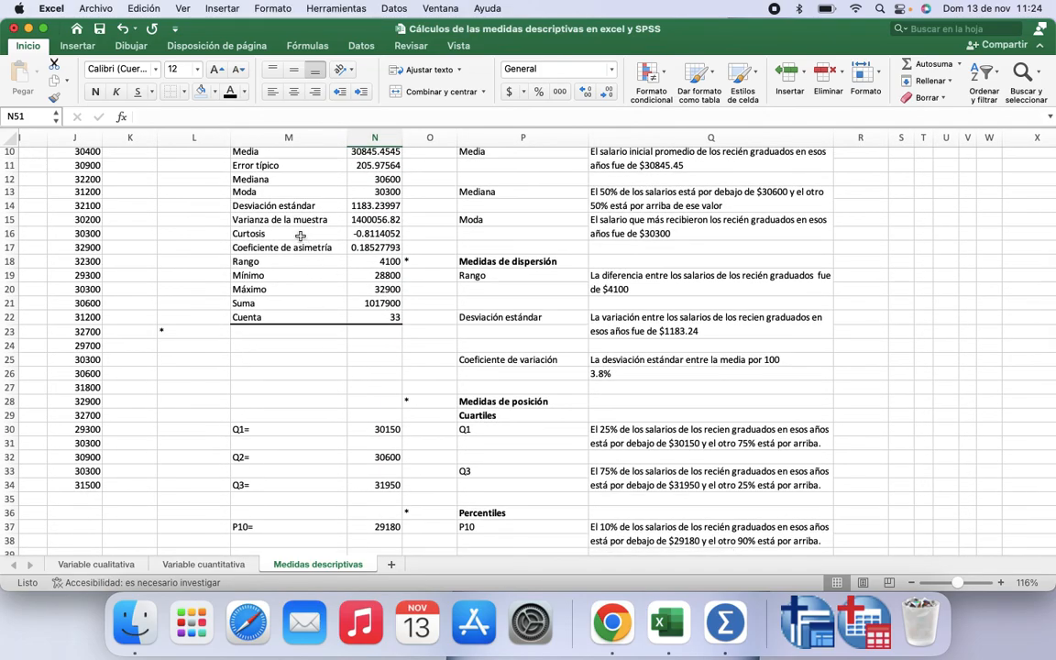
{"action": "scroll", "coordinate": [306, 240], "scroll_direction": "up", "scroll_amount": 1}
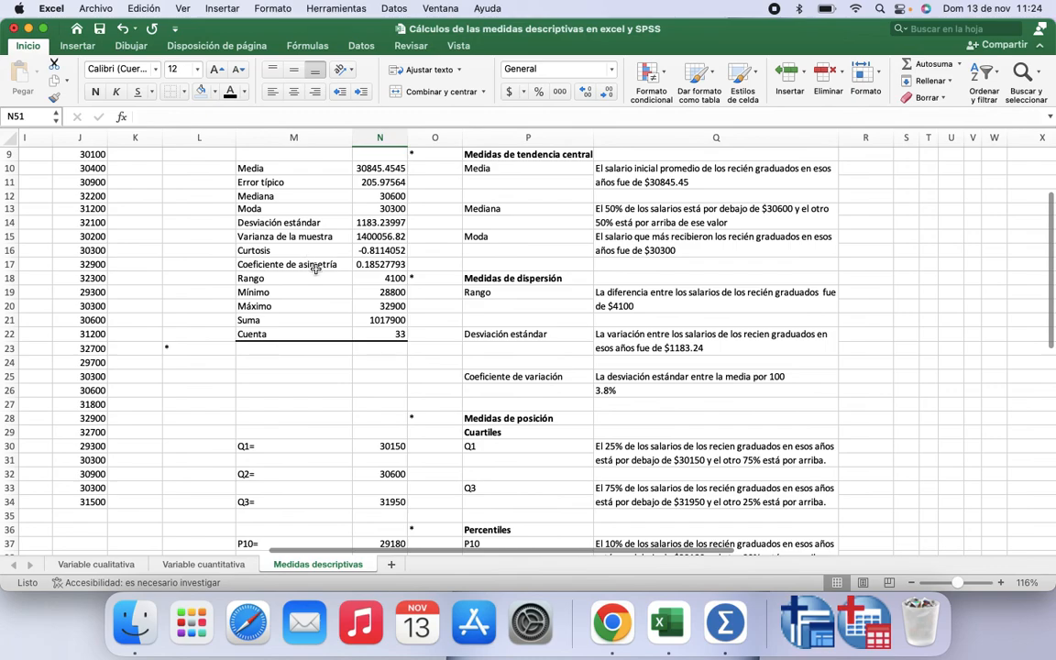
{"action": "left_click", "coordinate": [315, 264]}
{"action": "key", "text": "Right"}
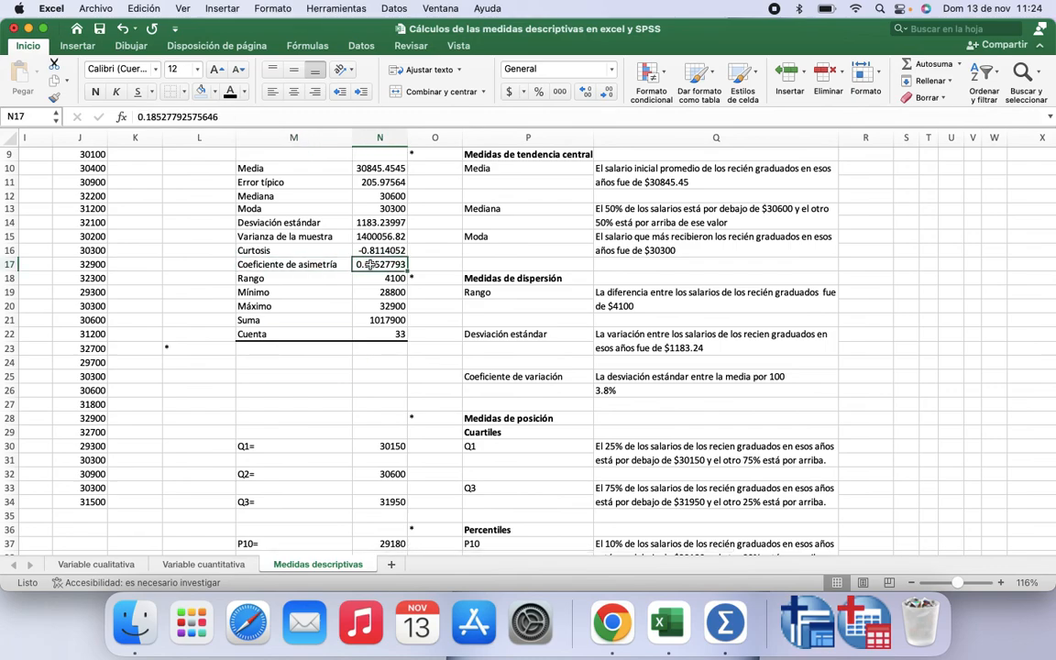
{"action": "scroll", "coordinate": [346, 296], "scroll_direction": "down", "scroll_amount": 9}
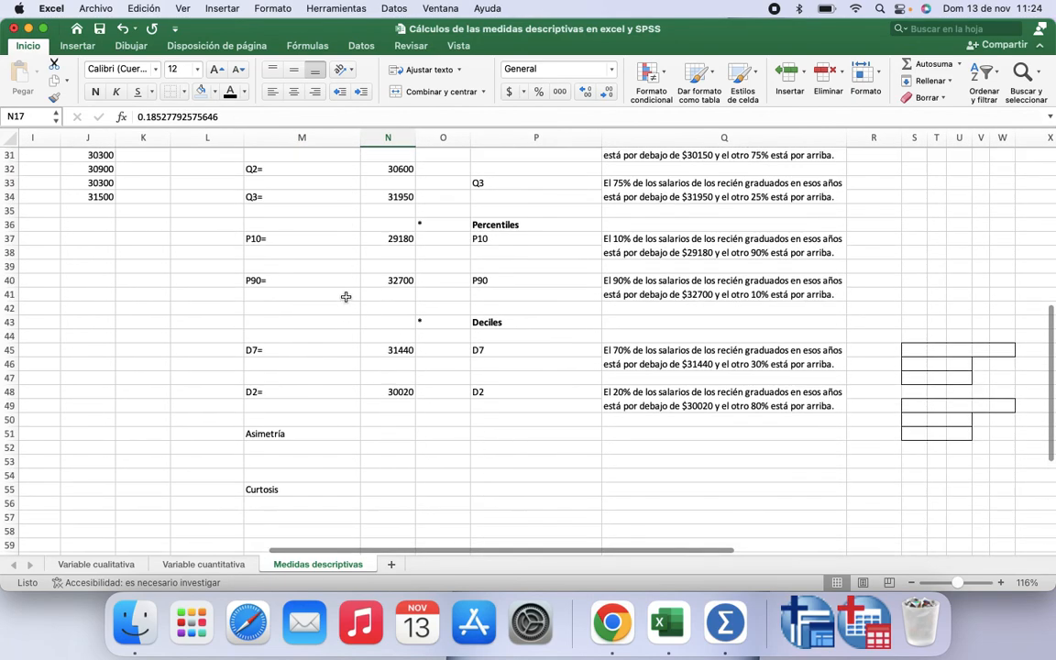
{"action": "left_click", "coordinate": [378, 365]}
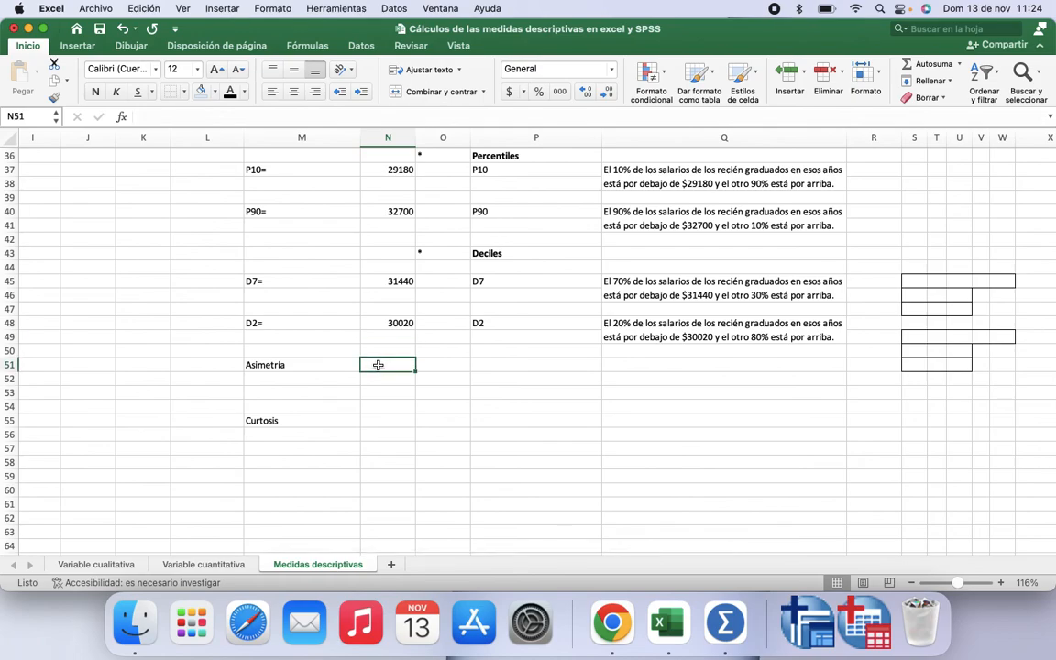
Step: Compute the skewness in N51 with =COEFICIENTE.ASIMETRIA(J2:J34) over the salary column
{"action": "type", "text": "="}
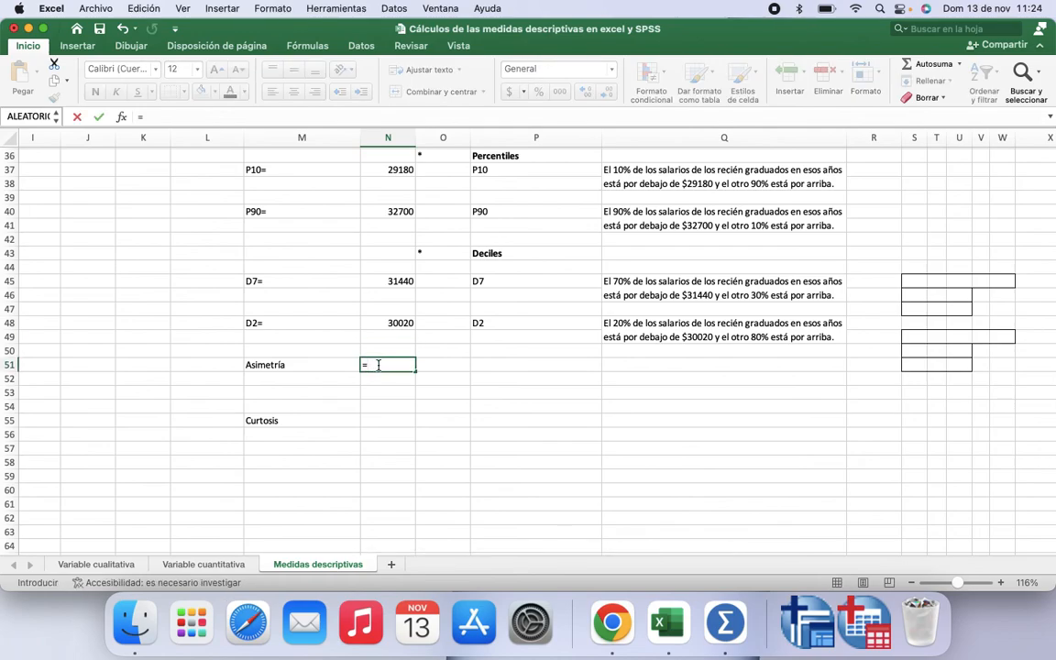
{"action": "type", "text": "coe"}
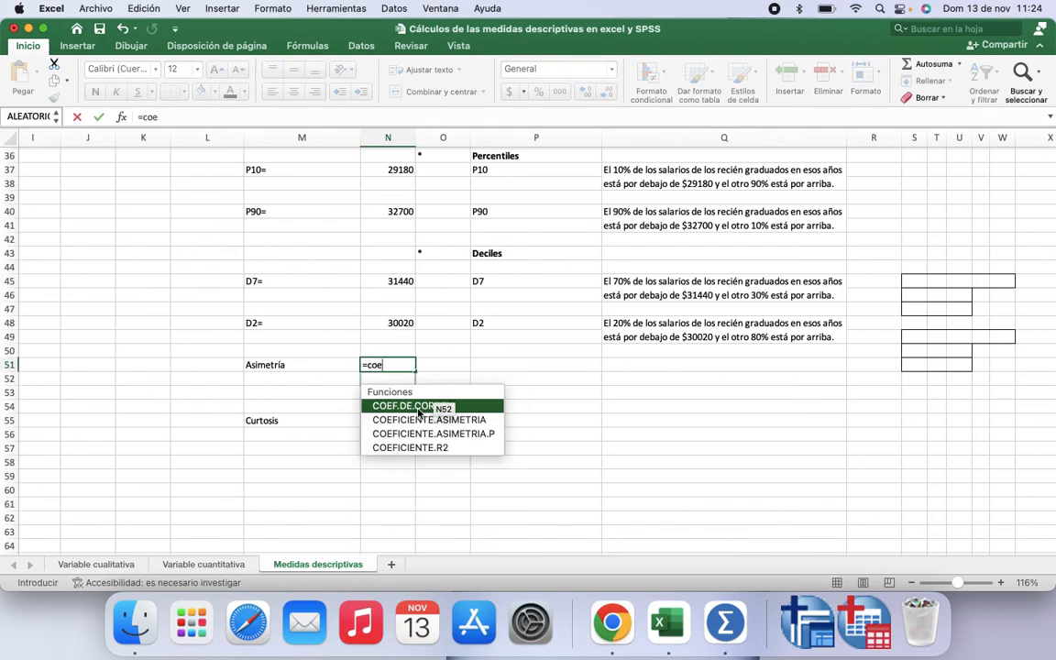
{"action": "double_click", "coordinate": [416, 421]}
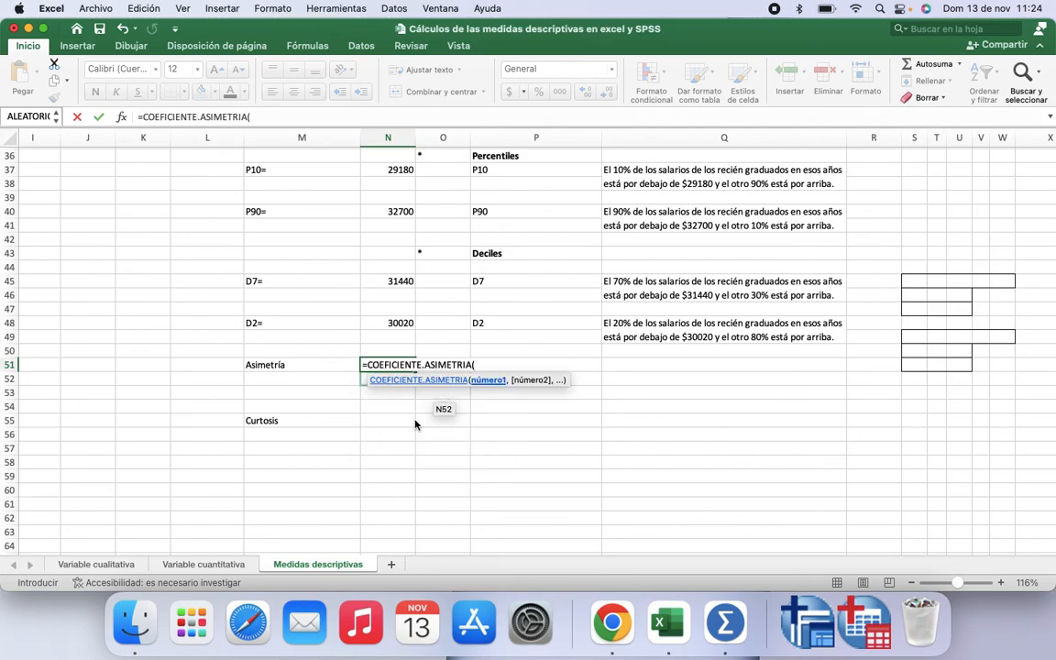
{"action": "scroll", "coordinate": [325, 266], "scroll_direction": "up", "scroll_amount": 10}
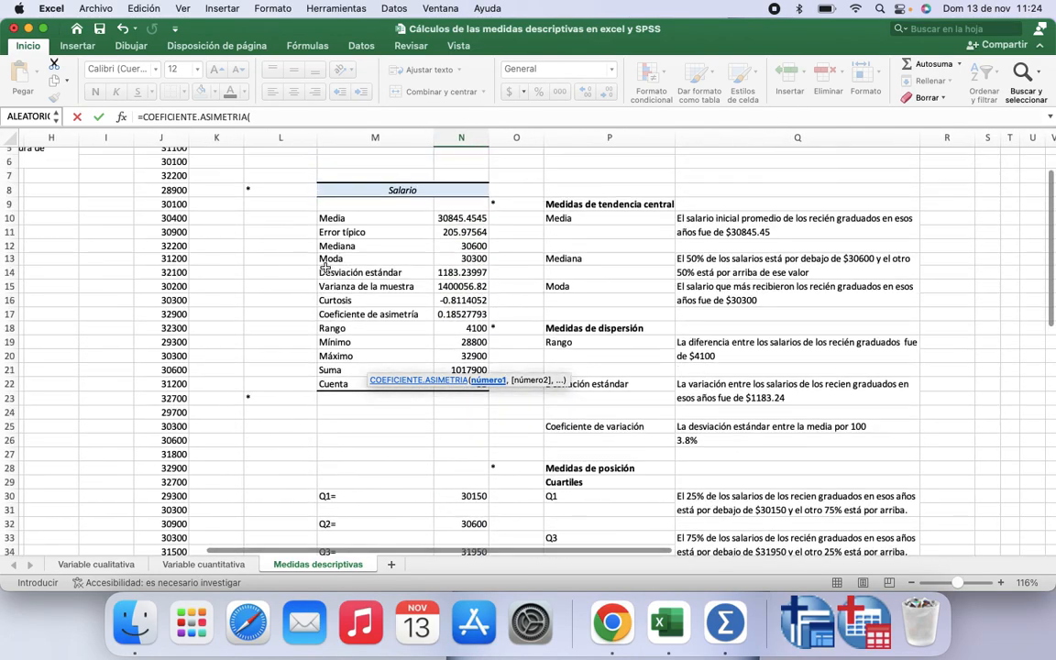
{"action": "scroll", "coordinate": [325, 266], "scroll_direction": "up", "scroll_amount": 3}
{"action": "left_click_drag", "start_coordinate": [163, 168], "coordinate": [174, 516]}
{"action": "scroll", "coordinate": [357, 458], "scroll_direction": "down", "scroll_amount": 10}
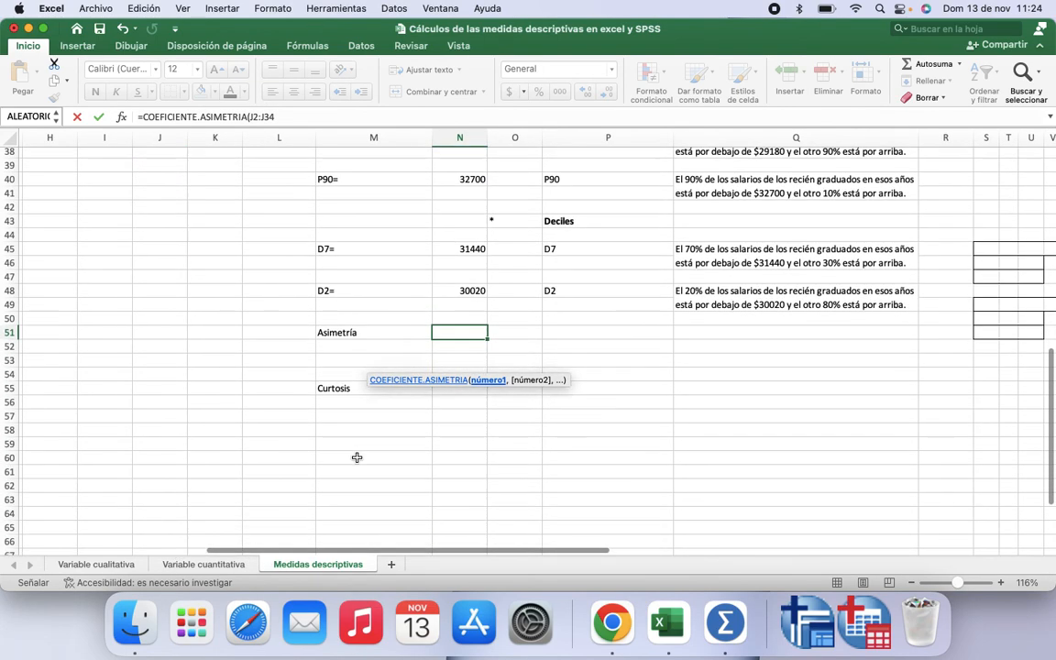
{"action": "type", "text": ","}
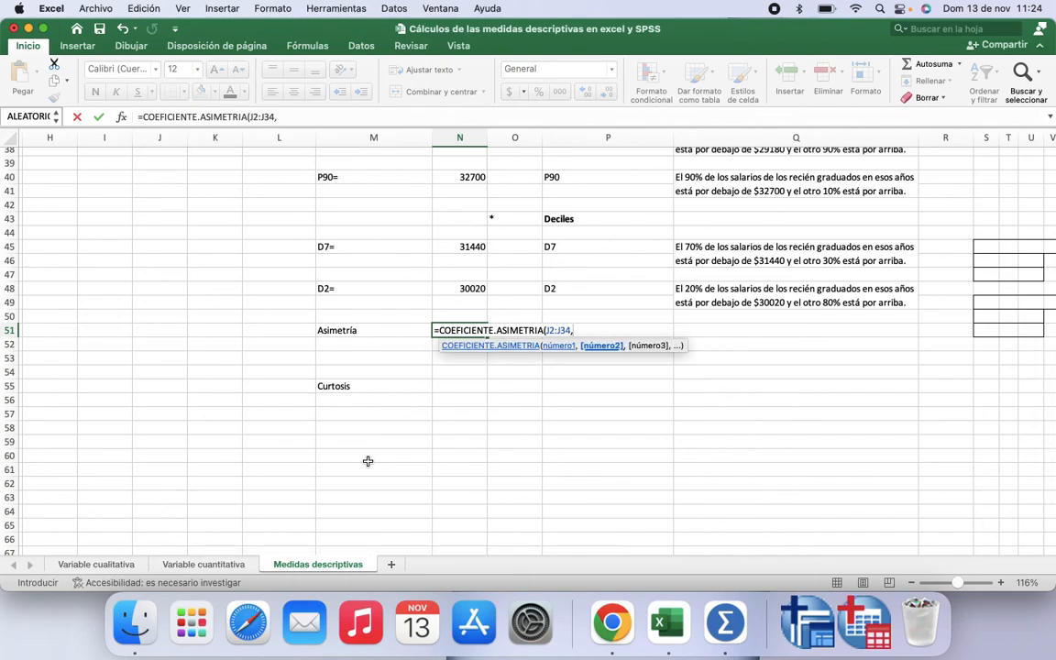
{"action": "key", "text": "BackSpace"}
{"action": "type", "text": ")"}
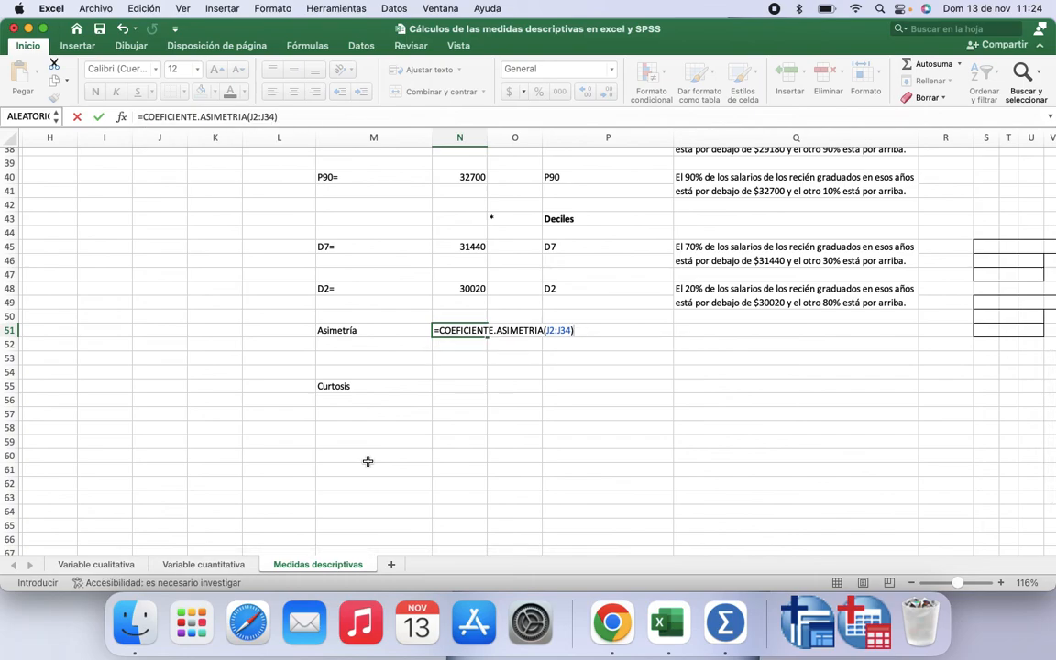
{"action": "key", "text": "Return"}
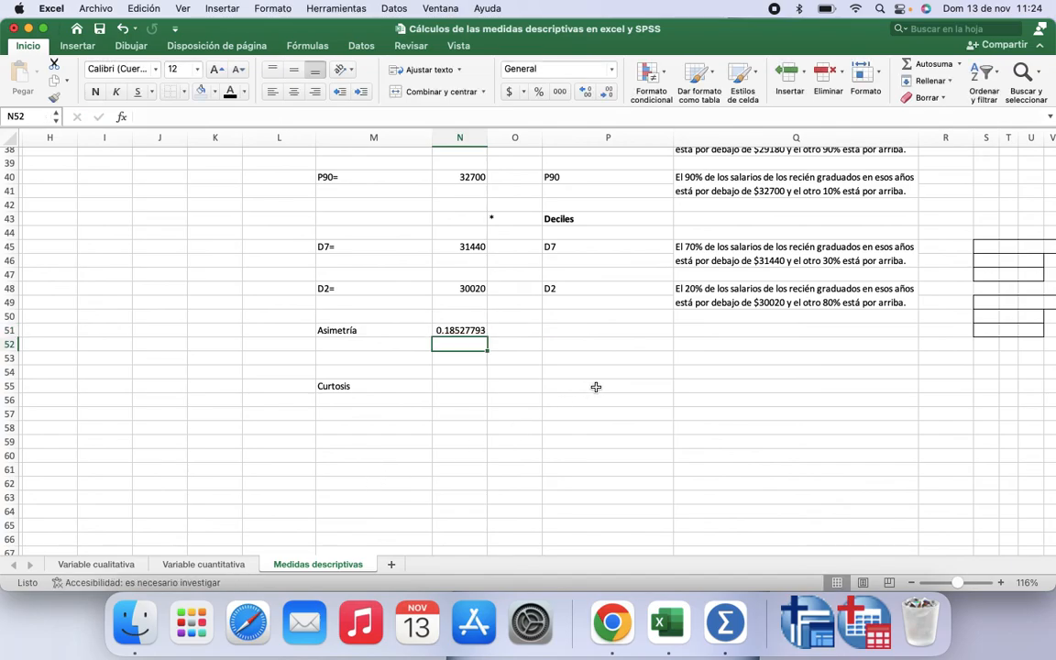
{"action": "scroll", "coordinate": [601, 383], "scroll_direction": "up", "scroll_amount": 5}
{"action": "scroll", "coordinate": [600, 383], "scroll_direction": "right", "scroll_amount": 3}
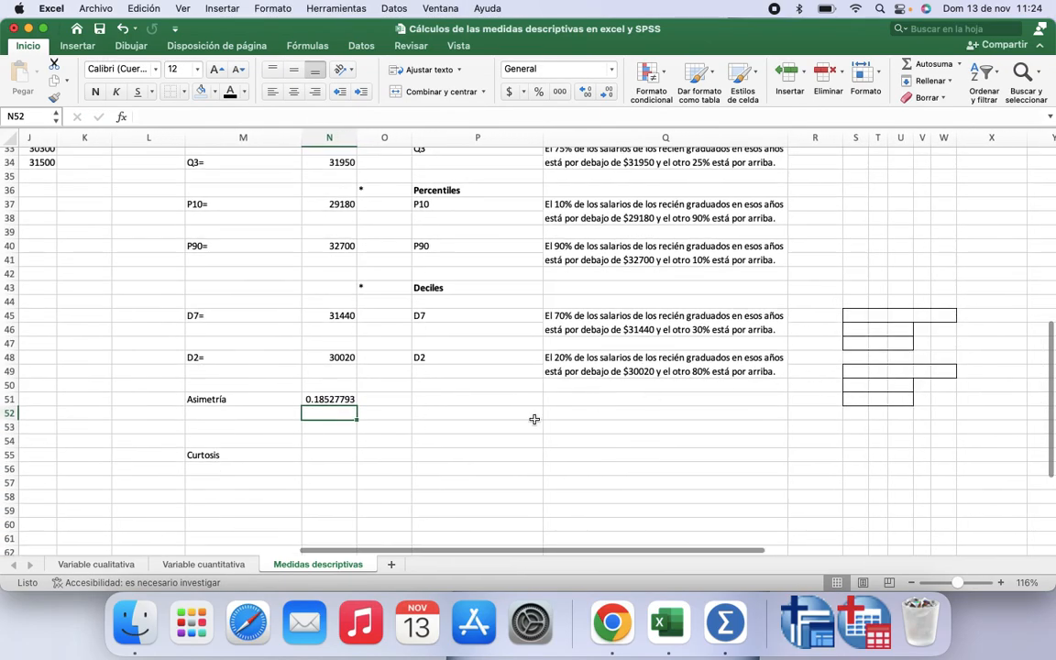
Step: Make the Asimetría and Curtosis labels in P51:P57 visible by applying a black font colour
{"action": "left_click_drag", "start_coordinate": [494, 397], "coordinate": [495, 480]}
{"action": "left_click", "coordinate": [230, 92]}
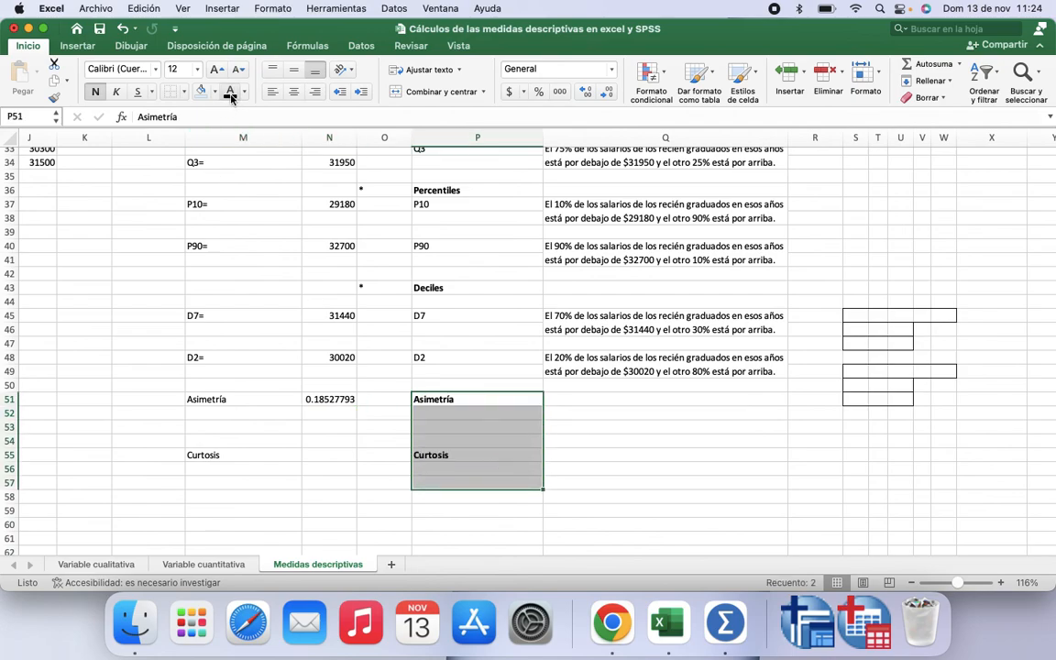
Step: Move the skewness criteria table to S51:W53 and the kurtosis criteria table to S55:W57
{"action": "left_click_drag", "start_coordinate": [853, 314], "coordinate": [947, 341]}
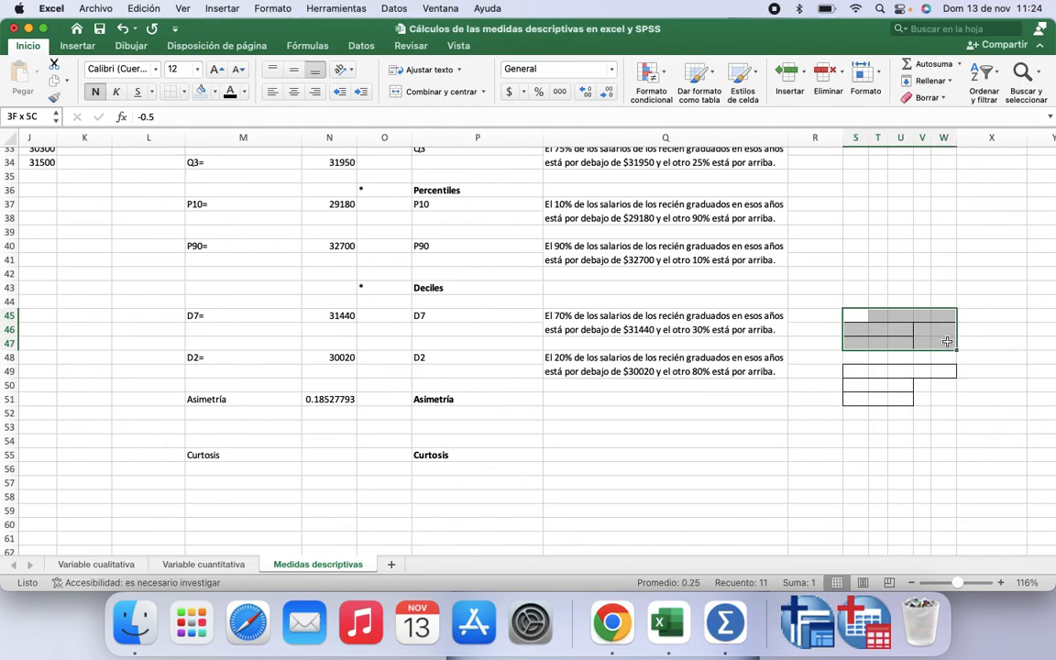
{"action": "left_click_drag", "start_coordinate": [858, 370], "coordinate": [905, 488]}
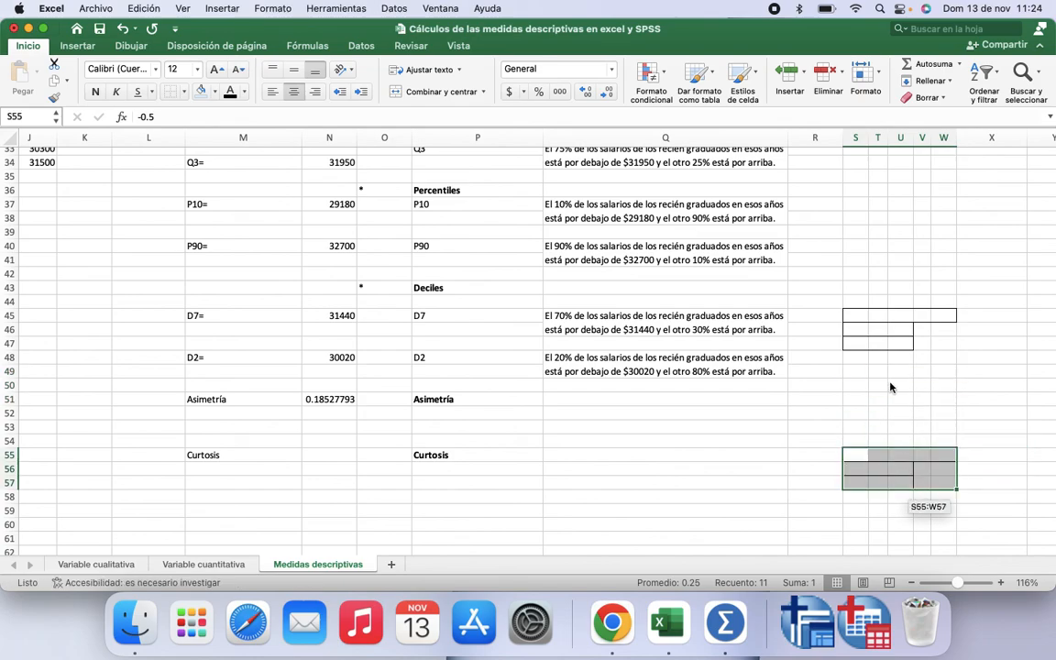
{"action": "left_click_drag", "start_coordinate": [860, 311], "coordinate": [940, 345]}
{"action": "left_click_drag", "start_coordinate": [856, 350], "coordinate": [865, 429]}
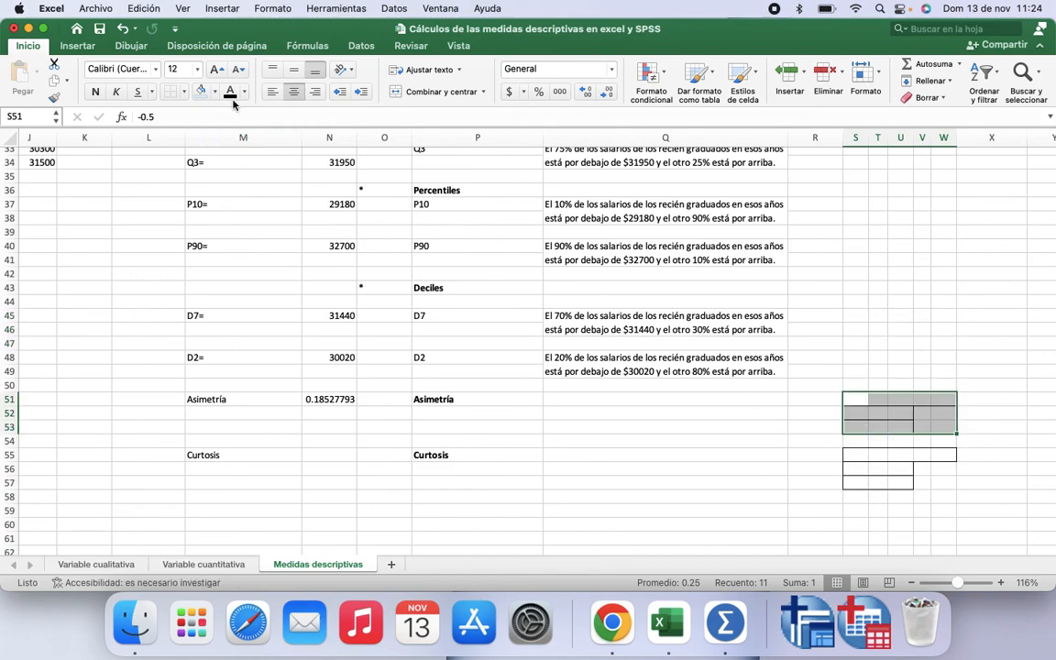
Step: Check the coefficient of skewness in the descriptive statistics table against the skewness criteria
{"action": "left_click", "coordinate": [566, 397]}
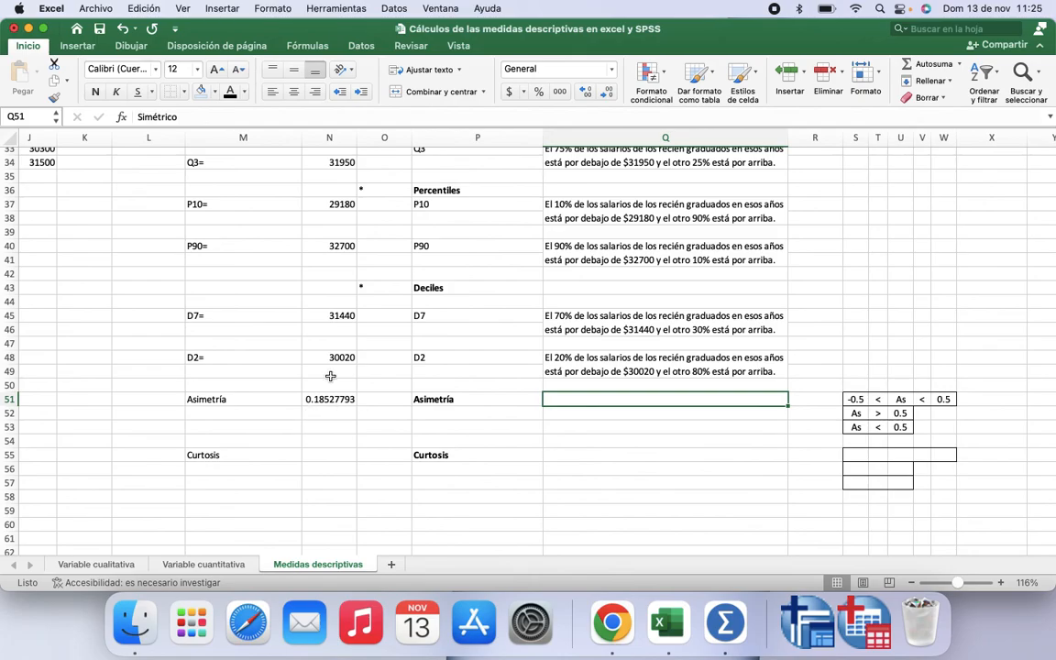
{"action": "scroll", "coordinate": [322, 315], "scroll_direction": "up", "scroll_amount": 3}
{"action": "scroll", "coordinate": [321, 316], "scroll_direction": "up", "scroll_amount": 8}
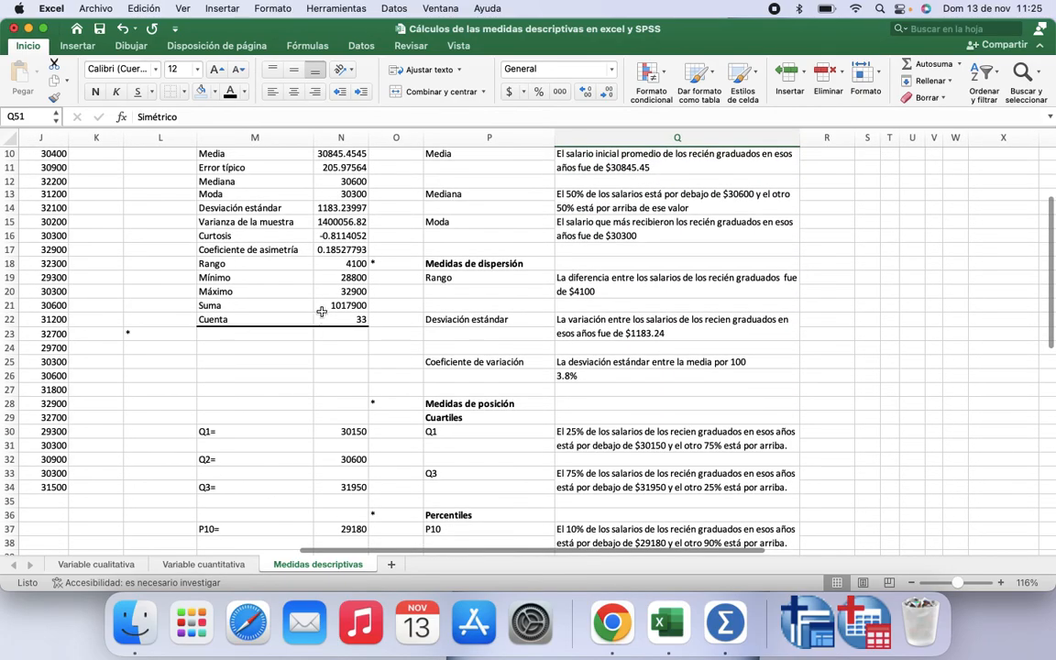
{"action": "left_click", "coordinate": [341, 250]}
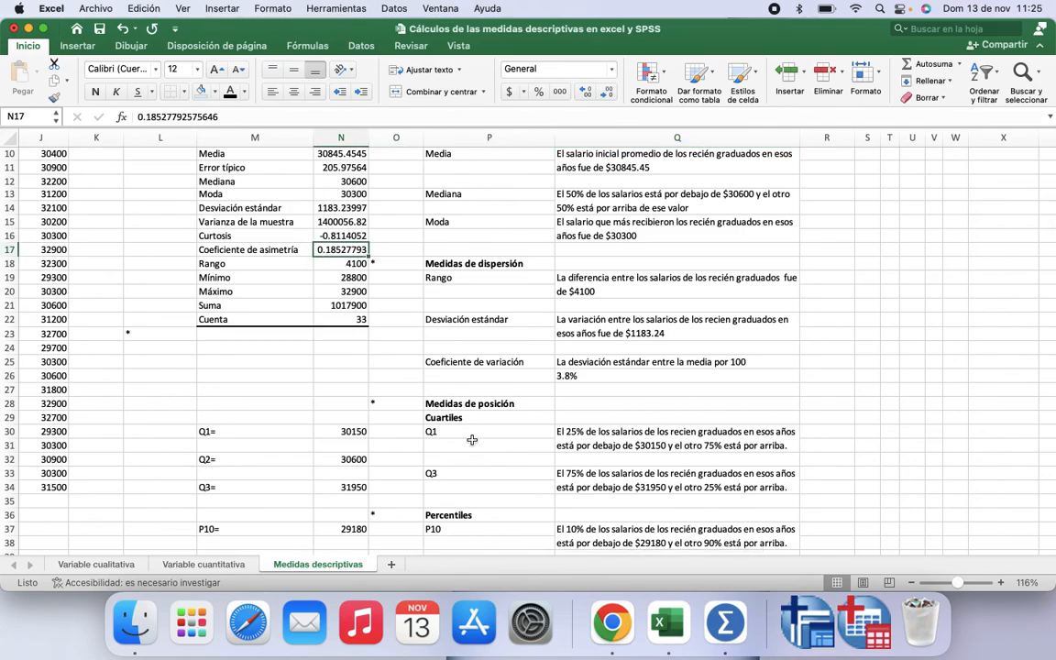
{"action": "scroll", "coordinate": [472, 438], "scroll_direction": "down", "scroll_amount": 10}
{"action": "scroll", "coordinate": [472, 440], "scroll_direction": "down", "scroll_amount": 1}
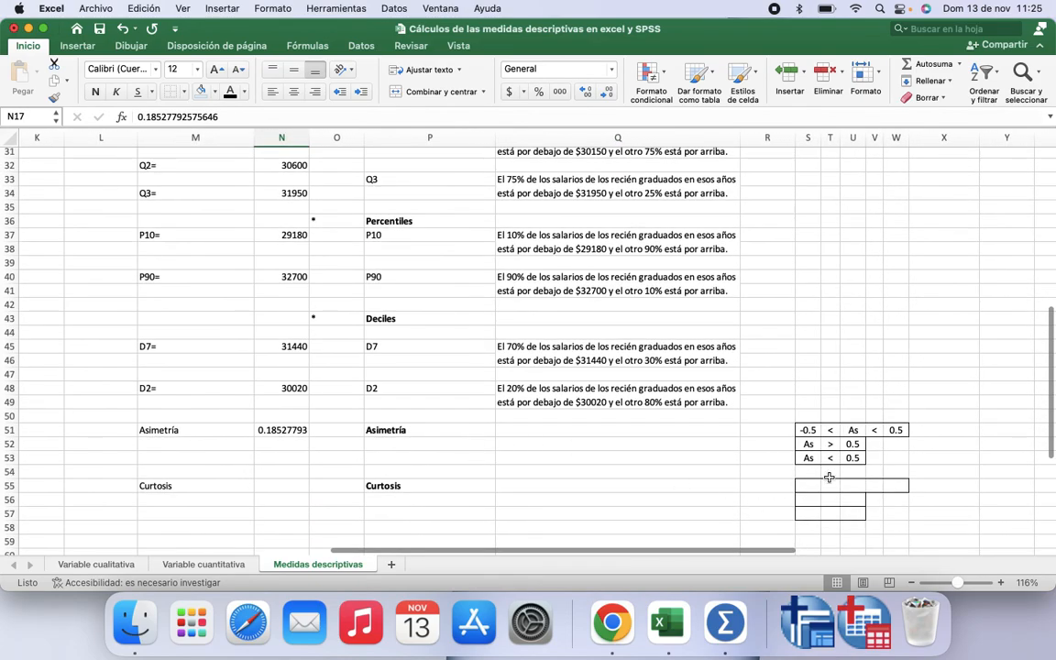
Step: Reveal the classification labels in column X with black font and move them beside the skewness and kurtosis criteria tables
{"action": "left_click", "coordinate": [852, 430]}
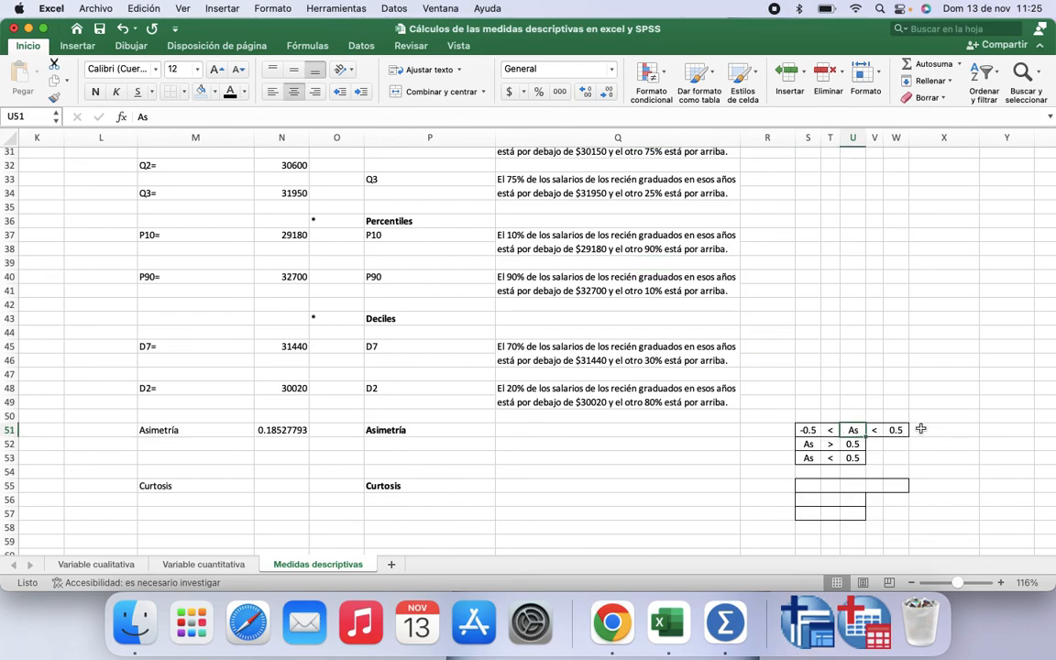
{"action": "left_click_drag", "start_coordinate": [937, 430], "coordinate": [939, 459]}
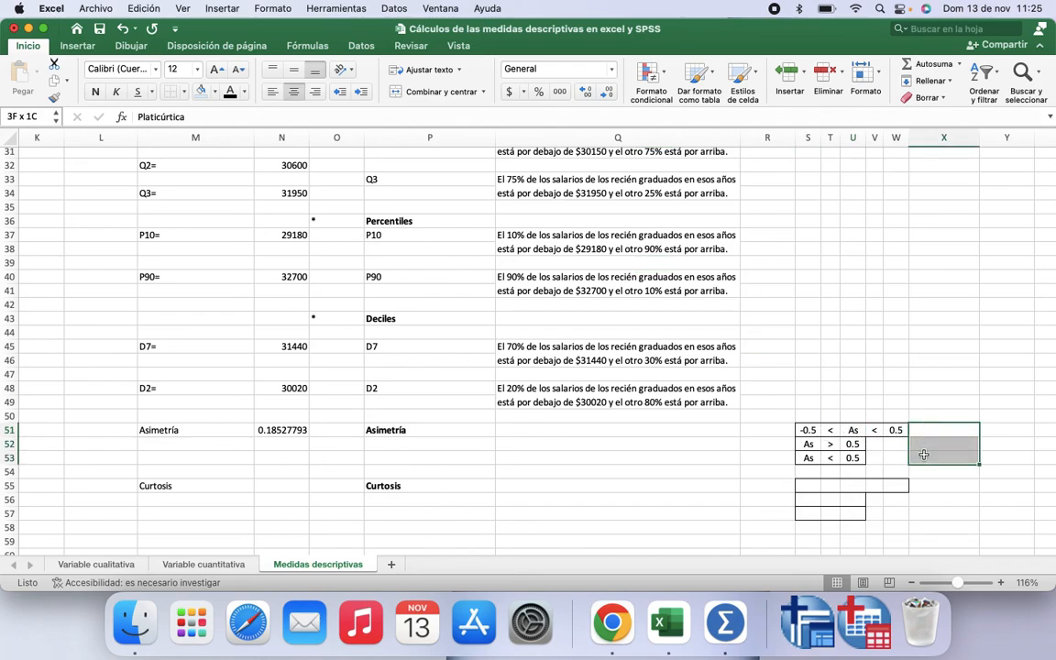
{"action": "left_click", "coordinate": [230, 93]}
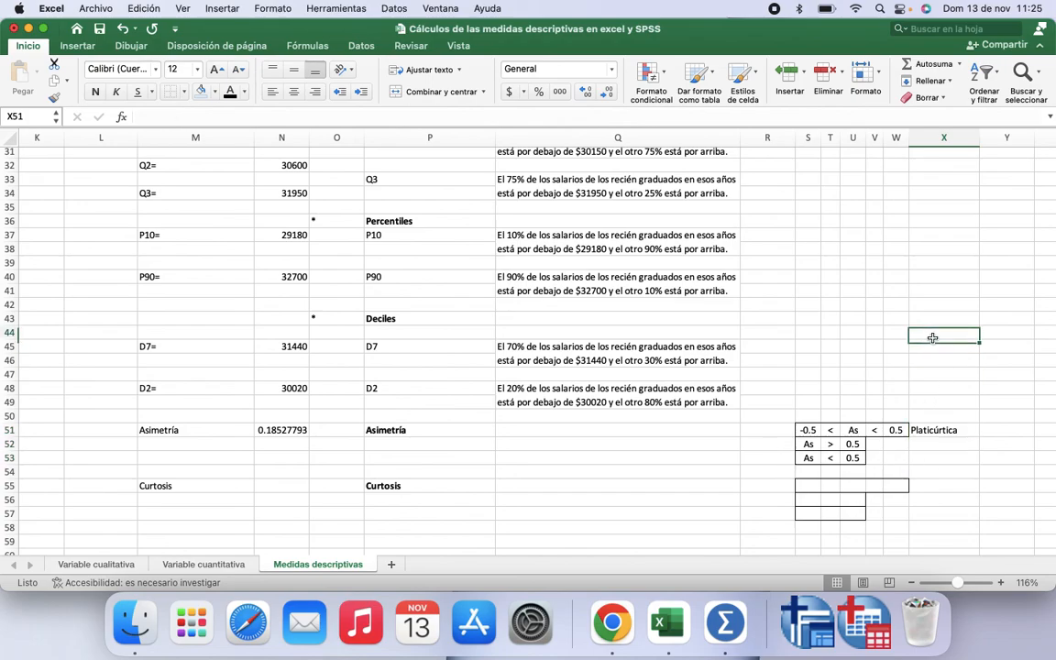
{"action": "left_click_drag", "start_coordinate": [938, 333], "coordinate": [938, 418]}
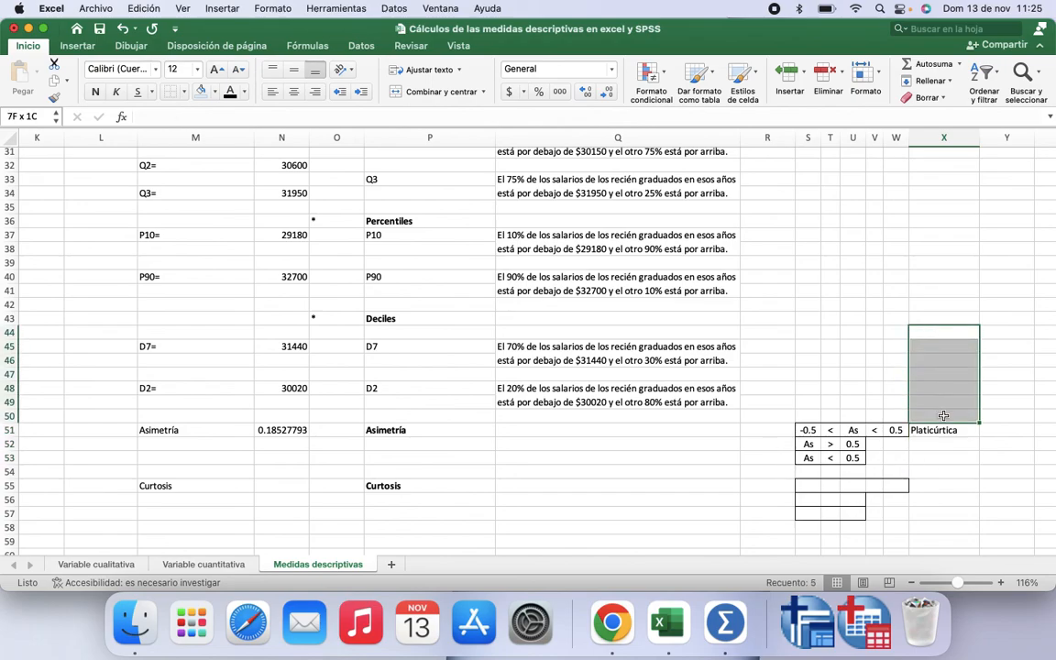
{"action": "left_click", "coordinate": [229, 94]}
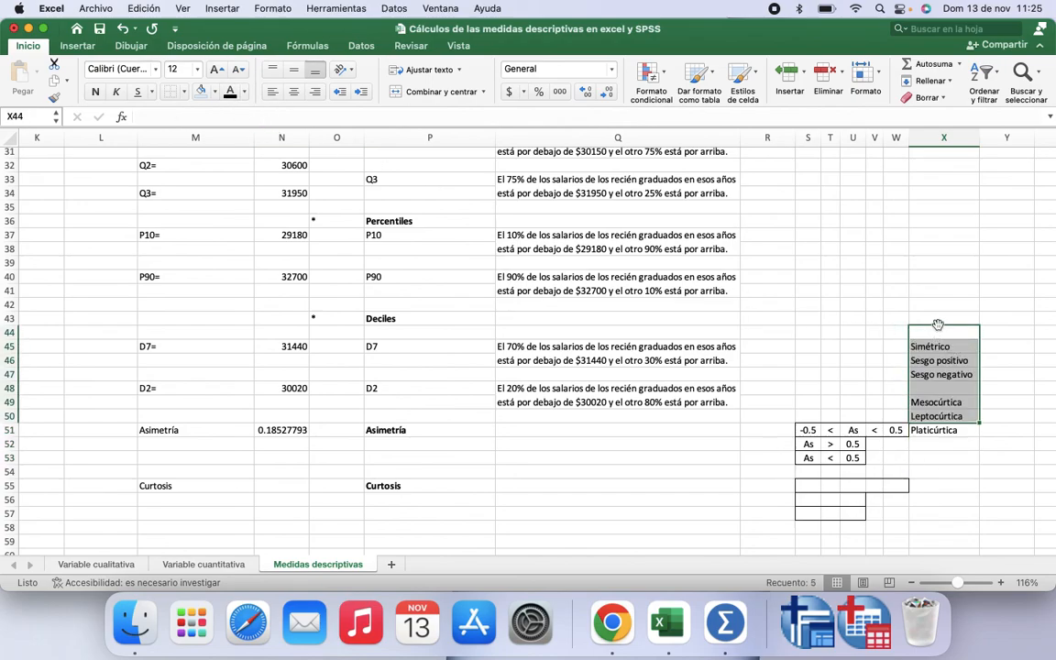
{"action": "left_click_drag", "start_coordinate": [937, 325], "coordinate": [945, 416]}
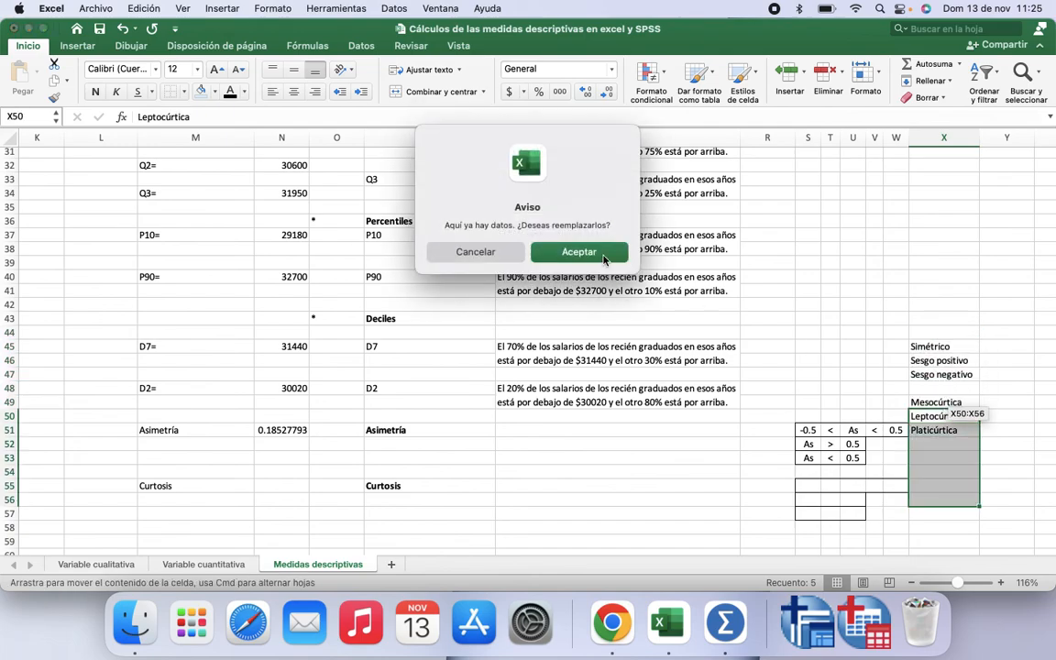
{"action": "left_click", "coordinate": [578, 252]}
{"action": "left_click", "coordinate": [824, 375]}
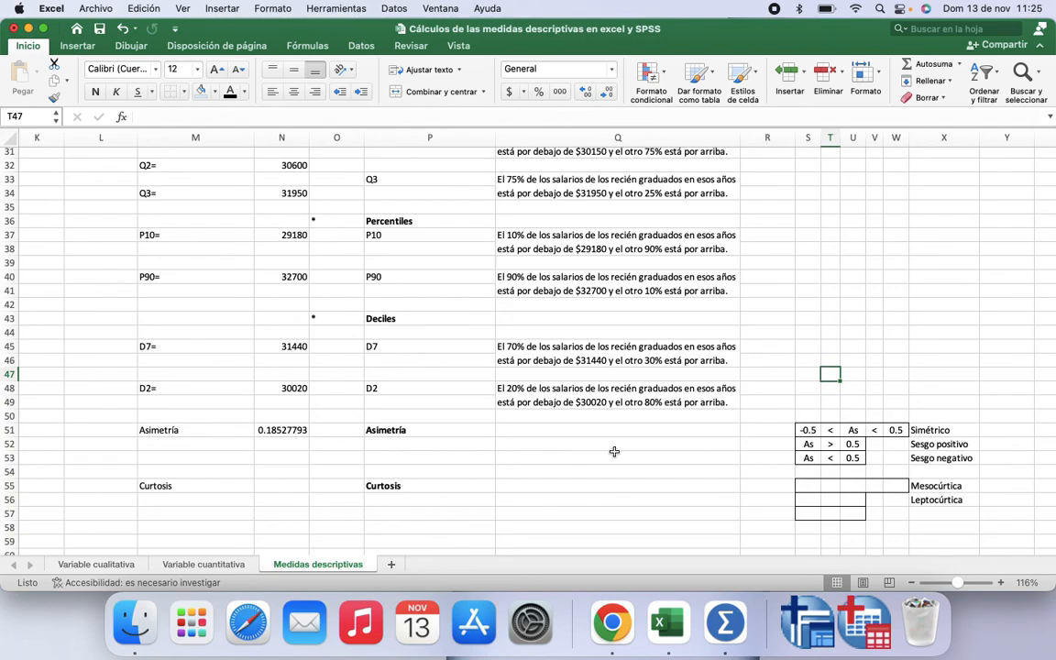
Step: Enter Simétrica as the skewness interpretation in Q51
{"action": "left_click", "coordinate": [532, 430]}
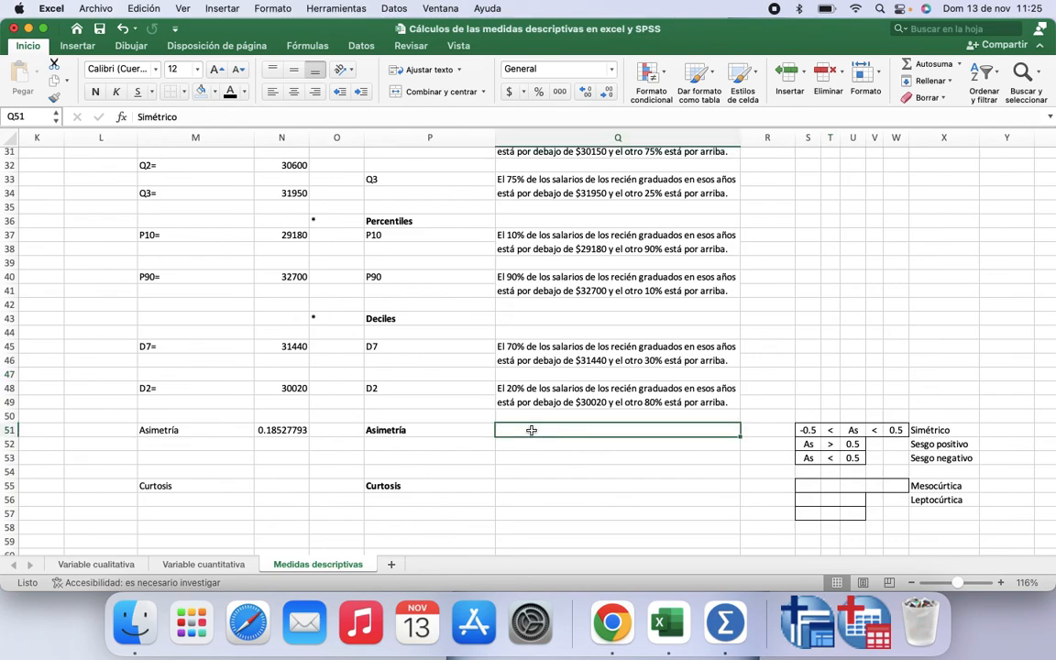
{"action": "type", "text": "S"}
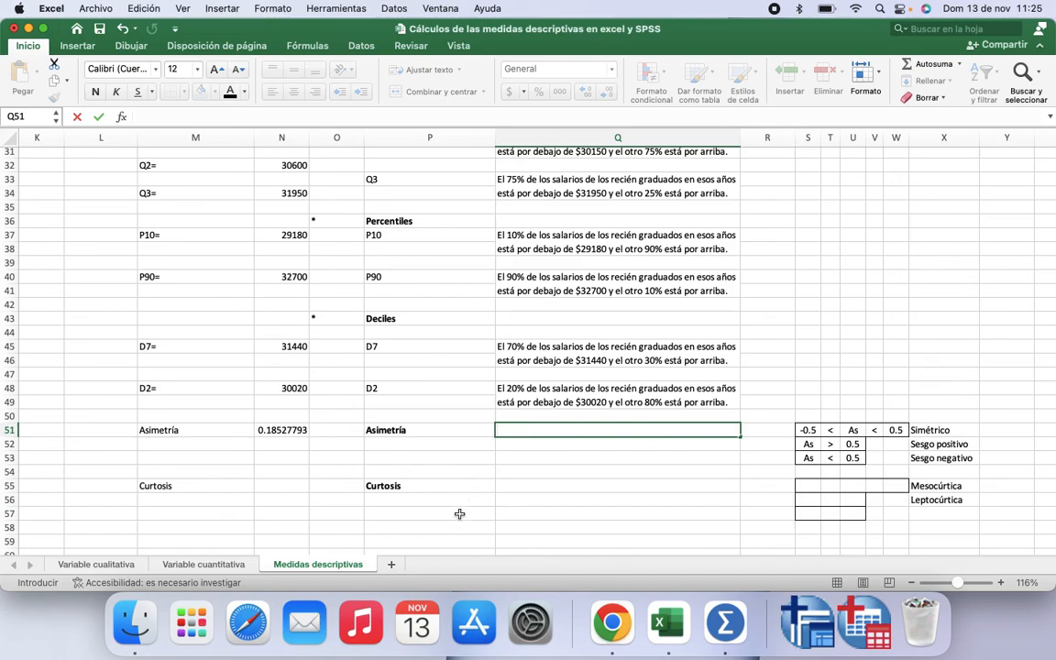
{"action": "left_click", "coordinate": [459, 514]}
{"action": "left_click", "coordinate": [541, 430]}
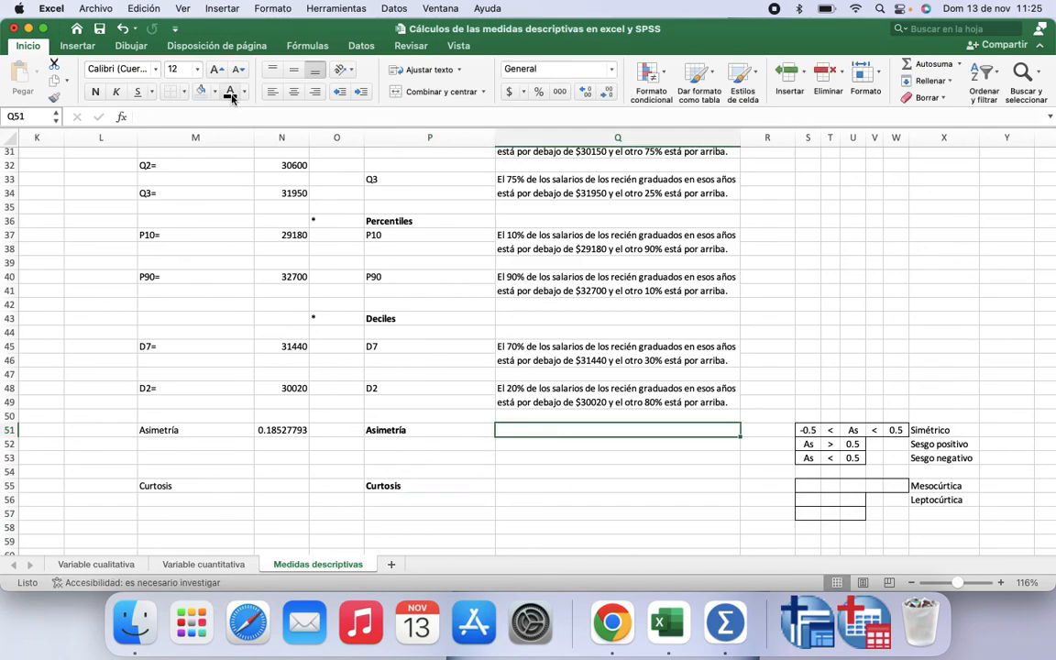
{"action": "left_click", "coordinate": [526, 444]}
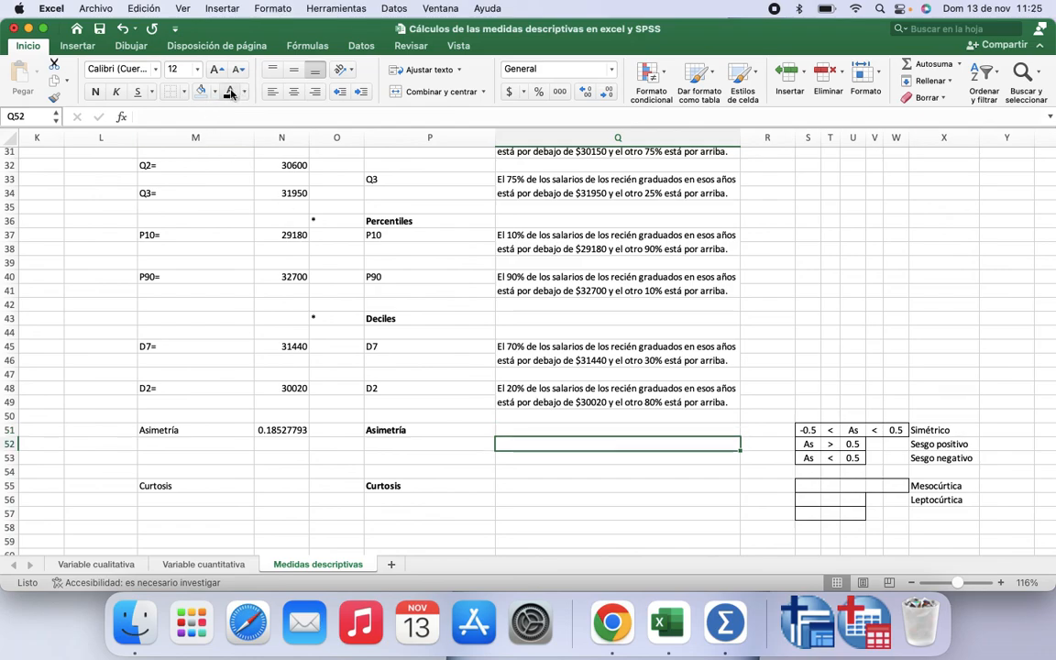
{"action": "left_click", "coordinate": [564, 419]}
{"action": "left_click", "coordinate": [557, 434]}
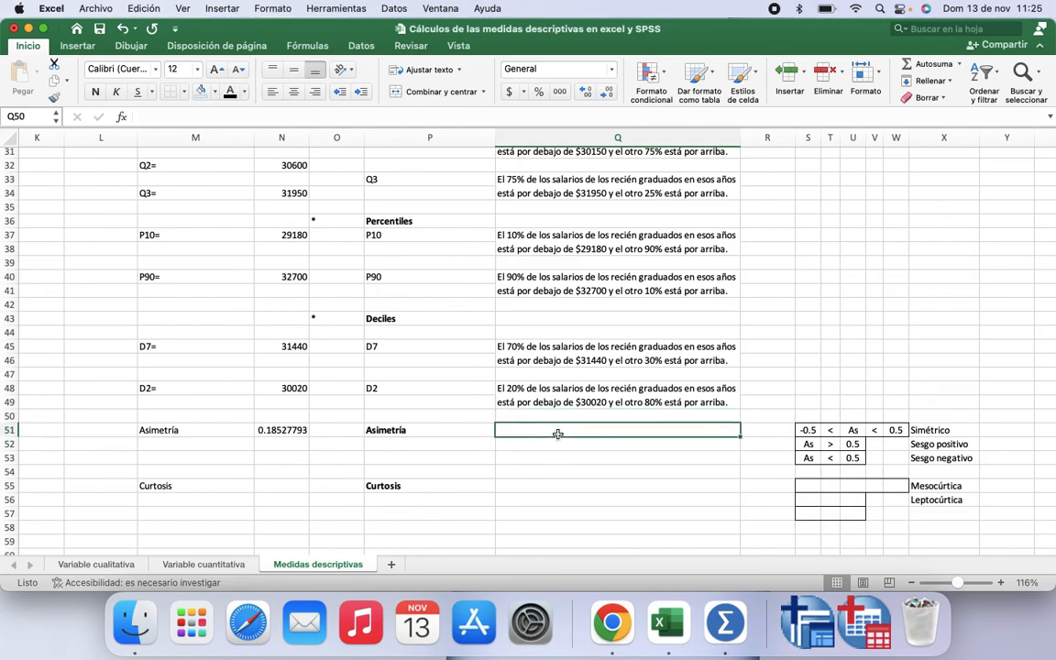
{"action": "type", "text": "Simétrica"}
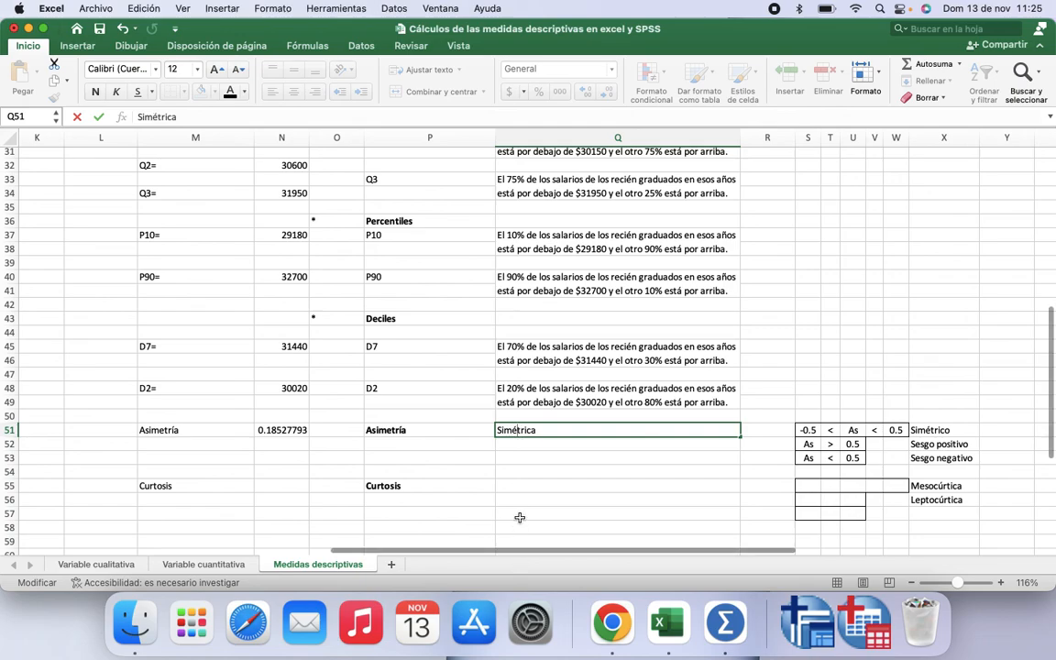
{"action": "left_click", "coordinate": [518, 473]}
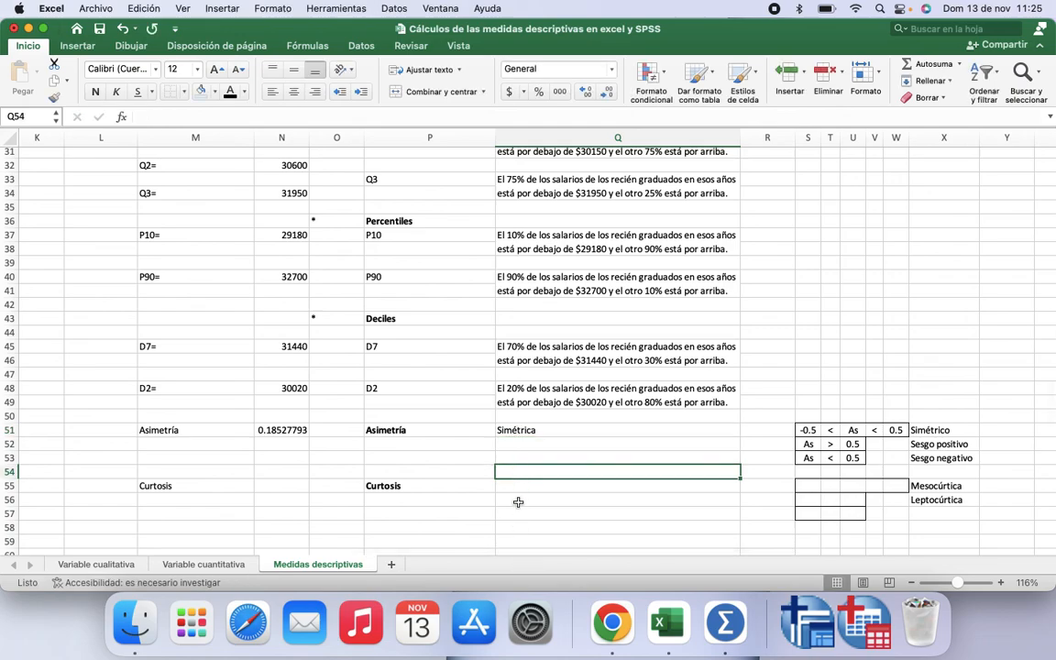
{"action": "left_click", "coordinate": [513, 486]}
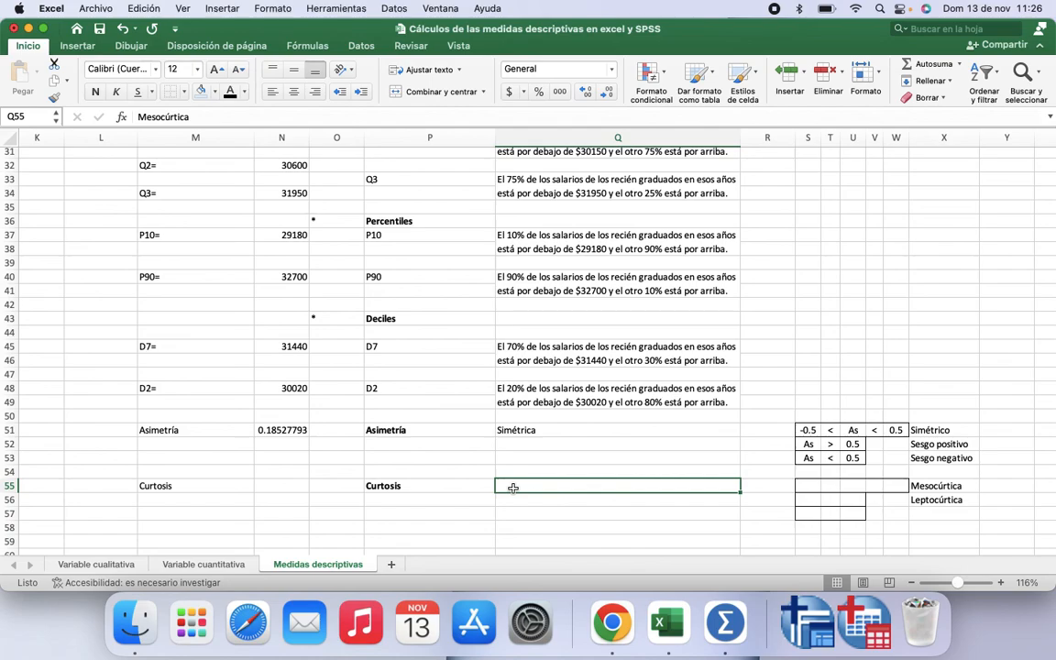
Step: Paste the criteria rows into S55:W57 to build the kurtosis criteria table with K comparisons
{"action": "left_click_drag", "start_coordinate": [805, 483], "coordinate": [889, 519]}
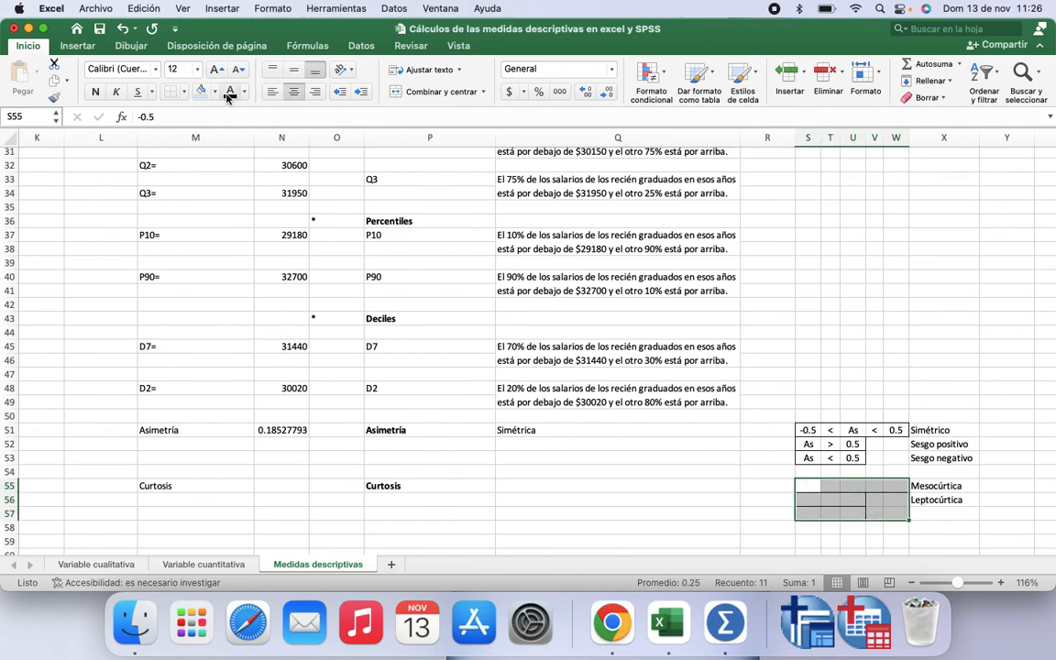
{"action": "type", "text": "-0.5\t<\tK\t<\t0.5 K\t>\t0.5 K\t<\t0.5"}
{"action": "left_click", "coordinate": [523, 485]}
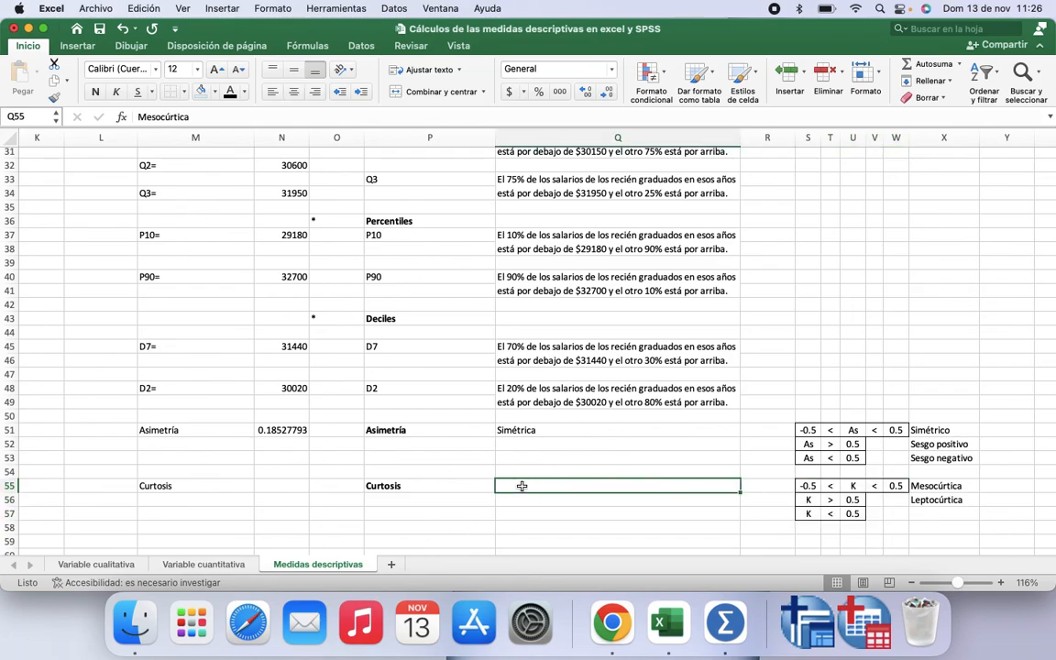
Step: Compute the kurtosis in N55 with the CURTOSIS function over the salary range J2:J44
{"action": "scroll", "coordinate": [424, 320], "scroll_direction": "up", "scroll_amount": 3}
{"action": "scroll", "coordinate": [424, 320], "scroll_direction": "up", "scroll_amount": 4}
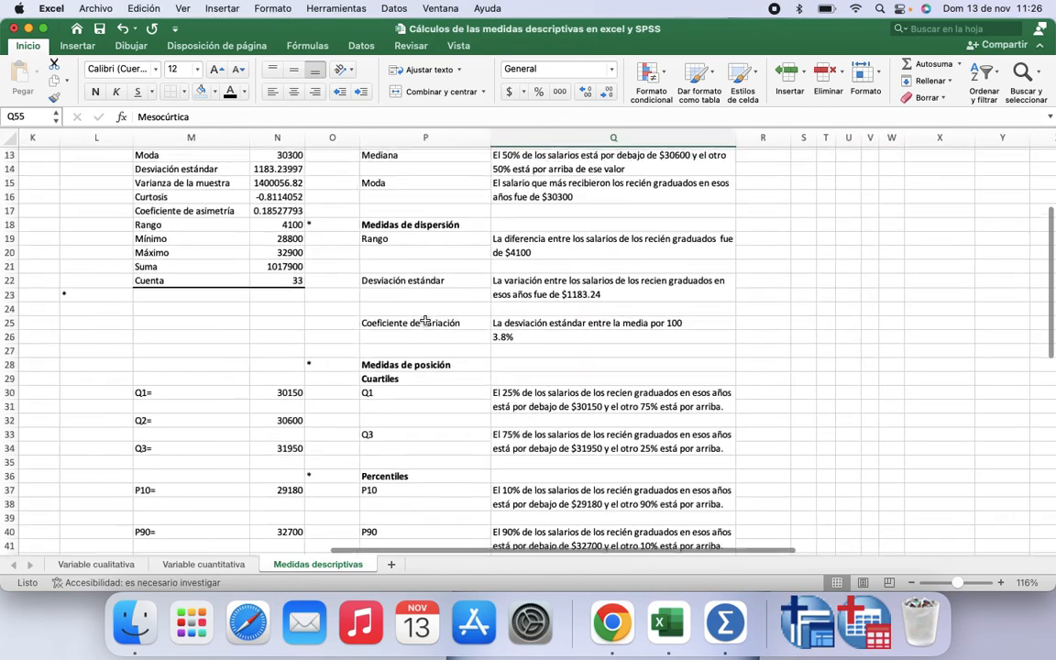
{"action": "left_click", "coordinate": [151, 197]}
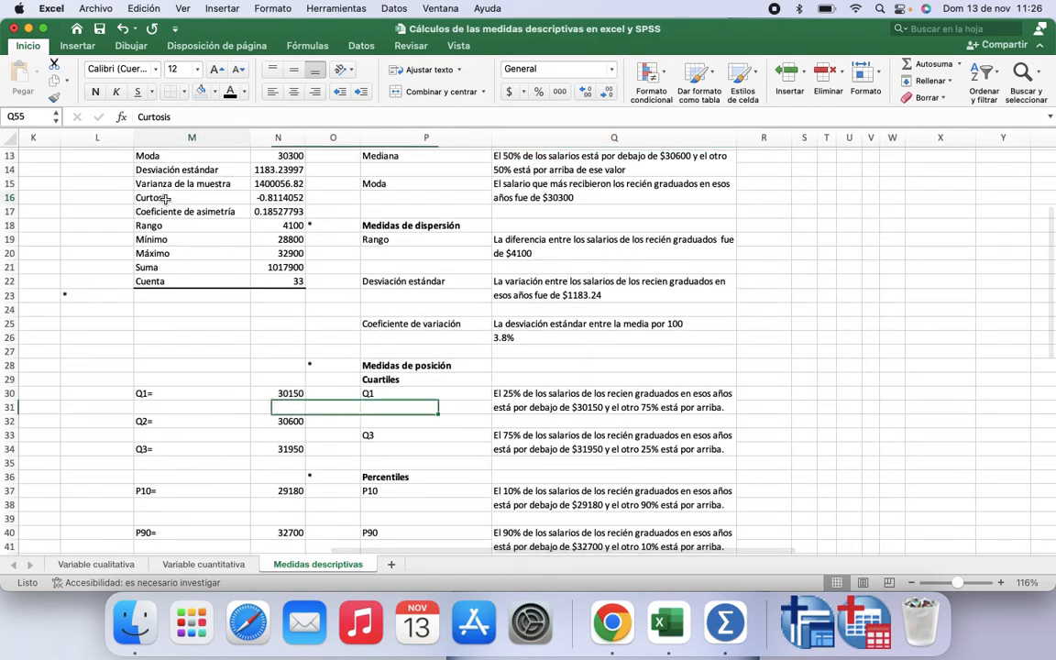
{"action": "left_click", "coordinate": [256, 197]}
{"action": "scroll", "coordinate": [394, 339], "scroll_direction": "down", "scroll_amount": 3}
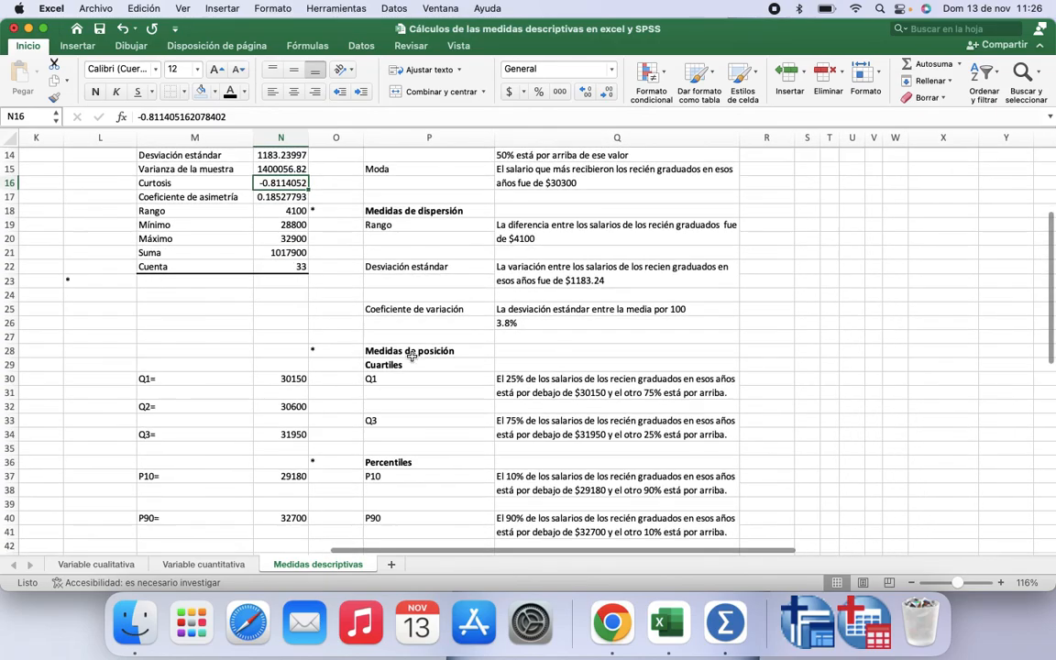
{"action": "scroll", "coordinate": [412, 355], "scroll_direction": "down", "scroll_amount": 6}
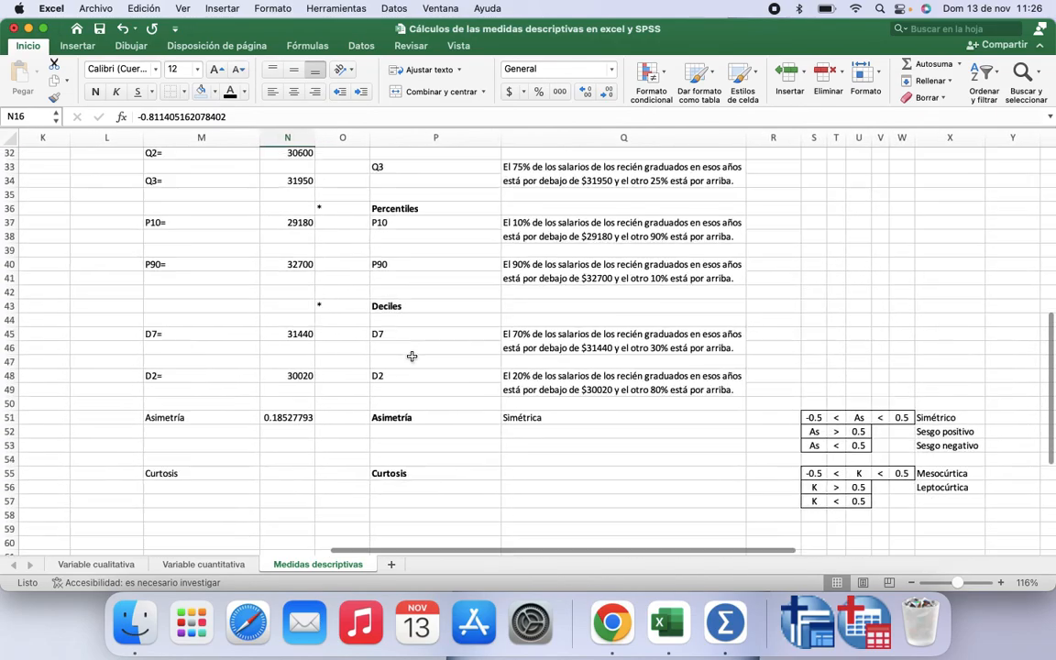
{"action": "left_click", "coordinate": [288, 475]}
{"action": "type", "text": "="}
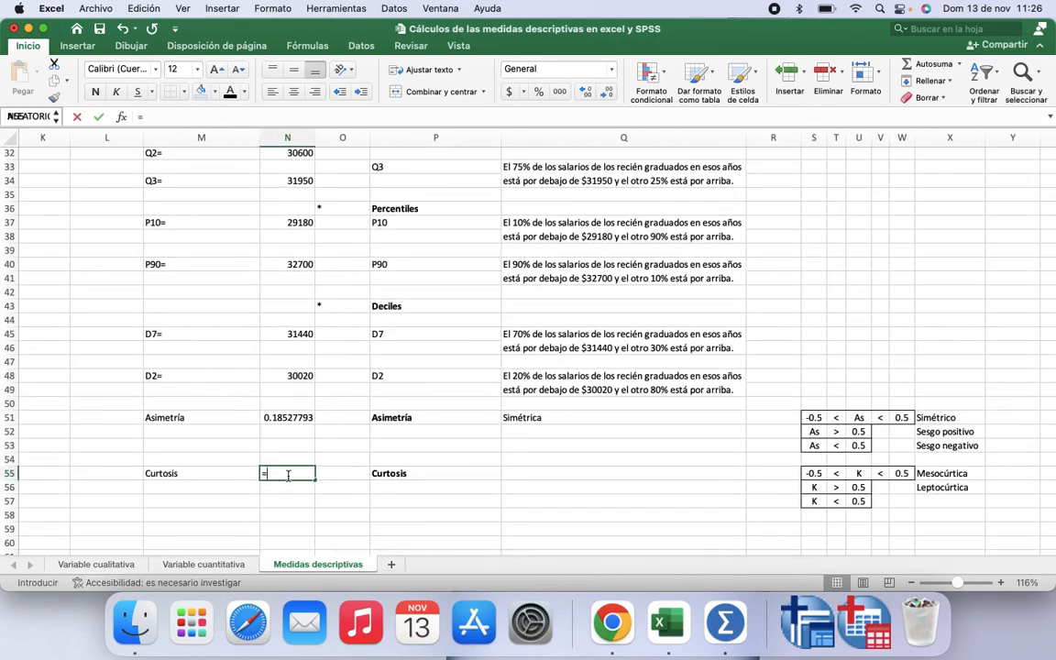
{"action": "type", "text": "cu"}
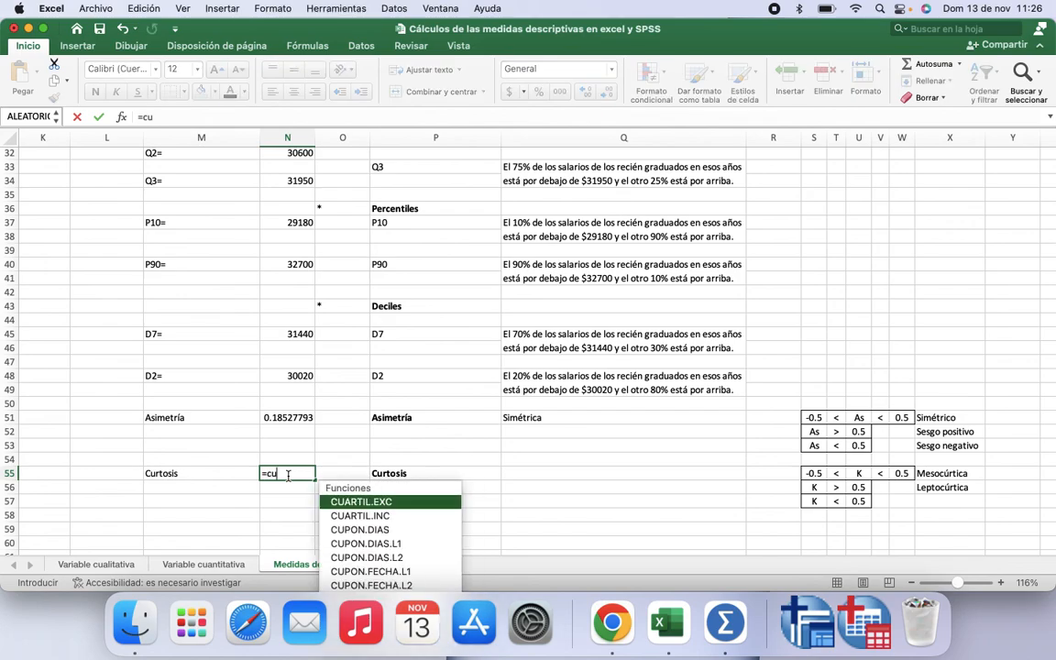
{"action": "type", "text": "r"}
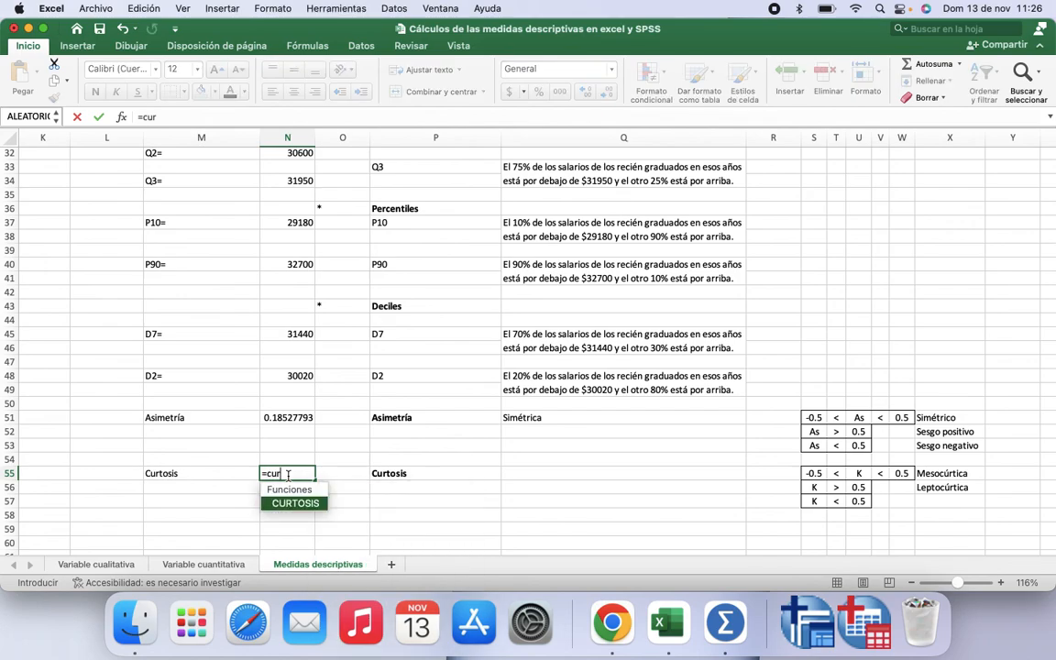
{"action": "double_click", "coordinate": [295, 504]}
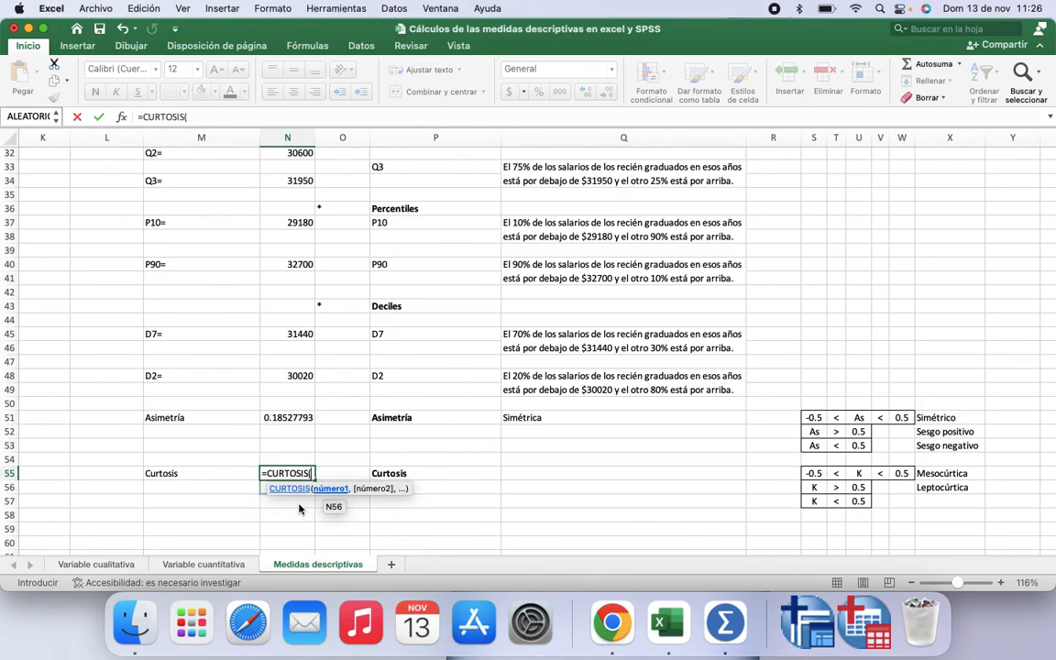
{"action": "scroll", "coordinate": [118, 276], "scroll_direction": "up", "scroll_amount": 10}
{"action": "scroll", "coordinate": [118, 276], "scroll_direction": "left", "scroll_amount": 5}
{"action": "scroll", "coordinate": [424, 205], "scroll_direction": "right", "scroll_amount": 2}
{"action": "scroll", "coordinate": [424, 205], "scroll_direction": "down", "scroll_amount": 1}
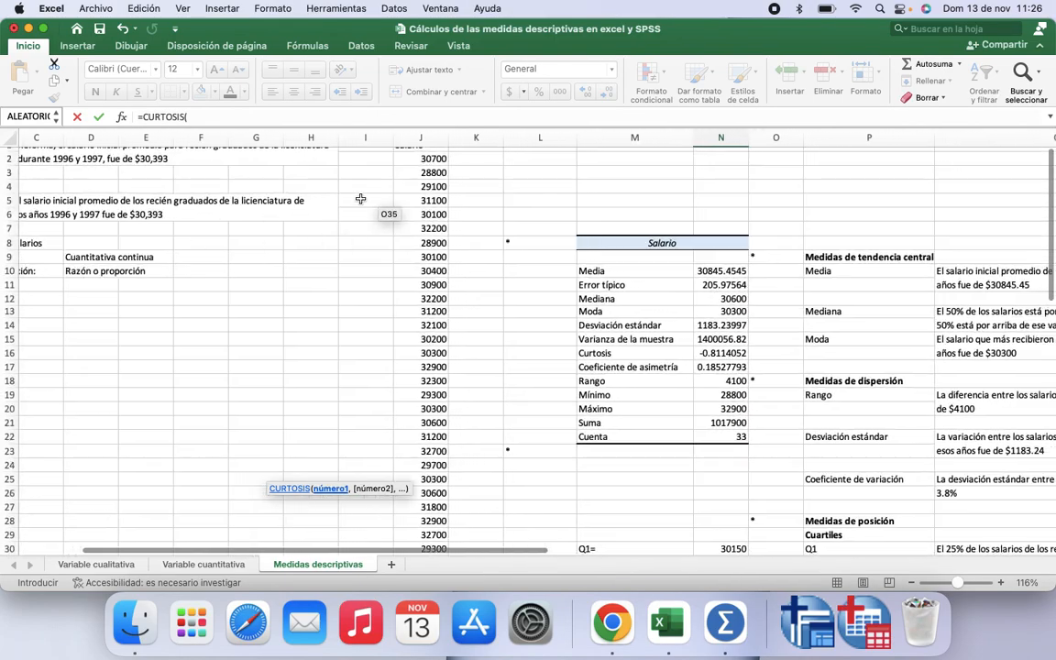
{"action": "left_click_drag", "start_coordinate": [367, 154], "coordinate": [428, 568]}
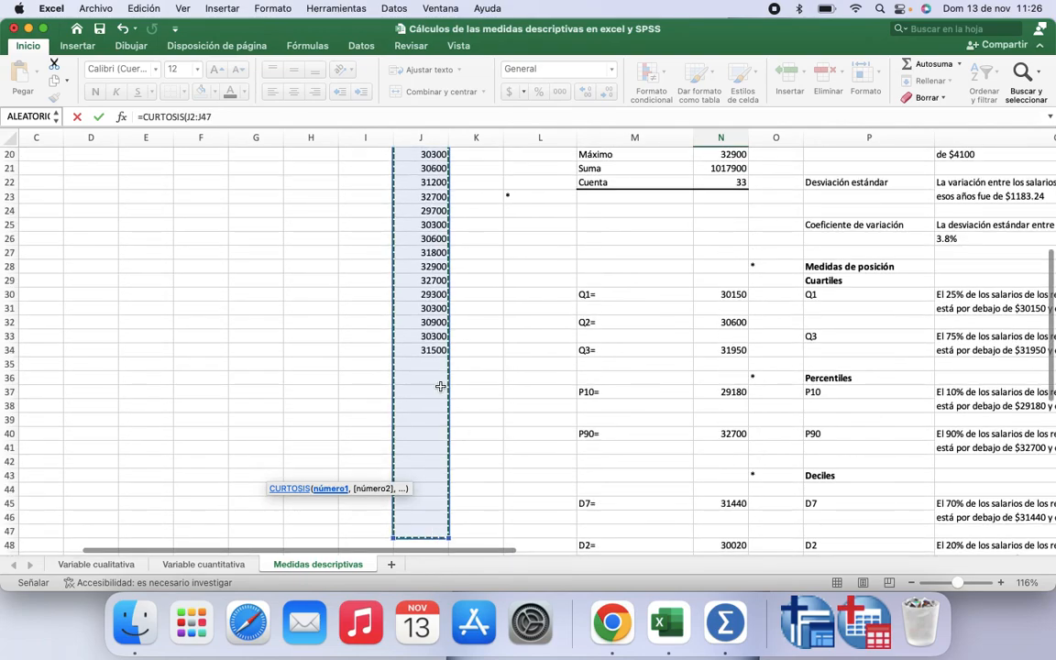
{"action": "key", "text": "shift+Up"}
{"action": "key", "text": "shift+Up"}
{"action": "key", "text": "shift+Up"}
{"action": "key", "text": "shift+Up"}
{"action": "key", "text": "shift+Up"}
{"action": "key", "text": "shift+Up"}
{"action": "key", "text": "shift+Up"}
{"action": "key", "text": "shift+Up"}
{"action": "key", "text": "shift+Up"}
{"action": "key", "text": "shift+Up"}
{"action": "key", "text": "shift+Up"}
{"action": "key", "text": "shift+Up"}
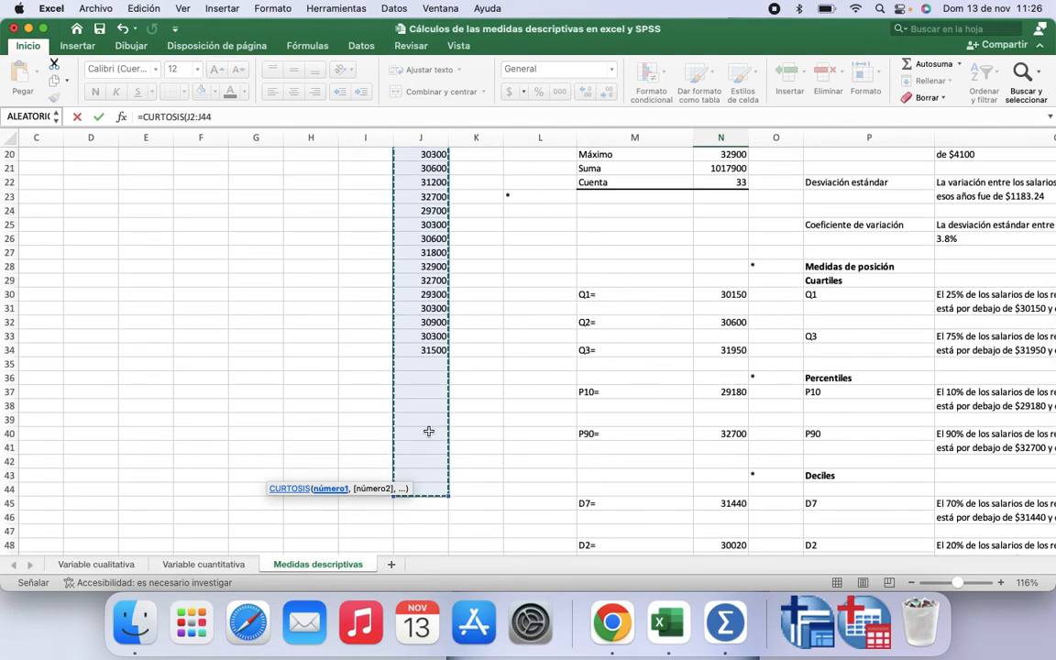
{"action": "key", "text": "Return"}
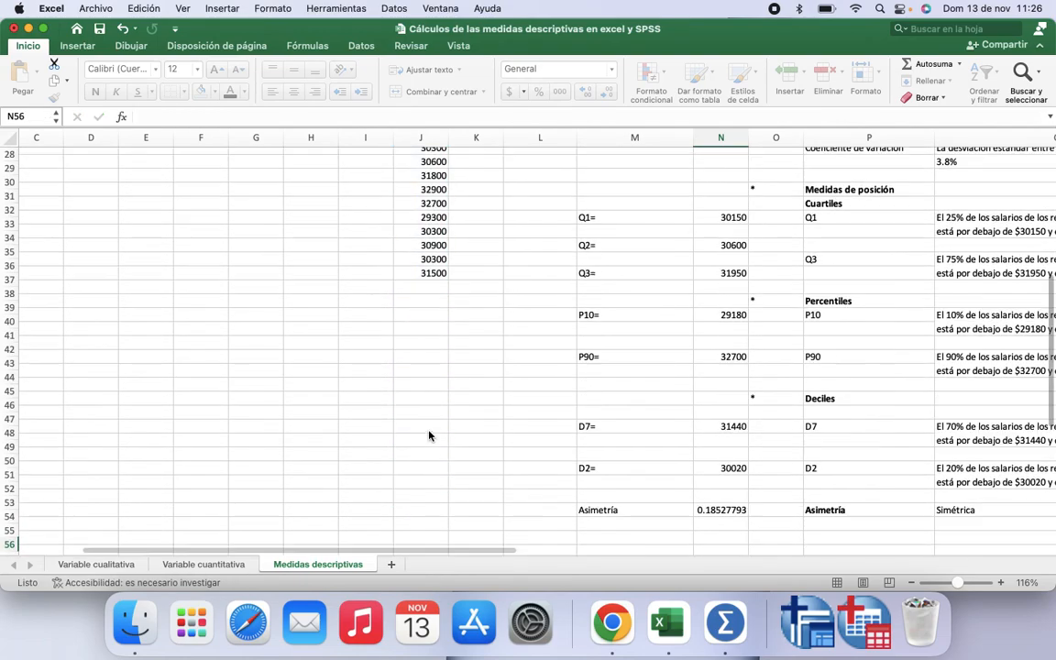
Step: Add Platicúrtica as the third kurtosis classification label in X57
{"action": "scroll", "coordinate": [590, 472], "scroll_direction": "right", "scroll_amount": 3}
{"action": "scroll", "coordinate": [513, 467], "scroll_direction": "down", "scroll_amount": 2}
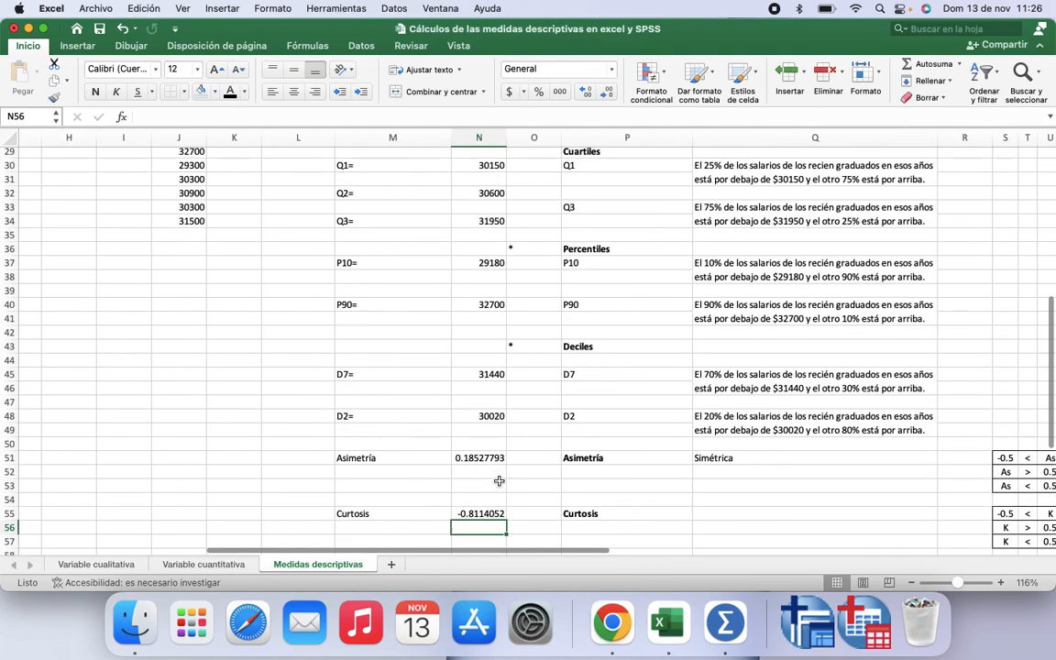
{"action": "left_click", "coordinate": [697, 501]}
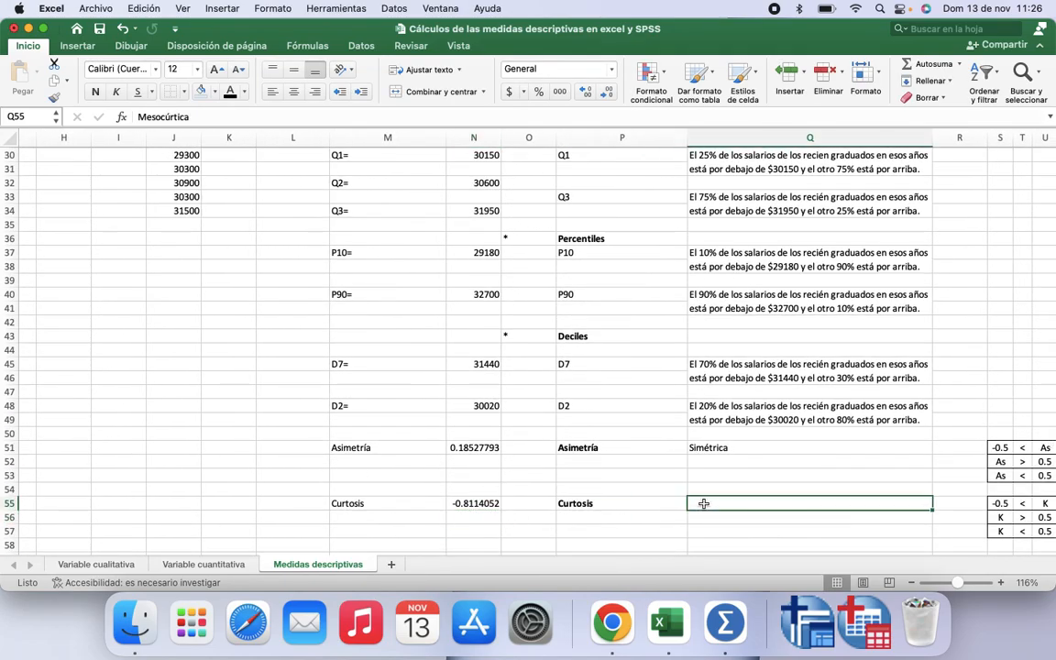
{"action": "scroll", "coordinate": [701, 502], "scroll_direction": "right", "scroll_amount": 3}
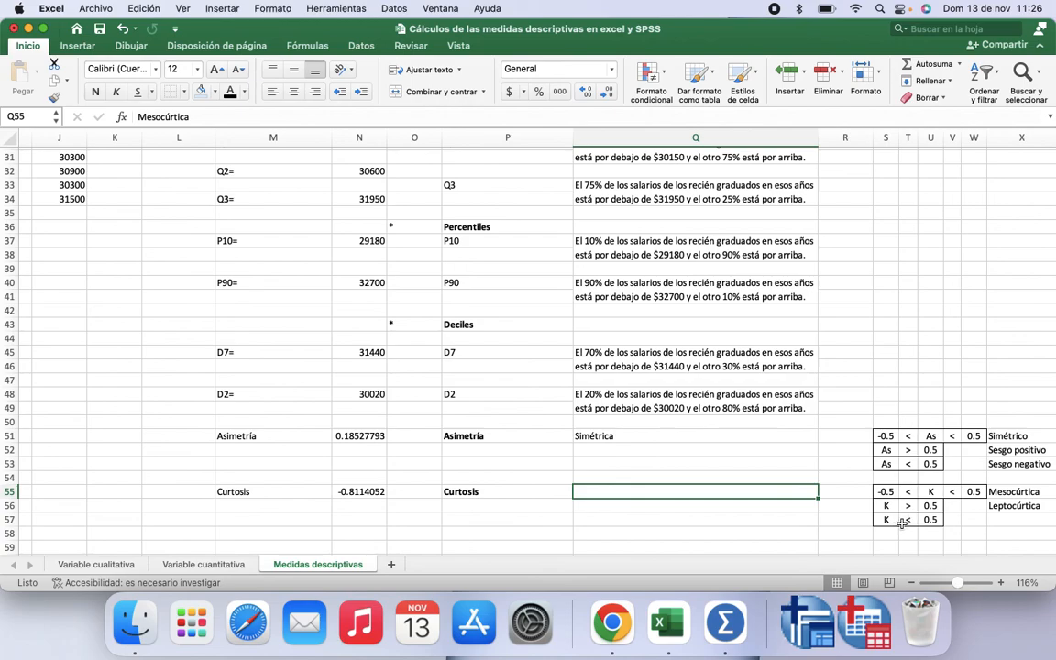
{"action": "left_click", "coordinate": [1008, 520]}
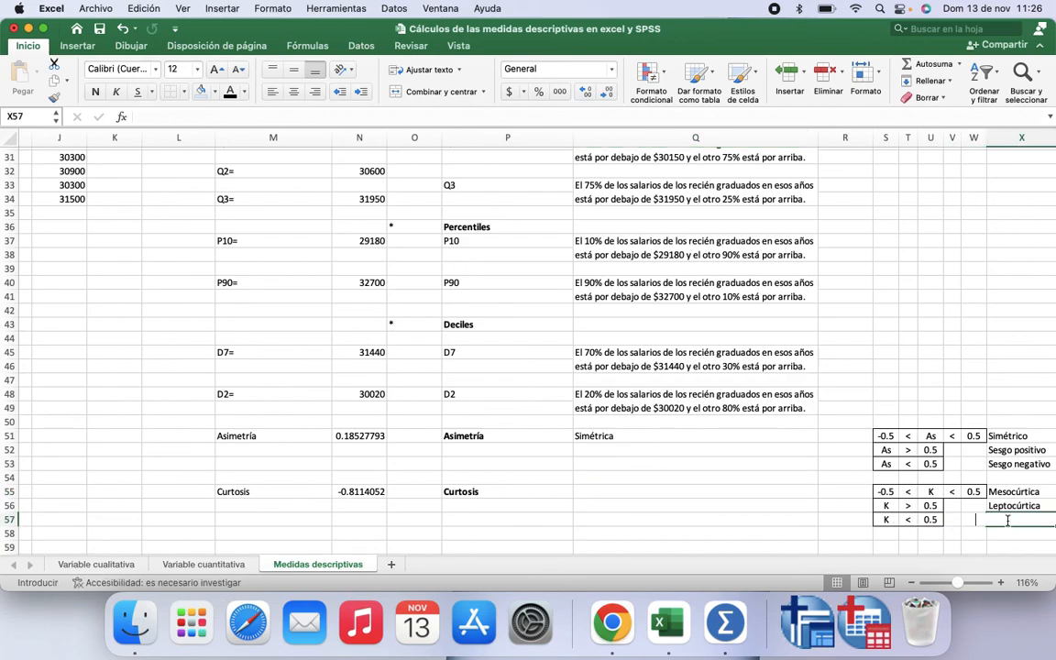
{"action": "type", "text": "Platicúrtica"}
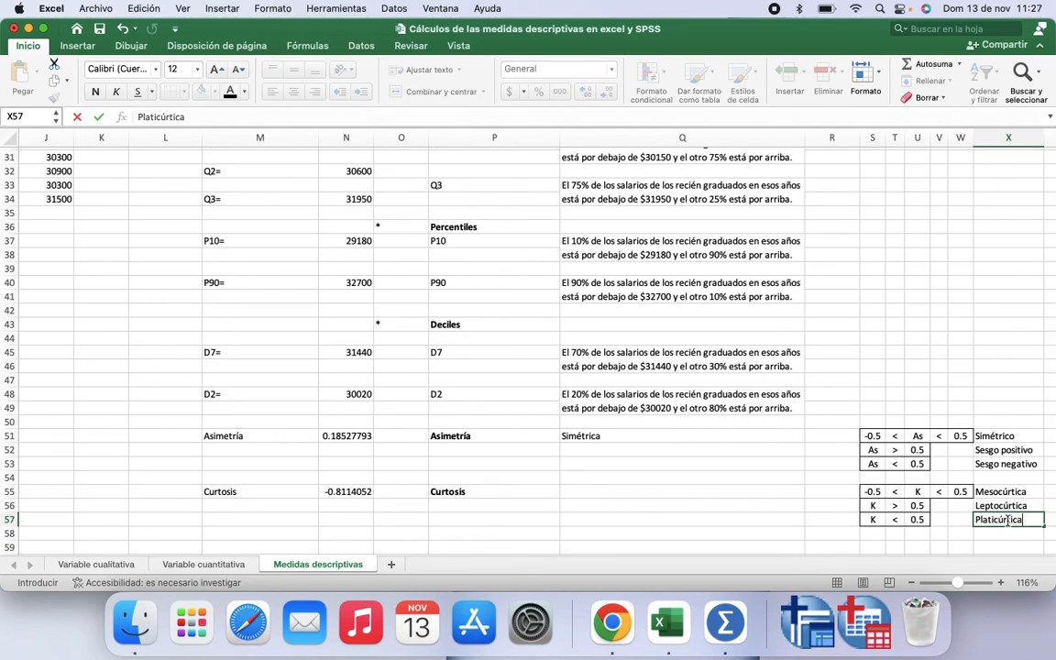
{"action": "left_click", "coordinate": [839, 518]}
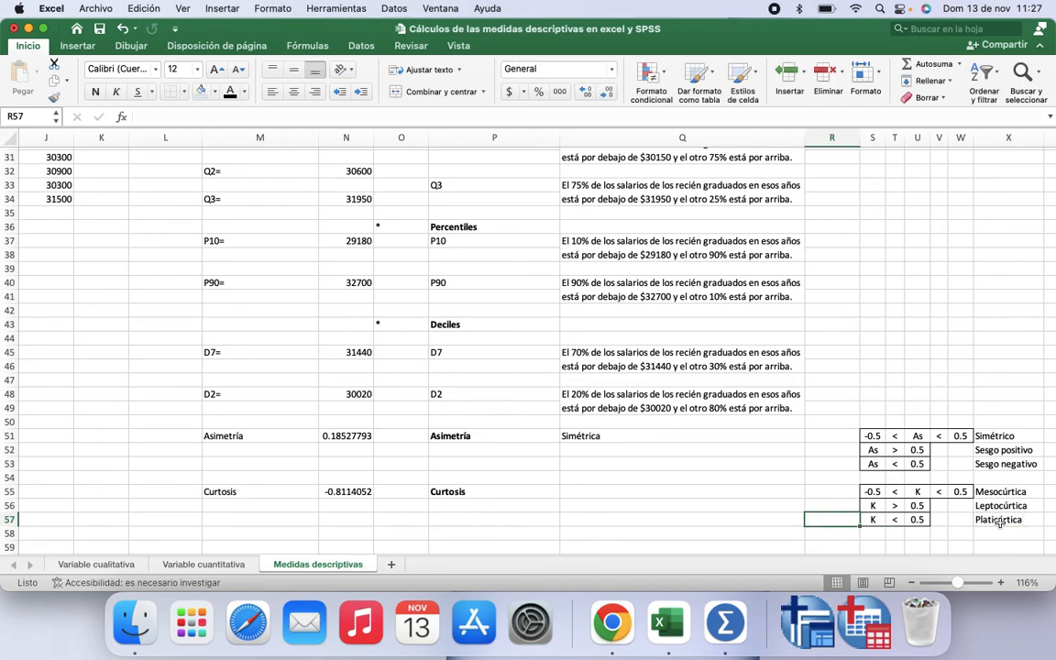
Step: Enter Platicúrtica as the kurtosis interpretation in Q55
{"action": "left_click", "coordinate": [582, 492]}
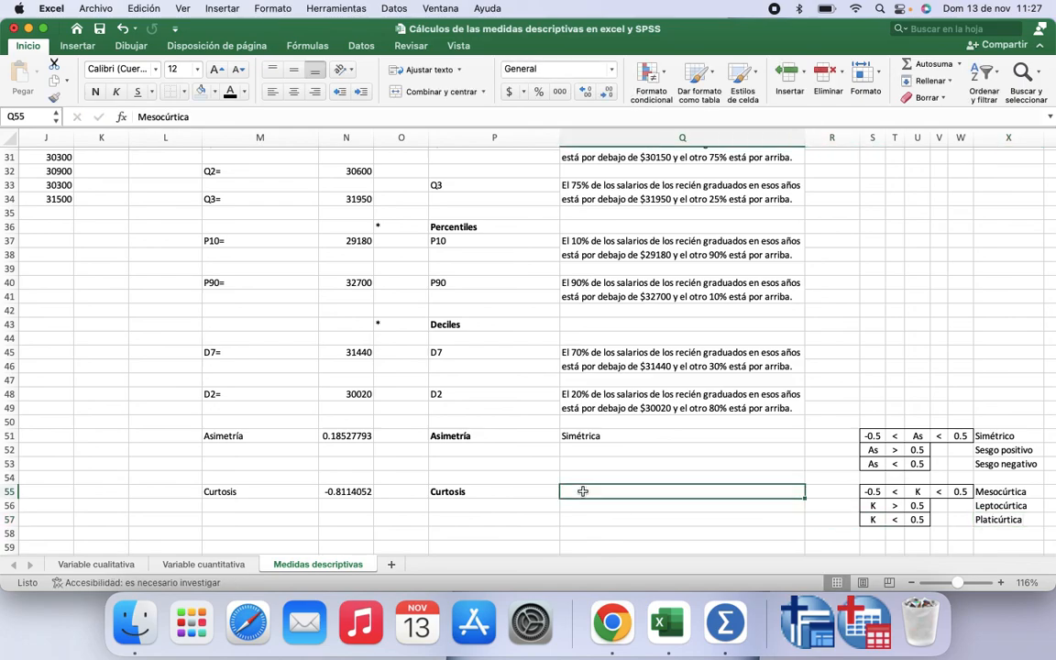
{"action": "type", "text": "Pla"}
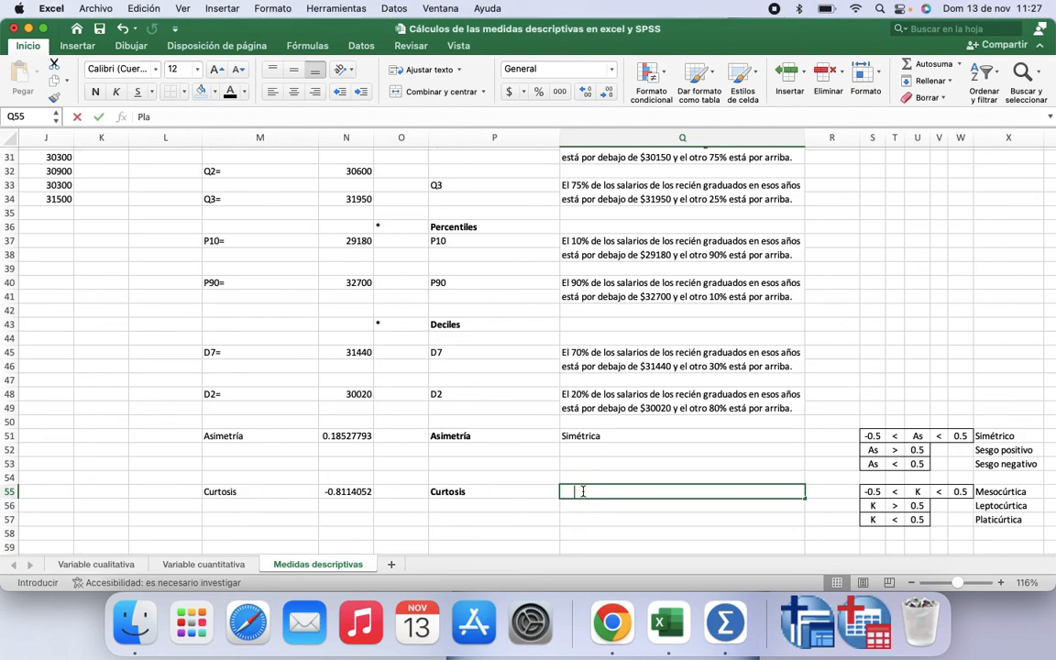
{"action": "type", "text": "ticúrtica"}
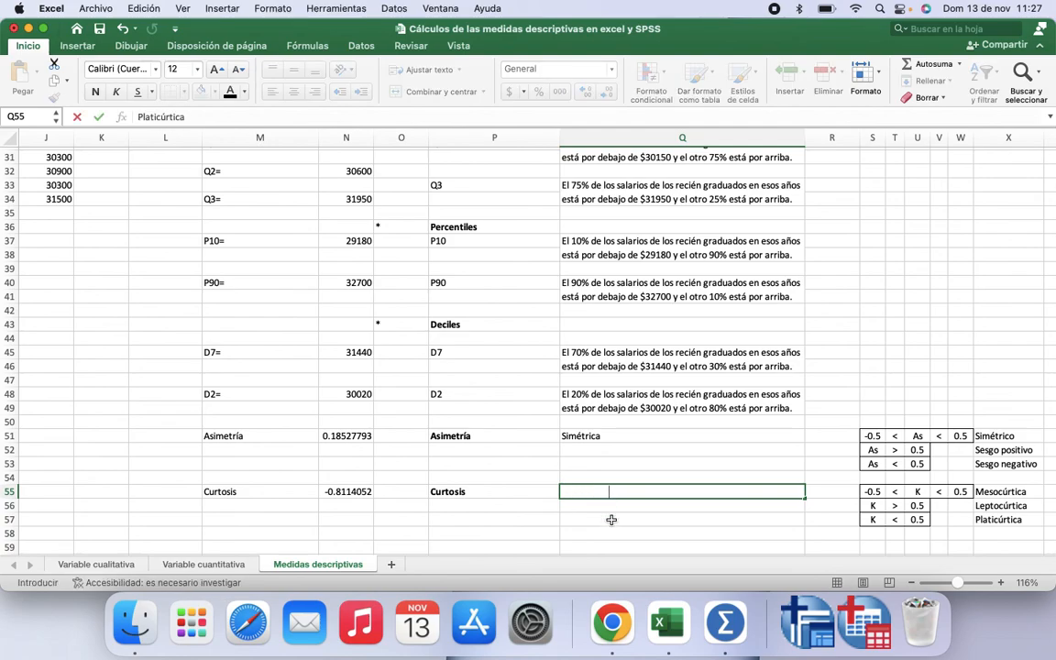
{"action": "left_click", "coordinate": [611, 519]}
{"action": "left_click", "coordinate": [610, 482]}
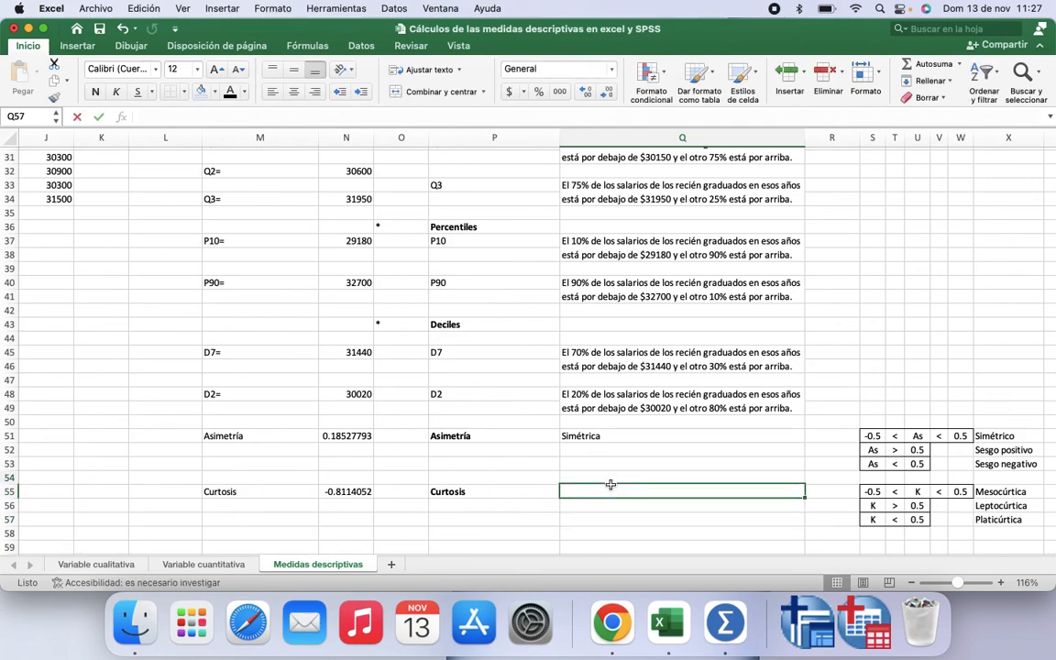
{"action": "left_click", "coordinate": [633, 492]}
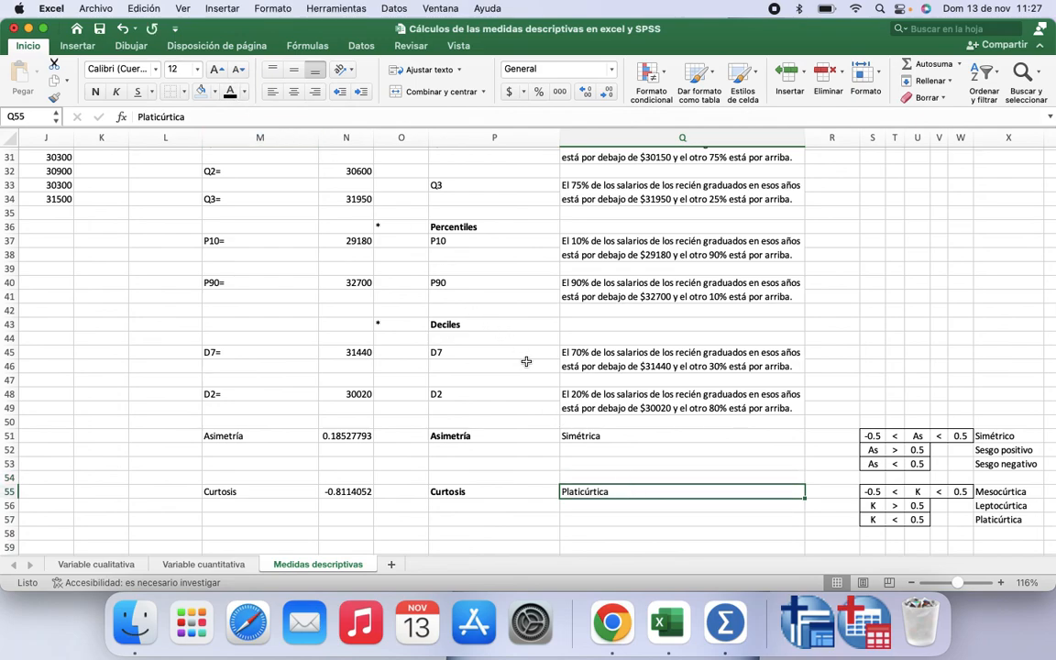
Step: Change the platykurtic criterion in U57 and the negative skew criterion in U53 to -0.5
{"action": "scroll", "coordinate": [492, 334], "scroll_direction": "up", "scroll_amount": 6}
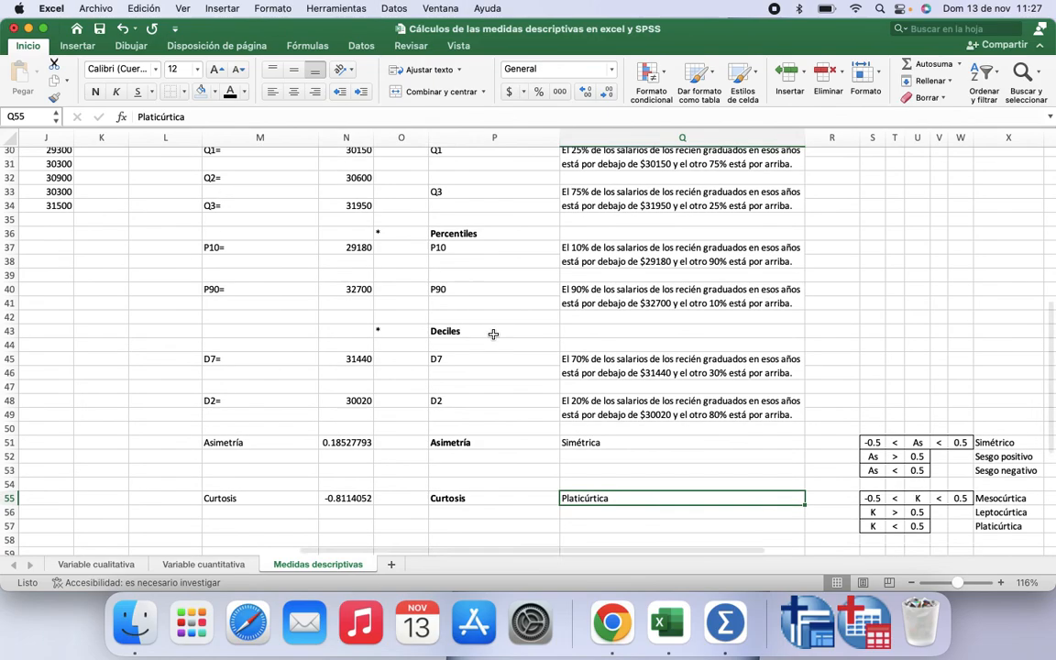
{"action": "scroll", "coordinate": [493, 334], "scroll_direction": "down", "scroll_amount": 7}
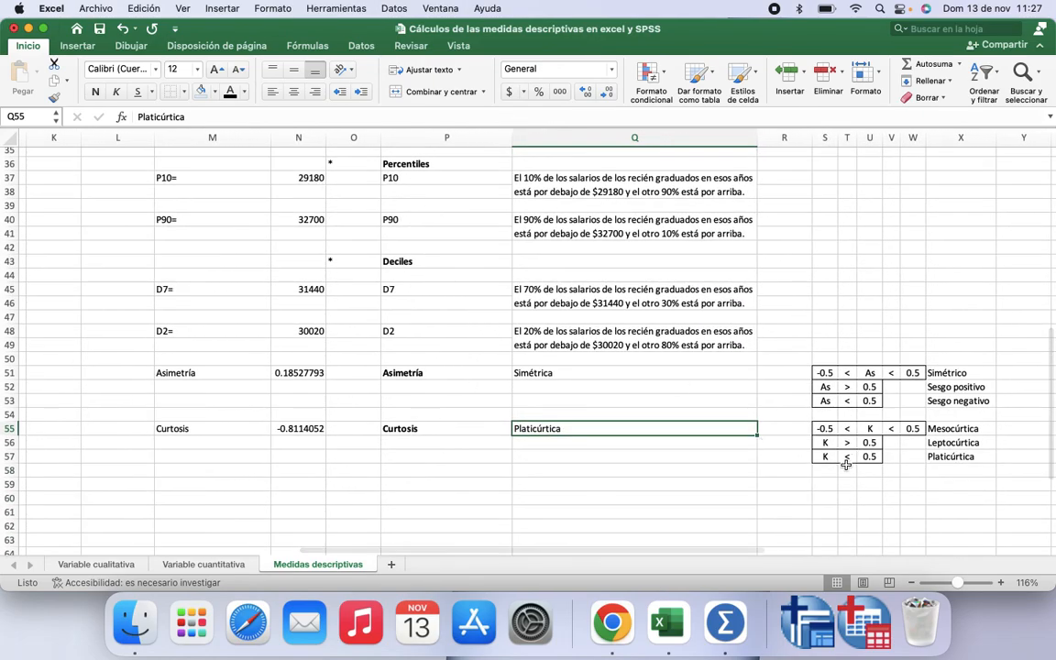
{"action": "left_click", "coordinate": [865, 456]}
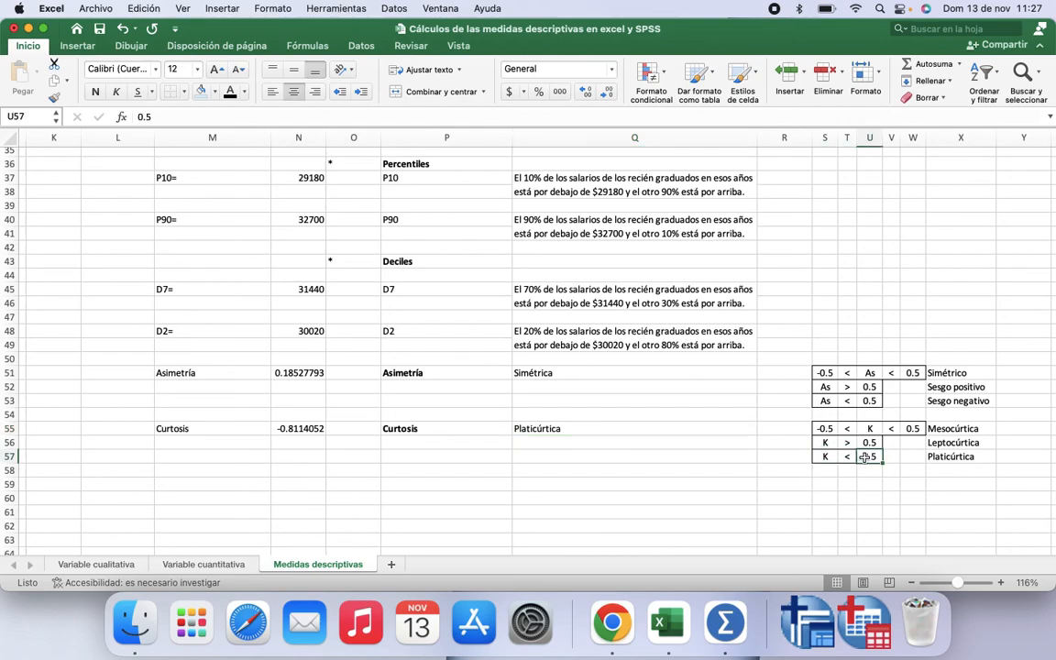
{"action": "left_click", "coordinate": [137, 116]}
{"action": "type", "text": "-"}
{"action": "key", "text": "Return"}
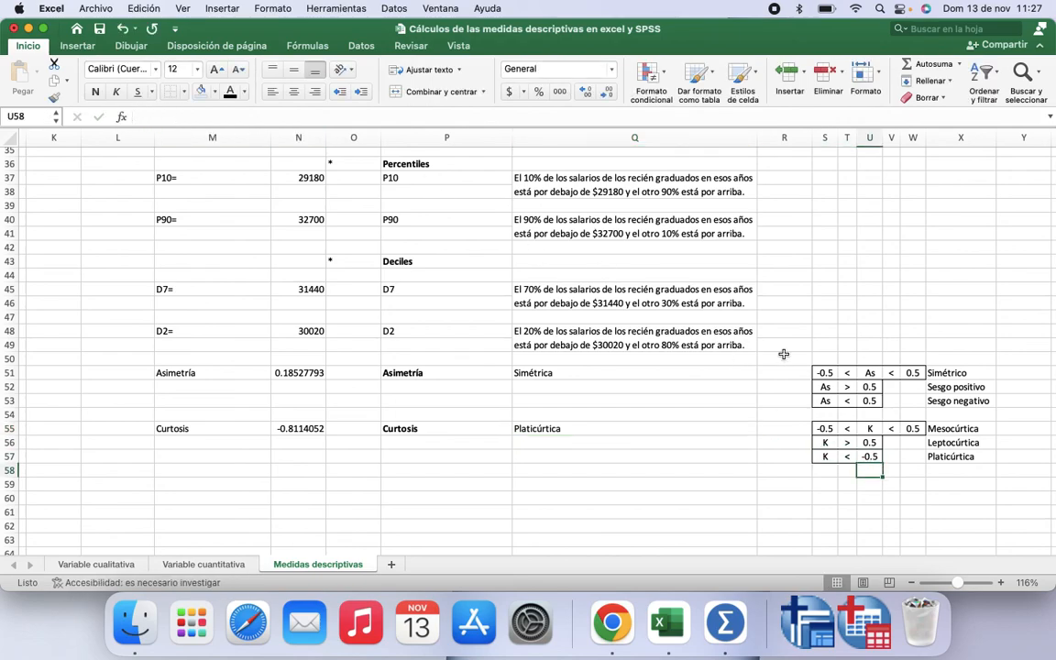
{"action": "left_click", "coordinate": [865, 401]}
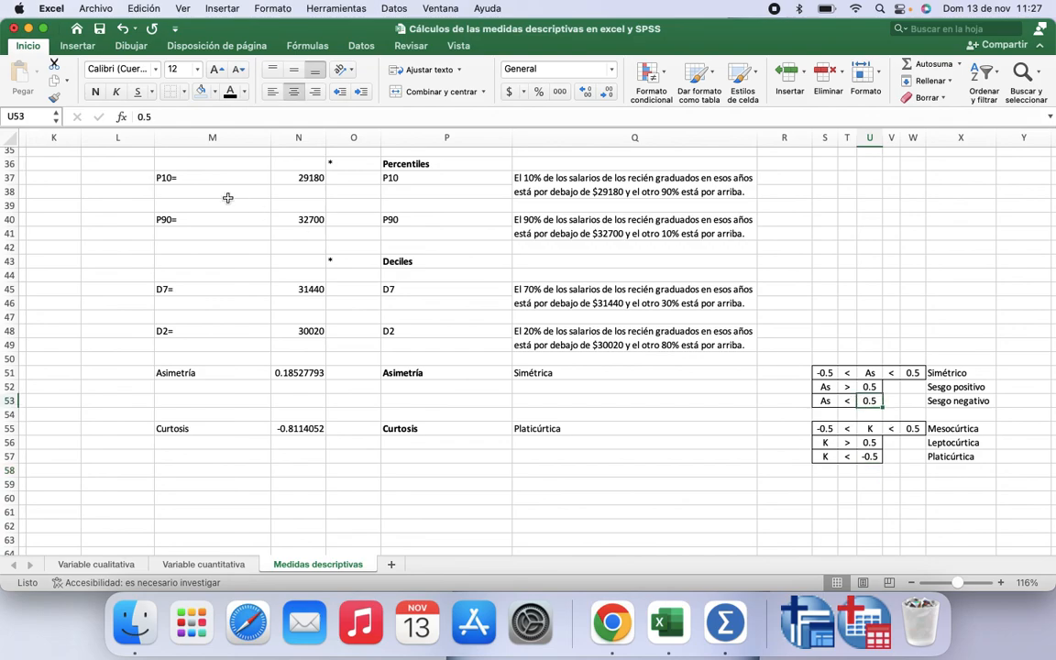
{"action": "left_click", "coordinate": [140, 117]}
{"action": "type", "text": "-"}
{"action": "key", "text": "Return"}
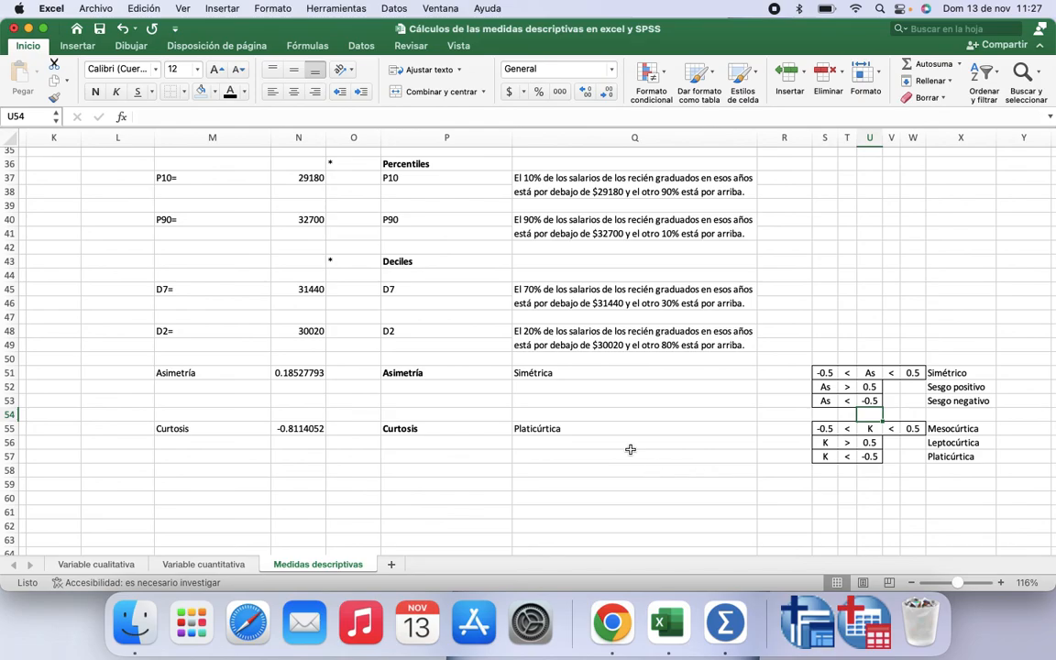
{"action": "scroll", "coordinate": [630, 449], "scroll_direction": "up", "scroll_amount": 3}
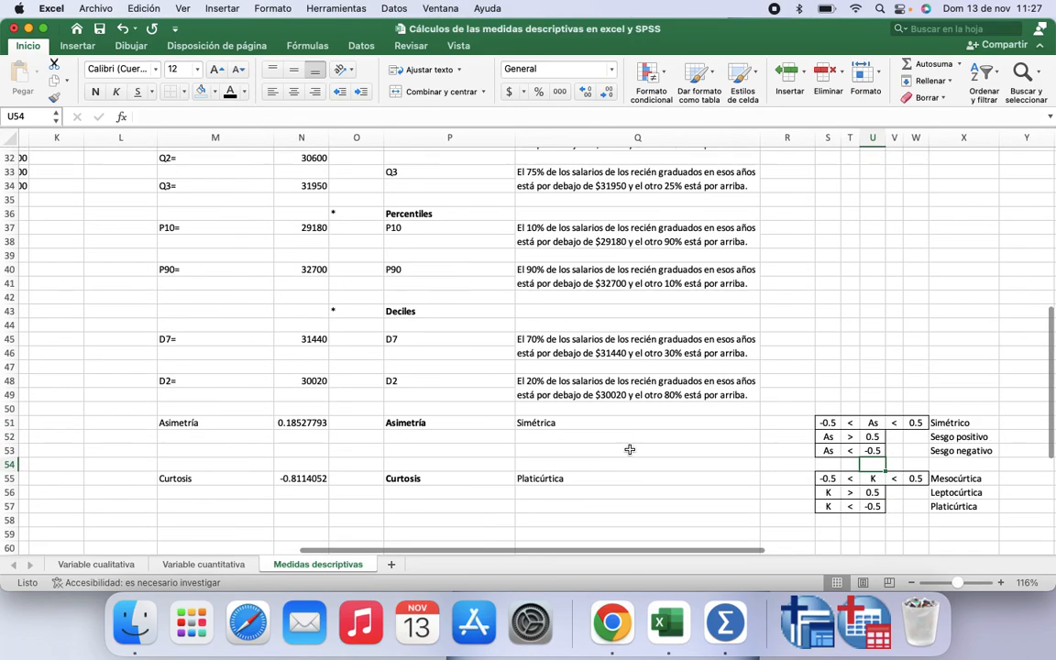
{"action": "scroll", "coordinate": [629, 449], "scroll_direction": "up", "scroll_amount": 1}
{"action": "left_click", "coordinate": [689, 462]}
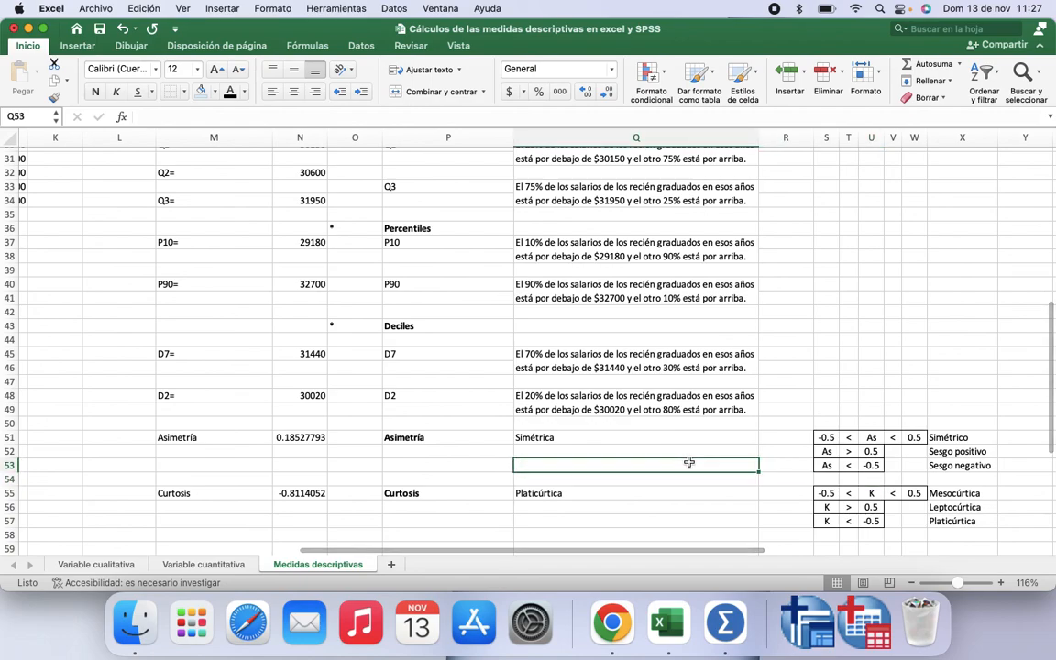
{"action": "scroll", "coordinate": [688, 462], "scroll_direction": "up", "scroll_amount": 2}
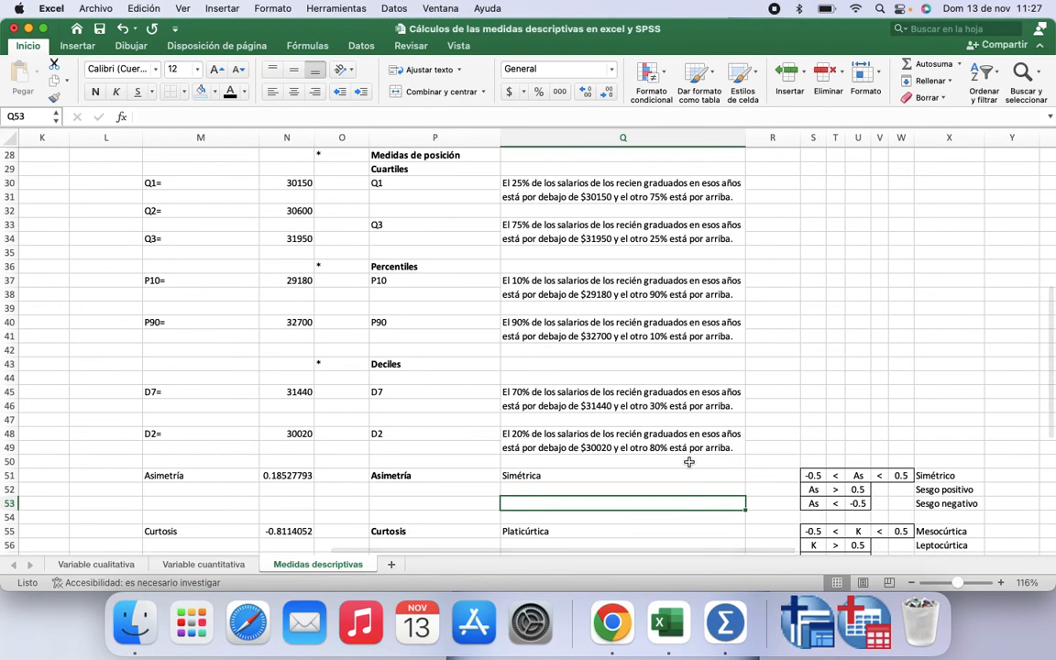
{"action": "scroll", "coordinate": [688, 462], "scroll_direction": "up", "scroll_amount": 5}
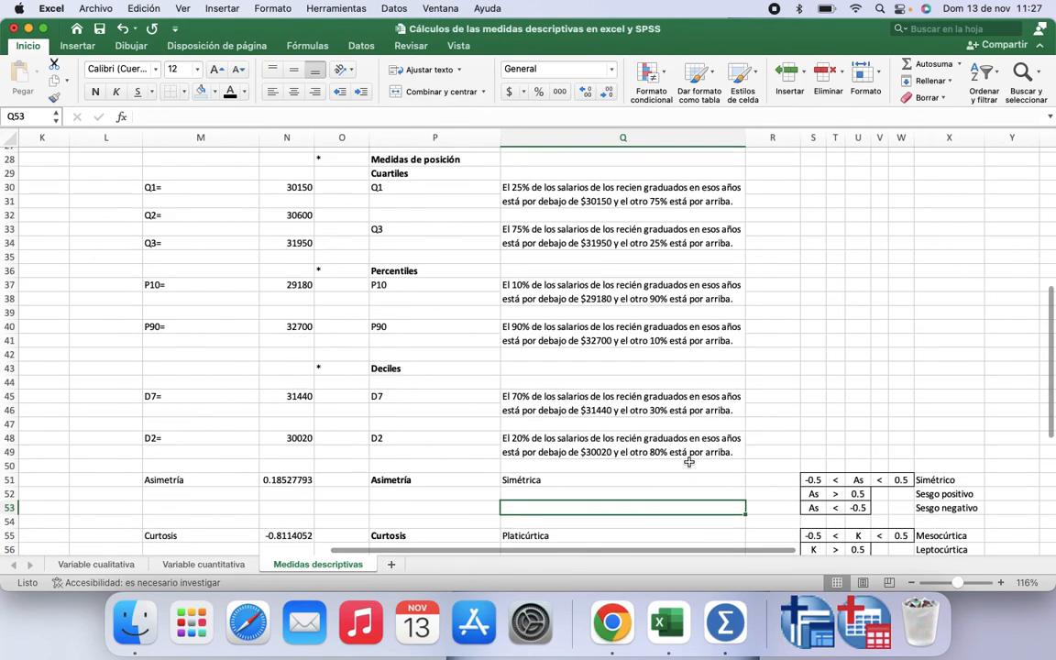
Step: Copy the Salario column, header included, from the worksheet
{"action": "scroll", "coordinate": [688, 462], "scroll_direction": "up", "scroll_amount": 6}
{"action": "scroll", "coordinate": [688, 462], "scroll_direction": "left", "scroll_amount": 2}
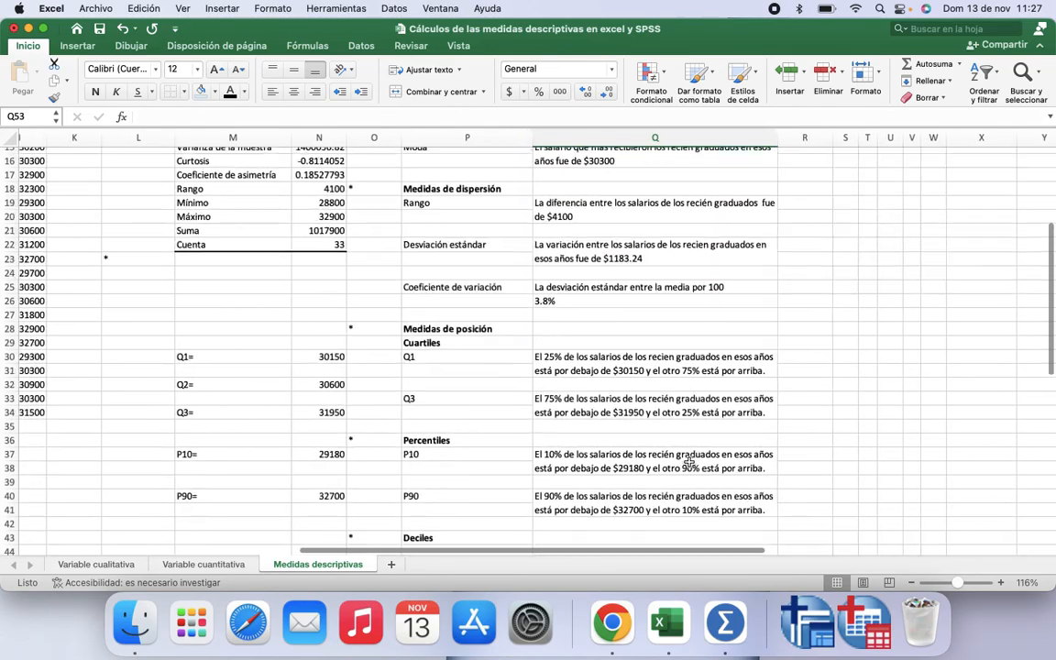
{"action": "scroll", "coordinate": [688, 462], "scroll_direction": "up", "scroll_amount": 3}
{"action": "scroll", "coordinate": [689, 462], "scroll_direction": "left", "scroll_amount": 1}
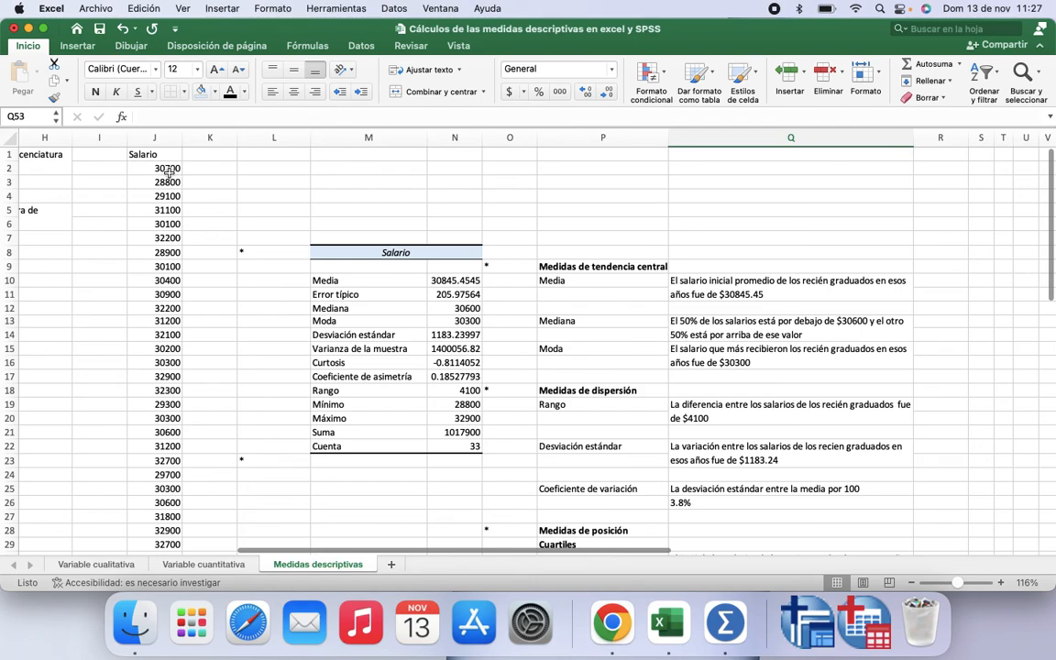
{"action": "left_click_drag", "start_coordinate": [150, 154], "coordinate": [161, 530]}
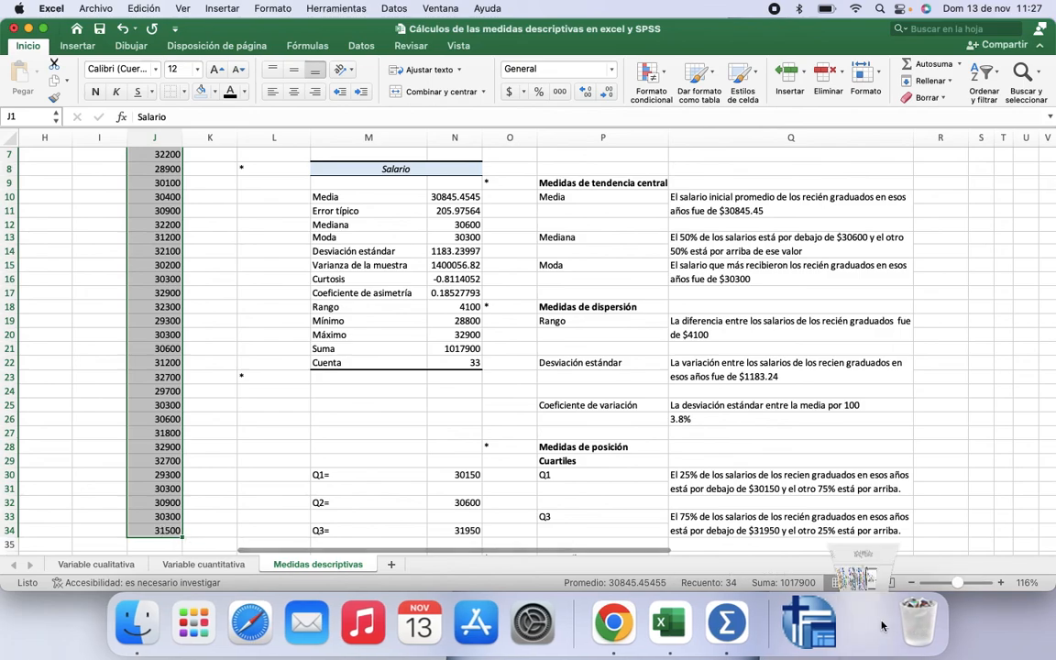
{"action": "left_click", "coordinate": [865, 623]}
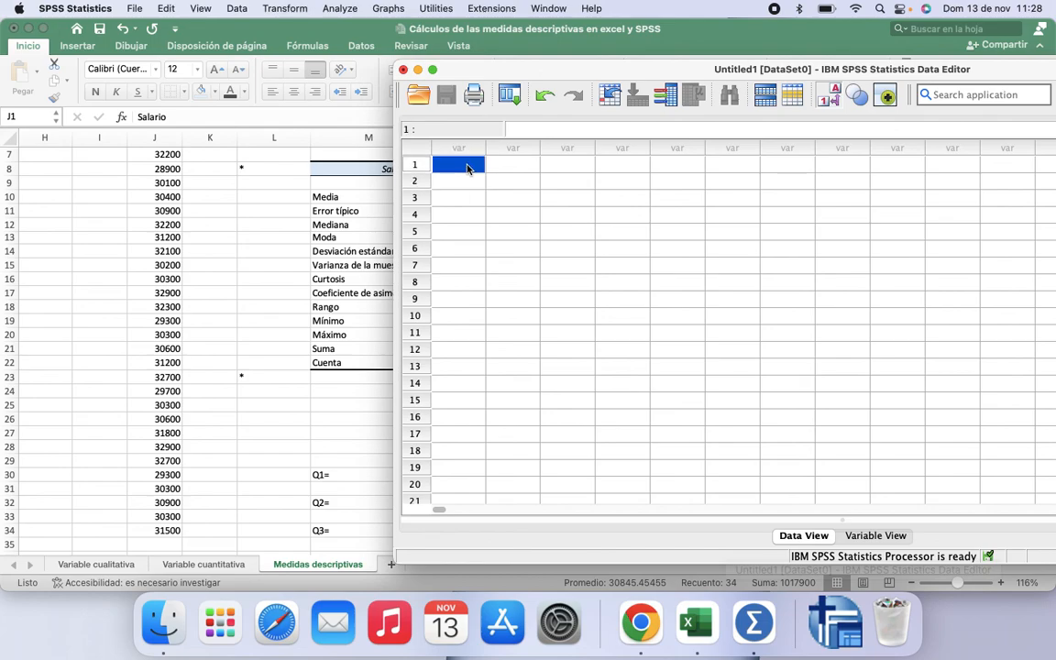
{"action": "left_click", "coordinate": [209, 178]}
{"action": "scroll", "coordinate": [136, 174], "scroll_direction": "up", "scroll_amount": 3}
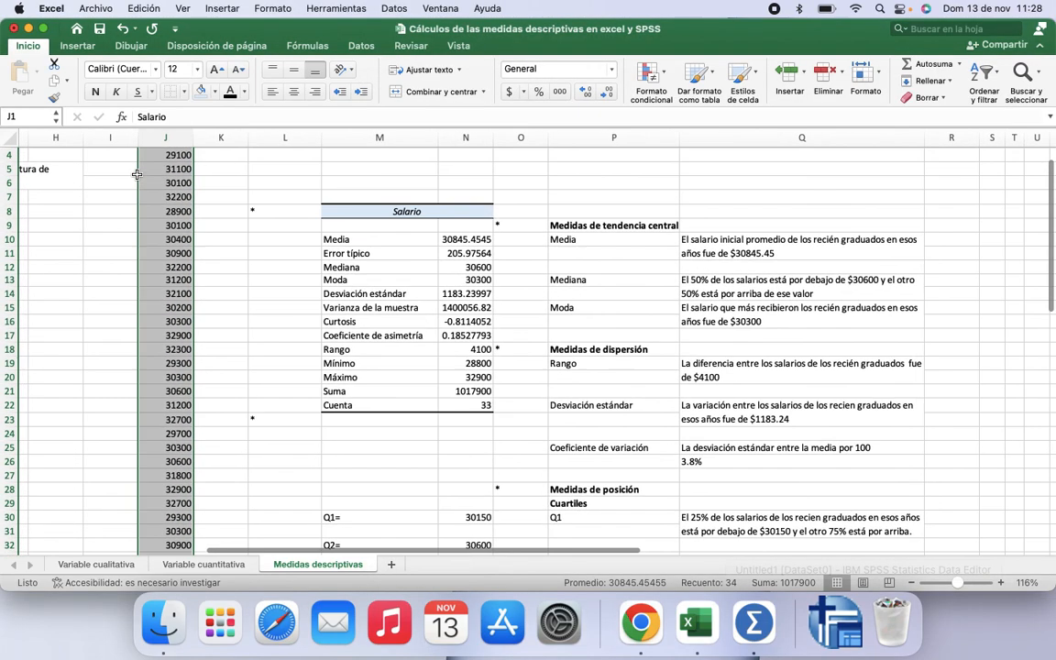
{"action": "scroll", "coordinate": [137, 174], "scroll_direction": "up", "scroll_amount": 3}
{"action": "key", "text": "super+c"}
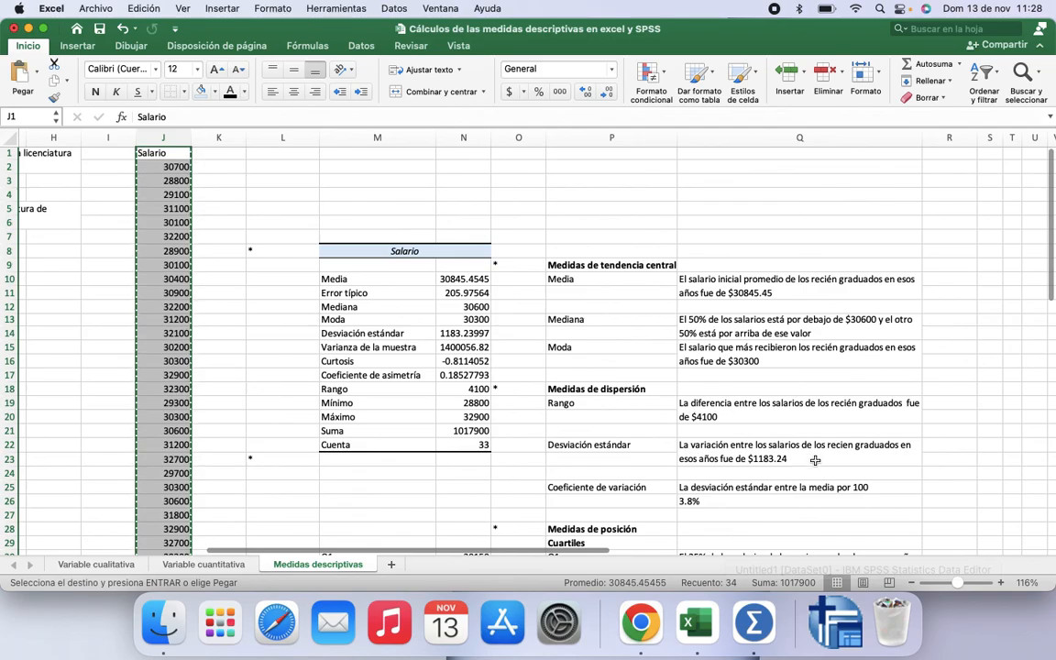
Step: Paste the salaries into the SPSS Data Editor's first column and delete the Salario header row
{"action": "left_click", "coordinate": [838, 622]}
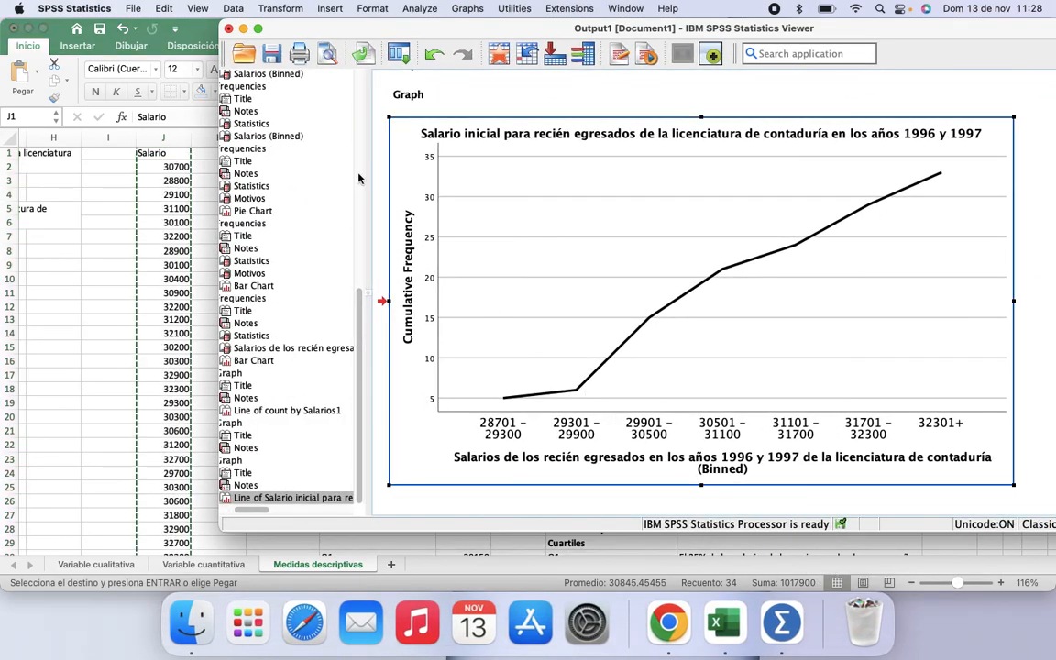
{"action": "left_click", "coordinate": [243, 28]}
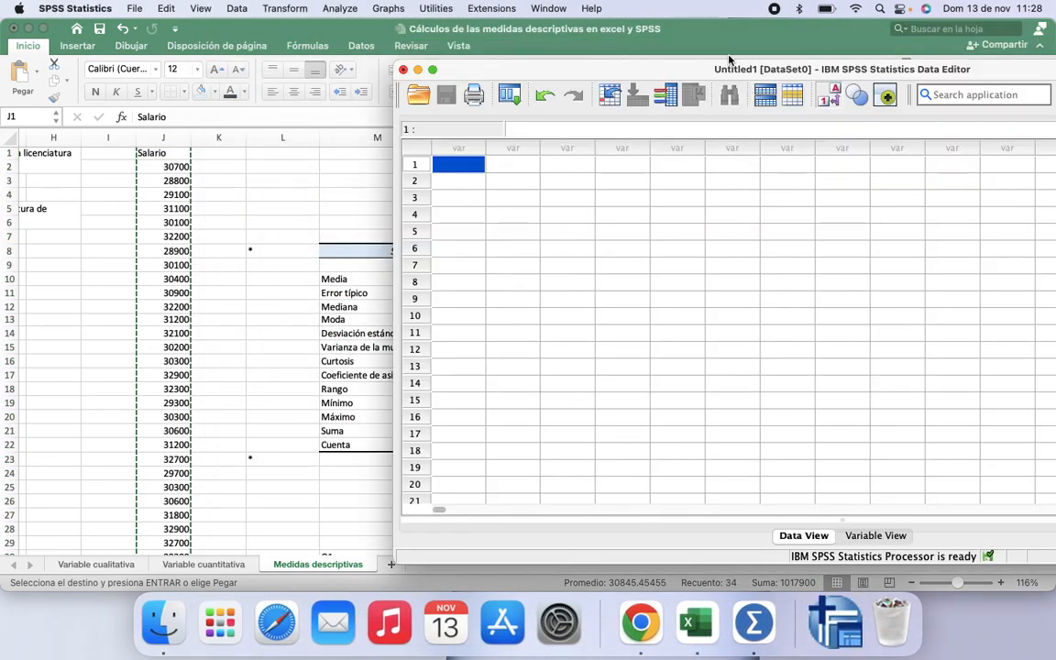
{"action": "key", "text": "super+v"}
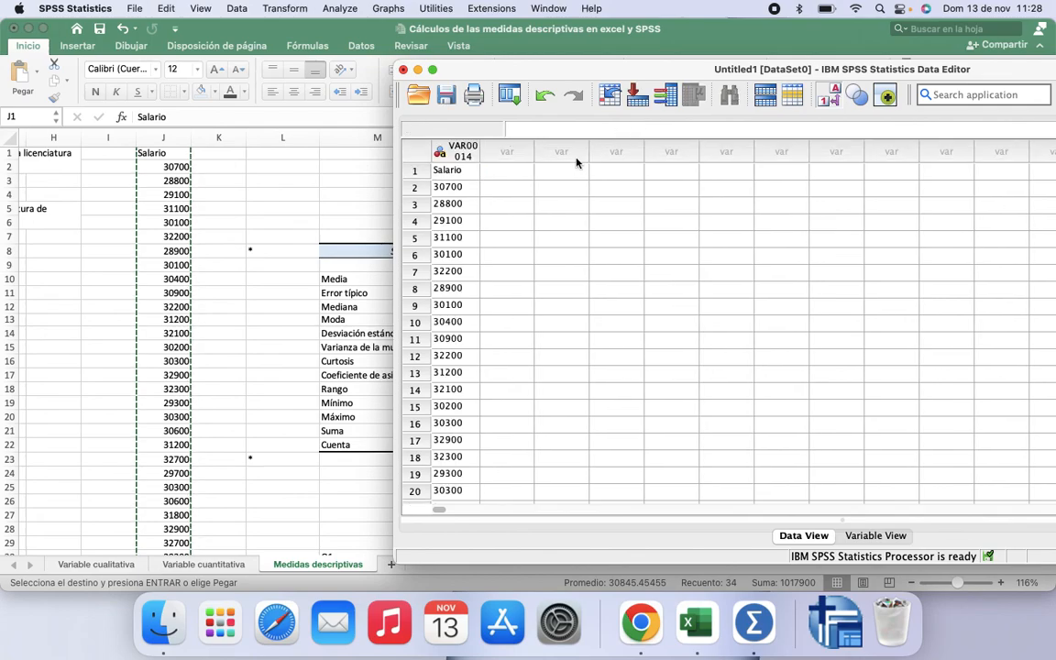
{"action": "left_click", "coordinate": [415, 171]}
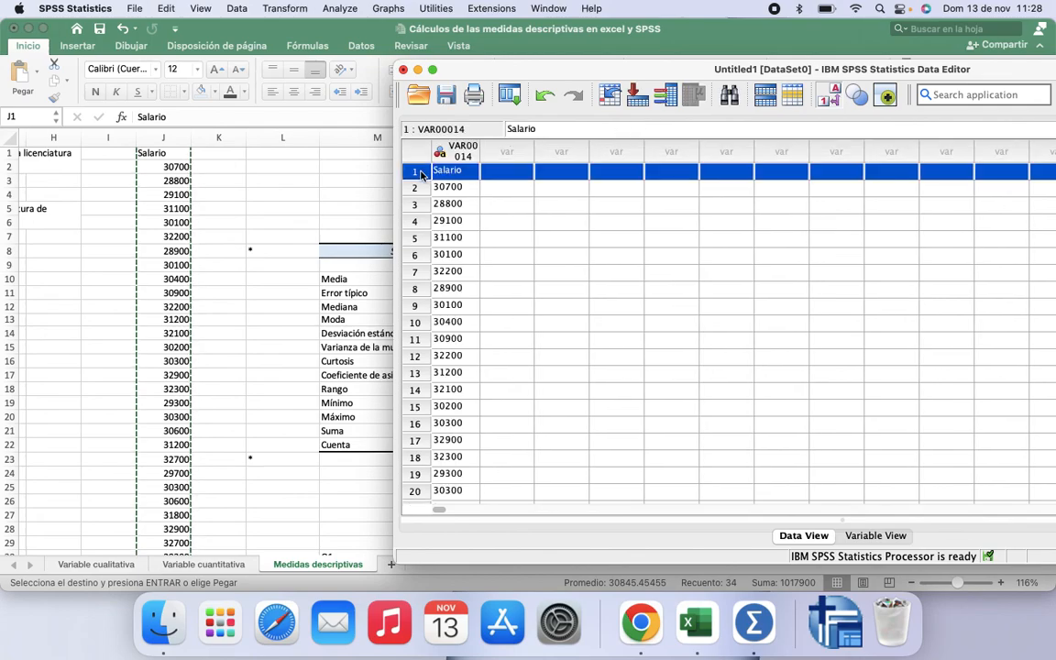
{"action": "key", "text": "Delete"}
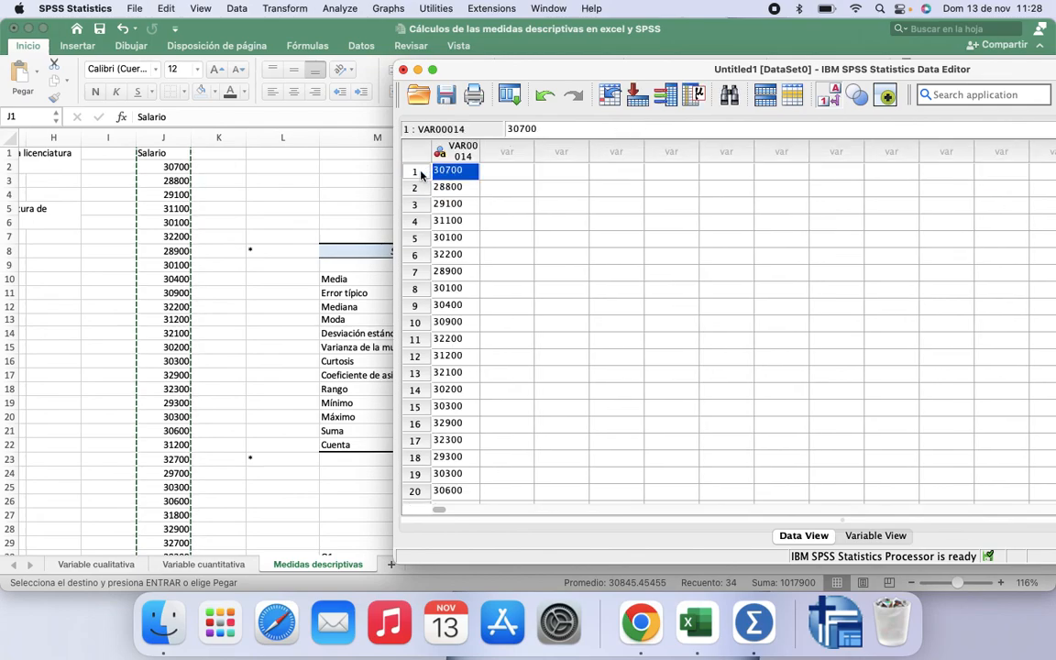
Step: Rename the variable to Salarios and set its type to Numeric
{"action": "left_click", "coordinate": [877, 541]}
{"action": "left_click", "coordinate": [476, 142]}
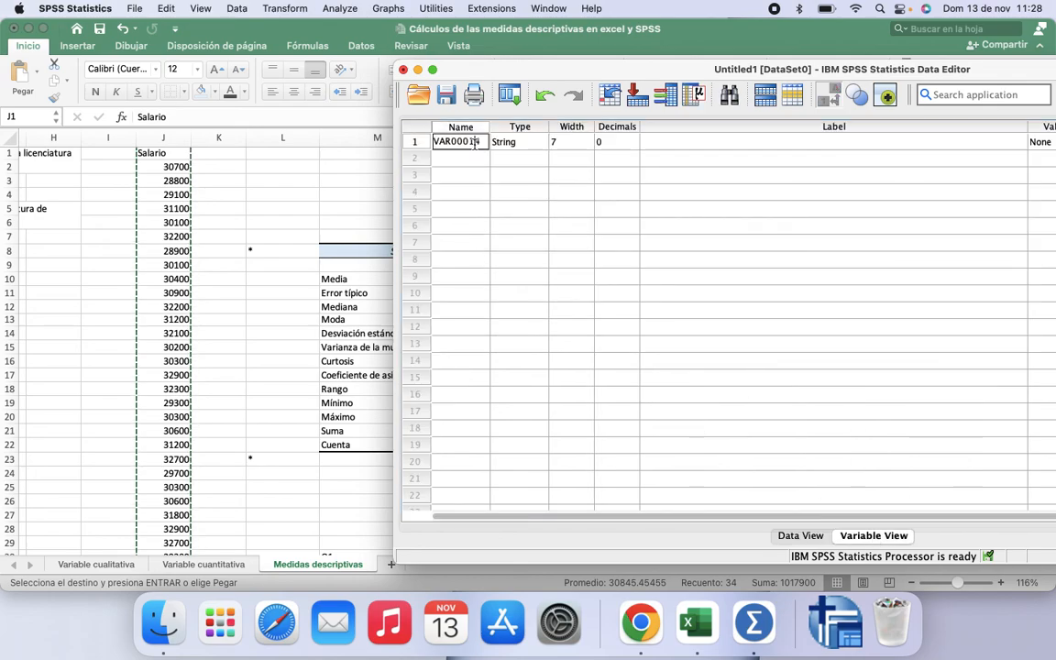
{"action": "left_click_drag", "start_coordinate": [483, 141], "coordinate": [439, 142]}
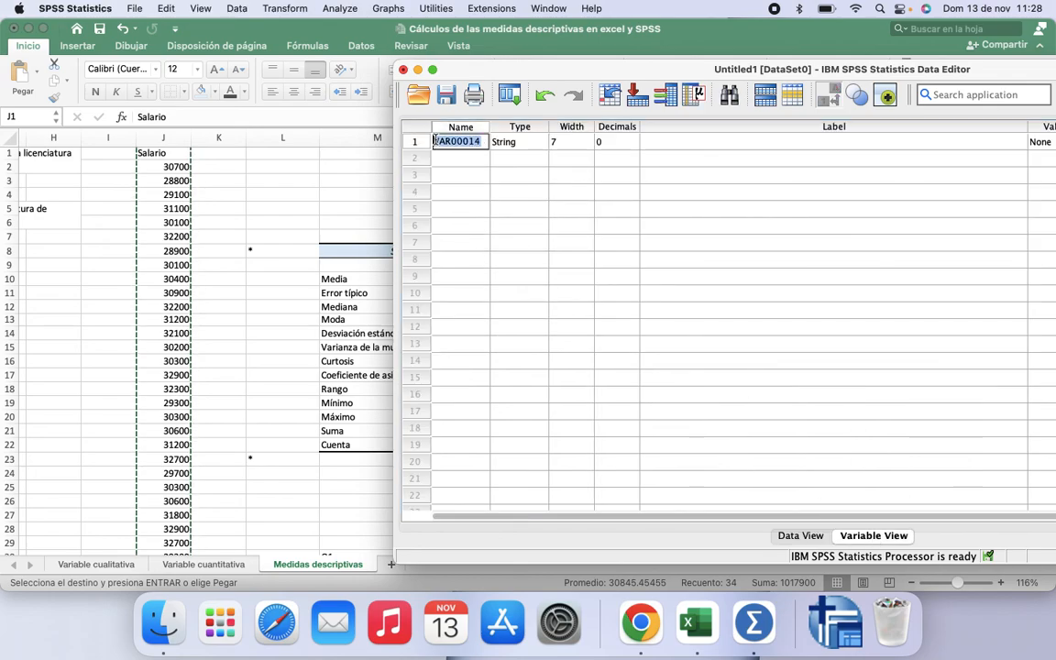
{"action": "key", "text": "BackSpace"}
{"action": "type", "text": "Salarios"}
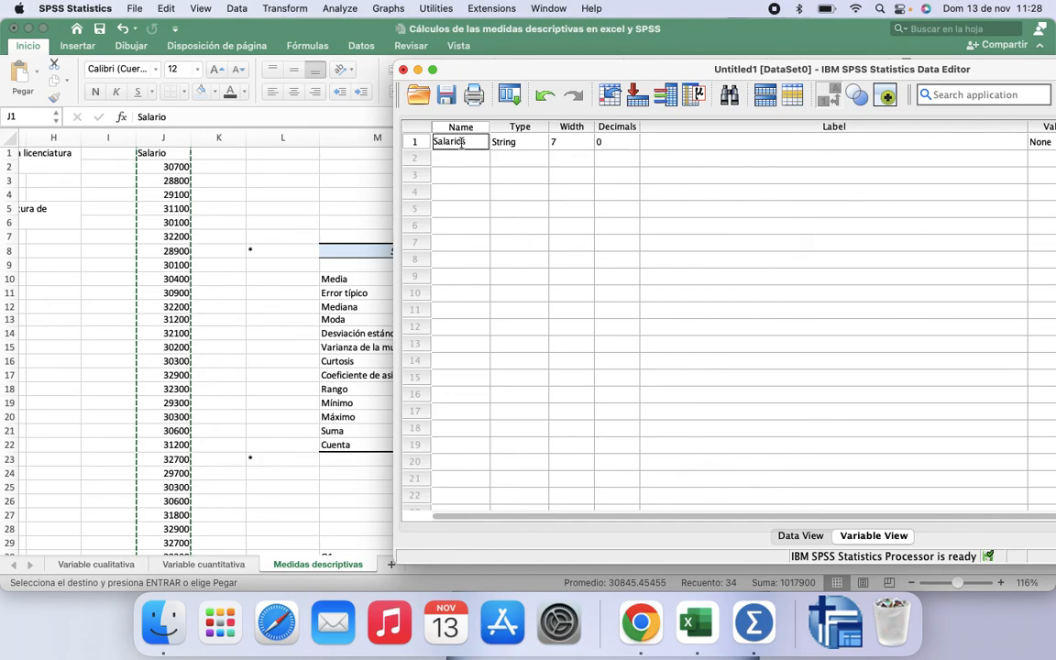
{"action": "left_click", "coordinate": [545, 144]}
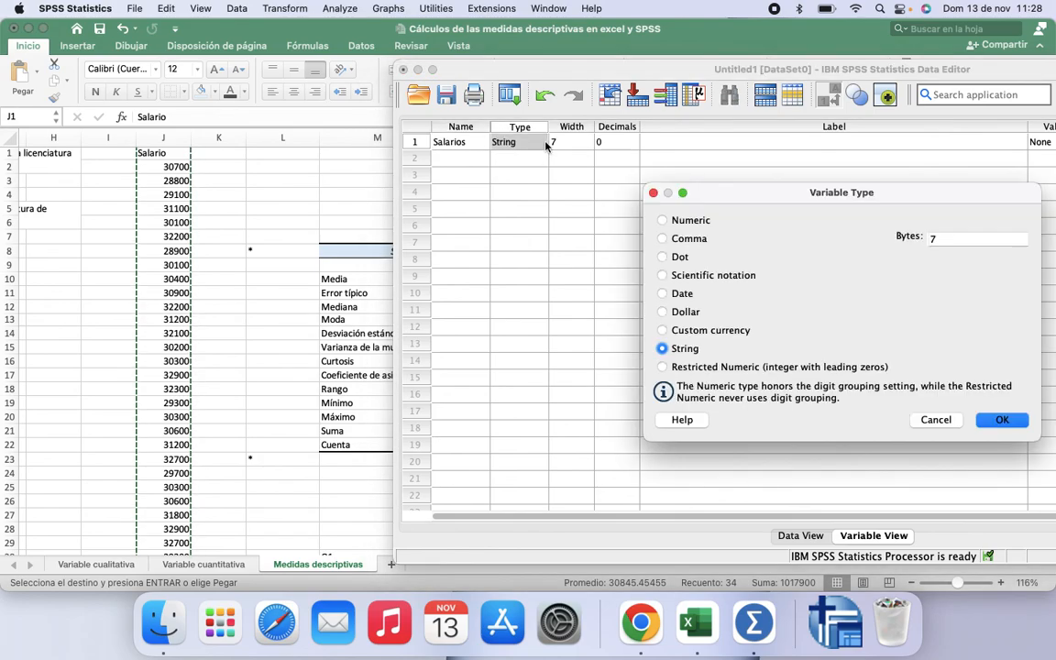
{"action": "left_click", "coordinate": [663, 219]}
{"action": "left_click", "coordinate": [1013, 420]}
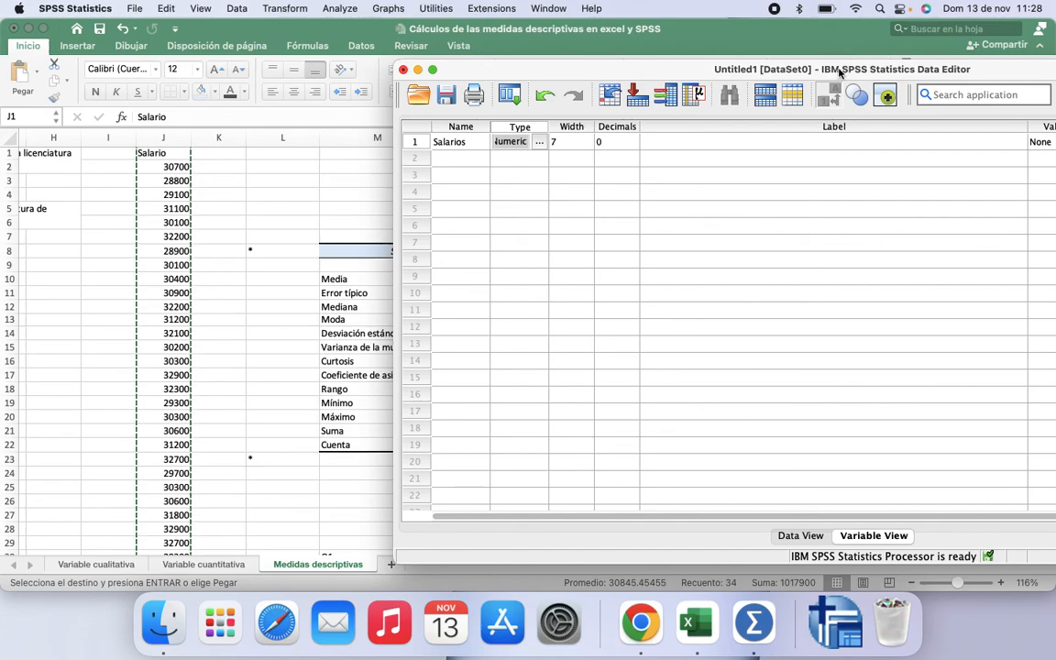
Step: Give the Salarios variable the label Salarios and set its measure to Scale
{"action": "left_click_drag", "start_coordinate": [839, 71], "coordinate": [564, 68]}
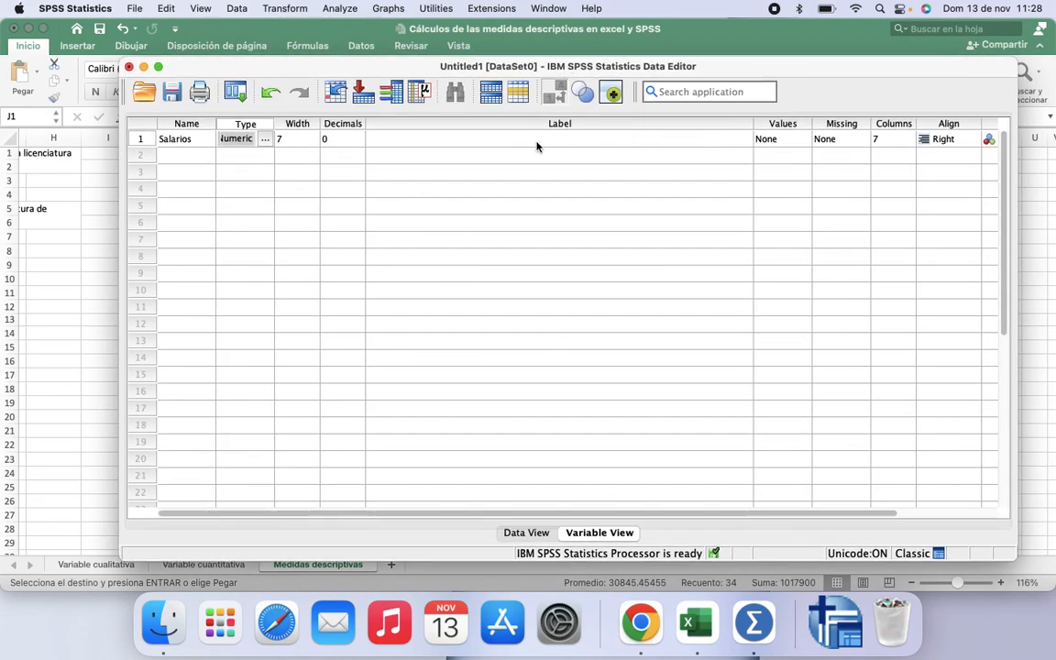
{"action": "left_click", "coordinate": [498, 136]}
{"action": "type", "text": "S"}
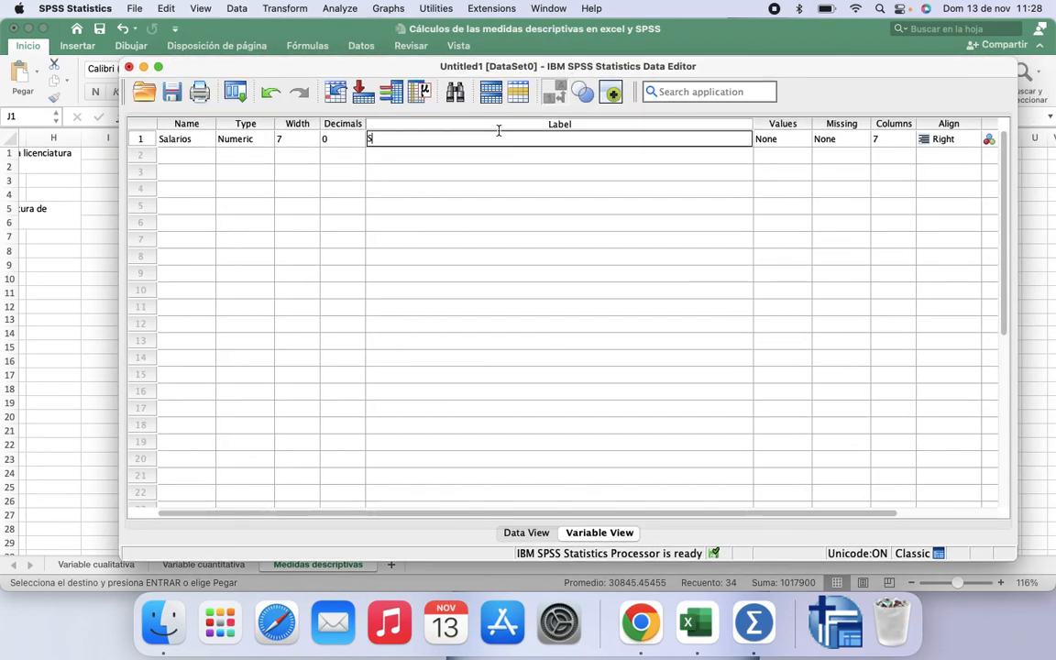
{"action": "type", "text": "alarios"}
{"action": "left_click", "coordinate": [589, 181]}
{"action": "left_click_drag", "start_coordinate": [751, 122], "coordinate": [467, 145]}
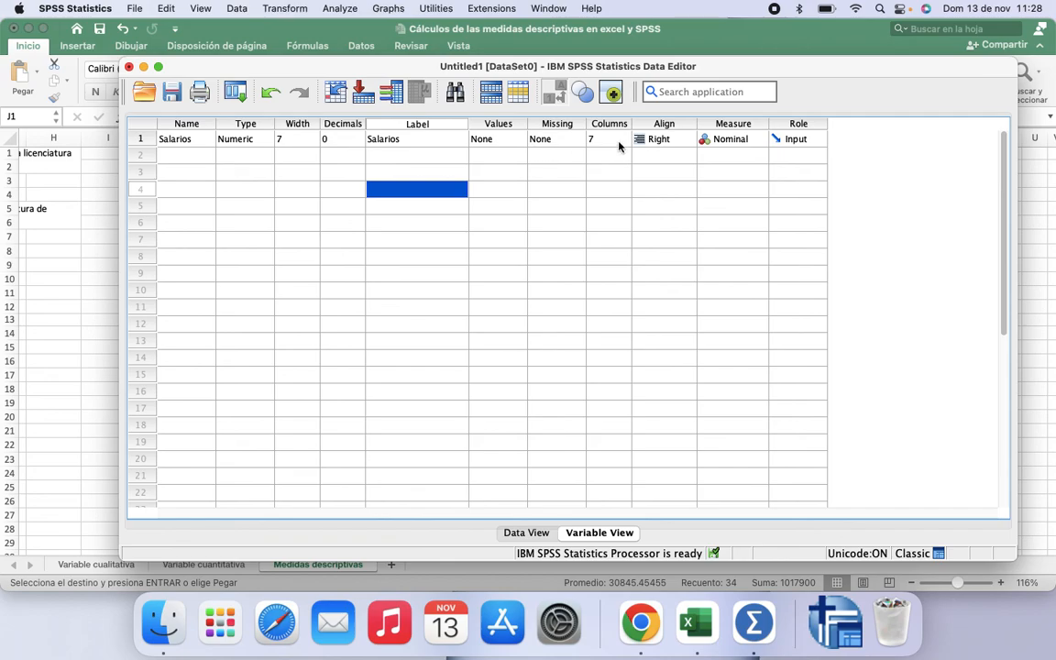
{"action": "left_click", "coordinate": [728, 143]}
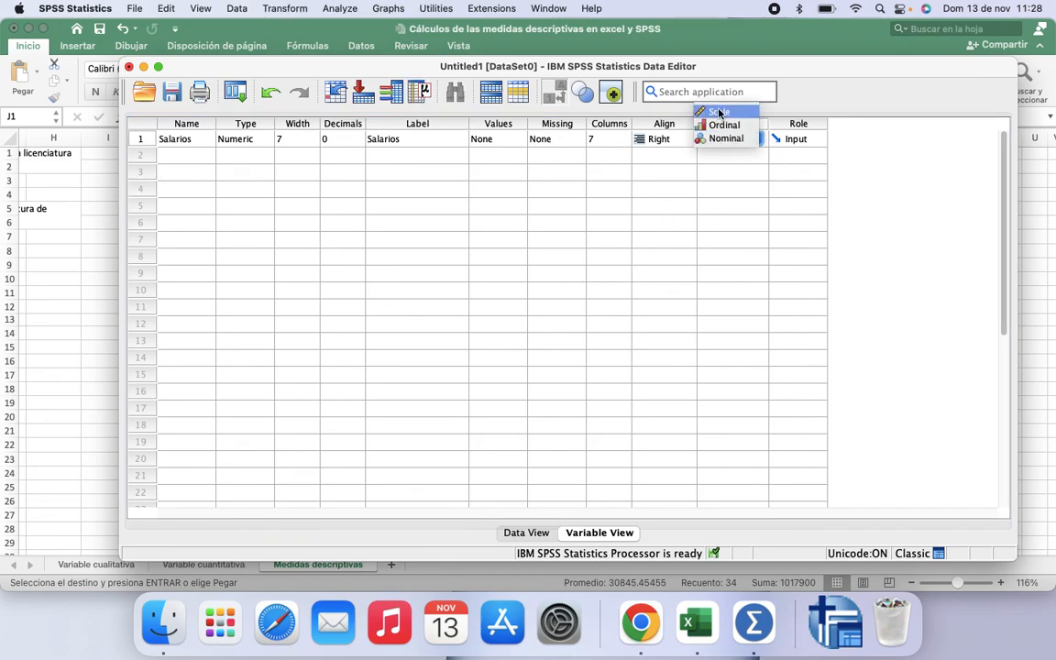
{"action": "left_click", "coordinate": [720, 112]}
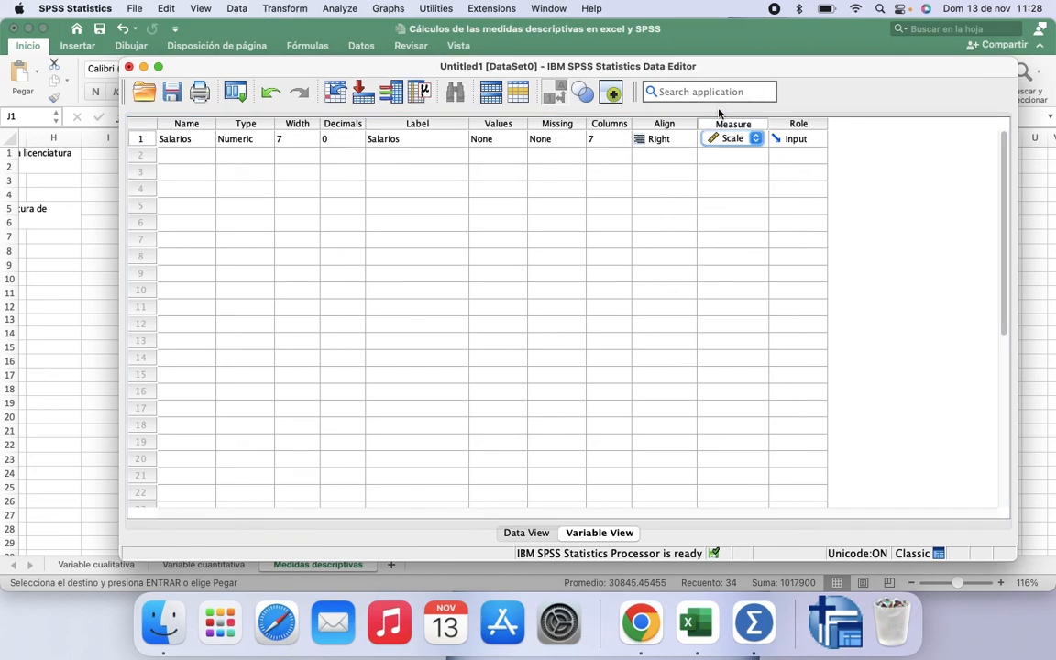
{"action": "left_click", "coordinate": [587, 225]}
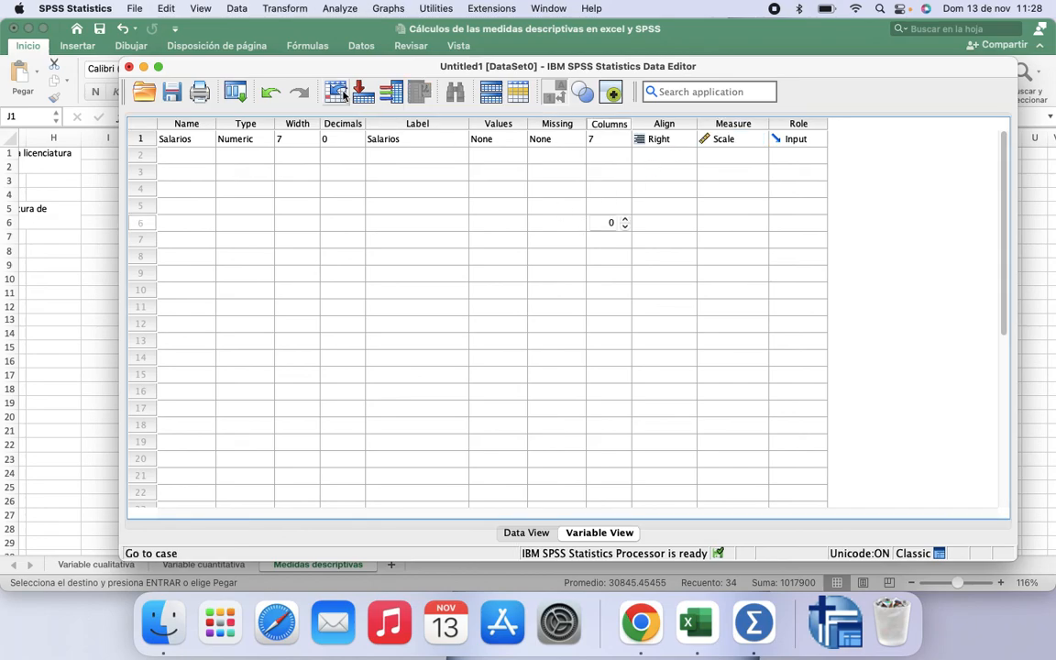
Step: Return to the data view and widen the Salarios column
{"action": "left_click", "coordinate": [533, 533]}
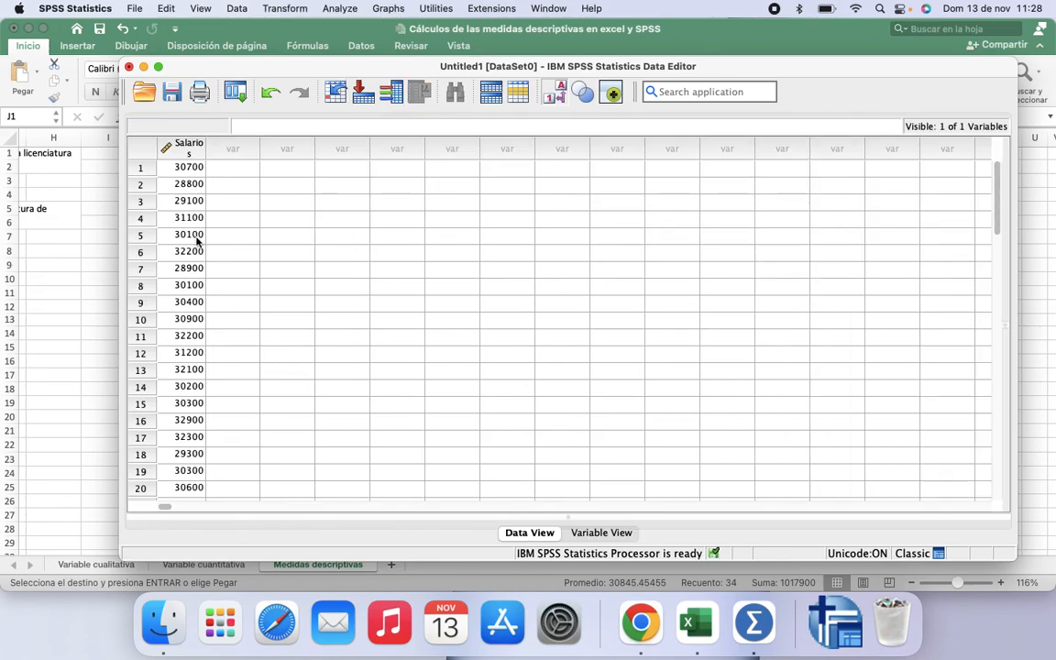
{"action": "left_click_drag", "start_coordinate": [206, 145], "coordinate": [217, 145]}
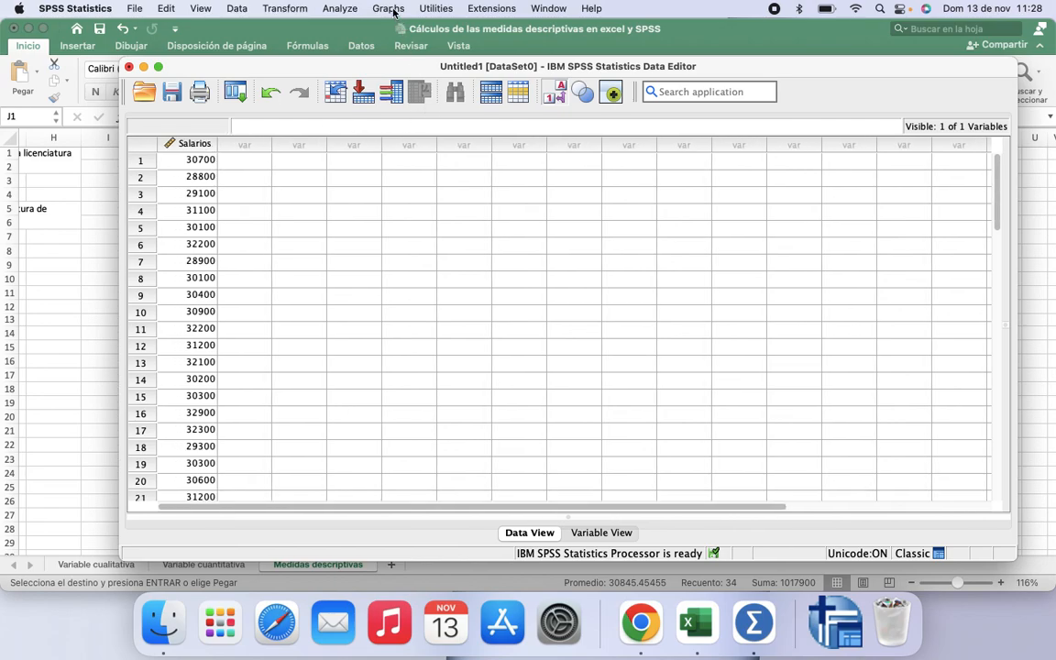
Step: Run Descriptives on Salarios with Sum and S.E. mean added to the default statistics, kurtosis and skewness
{"action": "left_click", "coordinate": [340, 9]}
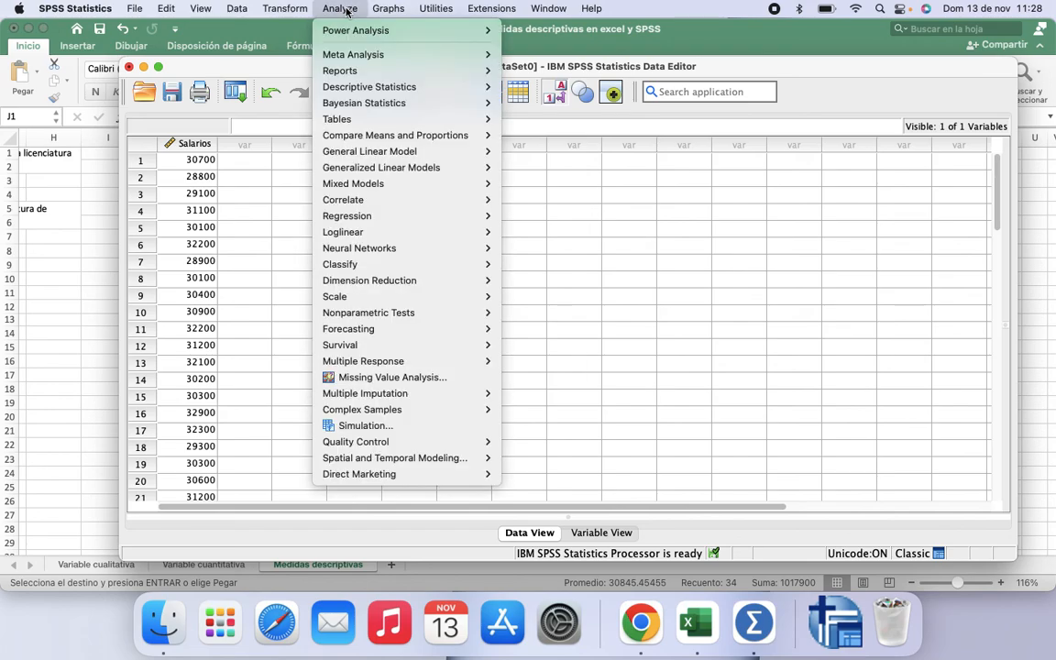
{"action": "mouse_move", "coordinate": [363, 86]}
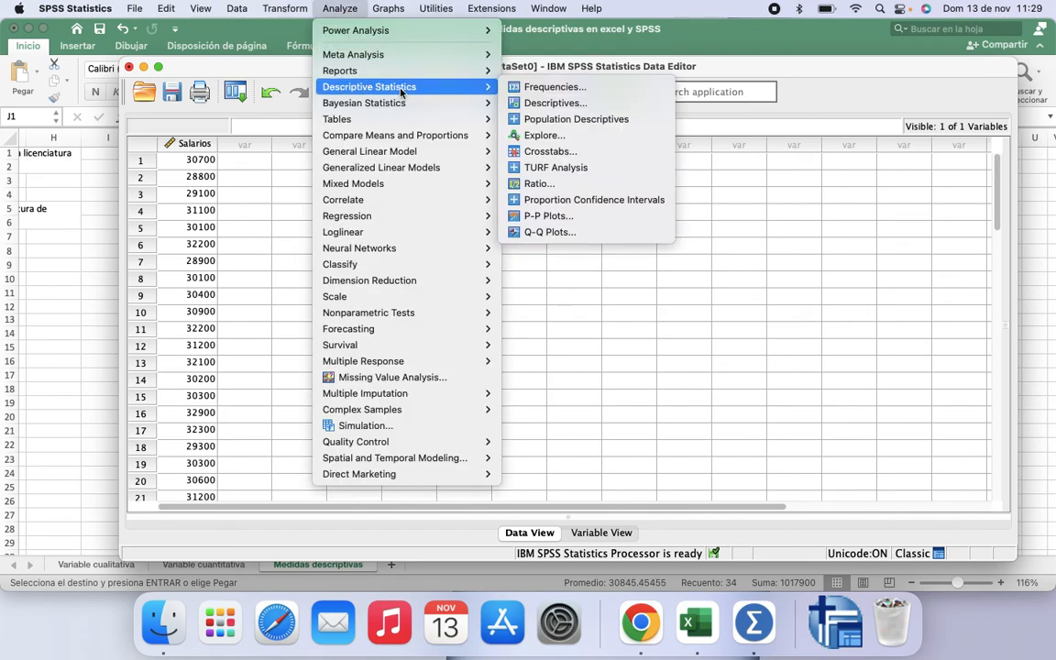
{"action": "left_click", "coordinate": [556, 104]}
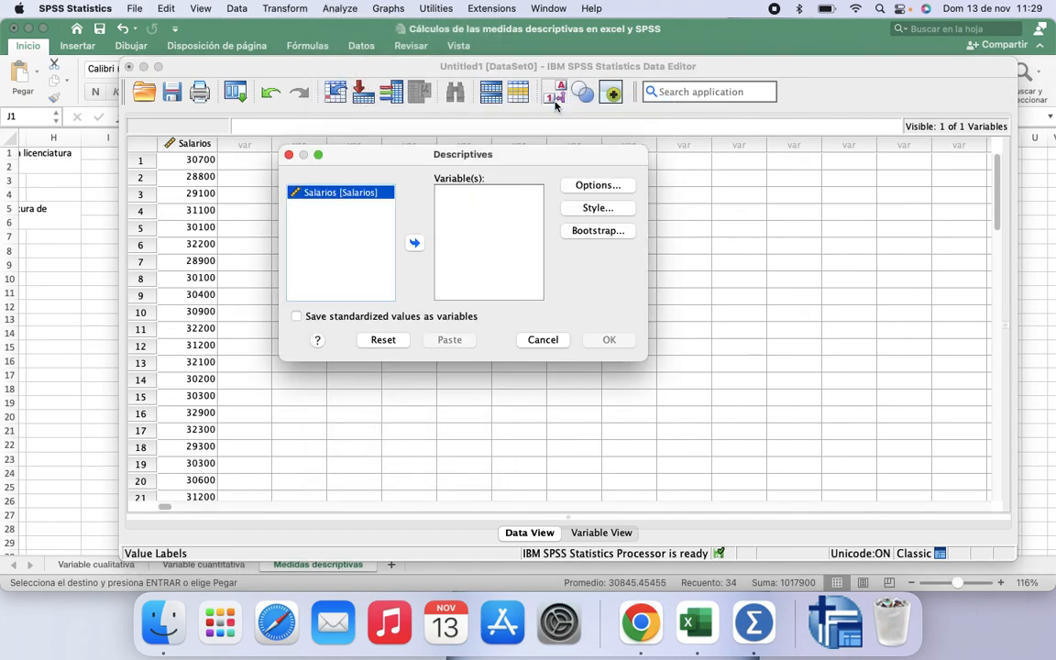
{"action": "left_click", "coordinate": [414, 243]}
{"action": "left_click", "coordinate": [599, 186]}
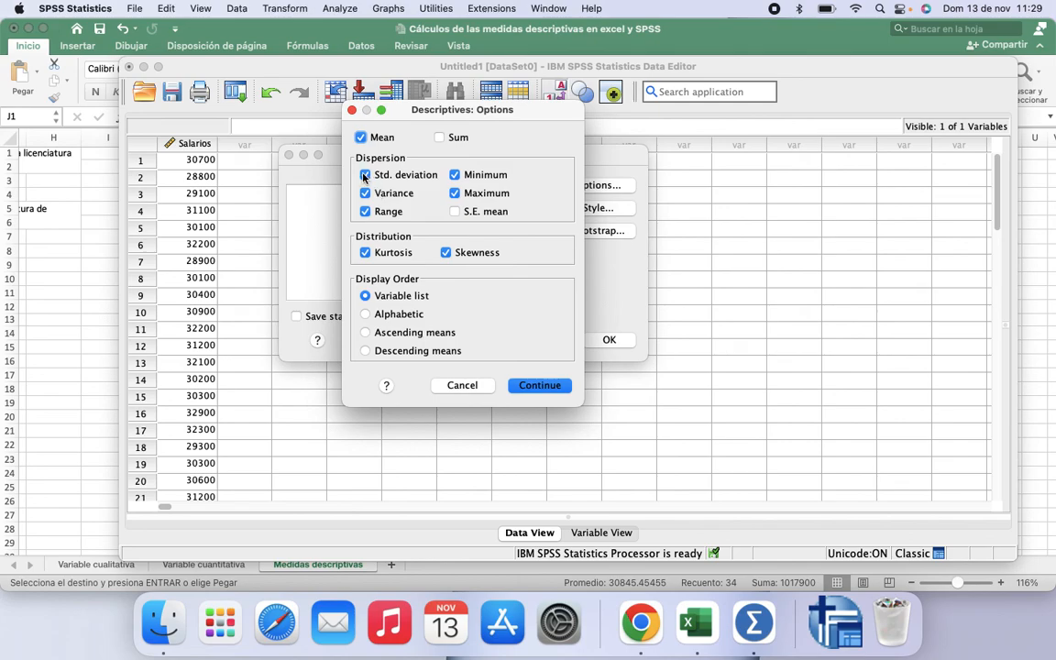
{"action": "left_click", "coordinate": [365, 175]}
{"action": "left_click", "coordinate": [439, 137]}
{"action": "left_click", "coordinate": [454, 212]}
{"action": "left_click", "coordinate": [554, 386]}
{"action": "left_click", "coordinate": [609, 340]}
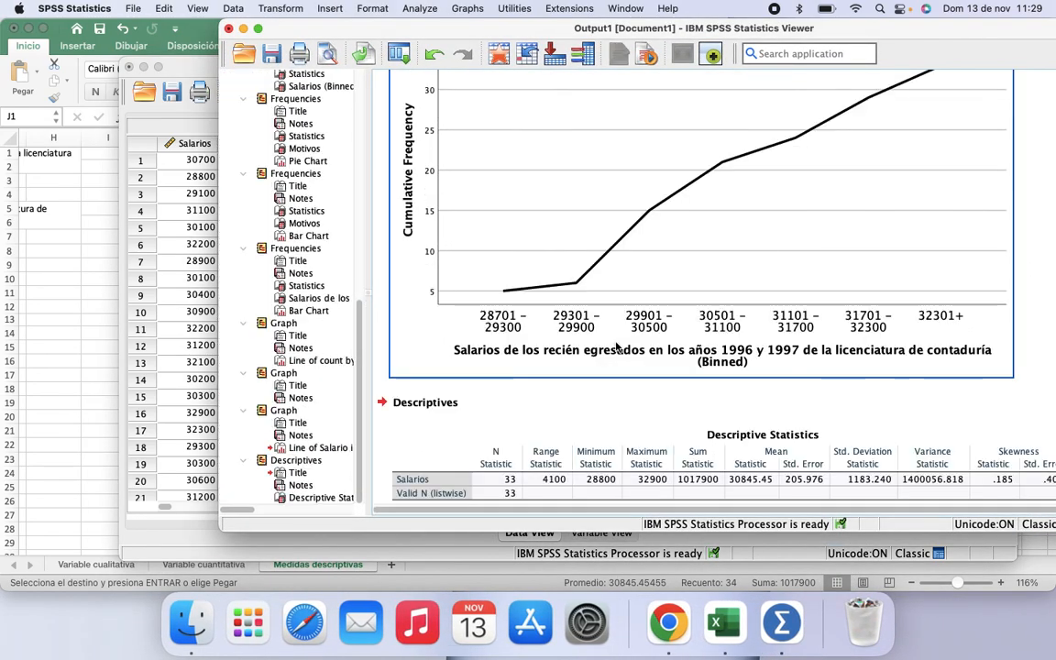
Step: Copy the Descriptive Statistics table from the output viewer
{"action": "scroll", "coordinate": [616, 347], "scroll_direction": "down", "scroll_amount": 2}
{"action": "scroll", "coordinate": [616, 347], "scroll_direction": "right", "scroll_amount": 1}
{"action": "scroll", "coordinate": [677, 352], "scroll_direction": "left", "scroll_amount": 2}
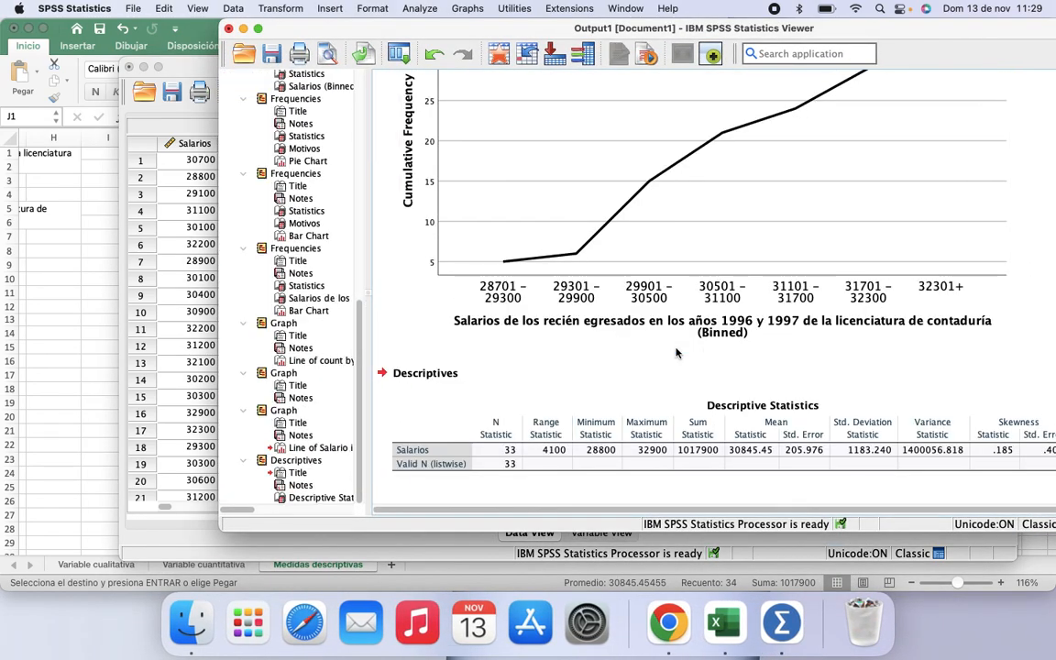
{"action": "left_click", "coordinate": [533, 366]}
{"action": "right_click", "coordinate": [591, 409]}
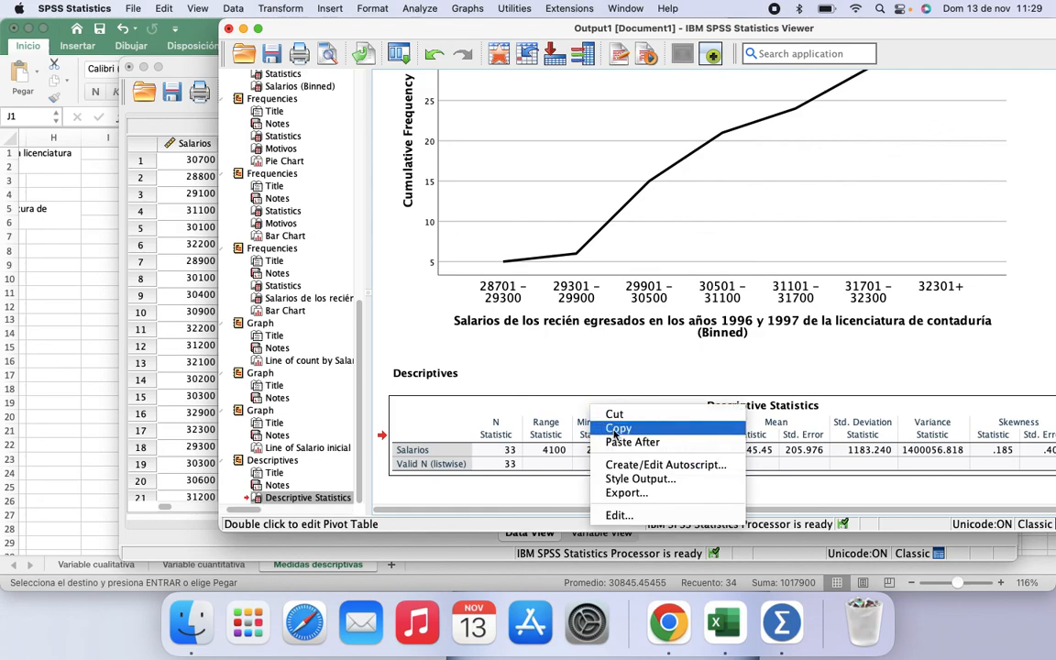
{"action": "left_click", "coordinate": [617, 429]}
Step: Paste the copied SPSS table into the Medidas descriptivas sheet as a picture and move it just above the Salario table
{"action": "left_click", "coordinate": [72, 294]}
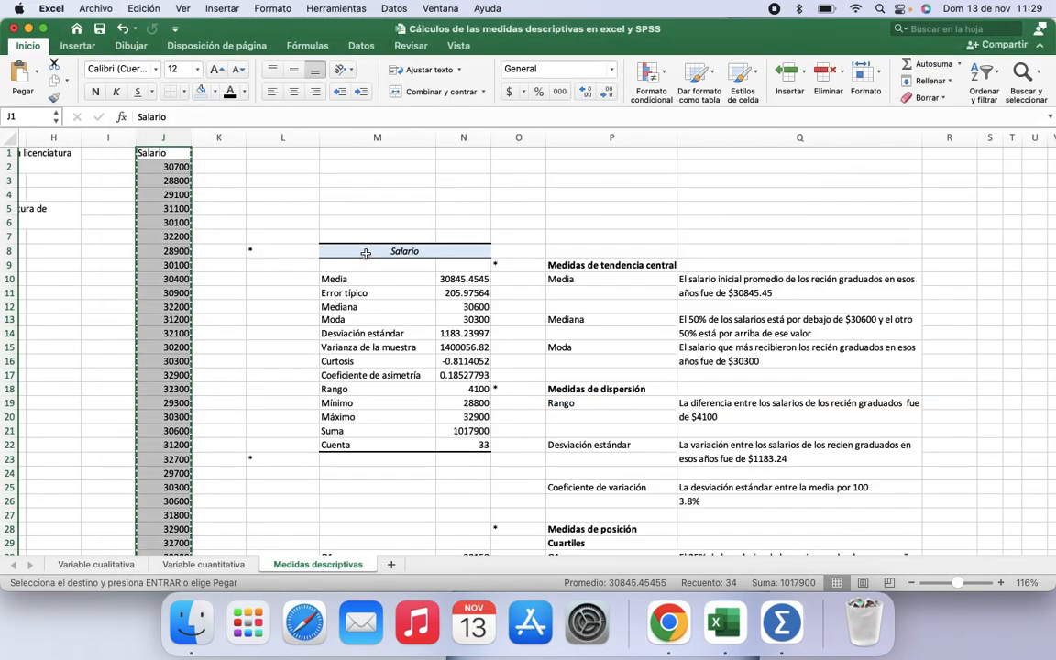
{"action": "right_click", "coordinate": [348, 192]}
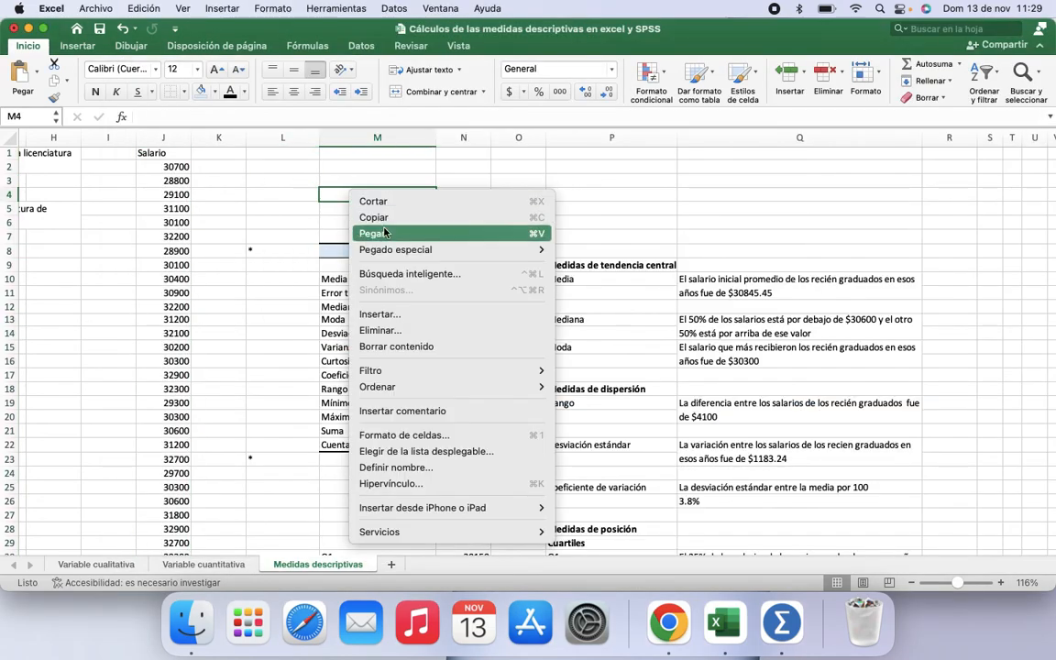
{"action": "mouse_move", "coordinate": [431, 249]}
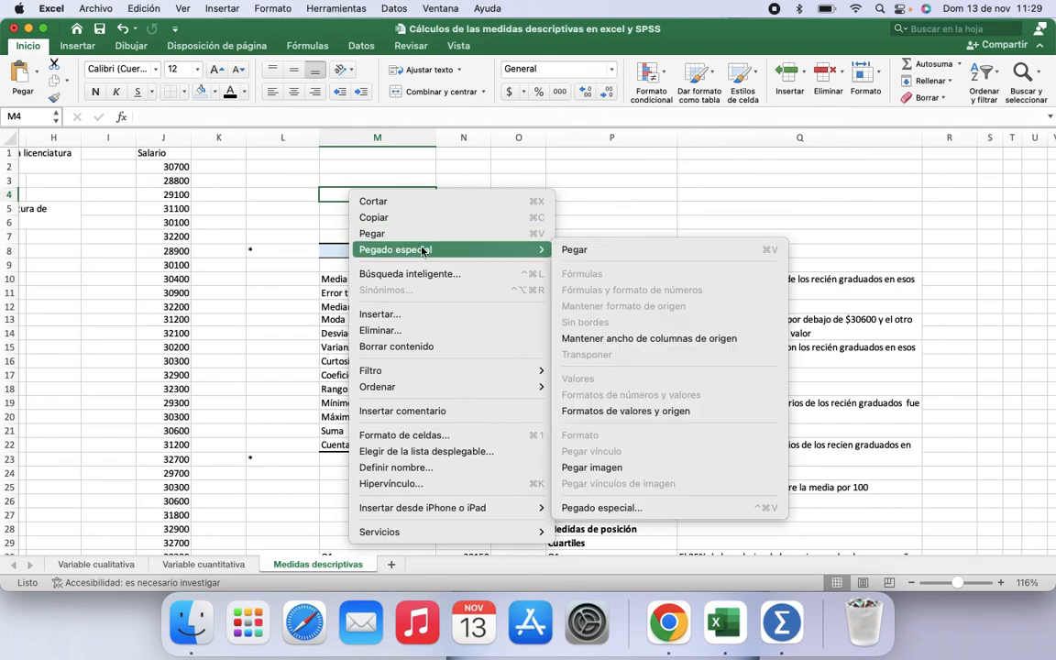
{"action": "left_click", "coordinate": [607, 469]}
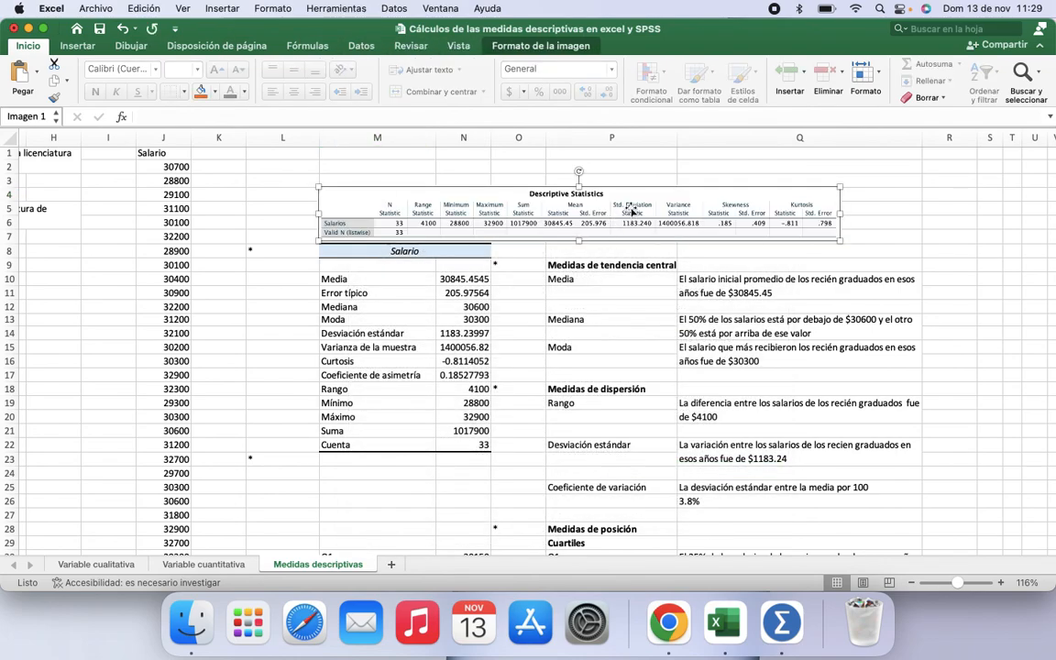
{"action": "left_click_drag", "start_coordinate": [632, 189], "coordinate": [630, 165]}
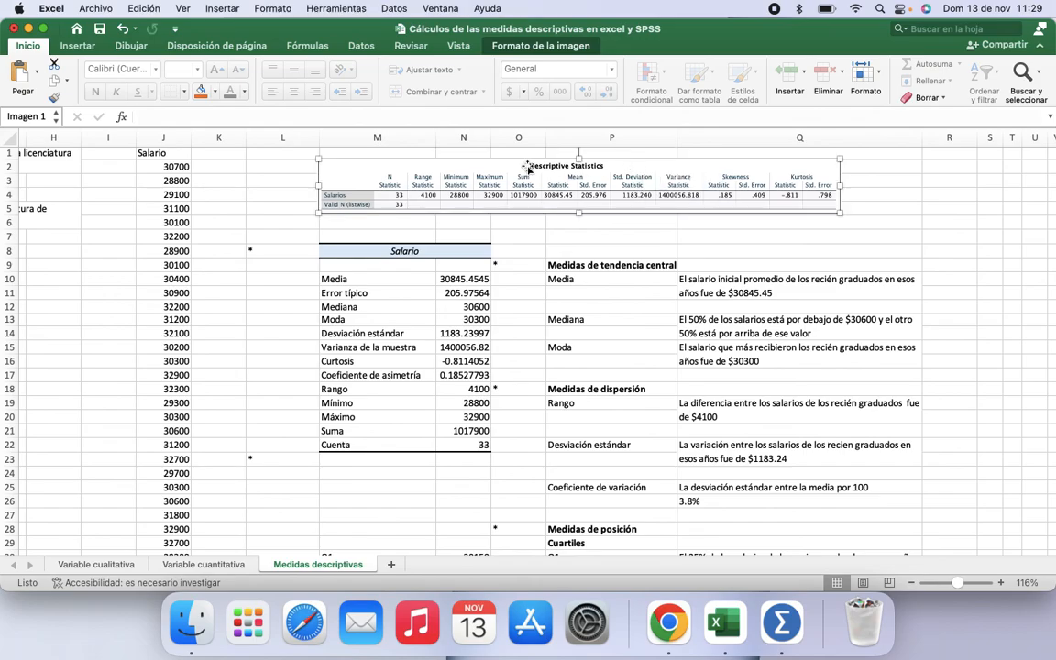
Step: Compare the pasted SPSS values with the Excel standard deviation, variance, kurtosis and skewness cells
{"action": "scroll", "coordinate": [529, 169], "scroll_direction": "up", "scroll_amount": 3}
{"action": "scroll", "coordinate": [527, 166], "scroll_direction": "up", "scroll_amount": 5}
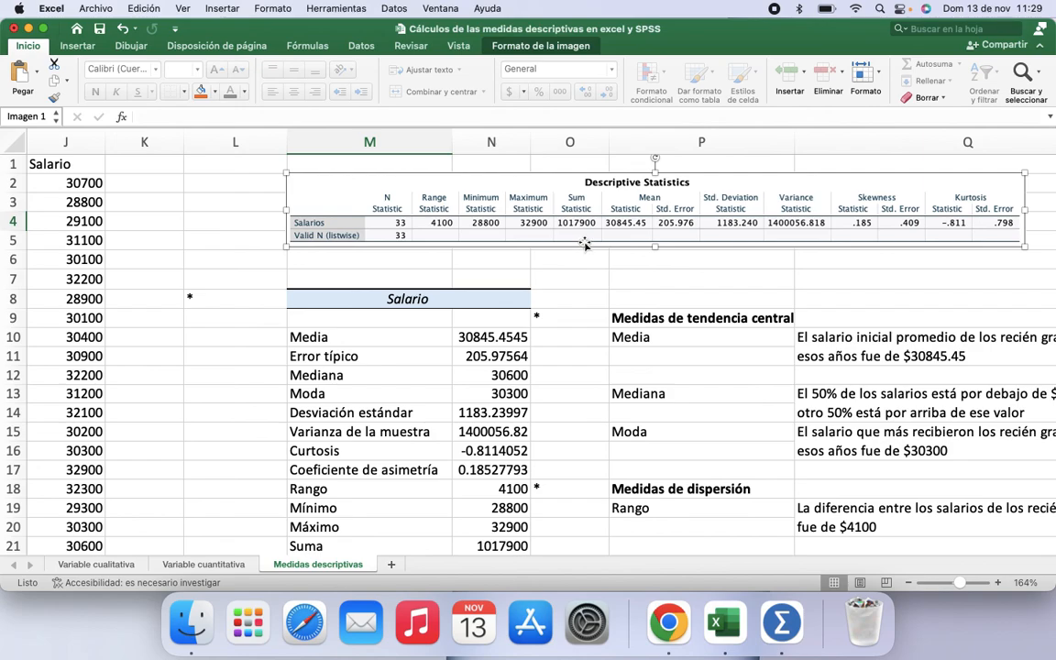
{"action": "scroll", "coordinate": [542, 288], "scroll_direction": "down", "scroll_amount": 1}
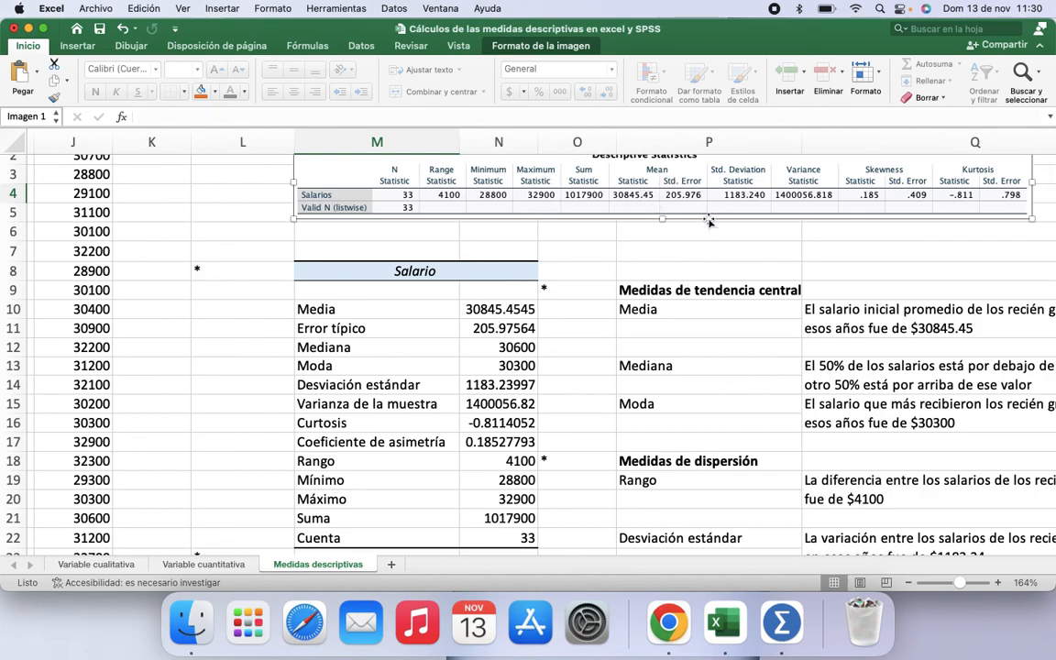
{"action": "left_click", "coordinate": [477, 384]}
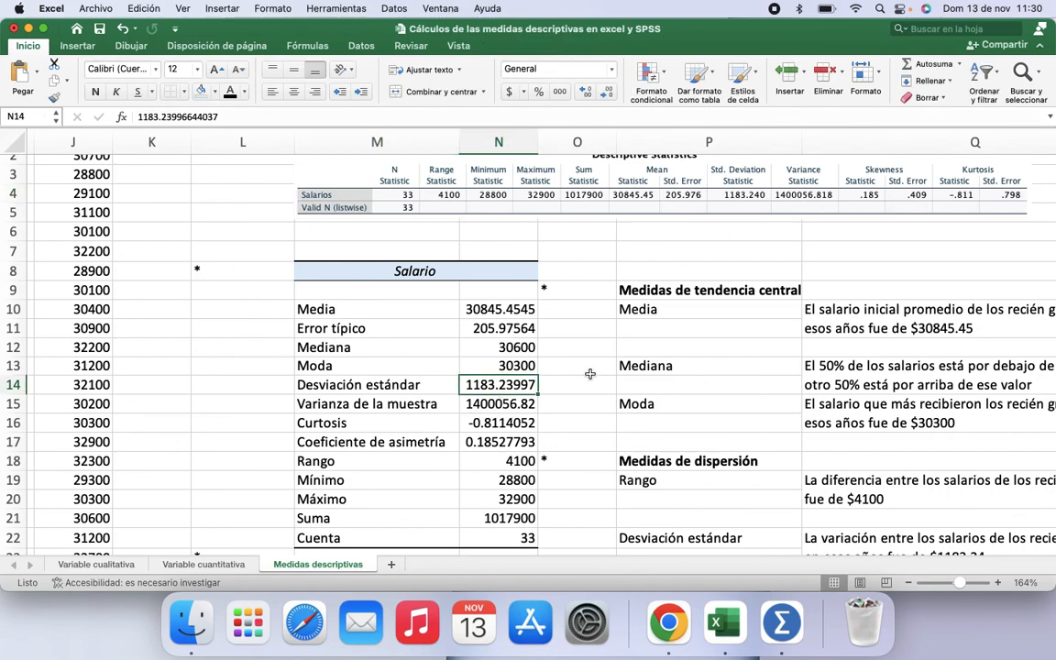
{"action": "left_click", "coordinate": [495, 403]}
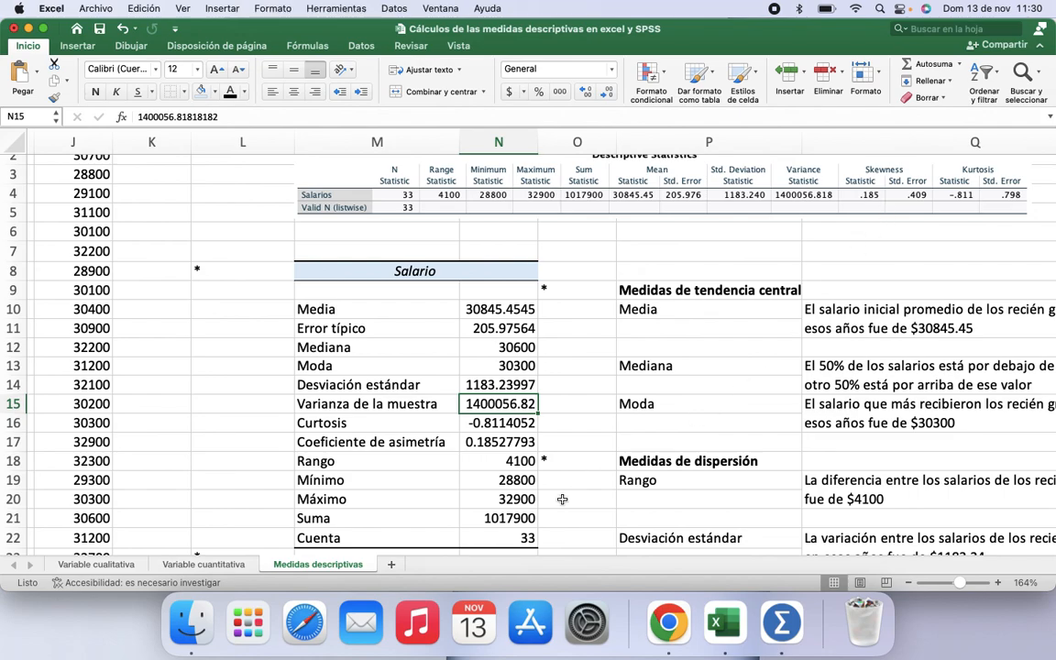
{"action": "left_click", "coordinate": [501, 442]}
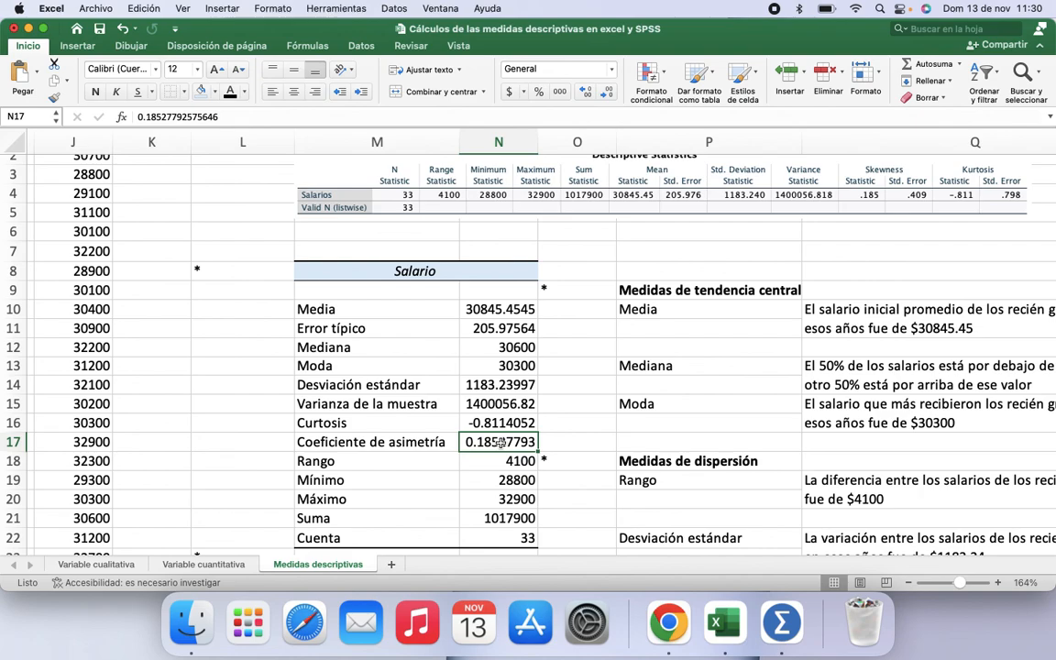
{"action": "key", "text": "Up"}
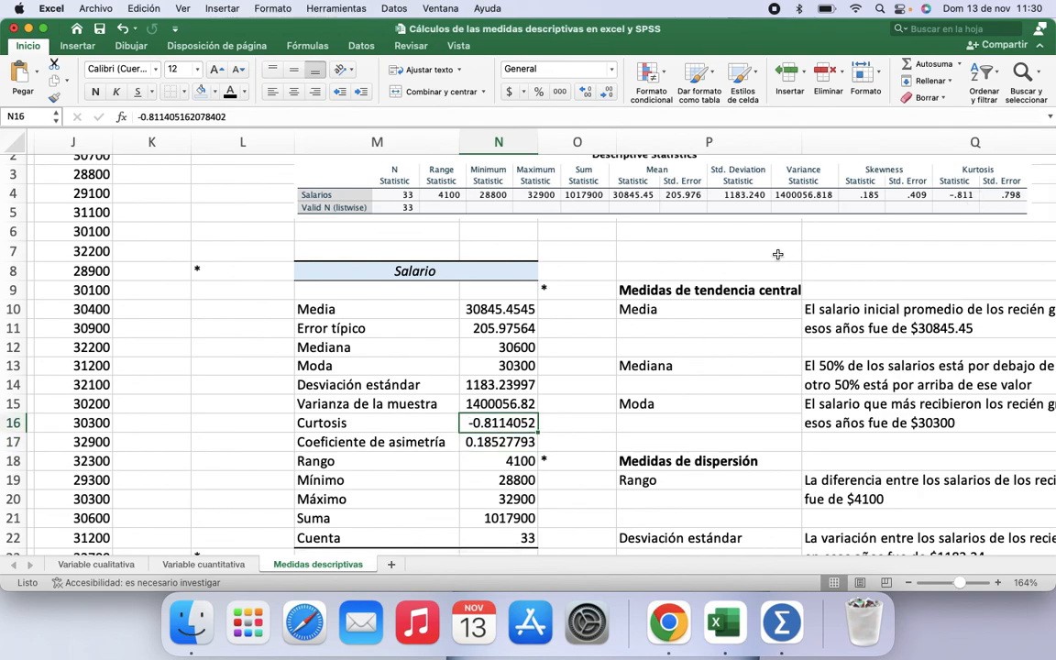
Step: Move the pasted Descriptive Statistics picture slightly lower on the sheet
{"action": "left_click_drag", "start_coordinate": [678, 215], "coordinate": [679, 239]}
{"action": "scroll", "coordinate": [653, 345], "scroll_direction": "down", "scroll_amount": 1}
{"action": "scroll", "coordinate": [654, 346], "scroll_direction": "right", "scroll_amount": 1}
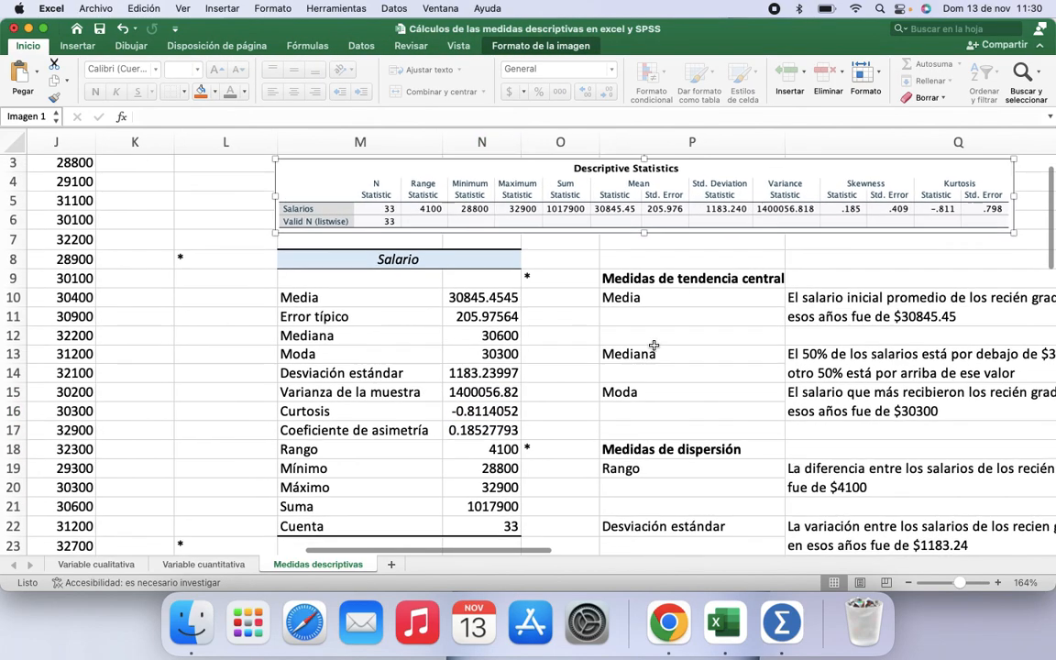
{"action": "scroll", "coordinate": [653, 346], "scroll_direction": "right", "scroll_amount": 2}
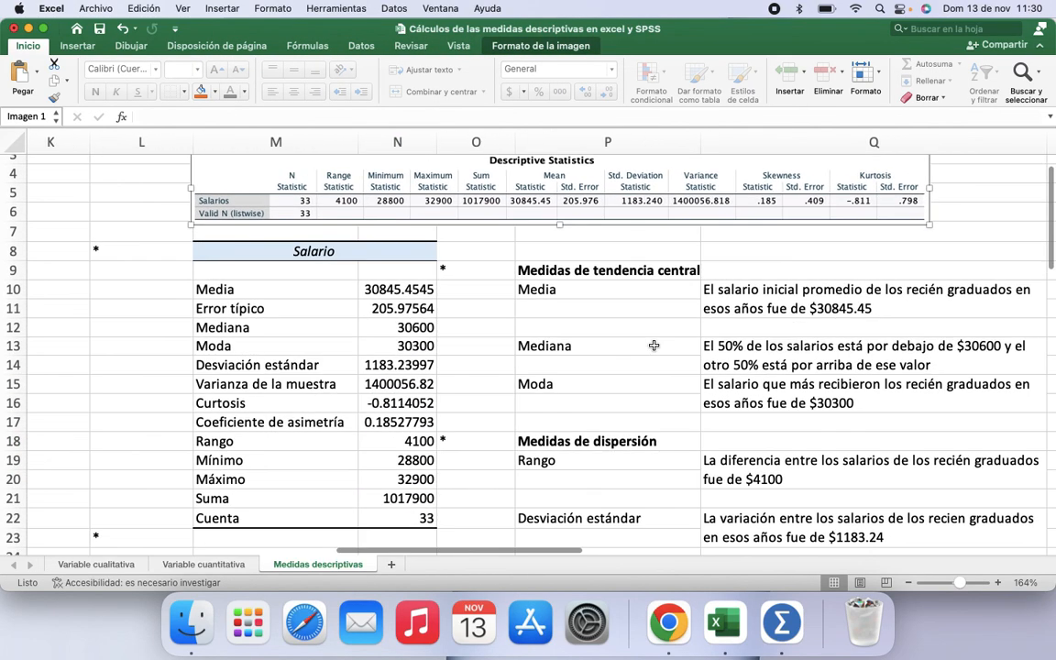
Step: Switch to SPSS, open Frequencies with Salarios as the variable, and open its Statistics options
{"action": "left_click", "coordinate": [781, 625]}
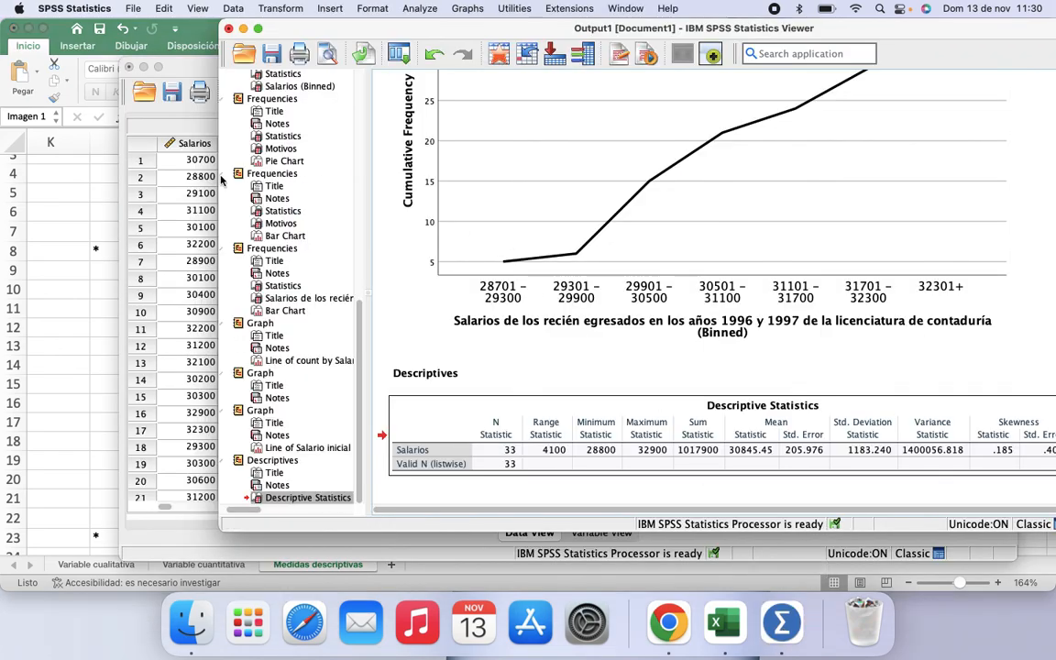
{"action": "left_click", "coordinate": [199, 195]}
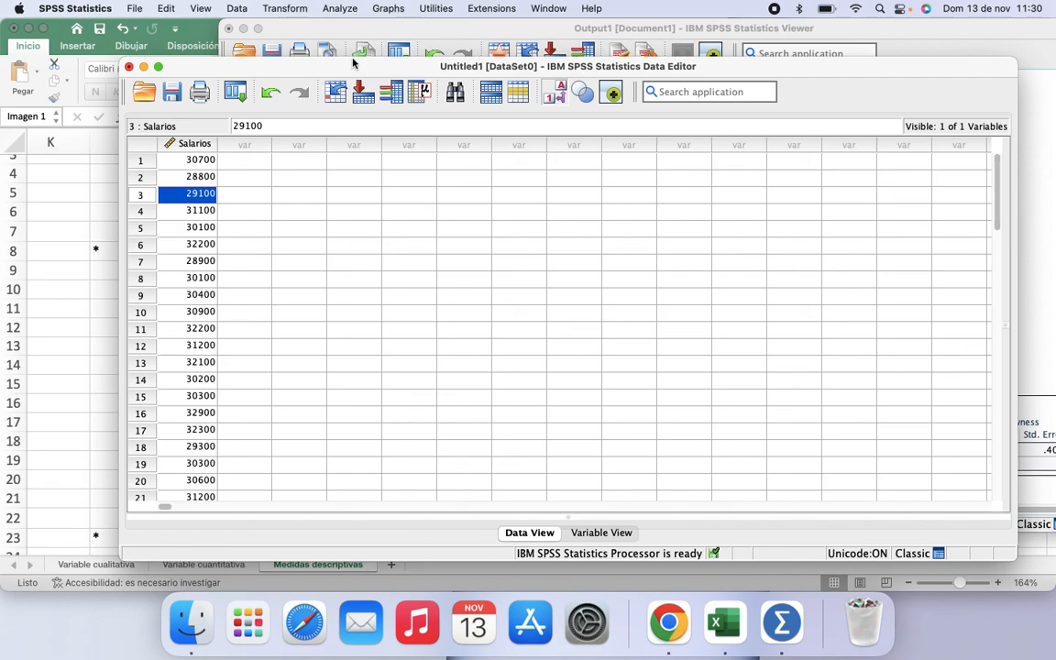
{"action": "left_click_drag", "start_coordinate": [352, 66], "coordinate": [338, 41]}
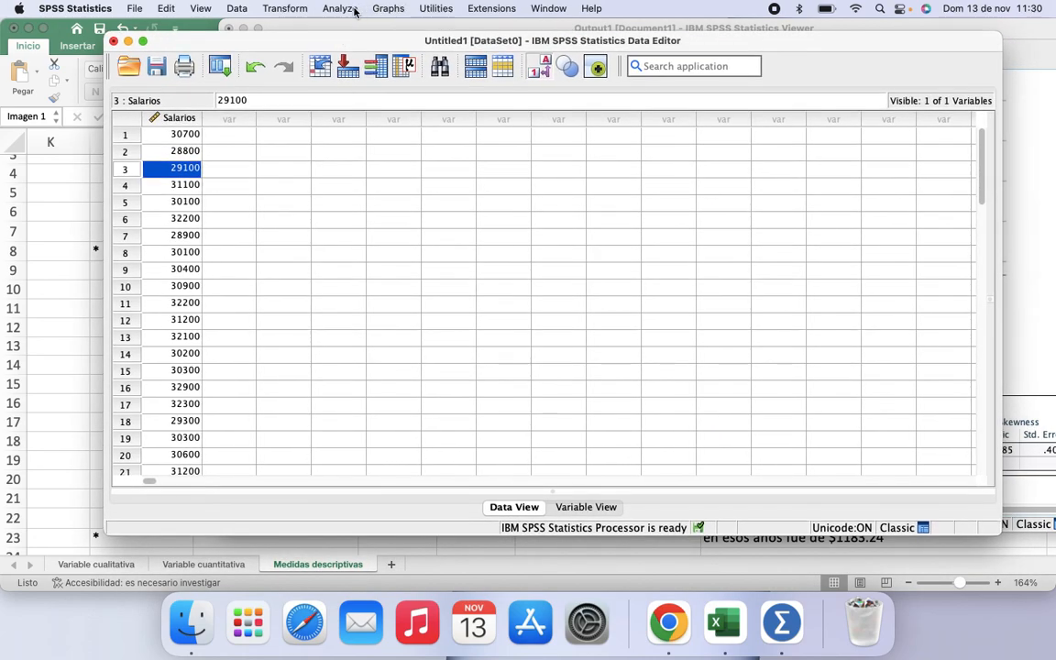
{"action": "left_click", "coordinate": [339, 9]}
{"action": "mouse_move", "coordinate": [385, 86]}
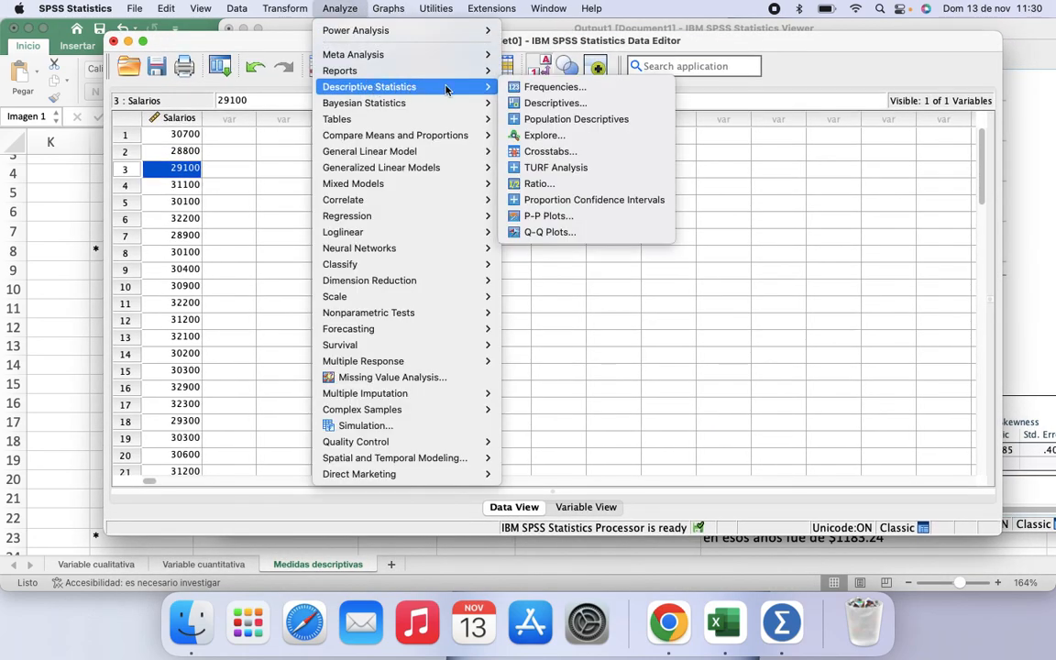
{"action": "left_click", "coordinate": [550, 87]}
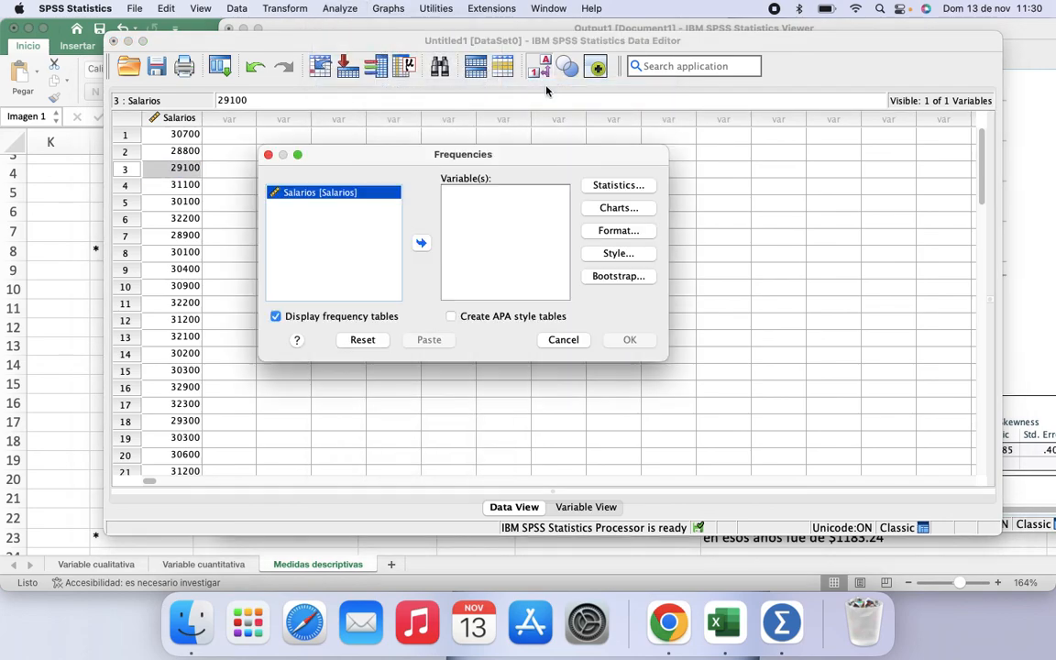
{"action": "left_click", "coordinate": [421, 242]}
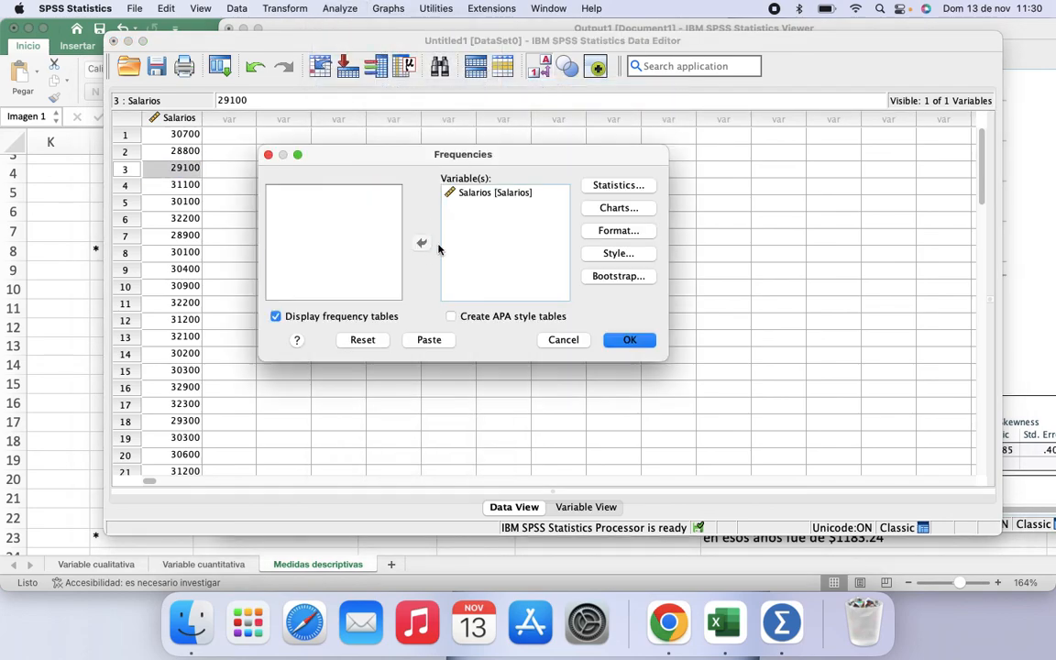
{"action": "left_click", "coordinate": [614, 186]}
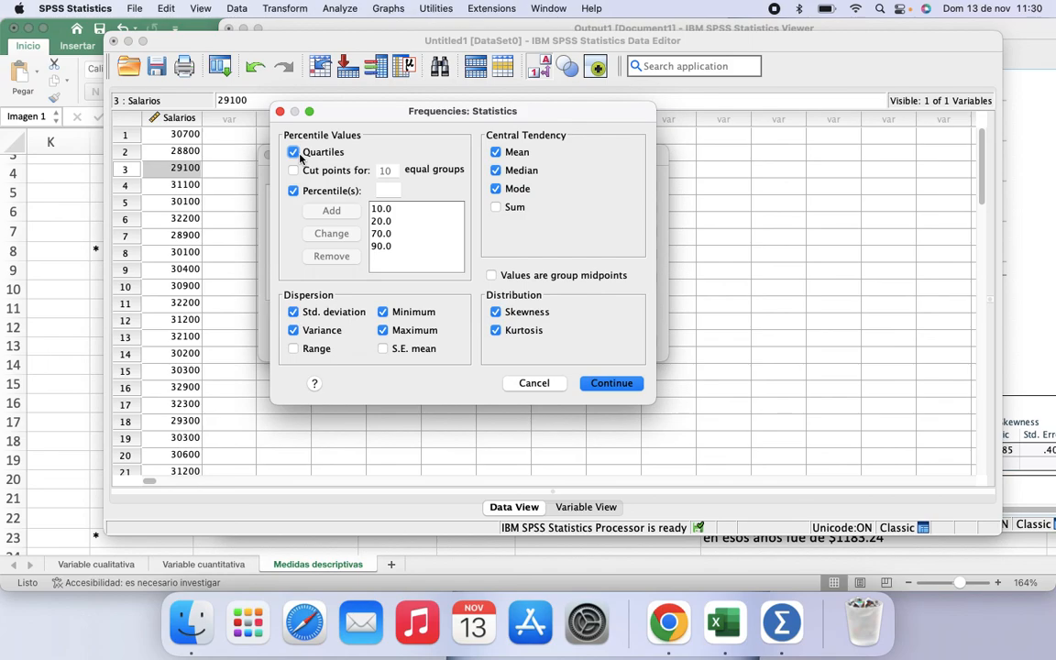
{"action": "left_click", "coordinate": [74, 300]}
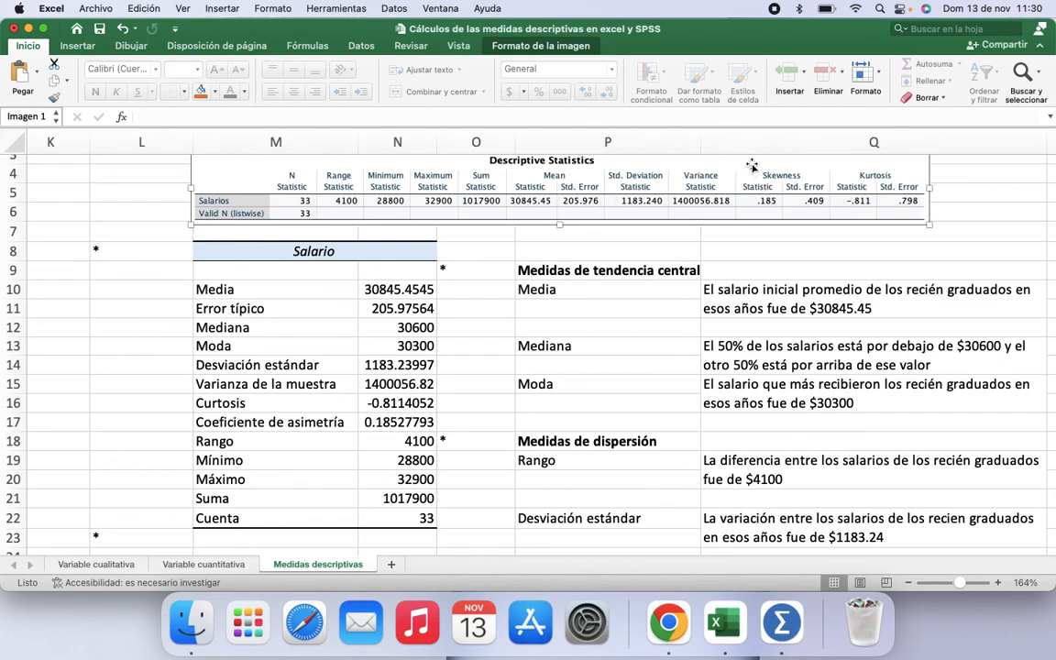
{"action": "left_click_drag", "start_coordinate": [717, 42], "coordinate": [718, 62]}
{"action": "left_click", "coordinate": [630, 29]}
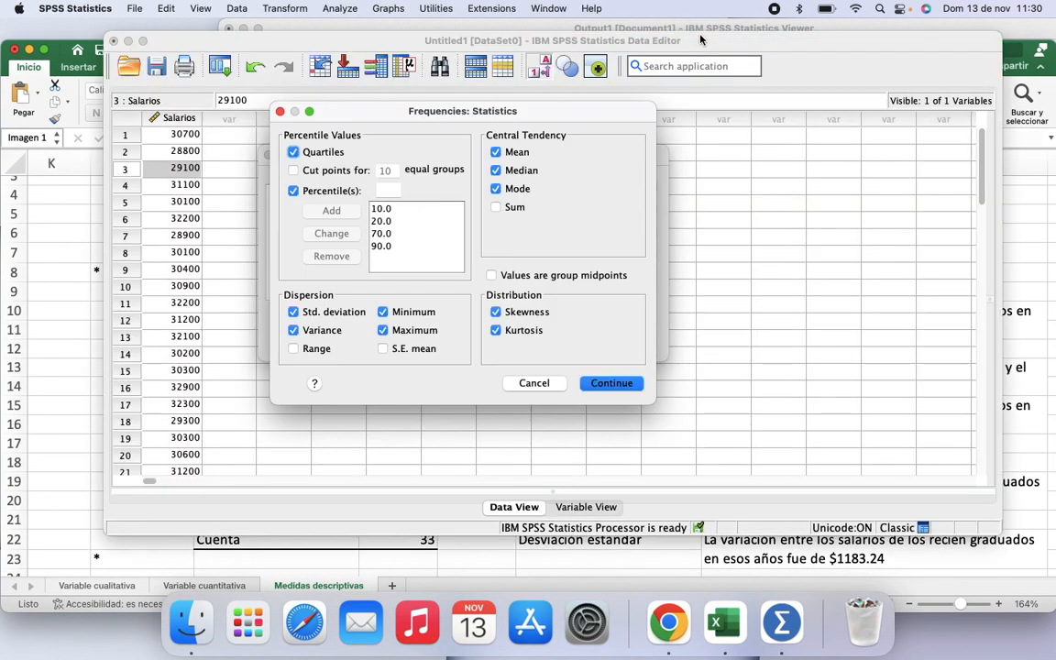
Step: Remove all four existing percentile values from the percentile list
{"action": "left_click", "coordinate": [384, 246]}
{"action": "left_click", "coordinate": [334, 257]}
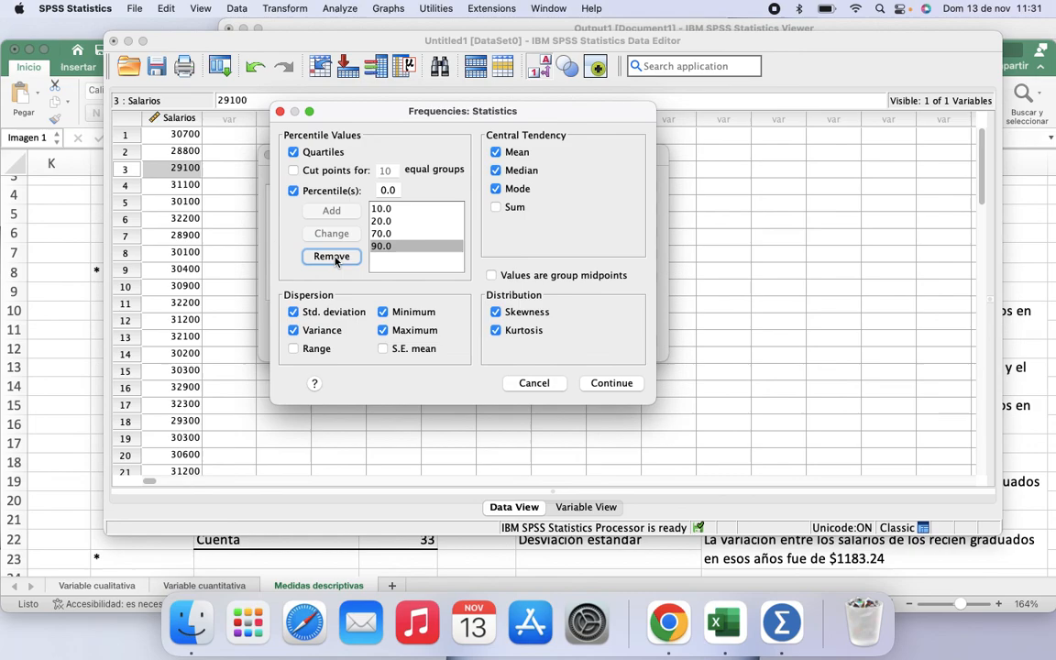
{"action": "left_click", "coordinate": [381, 235]}
{"action": "left_click", "coordinate": [342, 257]}
{"action": "left_click", "coordinate": [380, 223]}
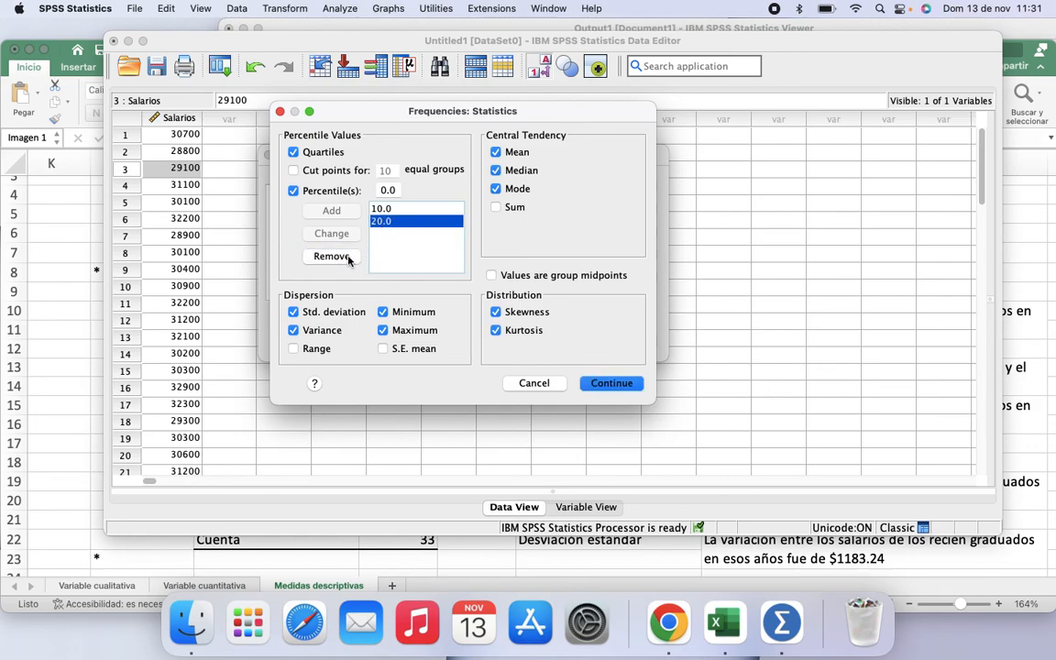
{"action": "left_click", "coordinate": [332, 255]}
{"action": "left_click", "coordinate": [381, 209]}
{"action": "left_click", "coordinate": [347, 256]}
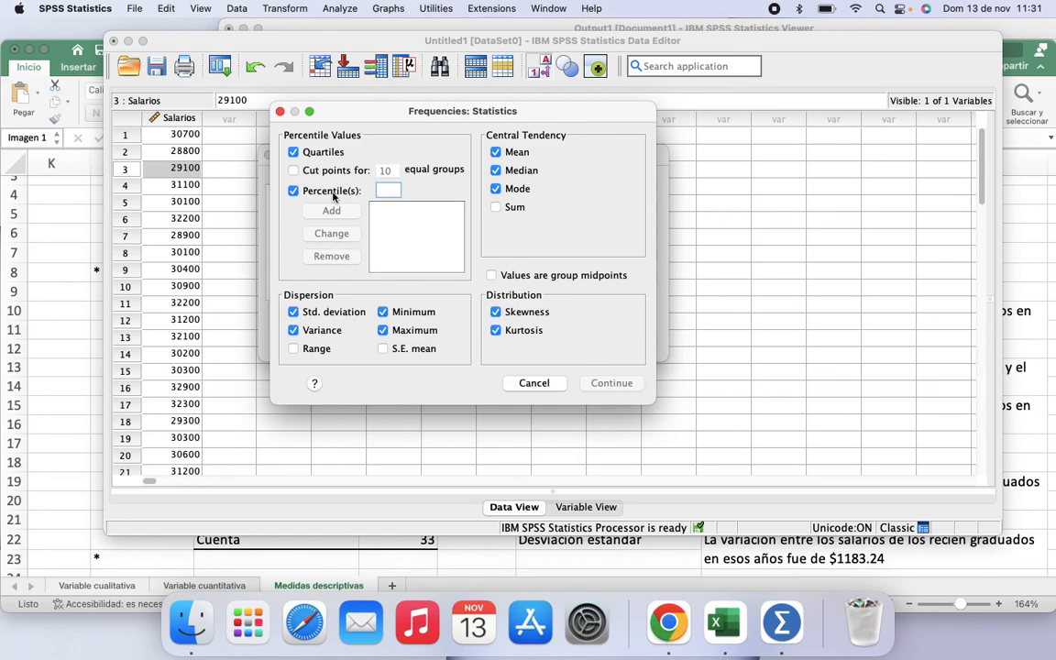
Step: Uncheck quartiles, percentiles and every central tendency, dispersion and distribution statistic
{"action": "left_click", "coordinate": [293, 152]}
{"action": "left_click", "coordinate": [293, 191]}
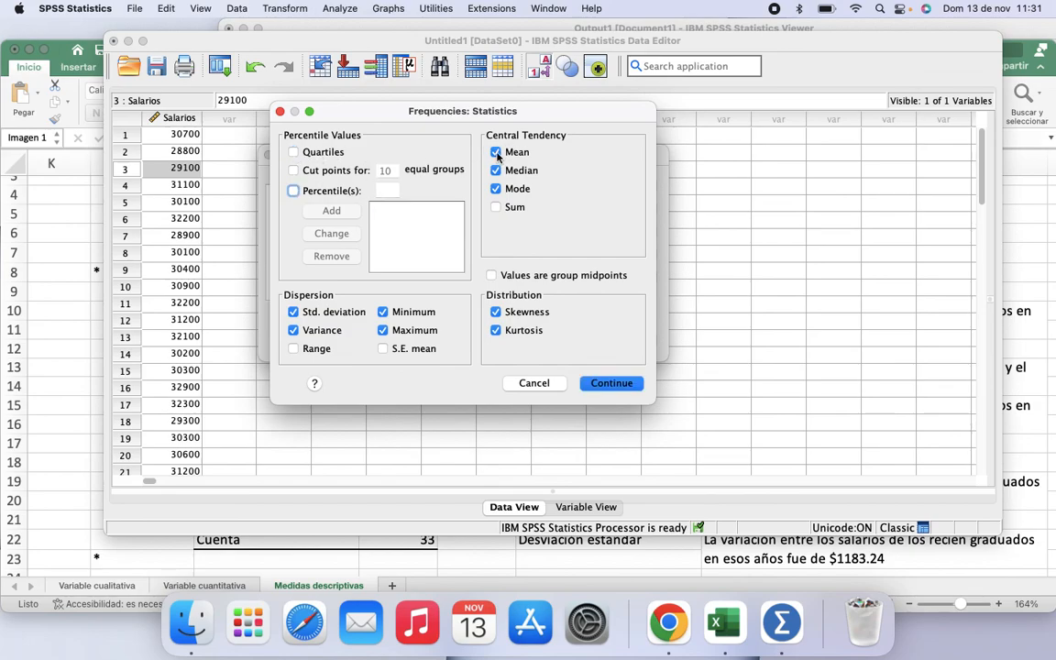
{"action": "left_click", "coordinate": [496, 153]}
{"action": "left_click", "coordinate": [496, 171]}
{"action": "left_click", "coordinate": [293, 312]}
{"action": "left_click", "coordinate": [293, 331]}
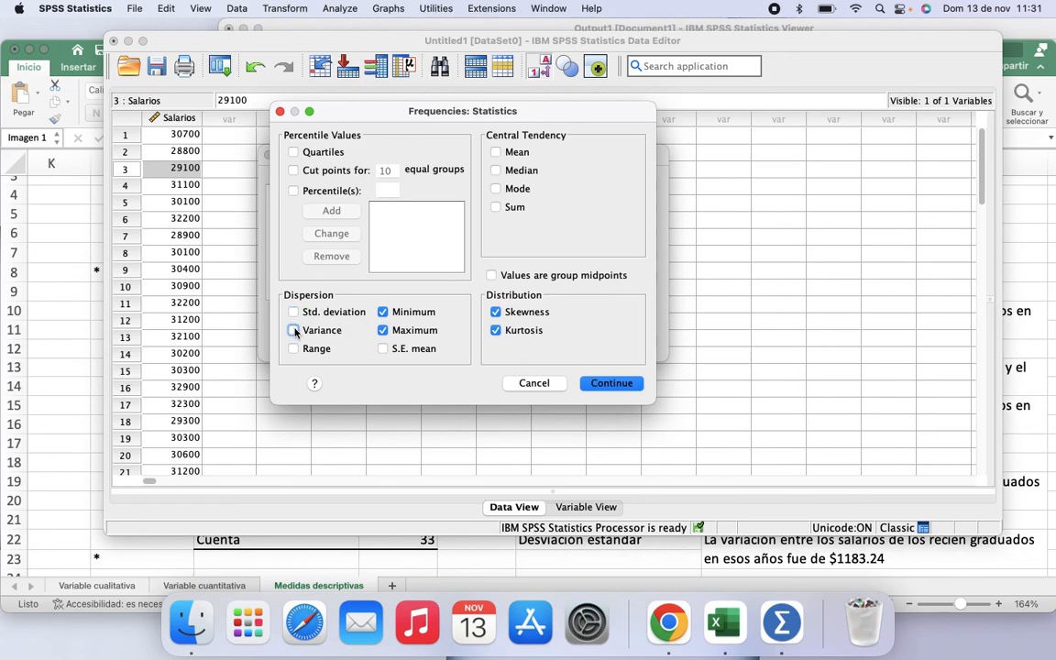
{"action": "left_click", "coordinate": [385, 312]}
{"action": "left_click", "coordinate": [381, 331]}
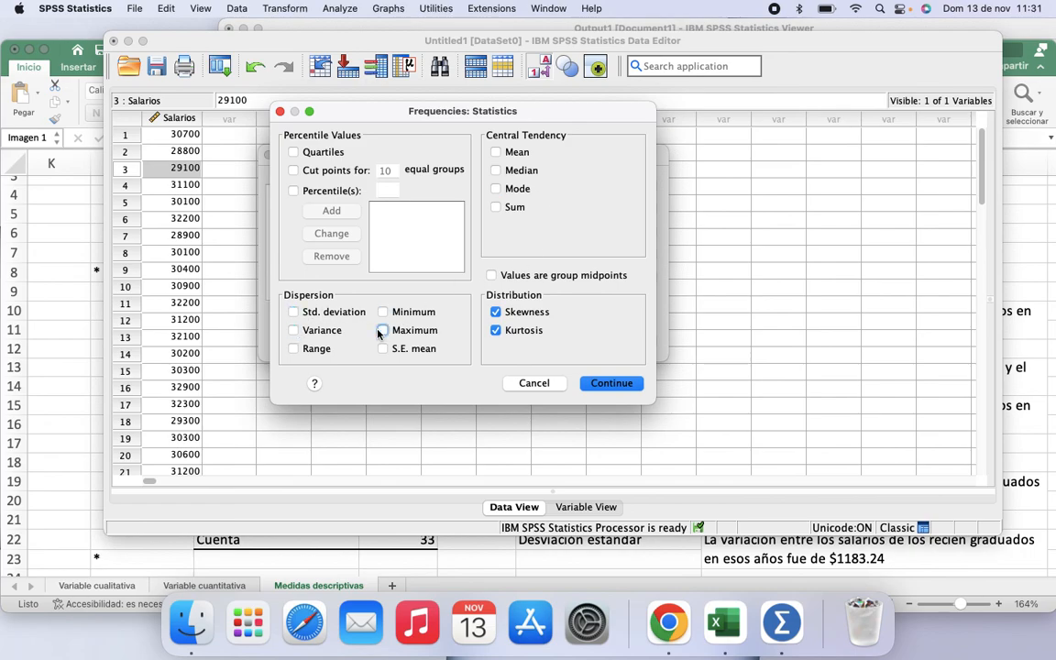
{"action": "left_click", "coordinate": [495, 313]}
{"action": "left_click", "coordinate": [496, 331]}
Step: Check Mean, Median, Mode and Sum under central tendency
{"action": "left_click", "coordinate": [496, 153]}
{"action": "left_click", "coordinate": [496, 171]}
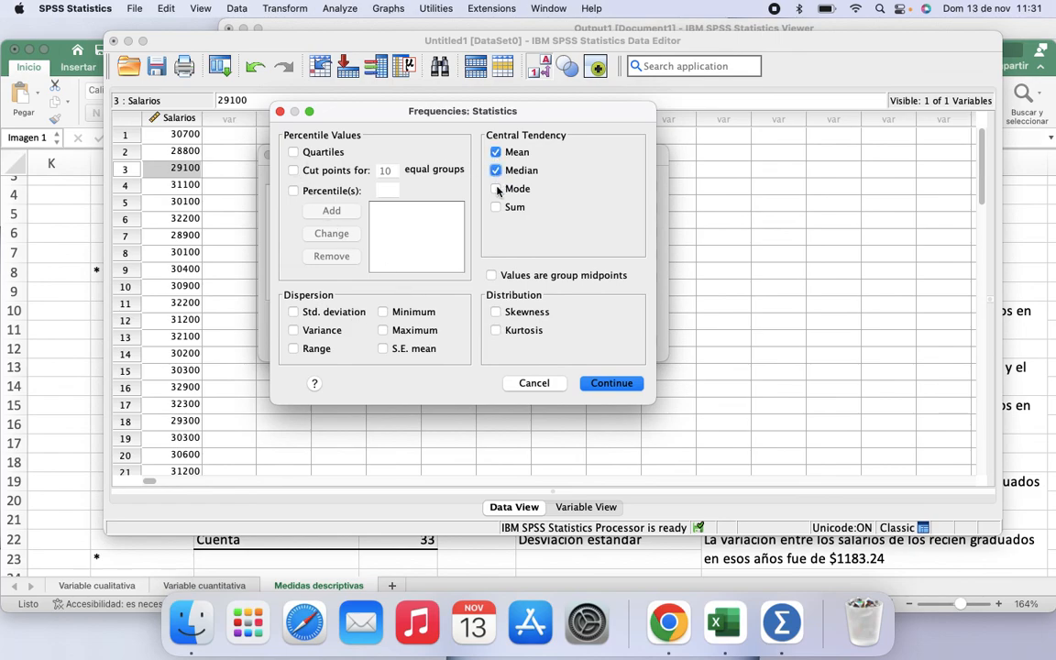
{"action": "left_click", "coordinate": [496, 189]}
{"action": "left_click", "coordinate": [496, 207]}
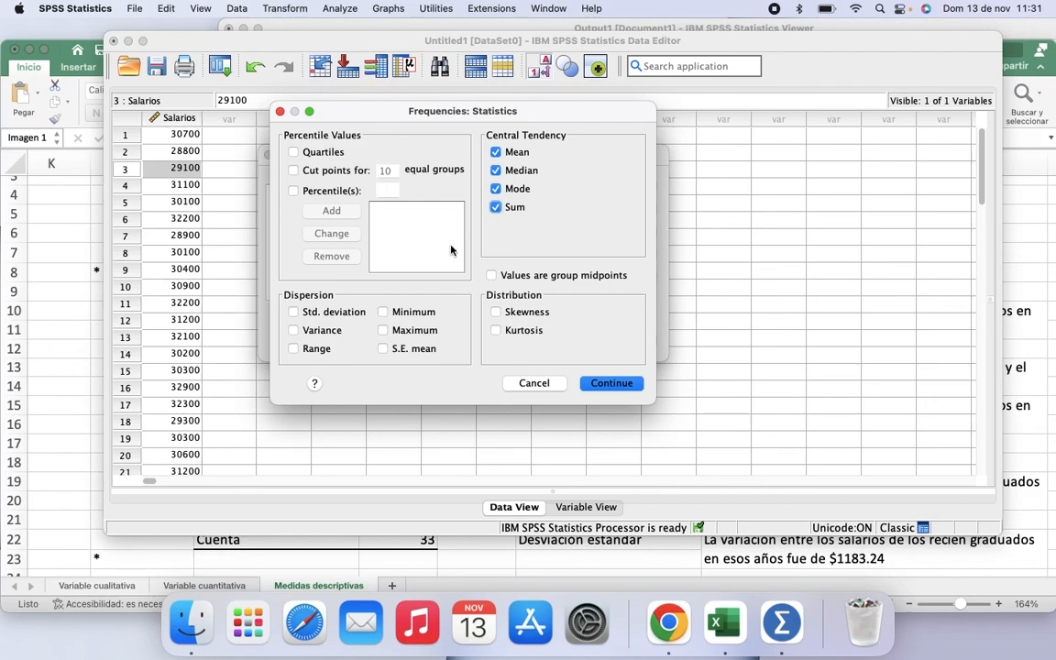
Step: Check all dispersion statistics, including Range and S.E. mean, plus Skewness and Kurtosis
{"action": "left_click", "coordinate": [294, 312]}
{"action": "left_click", "coordinate": [293, 332]}
{"action": "left_click", "coordinate": [294, 351]}
{"action": "left_click", "coordinate": [383, 312]}
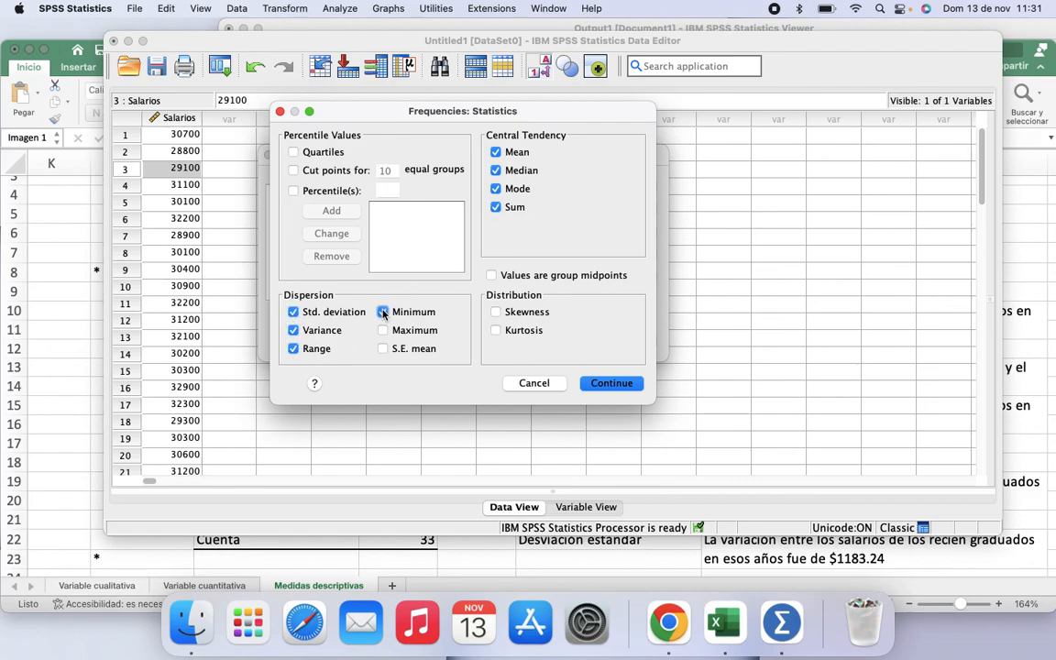
{"action": "left_click", "coordinate": [383, 331]}
{"action": "left_click", "coordinate": [383, 349]}
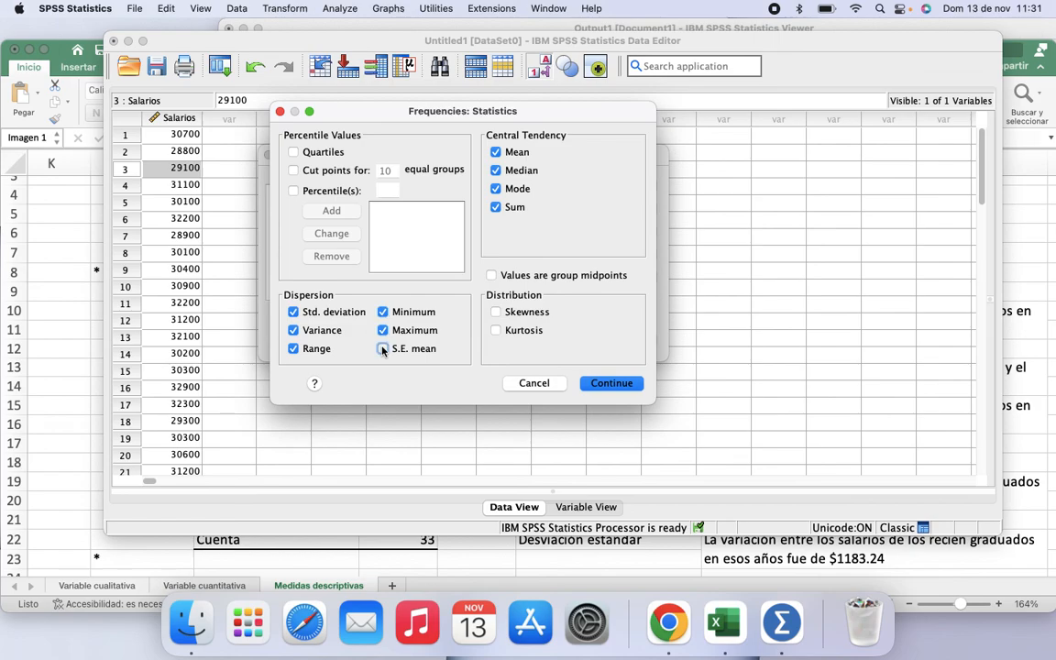
{"action": "left_click", "coordinate": [496, 313]}
{"action": "left_click", "coordinate": [495, 332]}
Step: Enable Quartiles and Percentiles and add the 10th percentile
{"action": "left_click", "coordinate": [293, 152]}
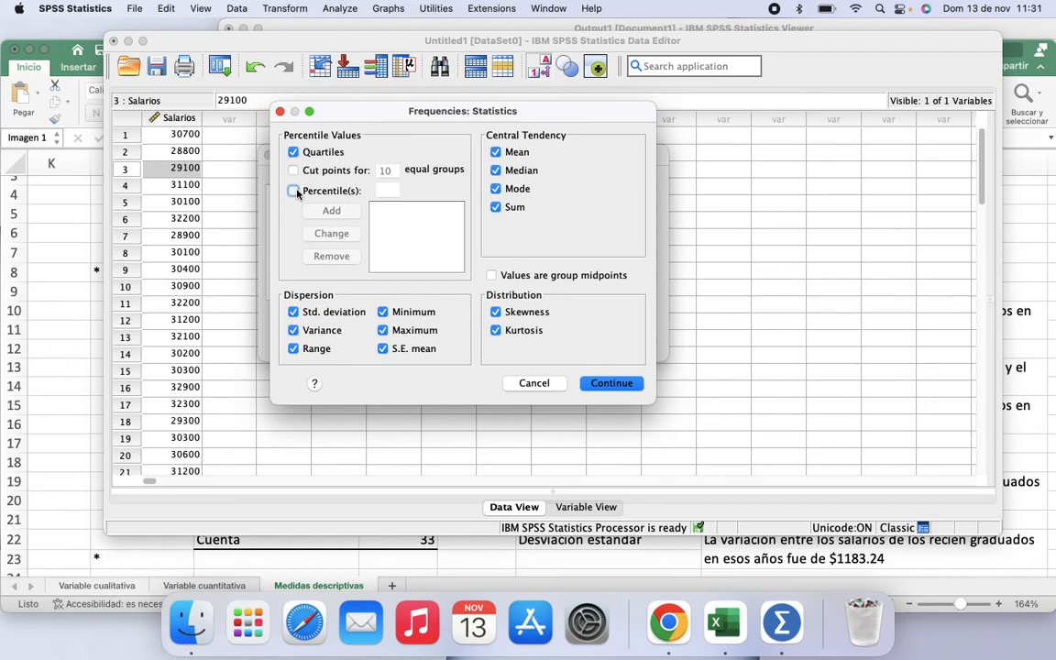
{"action": "left_click", "coordinate": [294, 191]}
{"action": "left_click", "coordinate": [384, 190]}
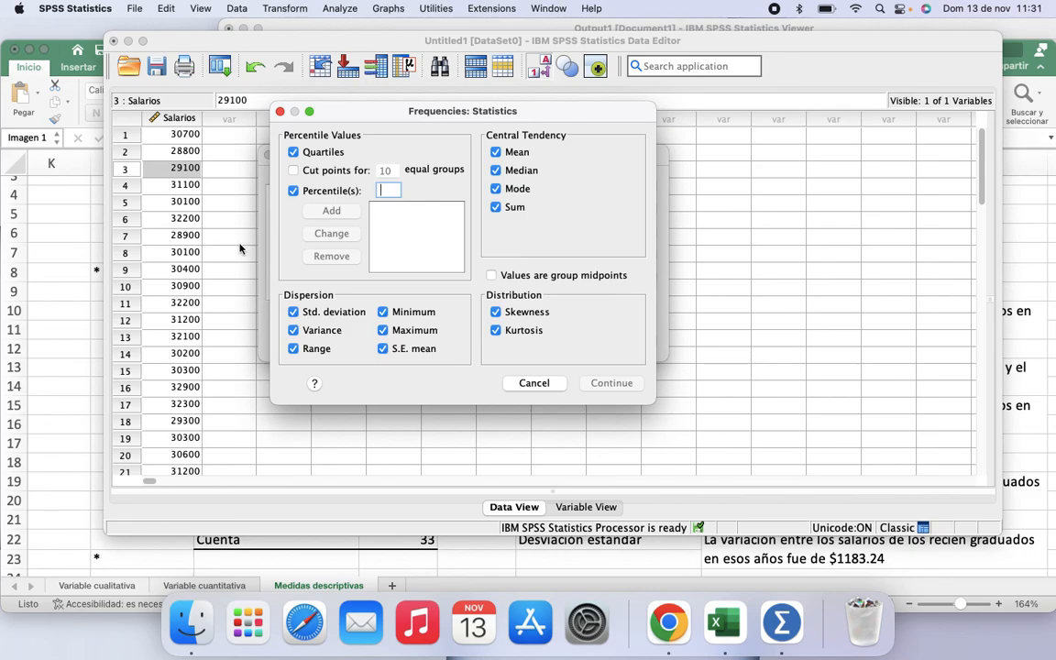
{"action": "type", "text": "10"}
{"action": "left_click", "coordinate": [333, 212]}
Step: Add the 90th, 70th and 20th percentiles to the percentile list
{"action": "left_click", "coordinate": [382, 190]}
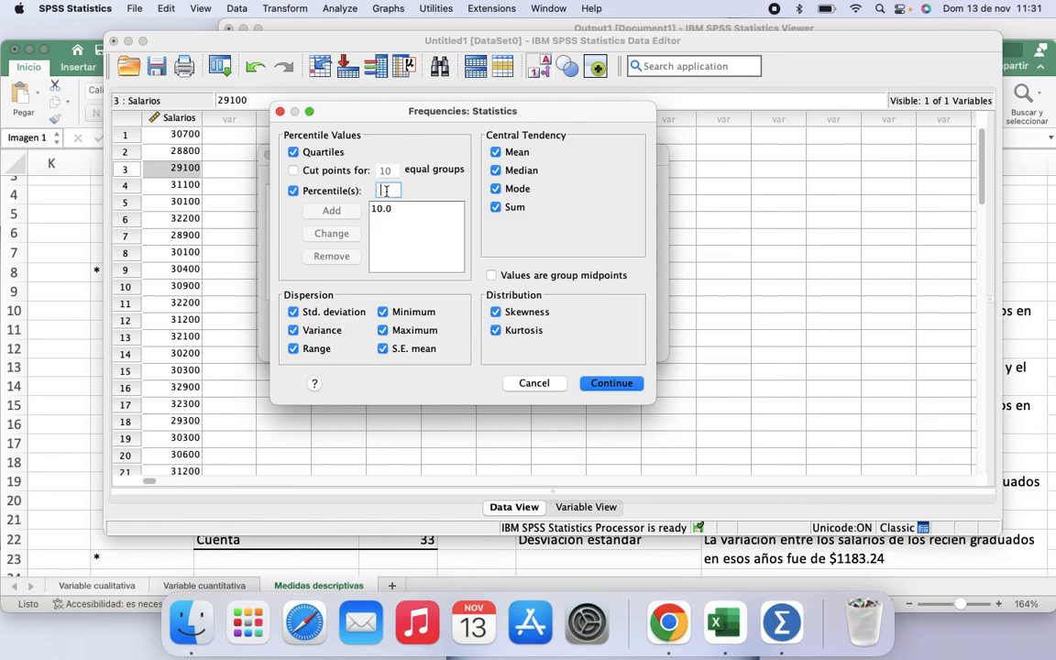
{"action": "type", "text": "90"}
{"action": "left_click", "coordinate": [328, 210]}
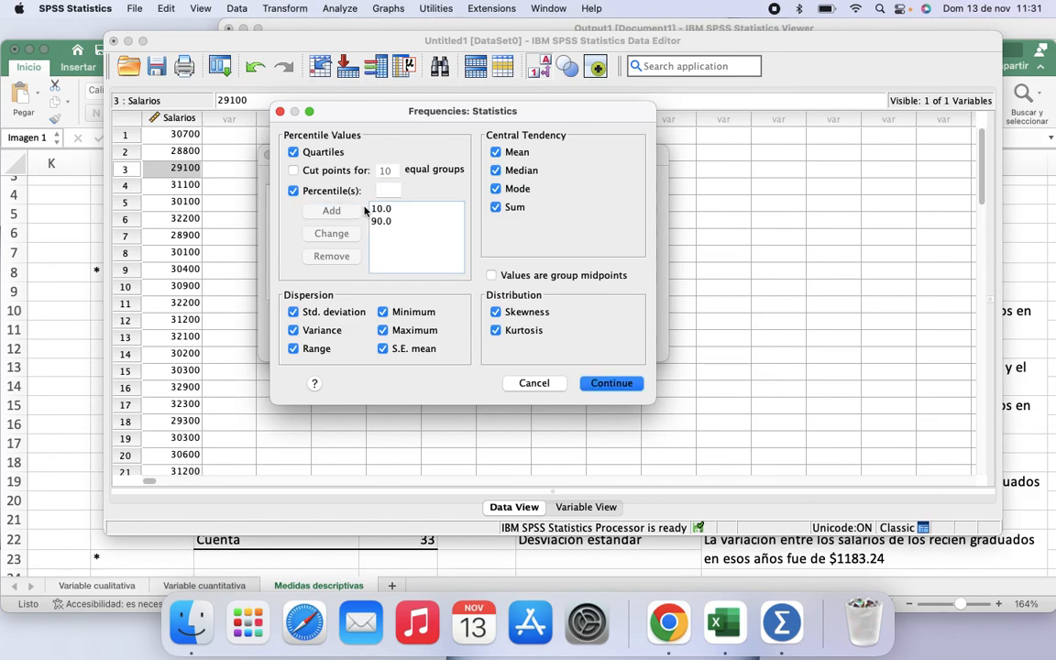
{"action": "left_click", "coordinate": [388, 191]}
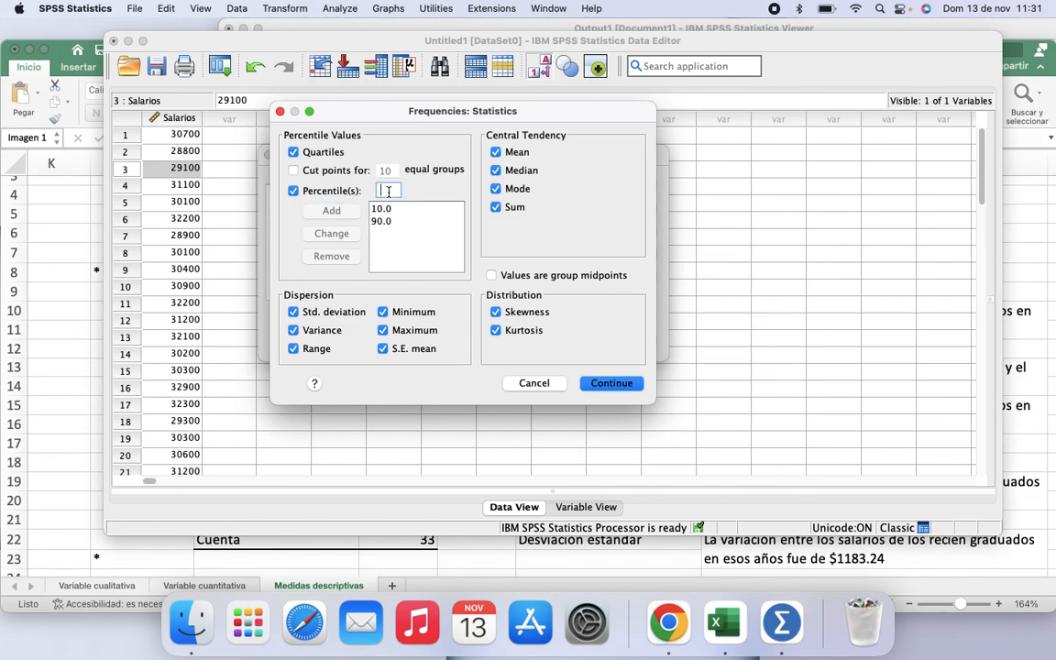
{"action": "type", "text": "70"}
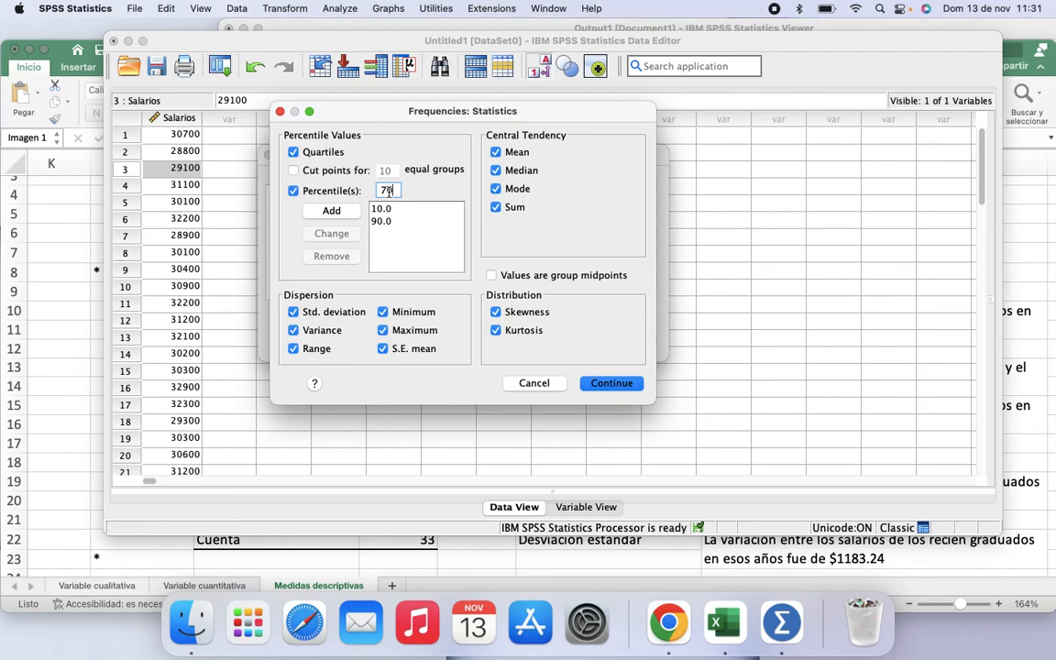
{"action": "left_click", "coordinate": [329, 210]}
{"action": "left_click", "coordinate": [387, 191]}
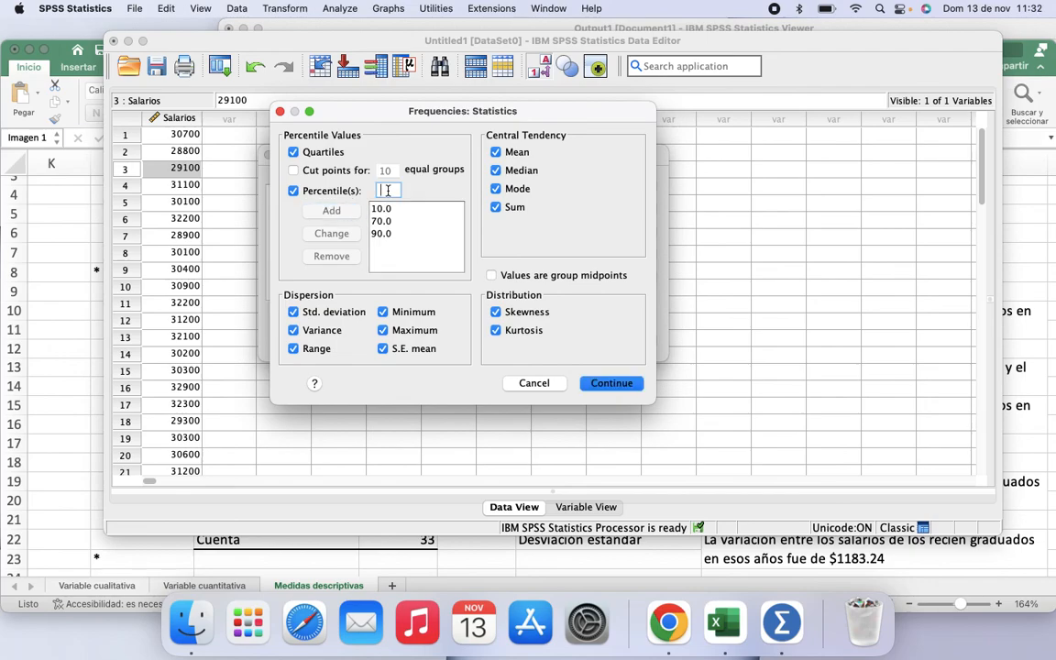
{"action": "type", "text": "20"}
{"action": "left_click", "coordinate": [341, 212]}
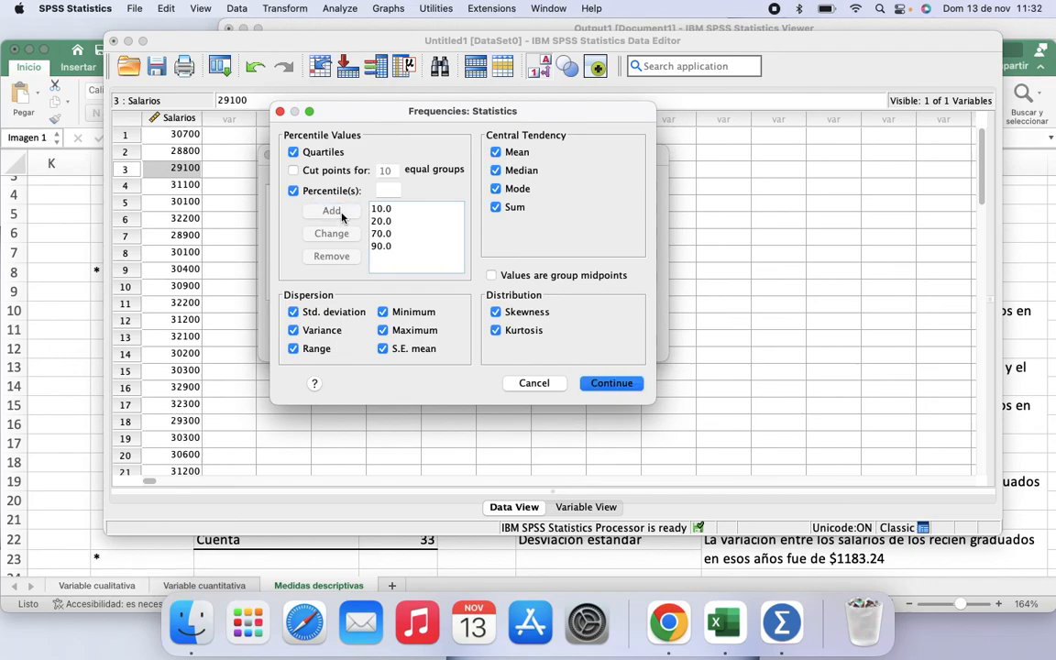
Step: Run the Frequencies analysis with the selected statistics and percentiles
{"action": "left_click", "coordinate": [91, 397]}
{"action": "scroll", "coordinate": [409, 473], "scroll_direction": "down", "scroll_amount": 10}
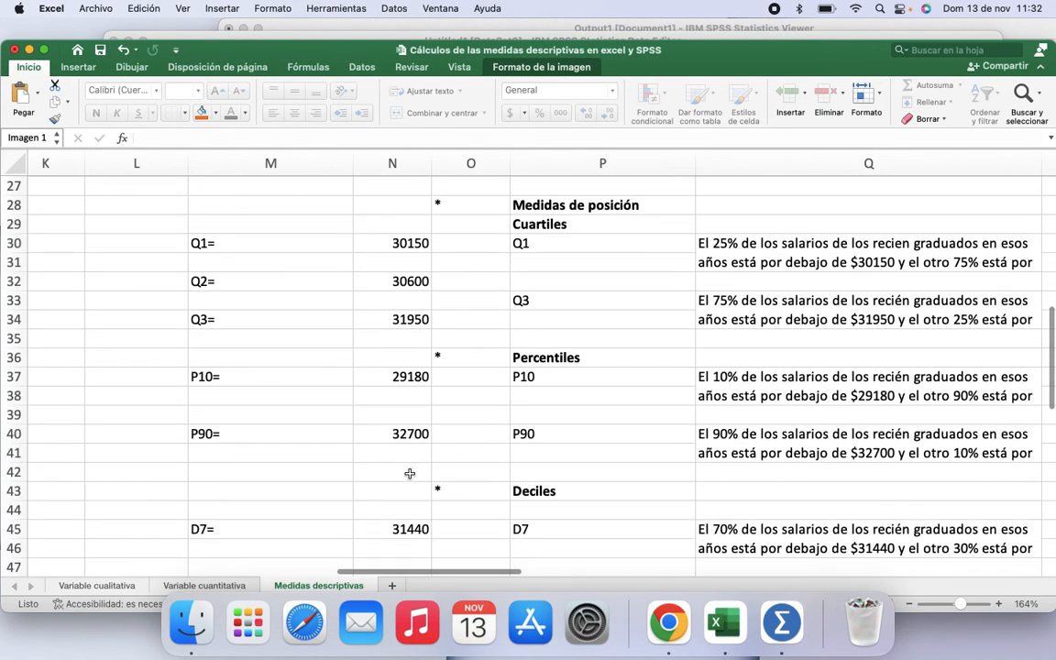
{"action": "scroll", "coordinate": [410, 473], "scroll_direction": "down", "scroll_amount": 1}
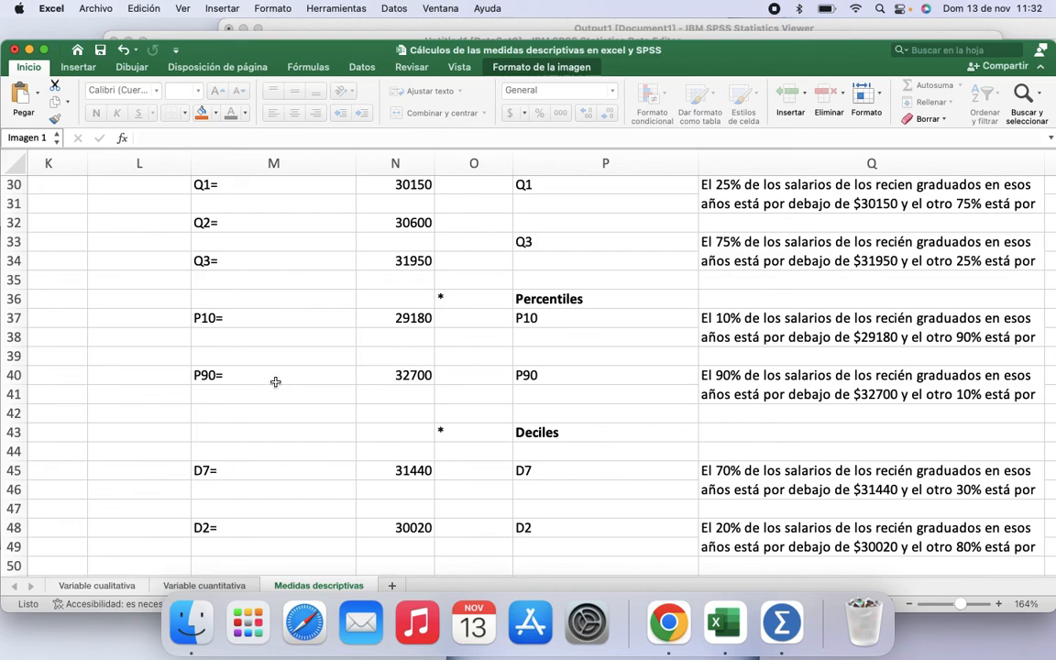
{"action": "scroll", "coordinate": [275, 381], "scroll_direction": "down", "scroll_amount": 1}
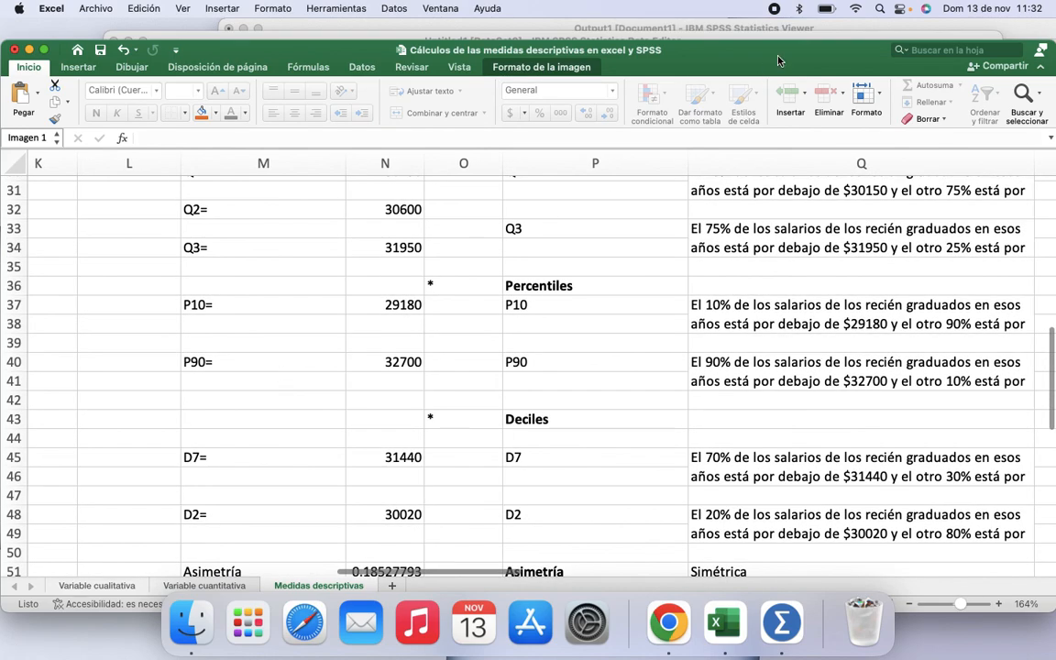
{"action": "left_click", "coordinate": [798, 38]}
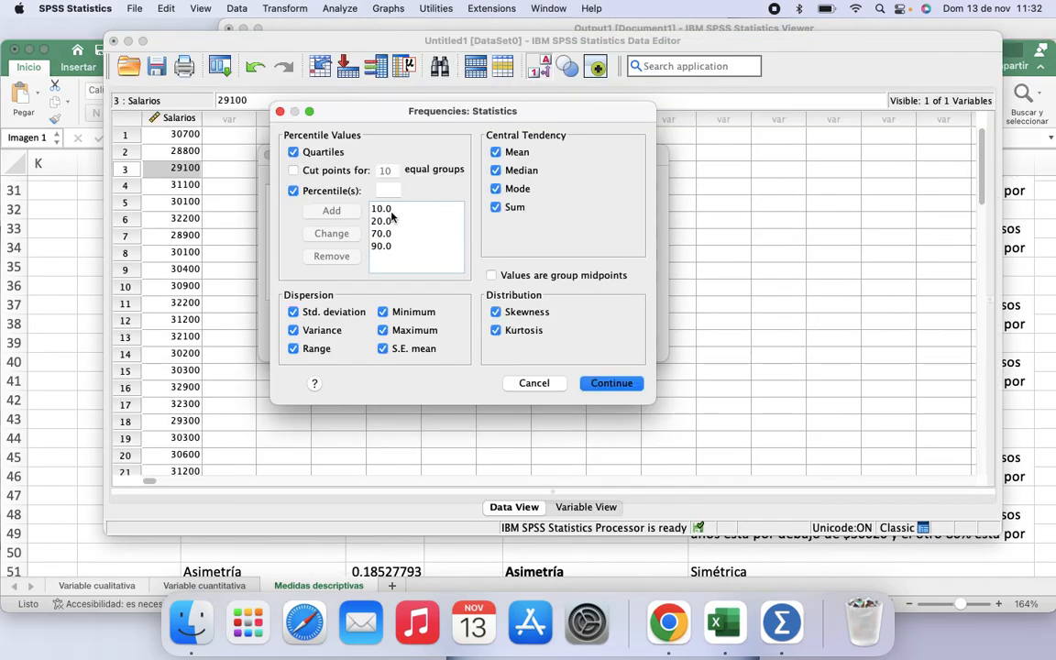
{"action": "left_click", "coordinate": [609, 384]}
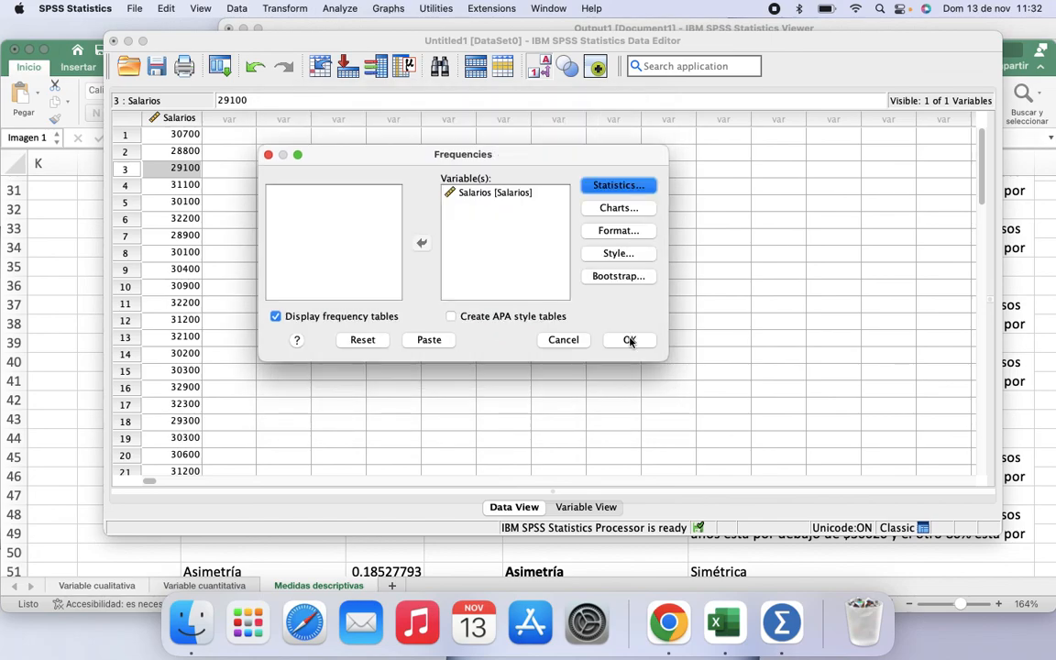
{"action": "left_click", "coordinate": [629, 341]}
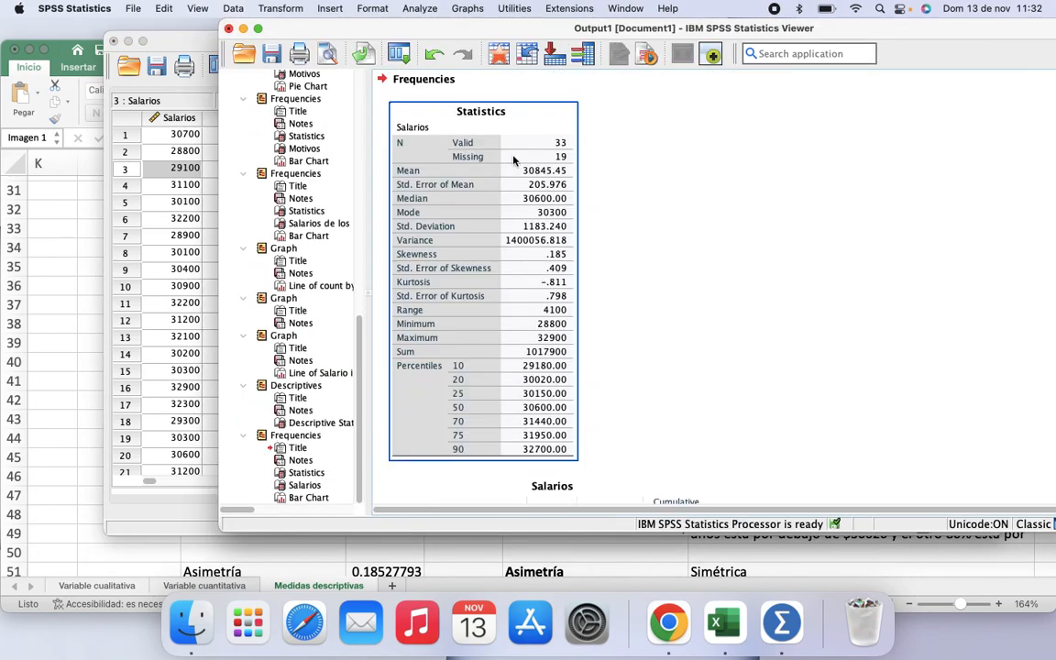
Step: Copy the Frequencies Statistics table from the output viewer
{"action": "right_click", "coordinate": [528, 122]}
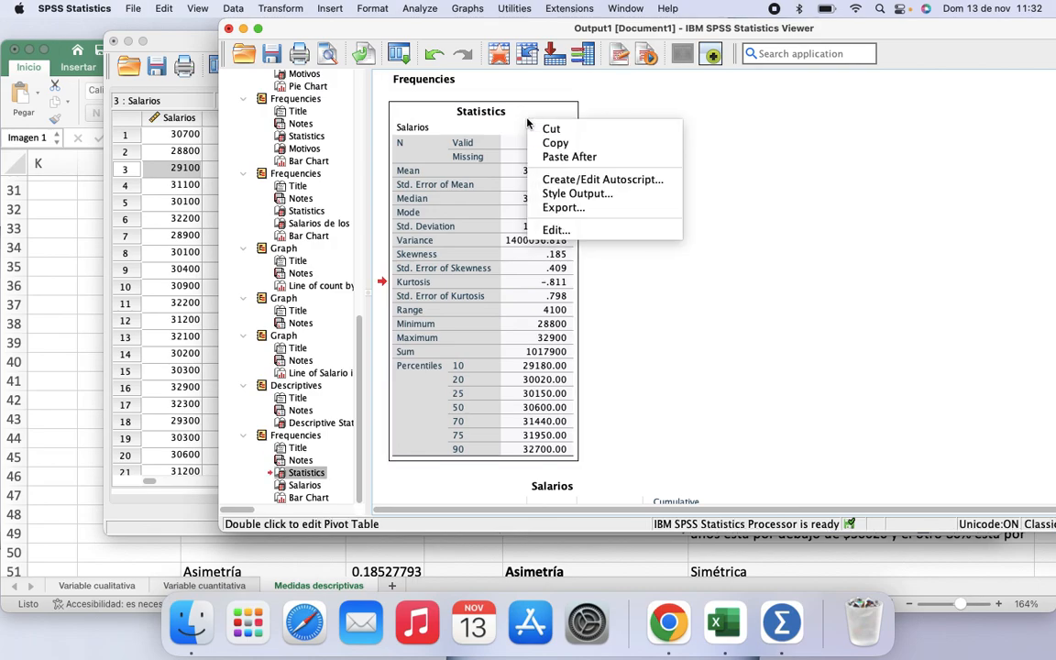
{"action": "left_click", "coordinate": [562, 143]}
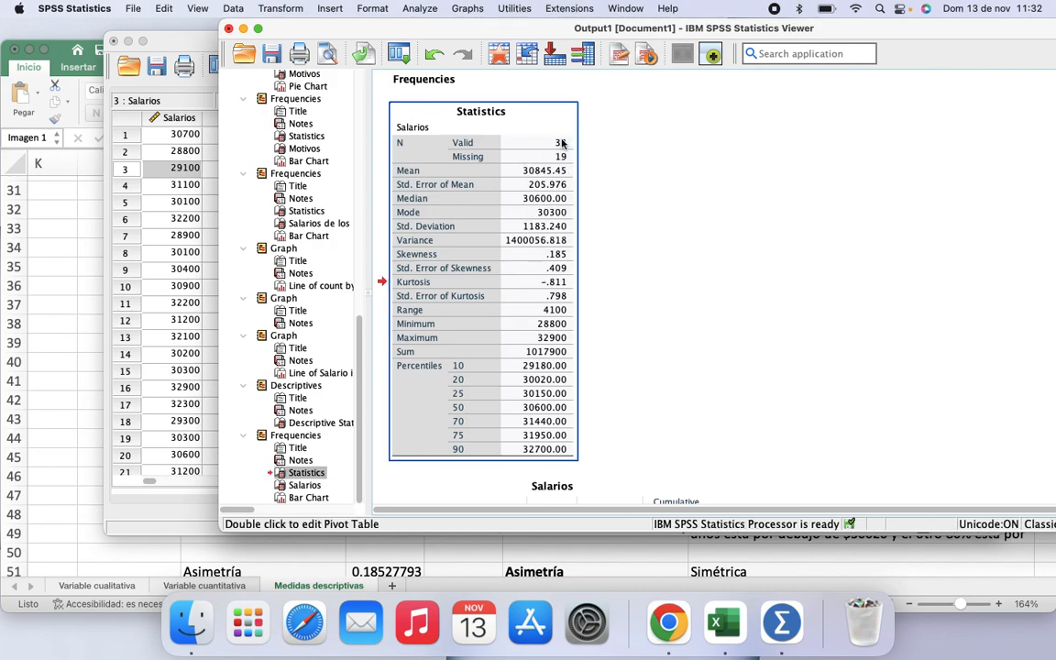
{"action": "left_click", "coordinate": [150, 377]}
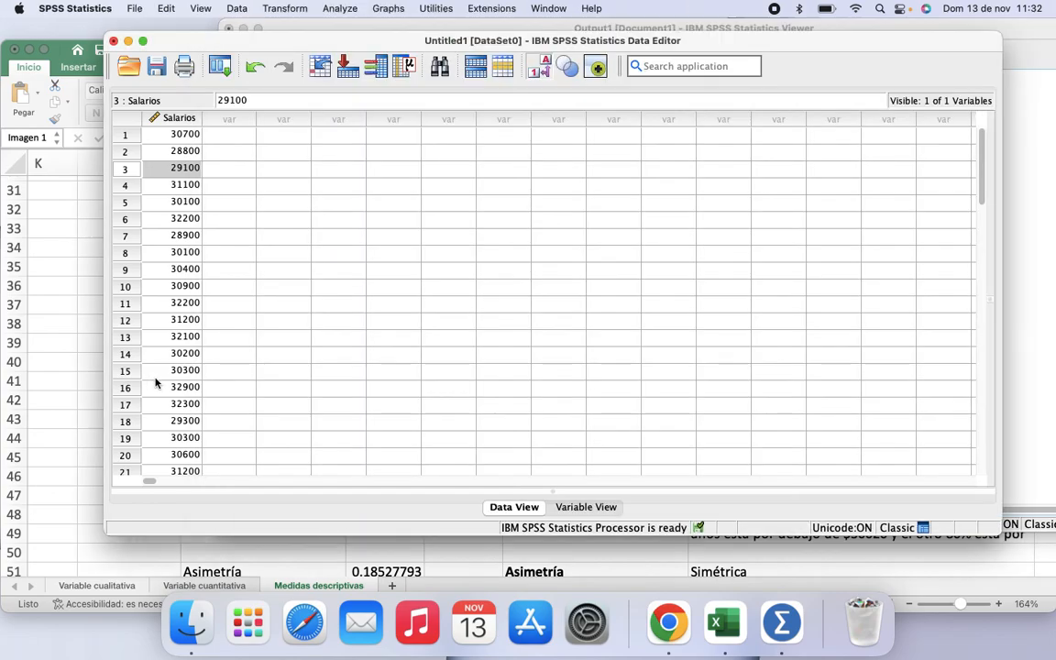
{"action": "left_click", "coordinate": [154, 378]}
{"action": "left_click", "coordinate": [78, 509]}
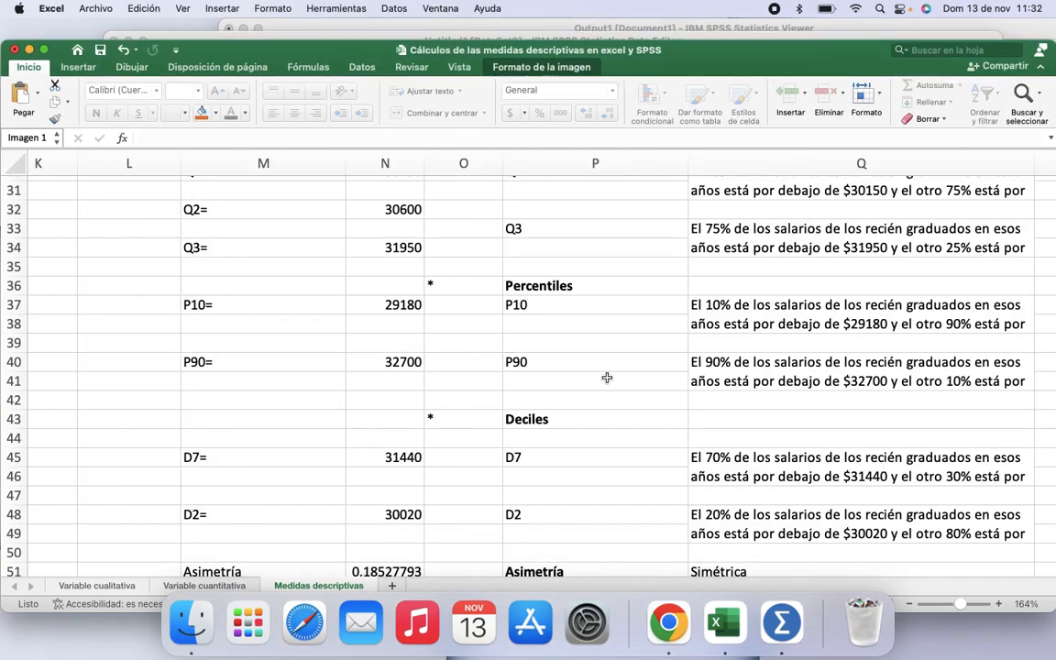
Step: Paste the Statistics table into the worksheet as a picture and position it beside the calculations
{"action": "scroll", "coordinate": [606, 377], "scroll_direction": "up", "scroll_amount": 10}
{"action": "scroll", "coordinate": [607, 378], "scroll_direction": "right", "scroll_amount": 3}
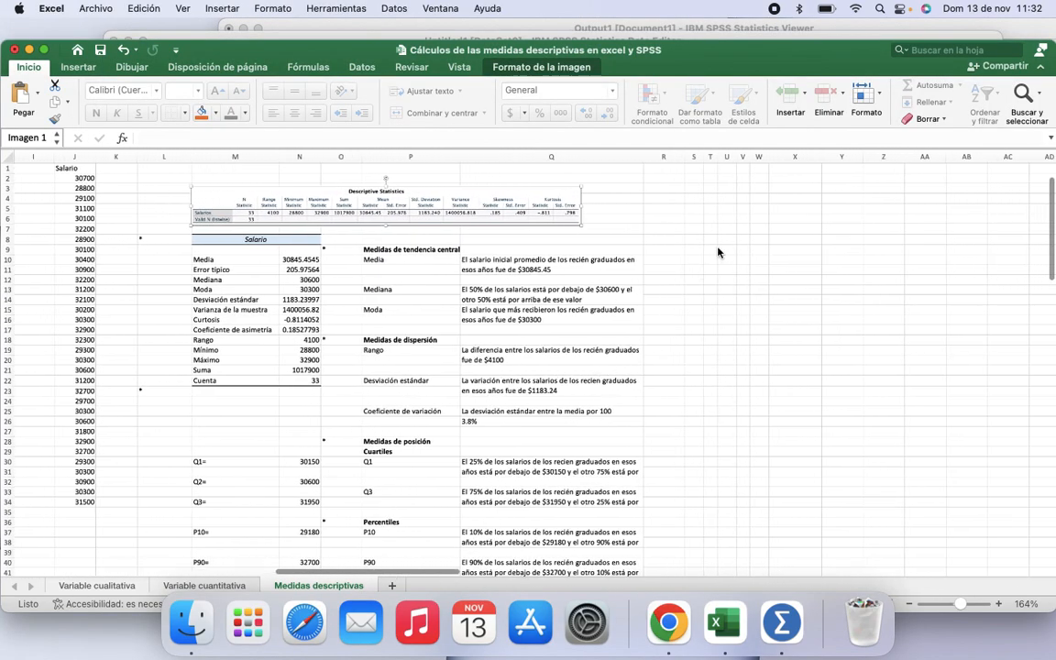
{"action": "right_click", "coordinate": [718, 229]}
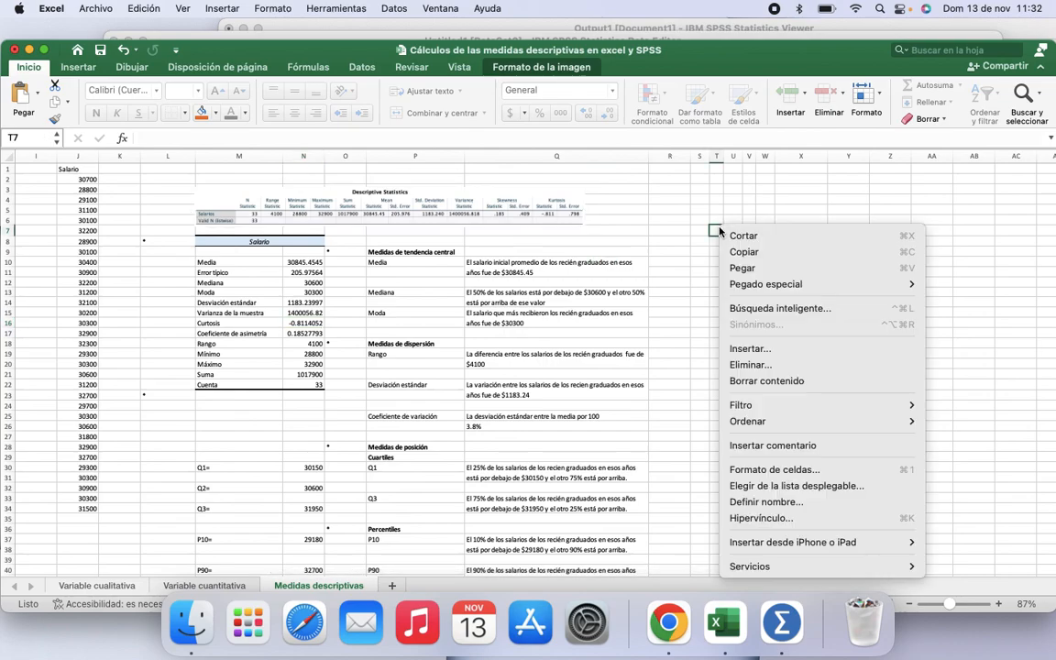
{"action": "mouse_move", "coordinate": [770, 284]}
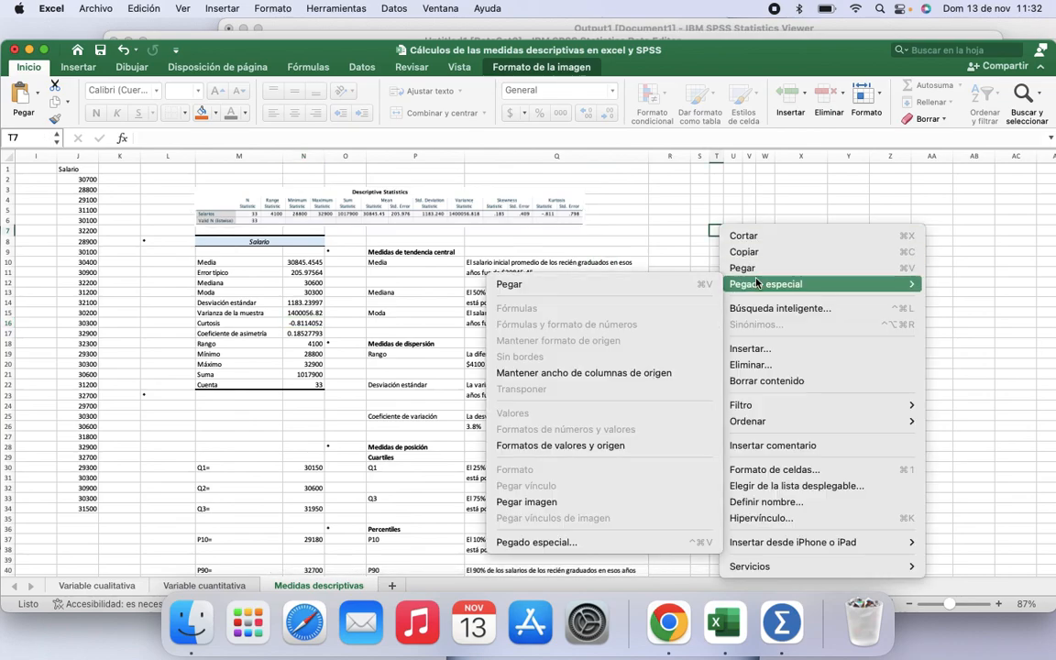
{"action": "left_click", "coordinate": [645, 502]}
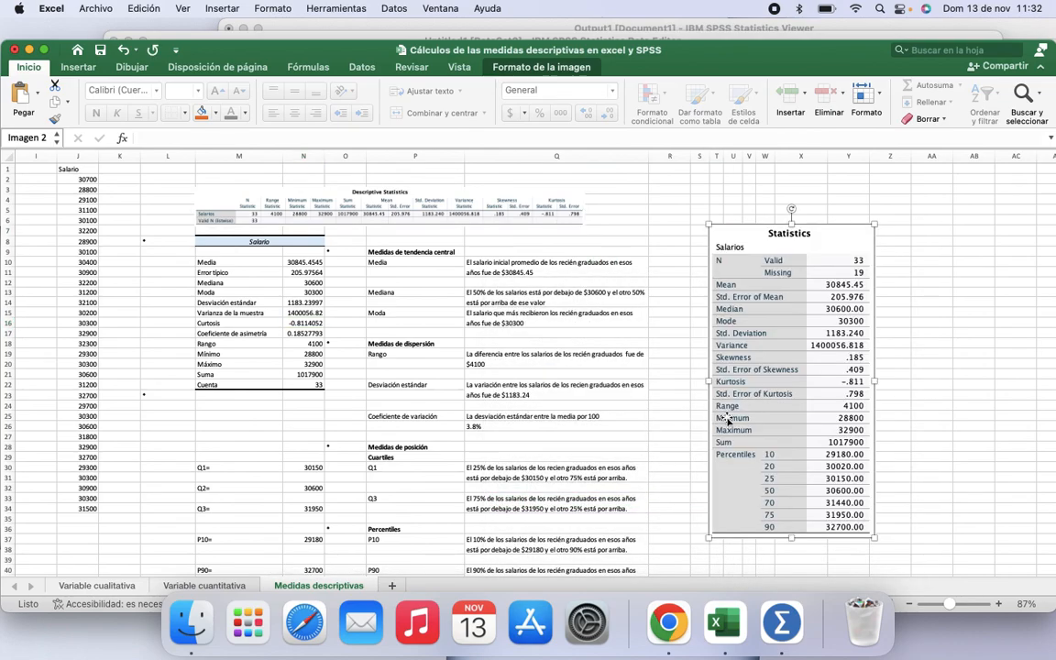
{"action": "left_click_drag", "start_coordinate": [822, 230], "coordinate": [773, 193]}
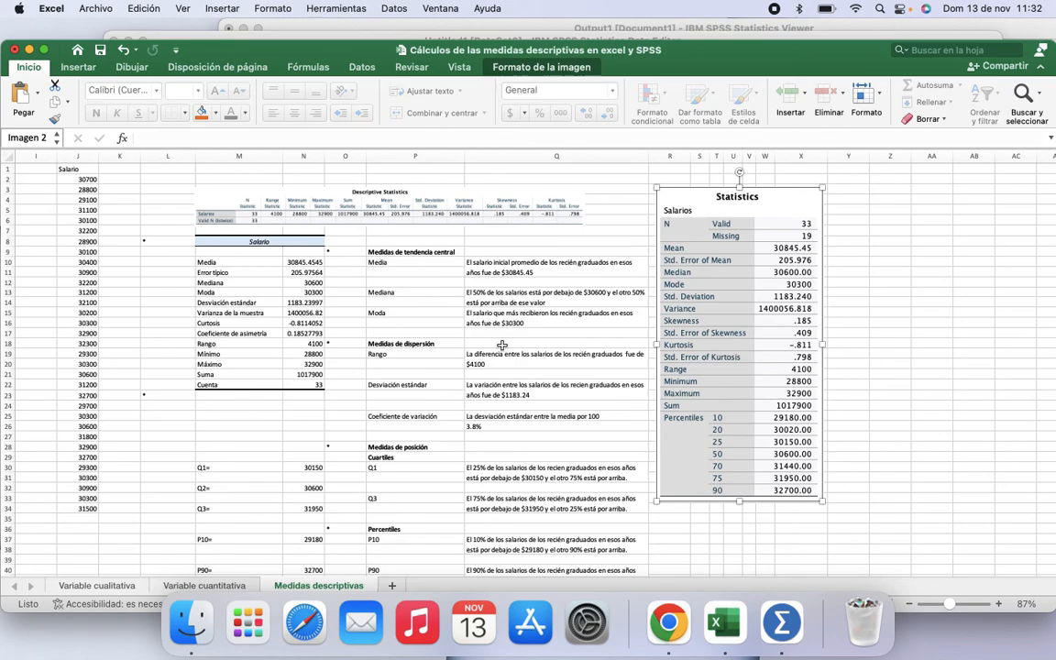
Step: Compare the worksheet's quartile, percentile and decile cells with the pasted SPSS percentiles
{"action": "scroll", "coordinate": [502, 345], "scroll_direction": "down", "scroll_amount": 3}
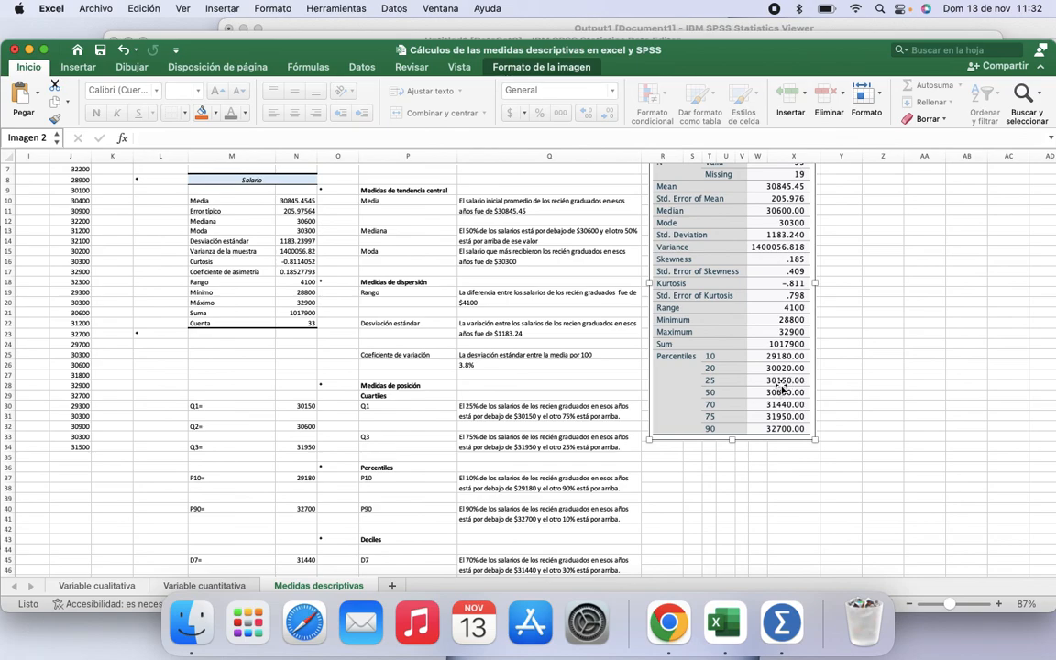
{"action": "left_click", "coordinate": [295, 405]}
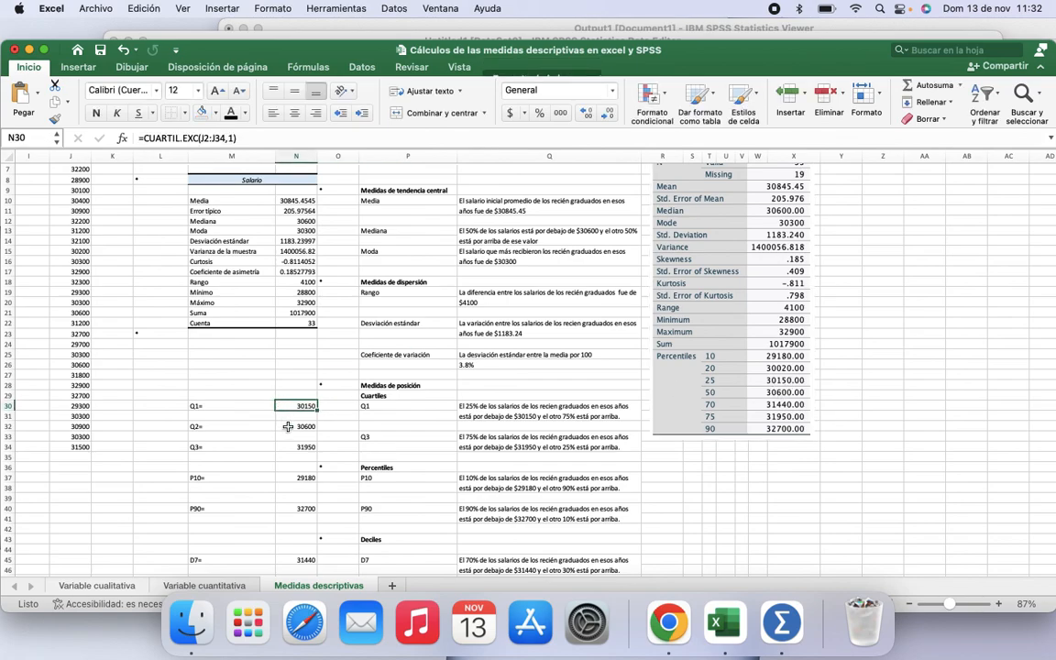
{"action": "left_click", "coordinate": [287, 426]}
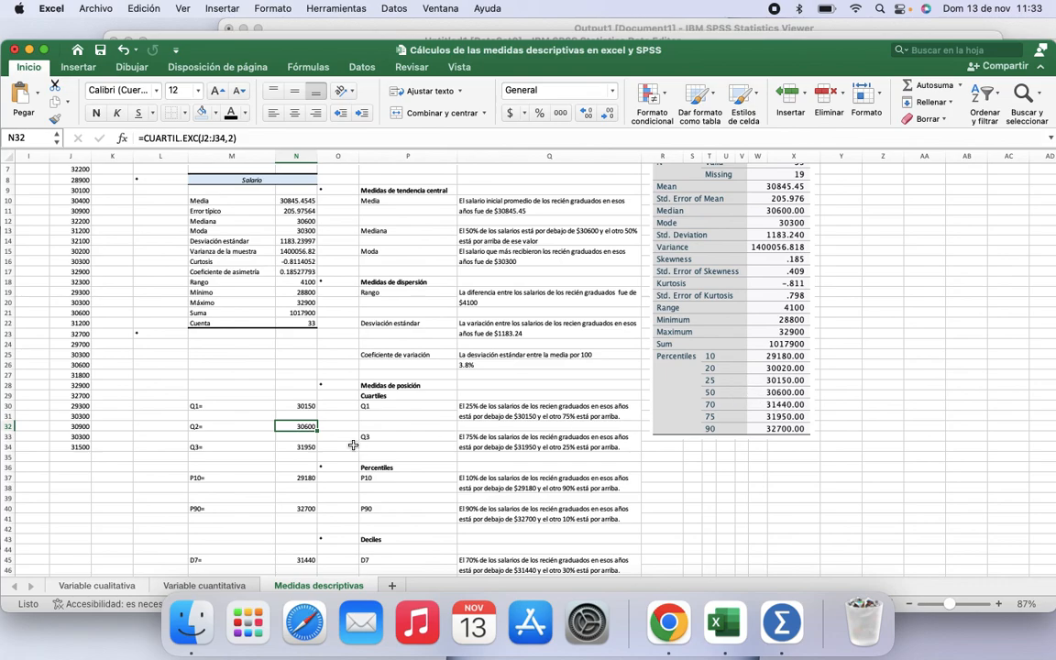
{"action": "key", "text": "Down"}
{"action": "key", "text": "Down"}
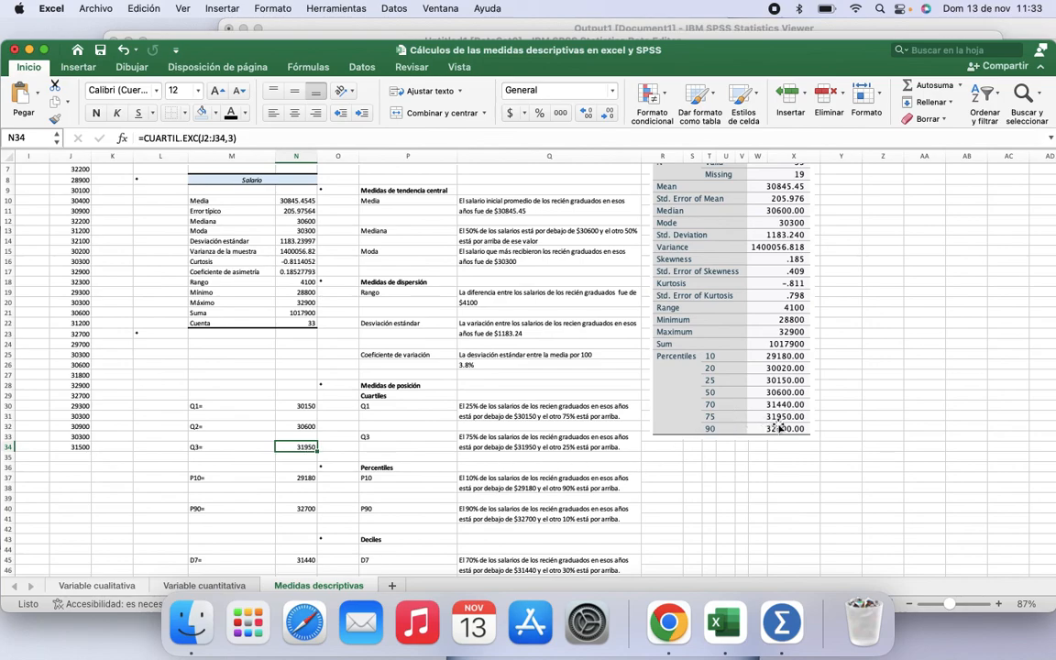
{"action": "left_click", "coordinate": [303, 477]}
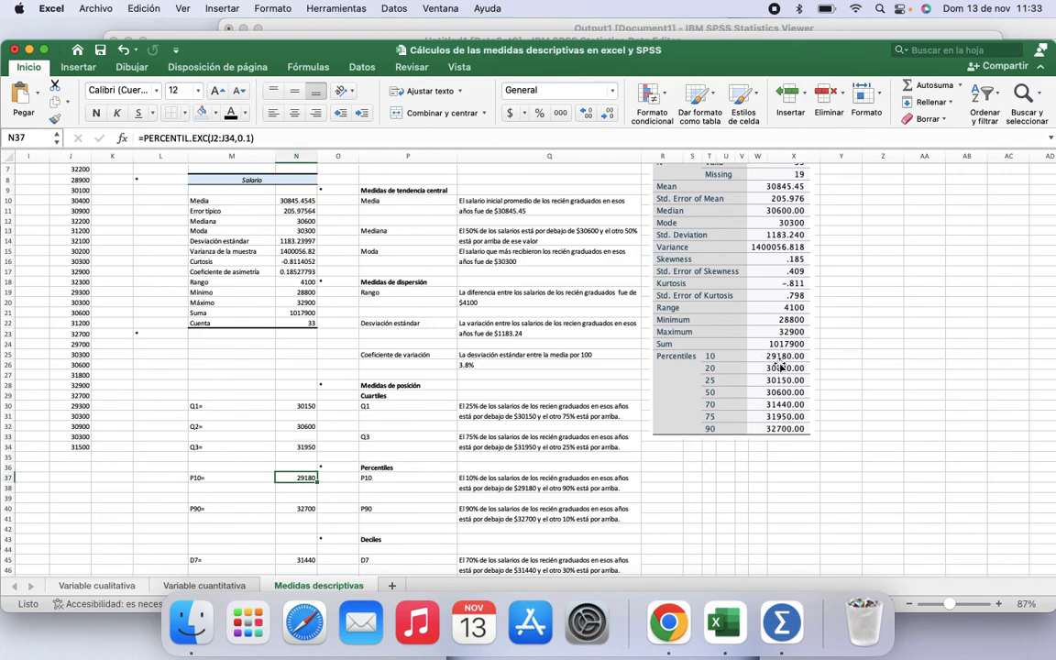
{"action": "left_click", "coordinate": [307, 509]}
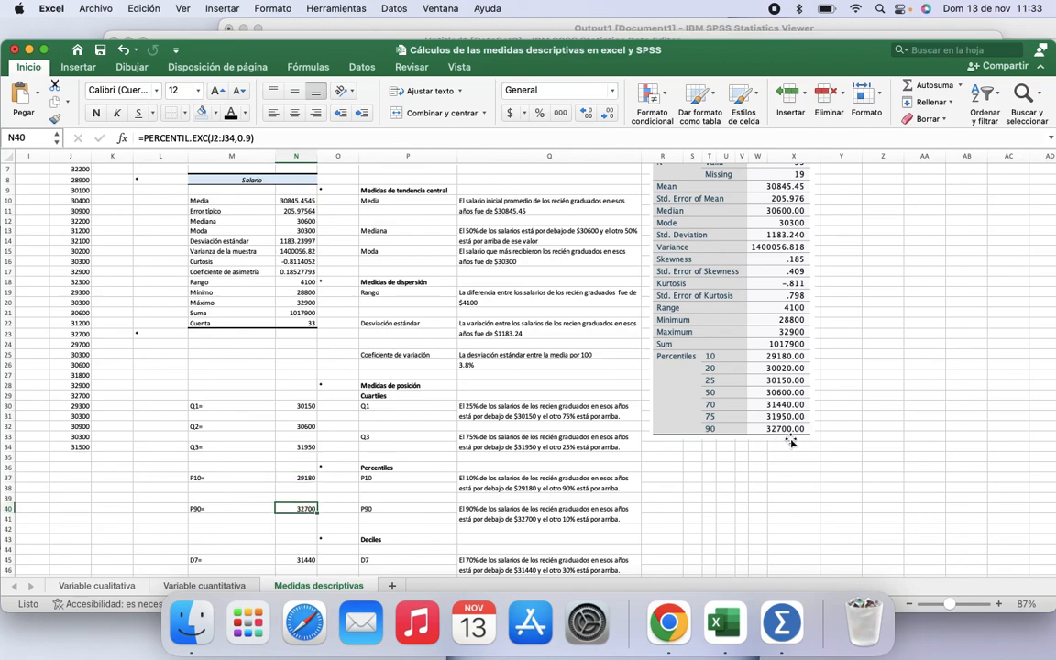
{"action": "left_click", "coordinate": [297, 561]}
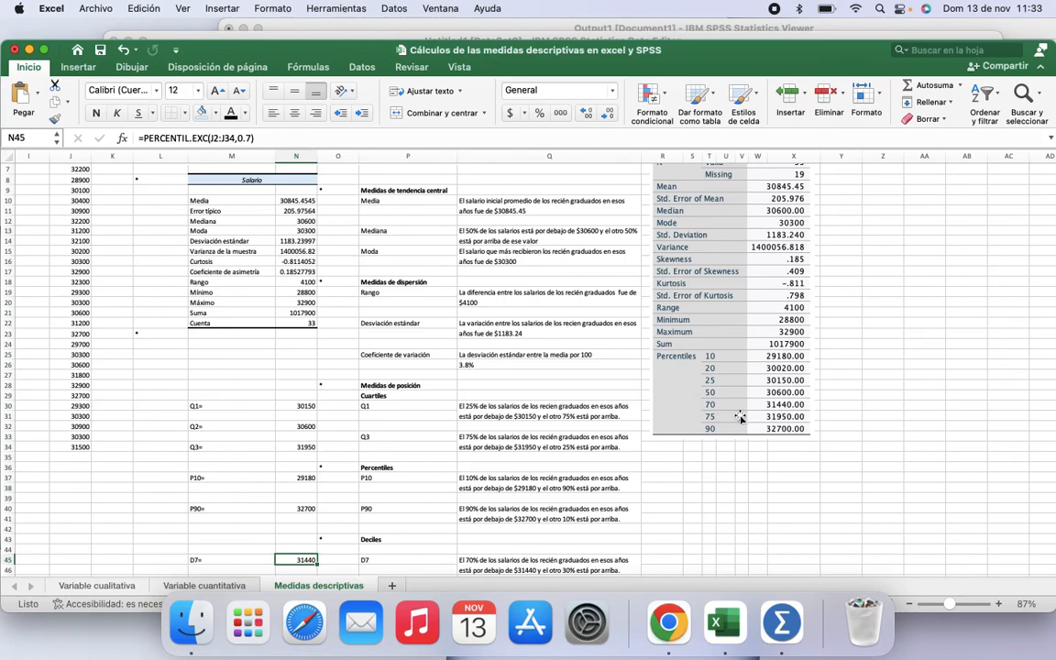
{"action": "scroll", "coordinate": [741, 418], "scroll_direction": "down", "scroll_amount": 3}
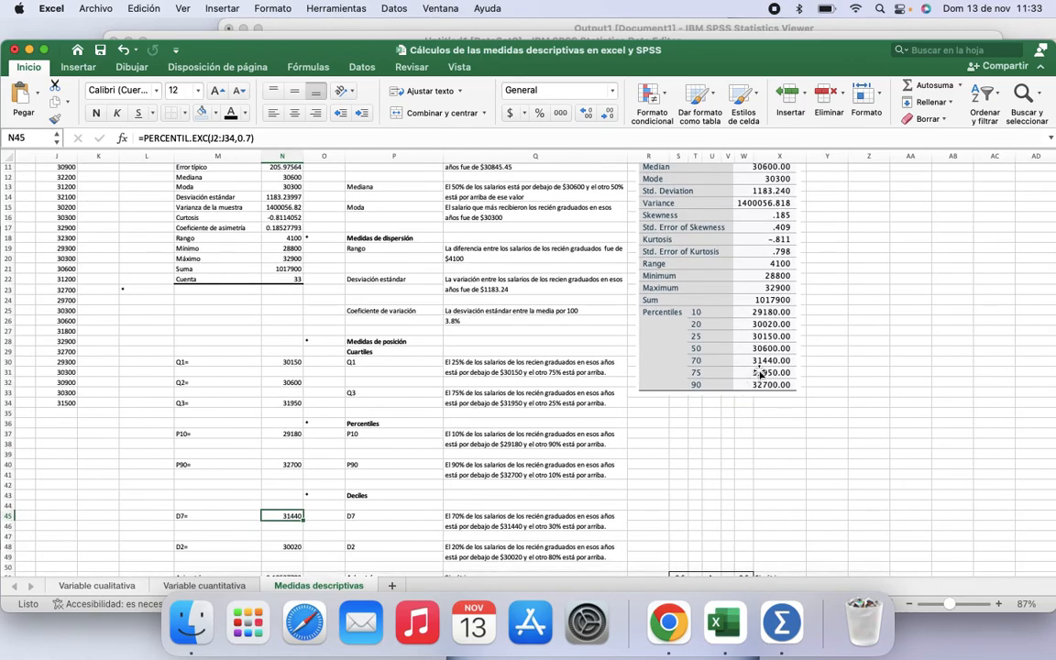
{"action": "left_click", "coordinate": [294, 546]}
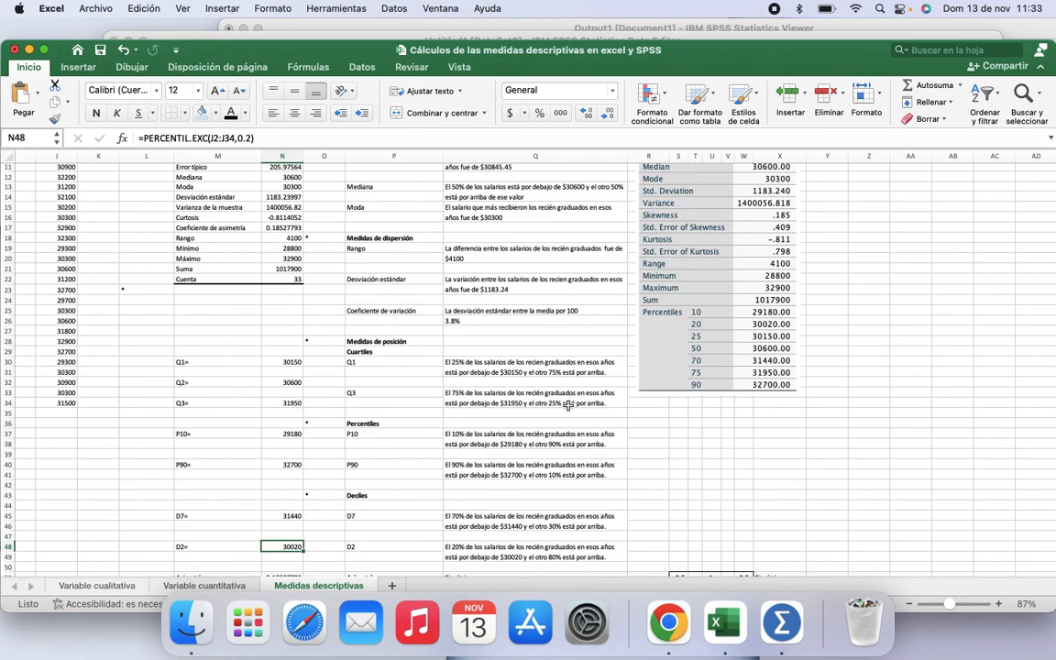
{"action": "scroll", "coordinate": [563, 409], "scroll_direction": "down", "scroll_amount": 3}
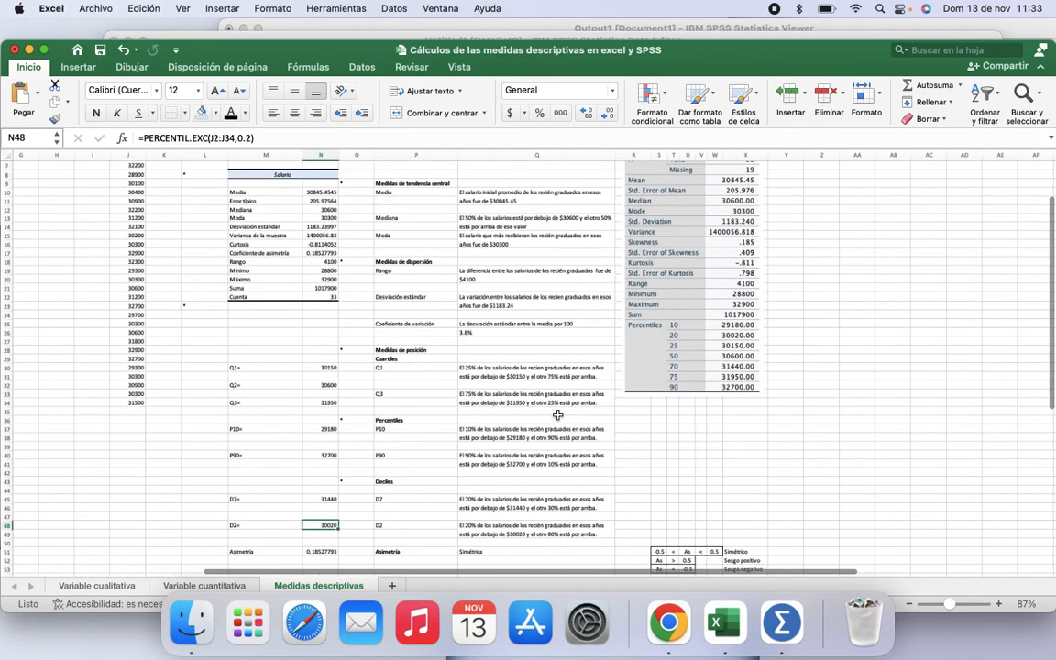